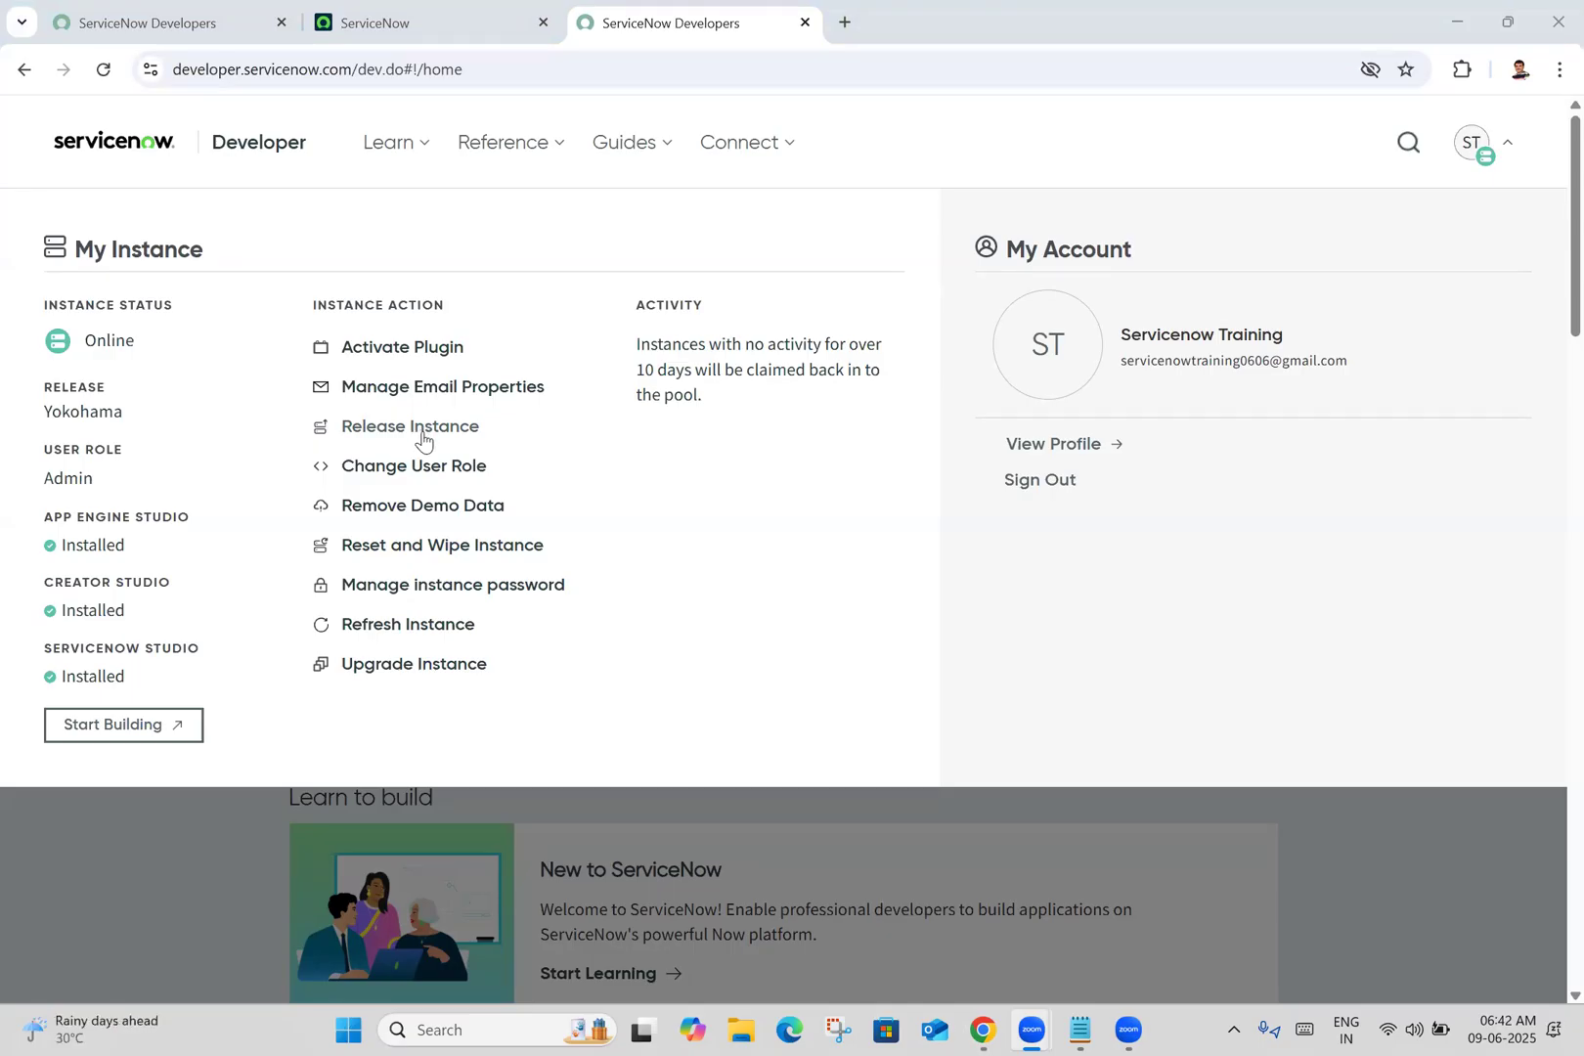
- Open Release Instance under Instance Action on the My Instance panel
click(426, 435)
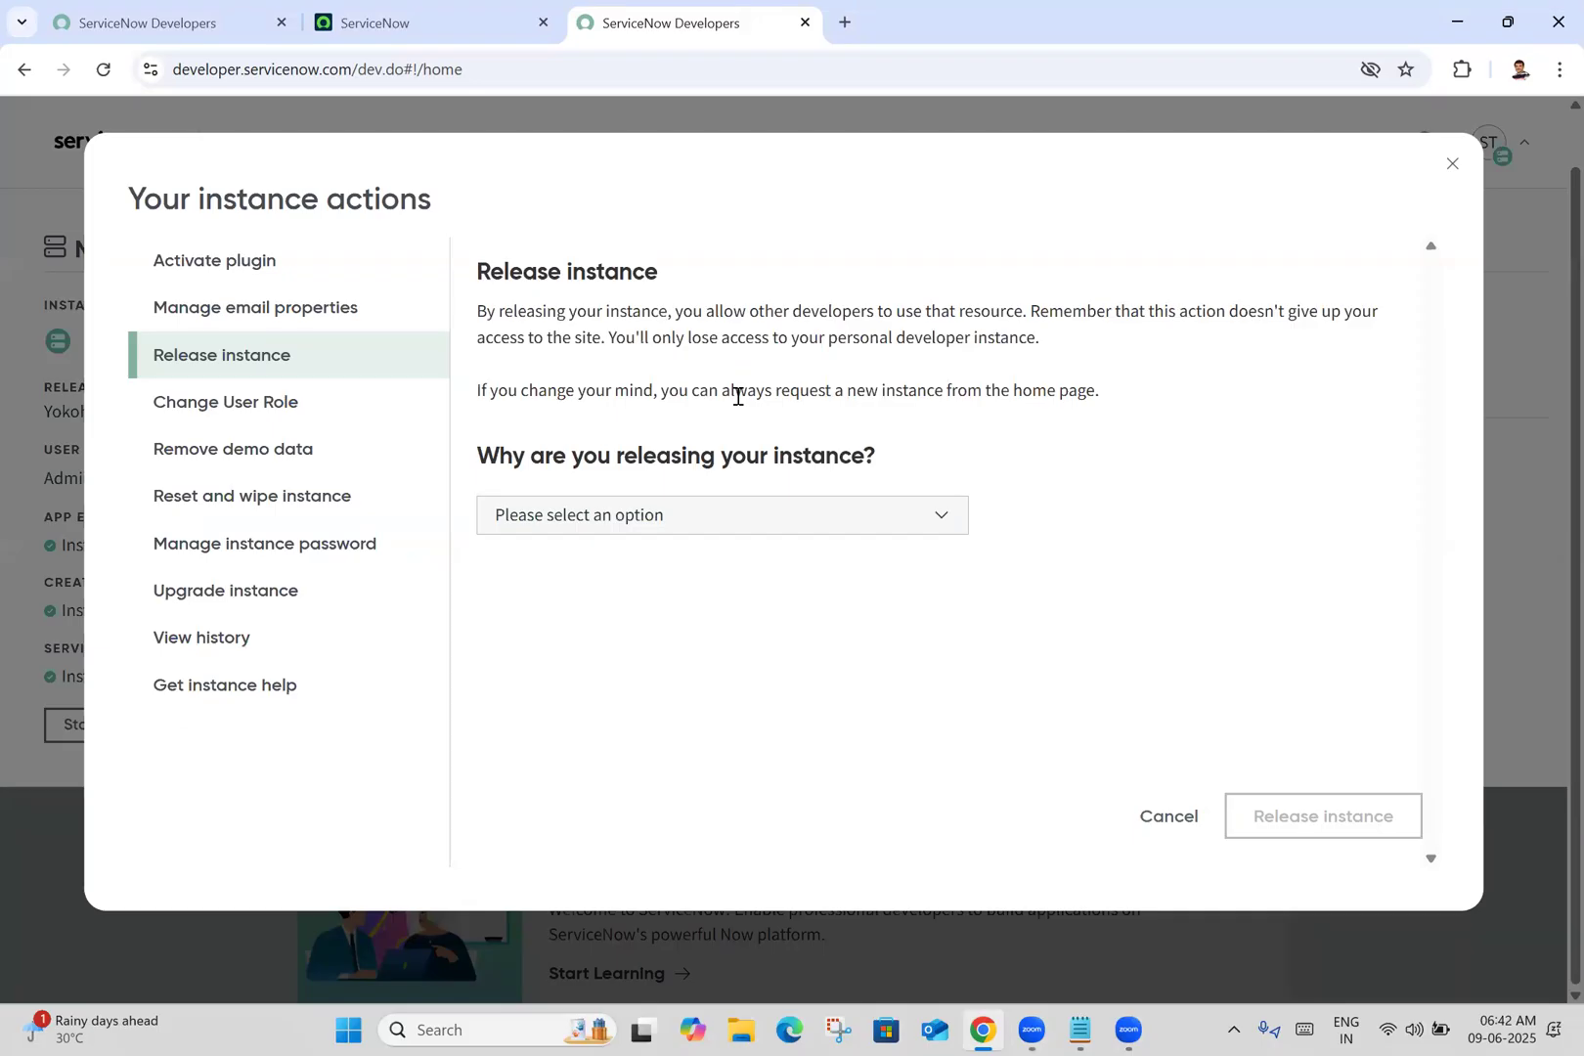
- Check the instance name in the ServiceNow tab's web address, then return to the portal
click(367, 23)
double_click(240, 69)
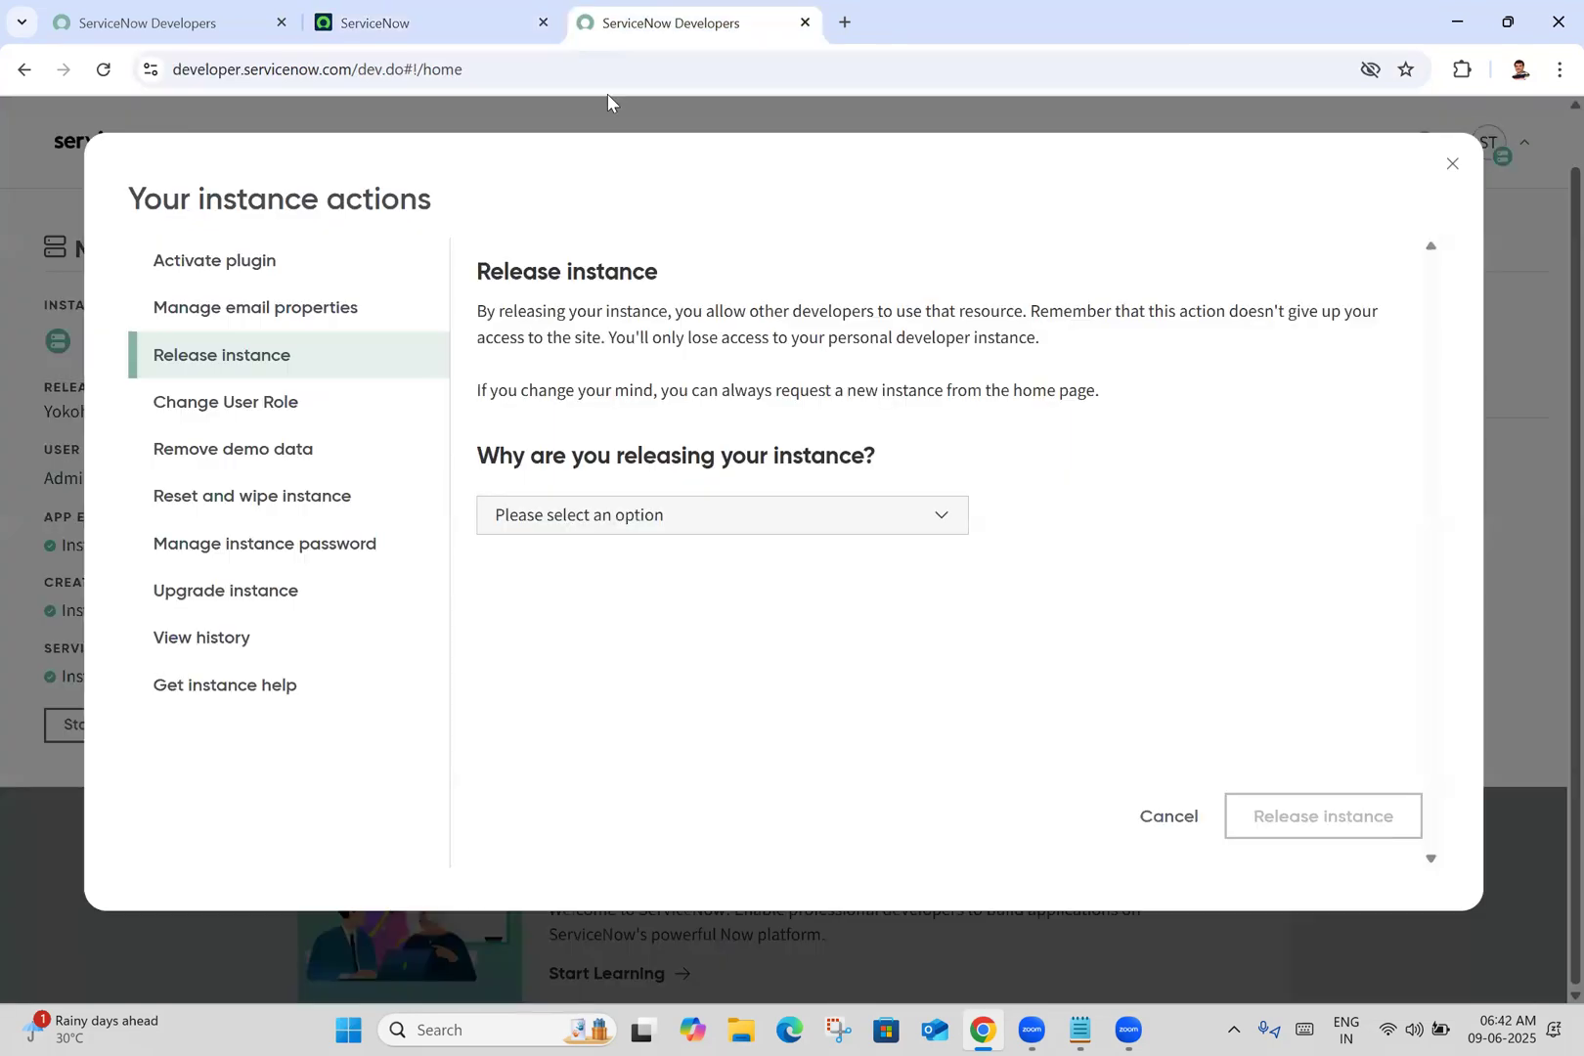
click(606, 21)
- Set the release reason to Other reason with 'test', then close the dialog without releasing
click(609, 513)
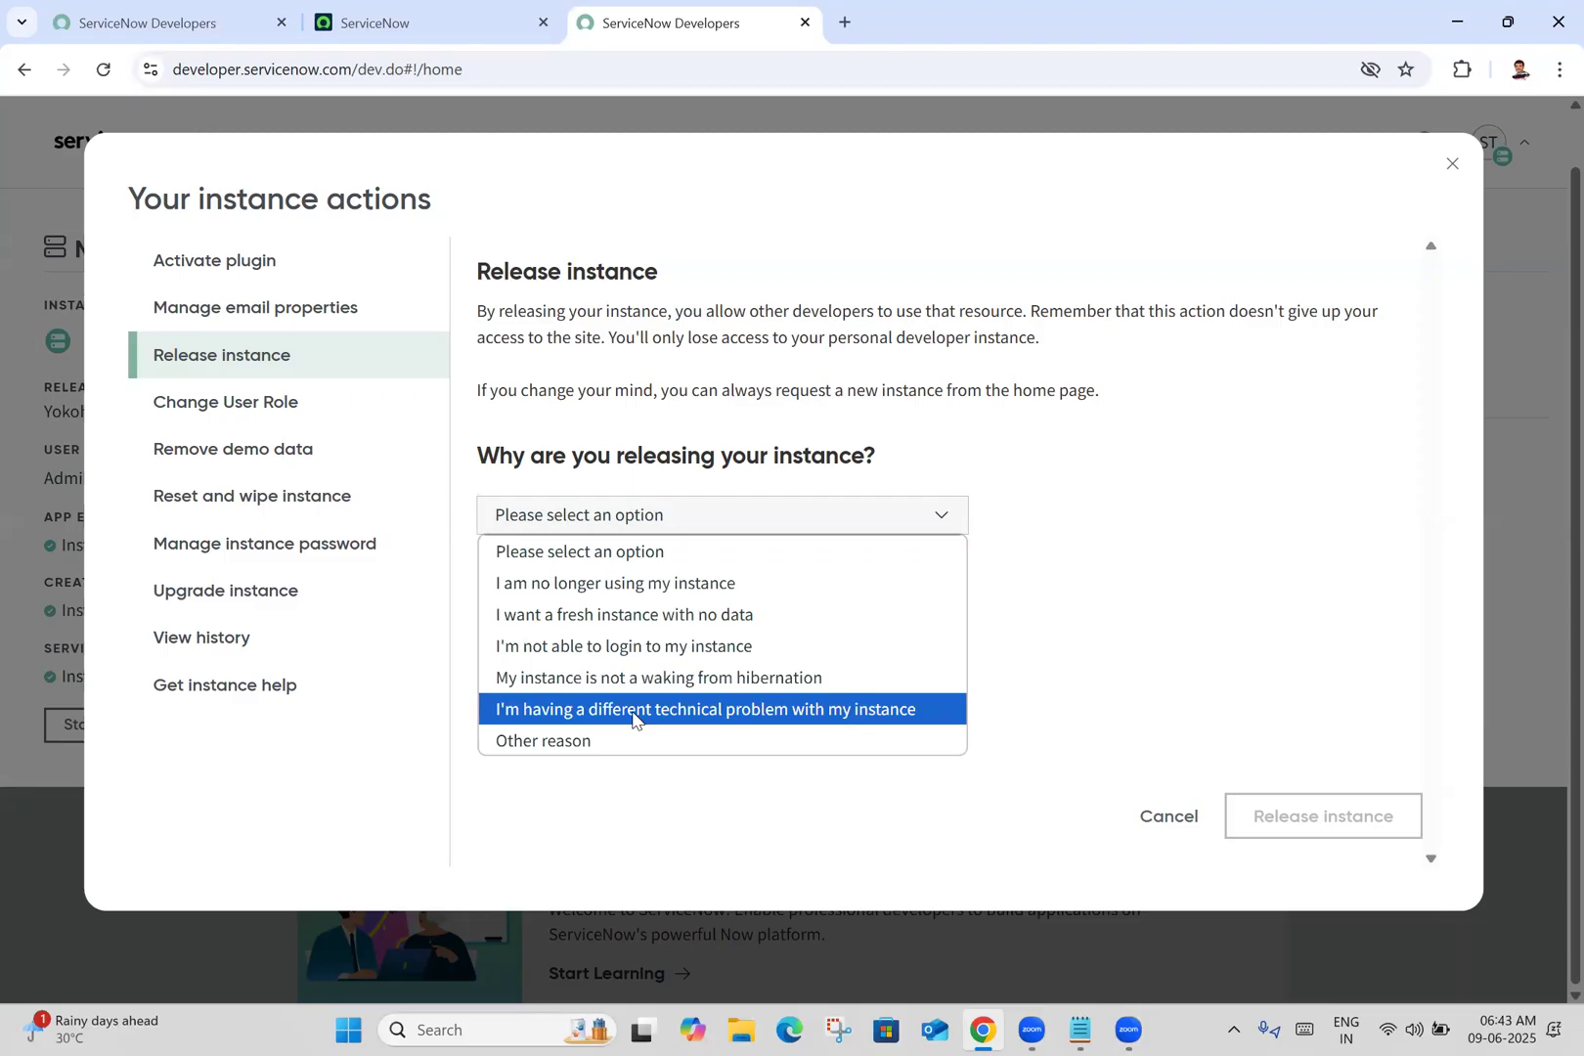
click(563, 743)
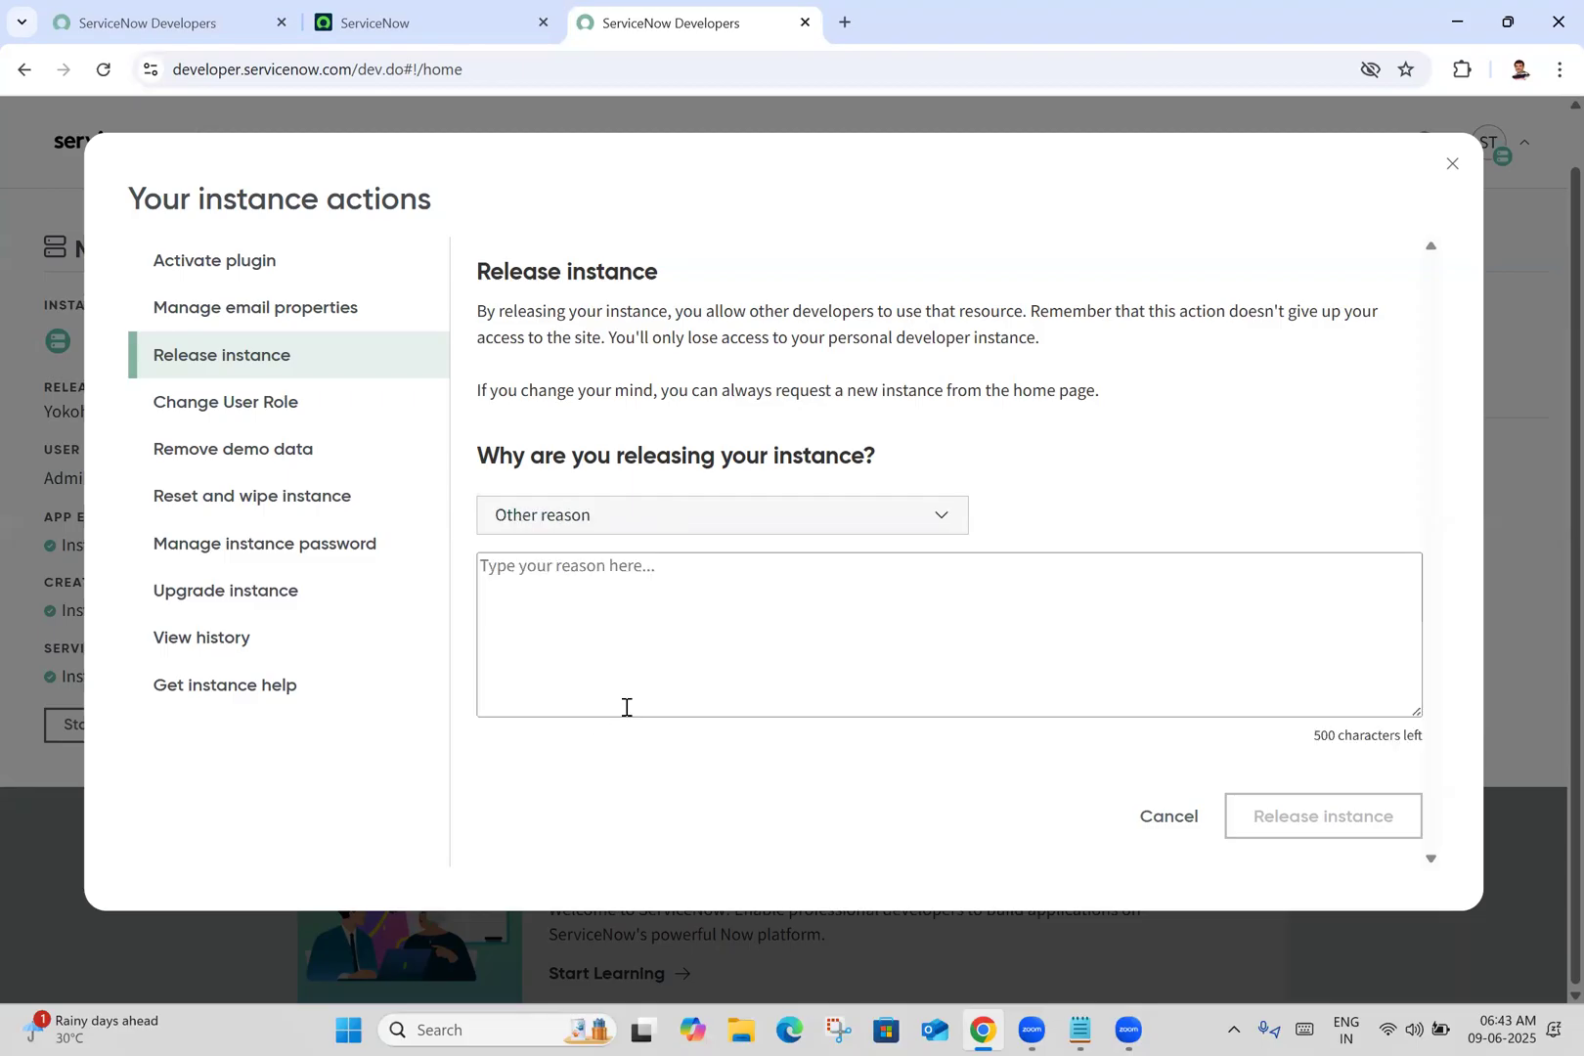
click(594, 604)
text(test)
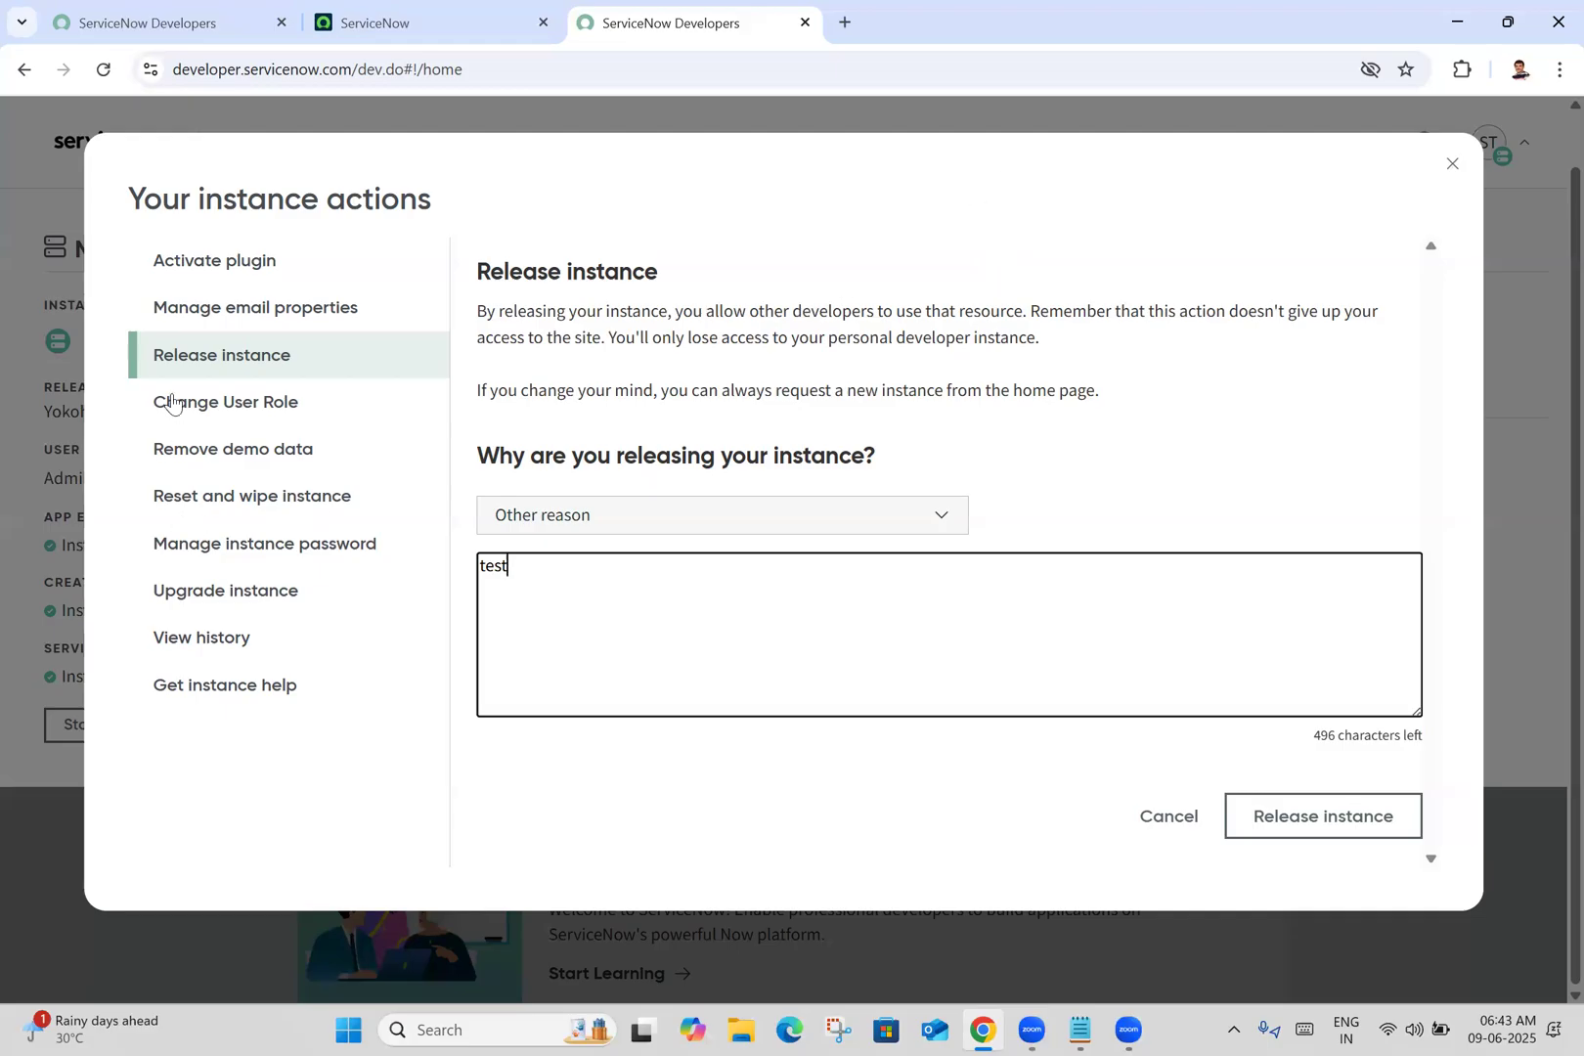
click(631, 524)
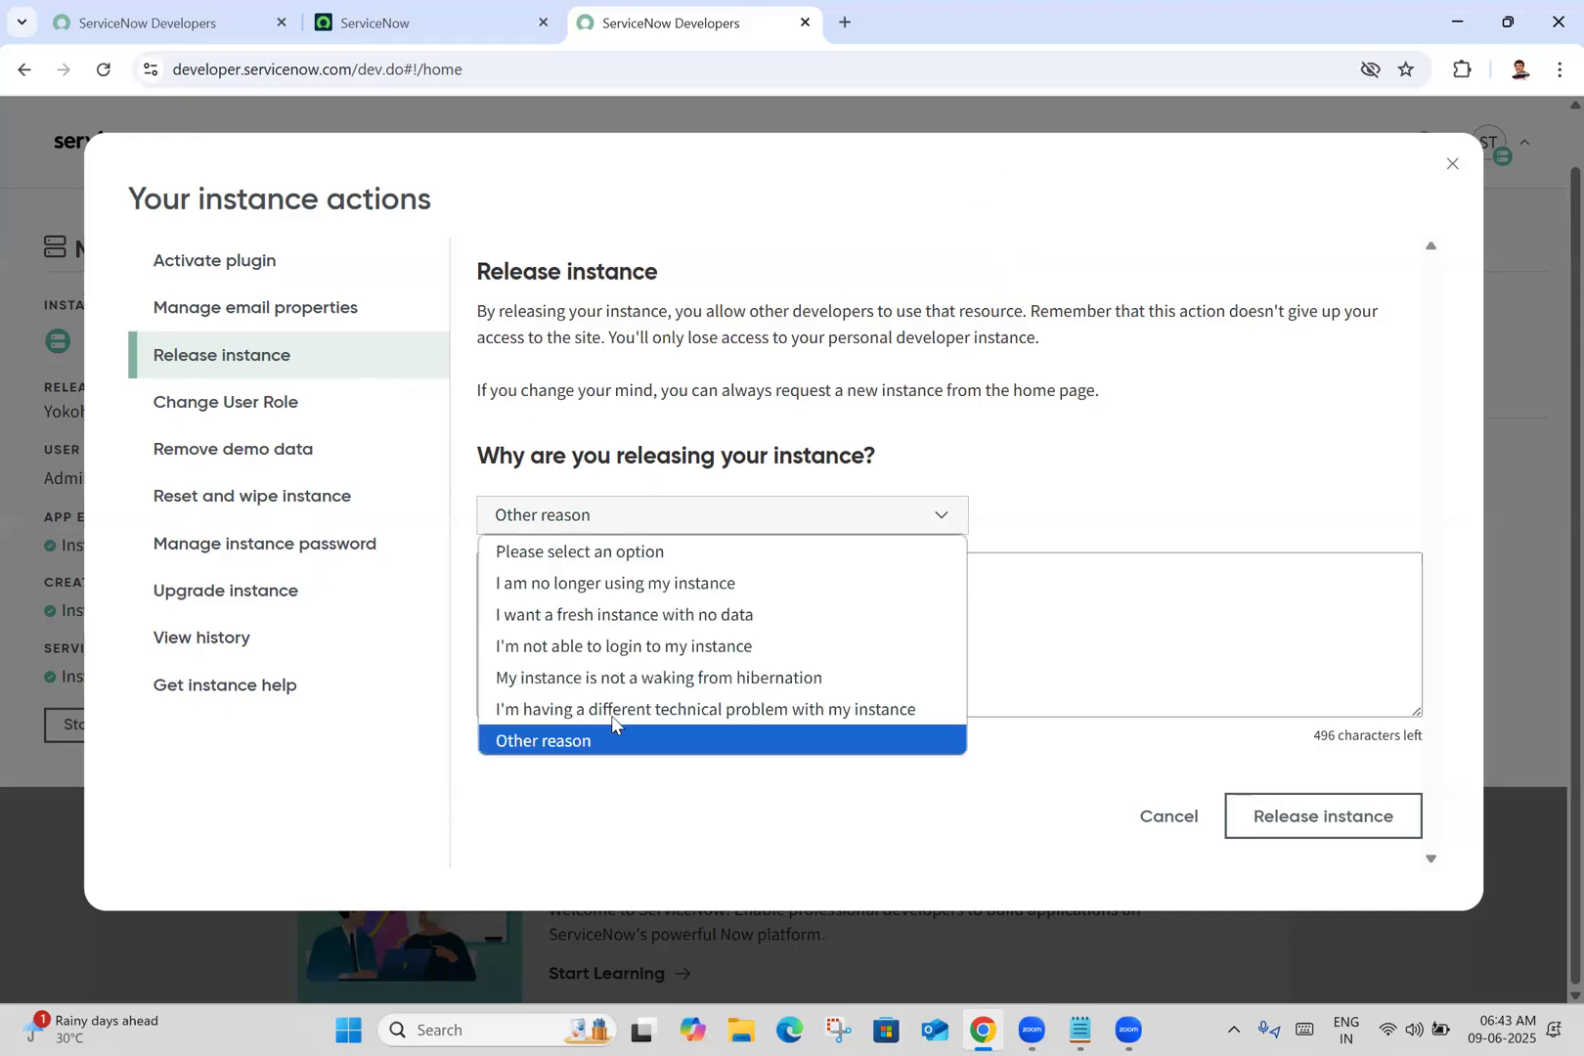
click(1132, 506)
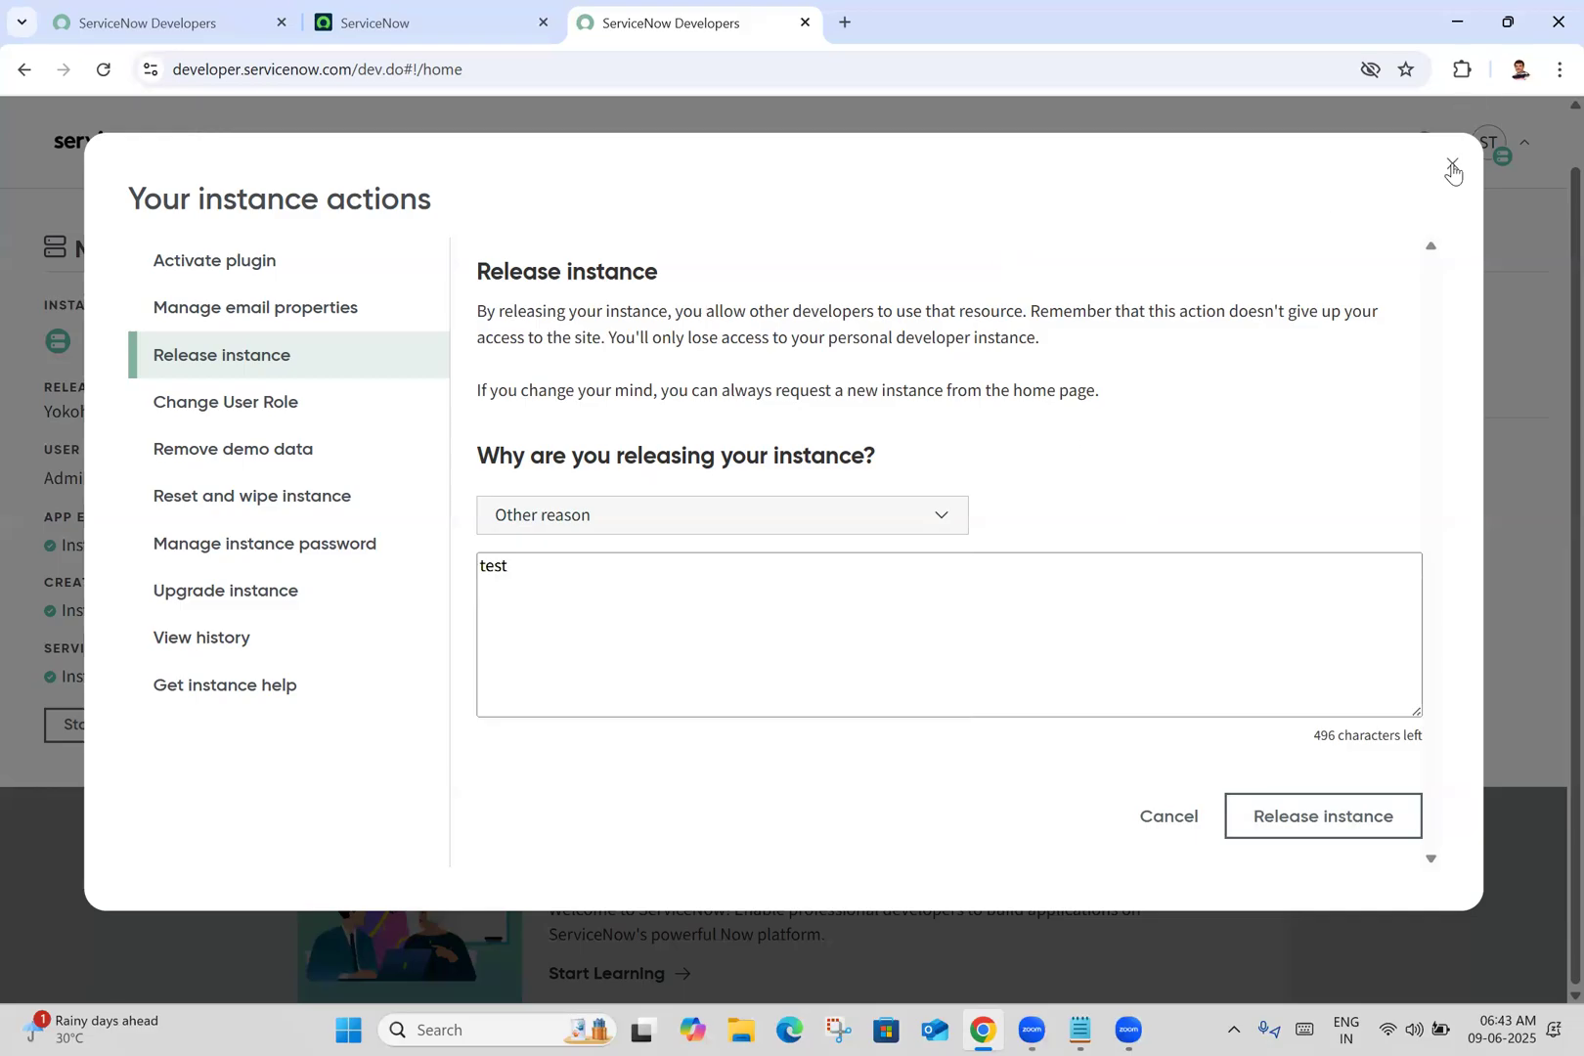
click(1452, 166)
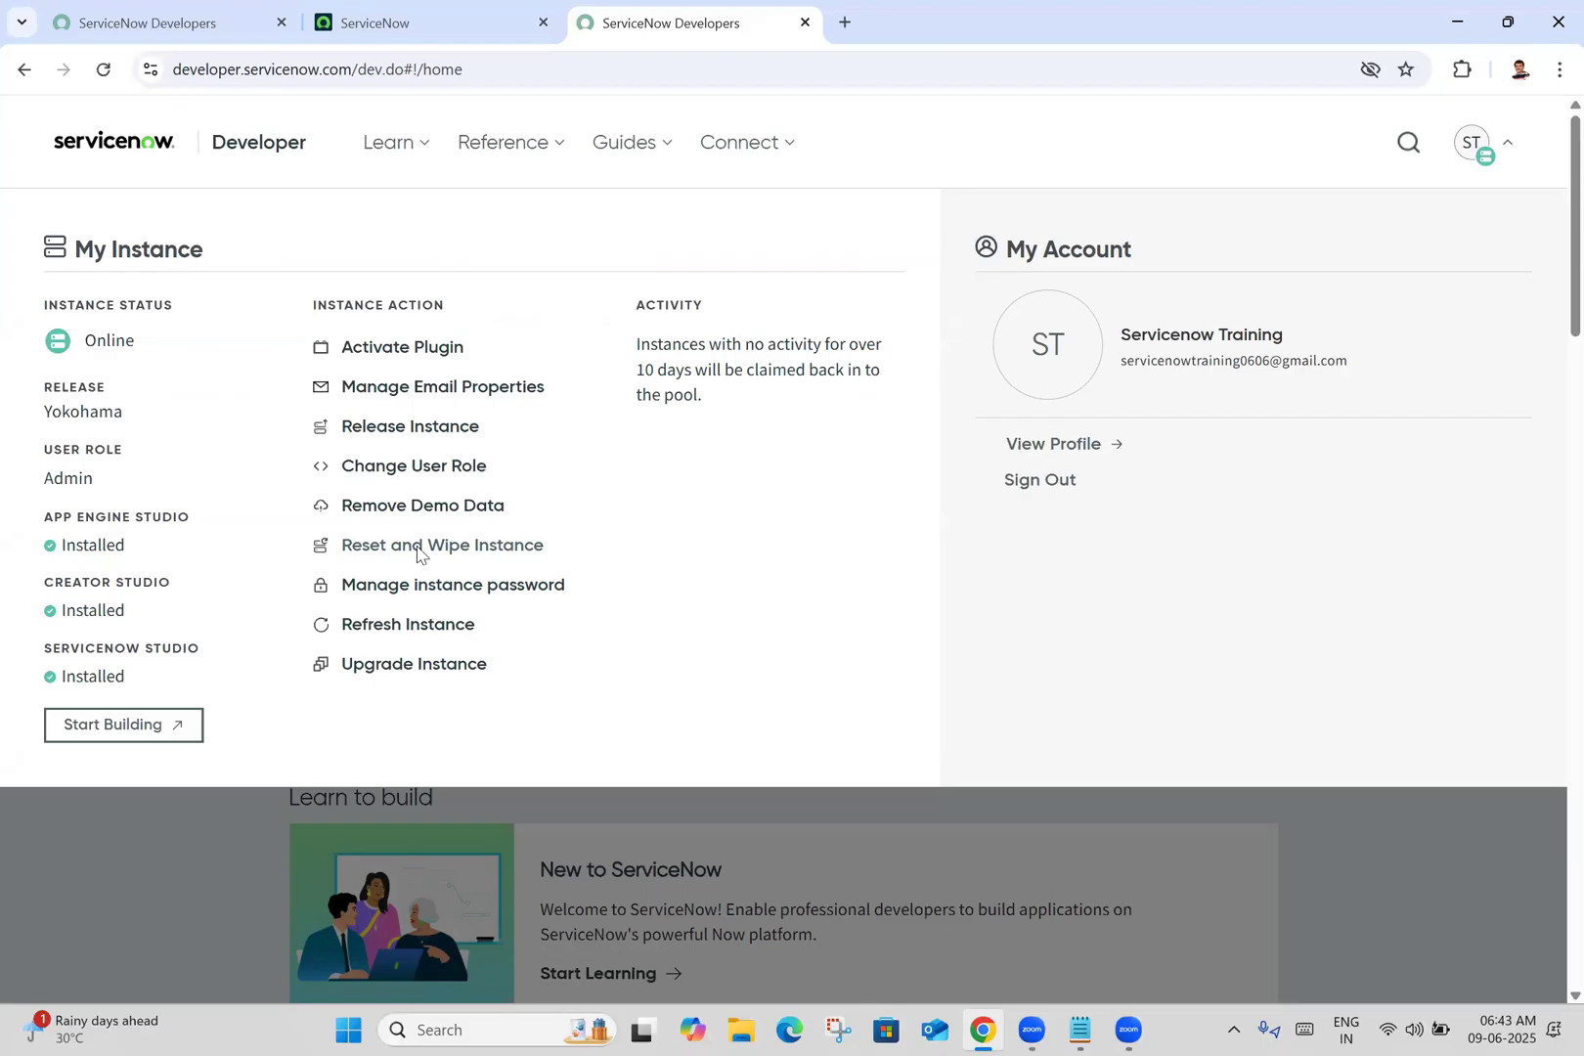
- Choose Reset and Wipe with 'Yes, keep my instance name' and tick the erase acknowledgement
click(417, 551)
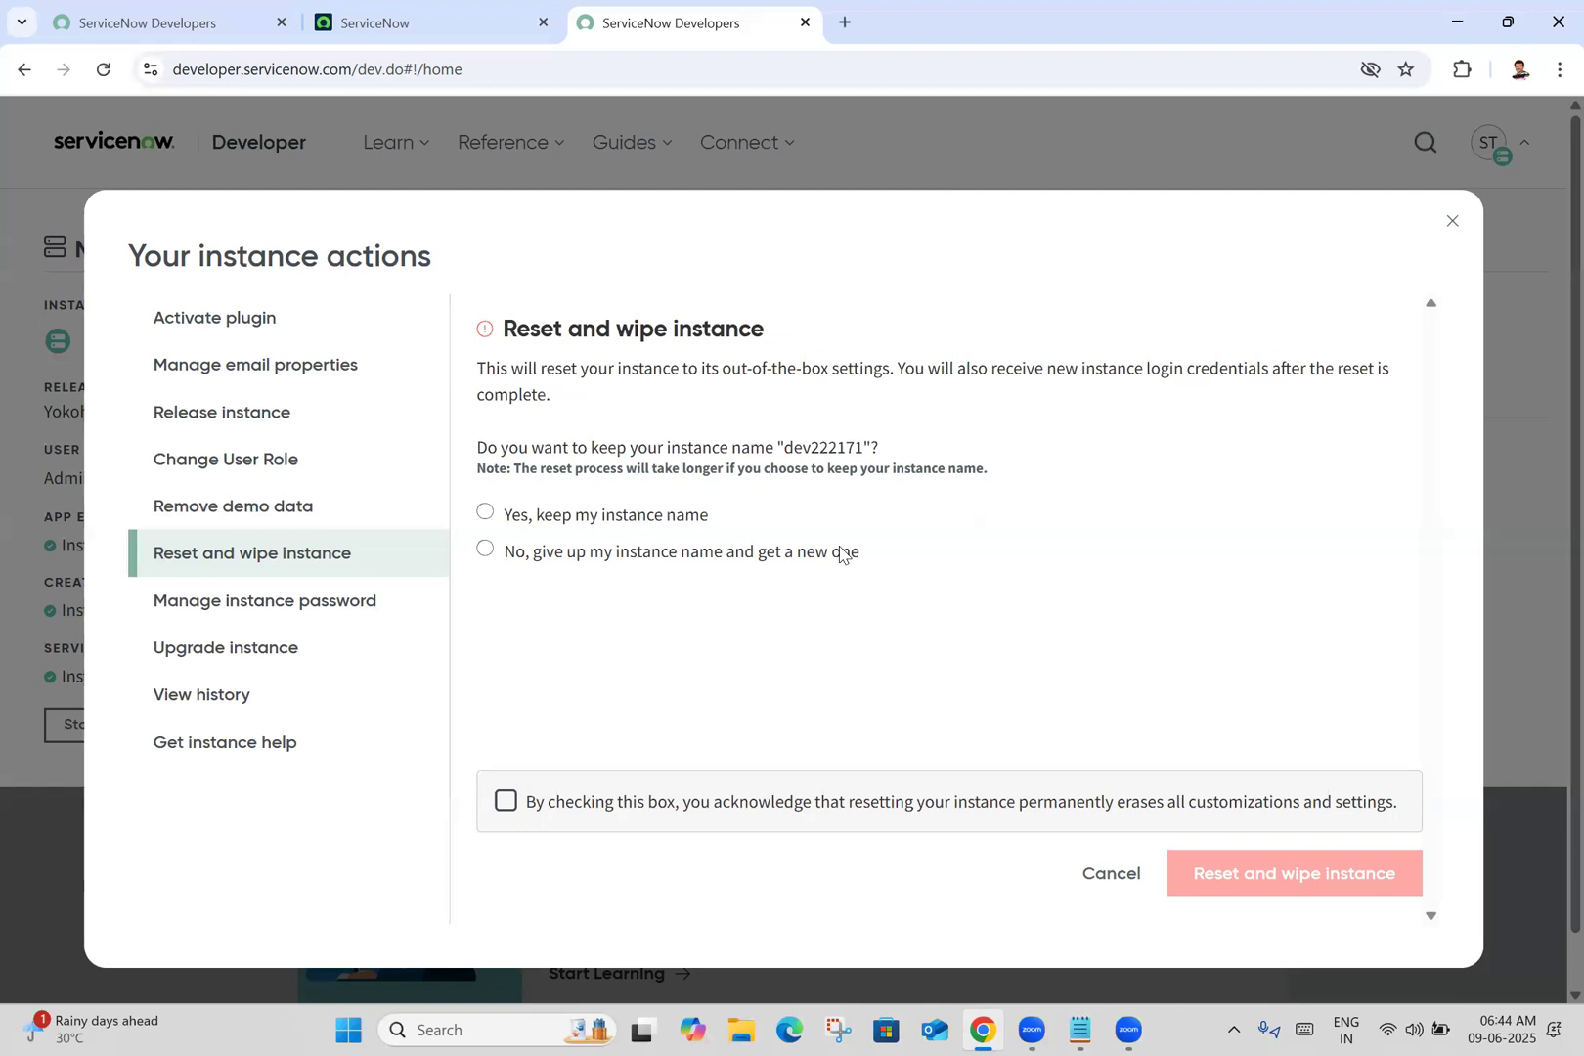
double_click(821, 442)
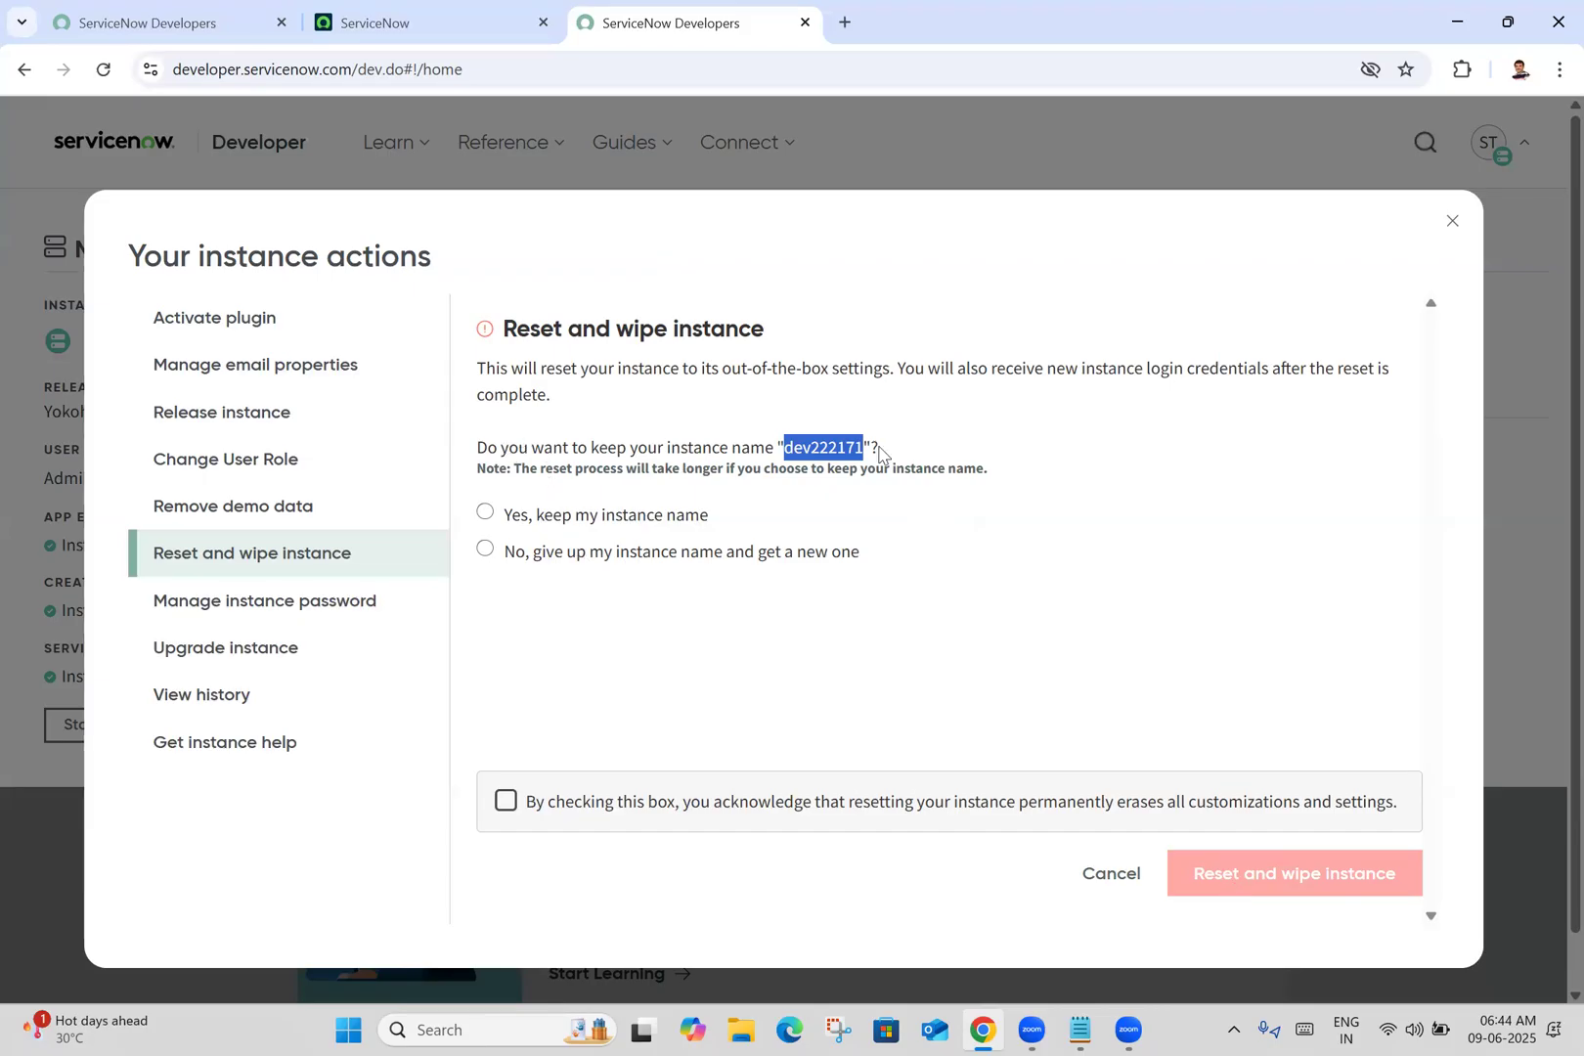
click(485, 515)
click(1046, 563)
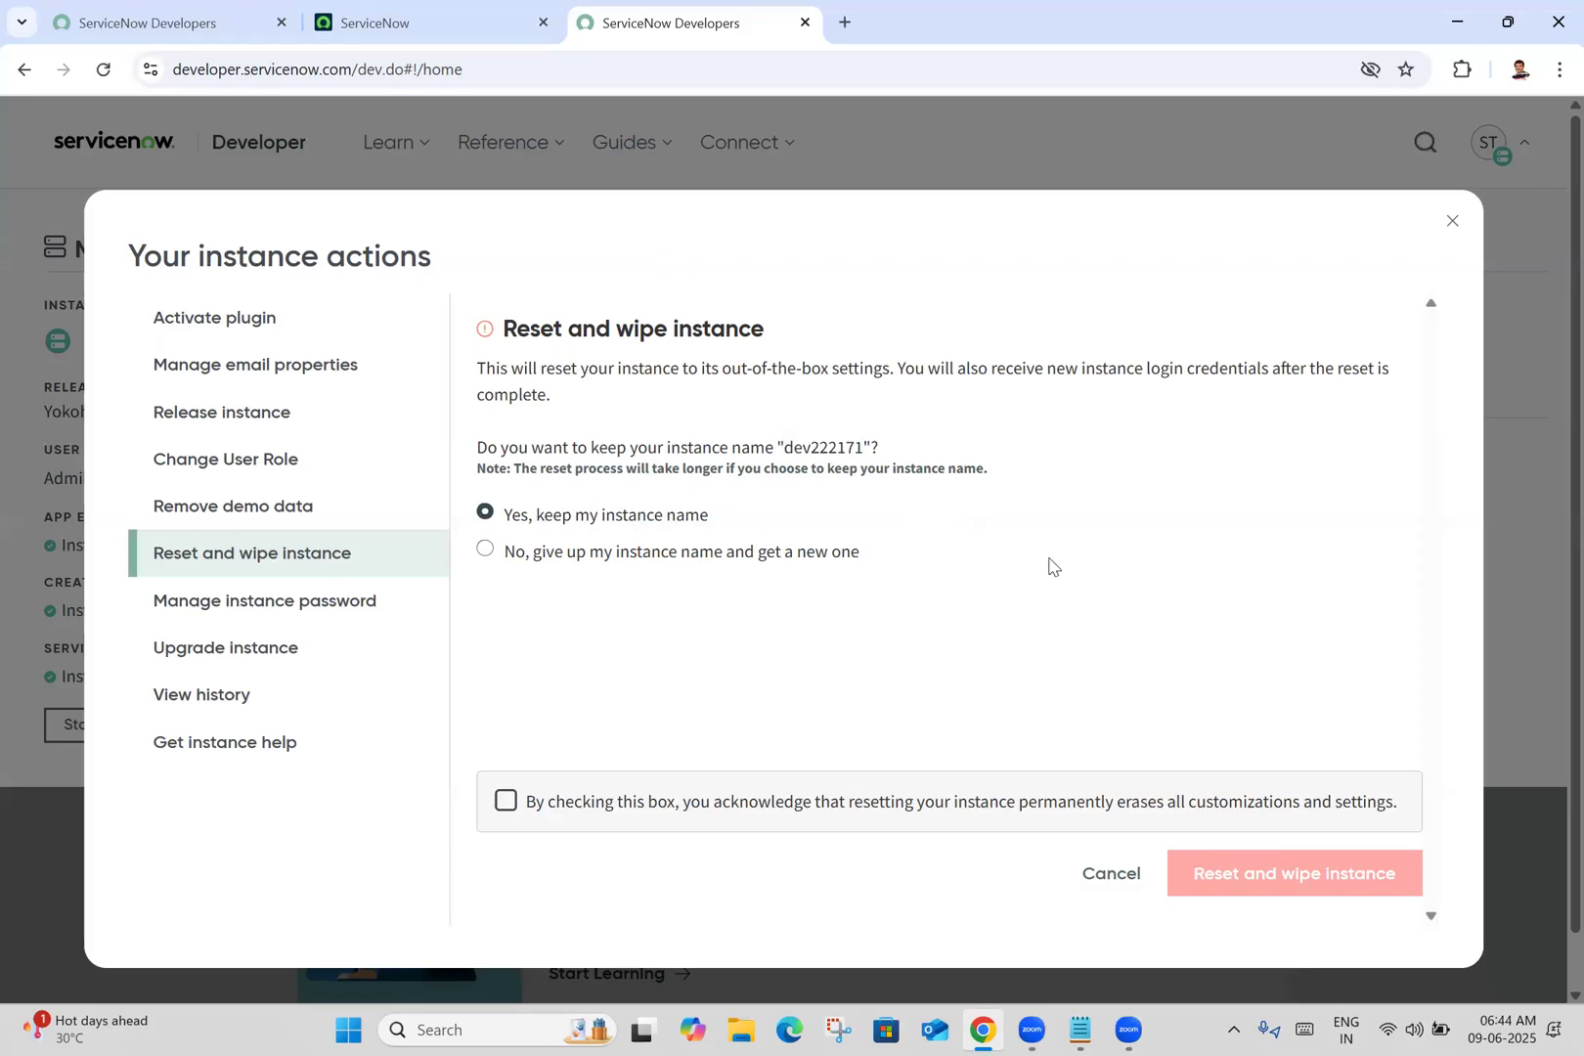
click(504, 804)
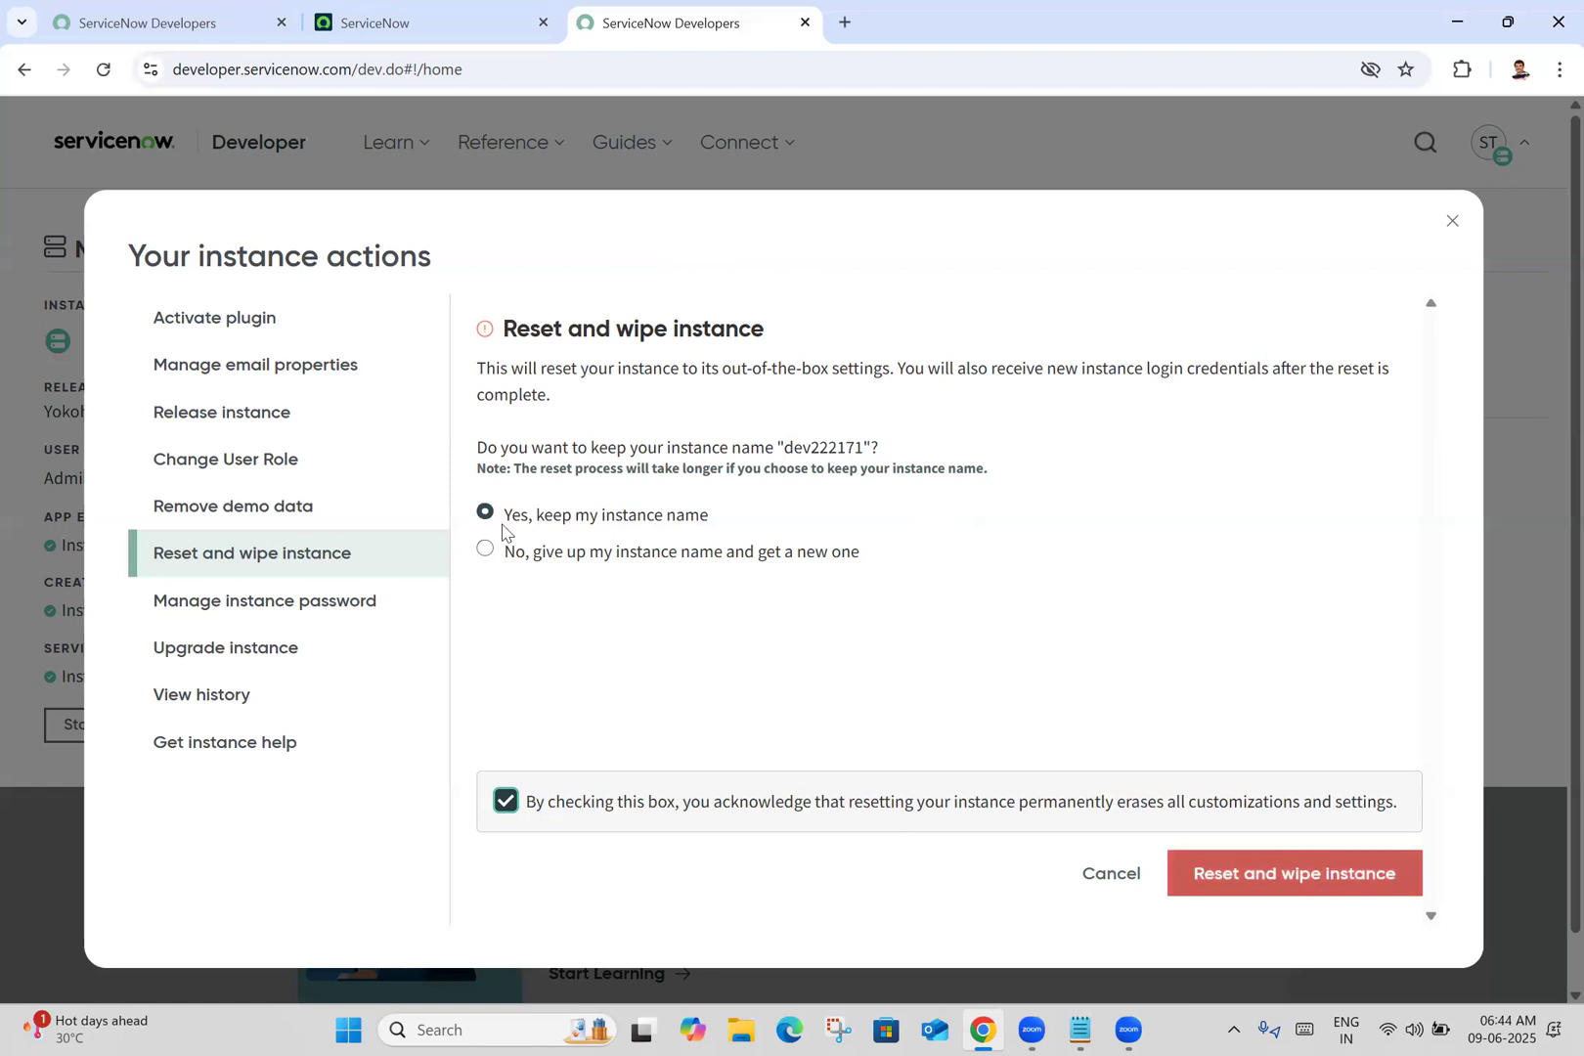
click(1287, 885)
click(409, 8)
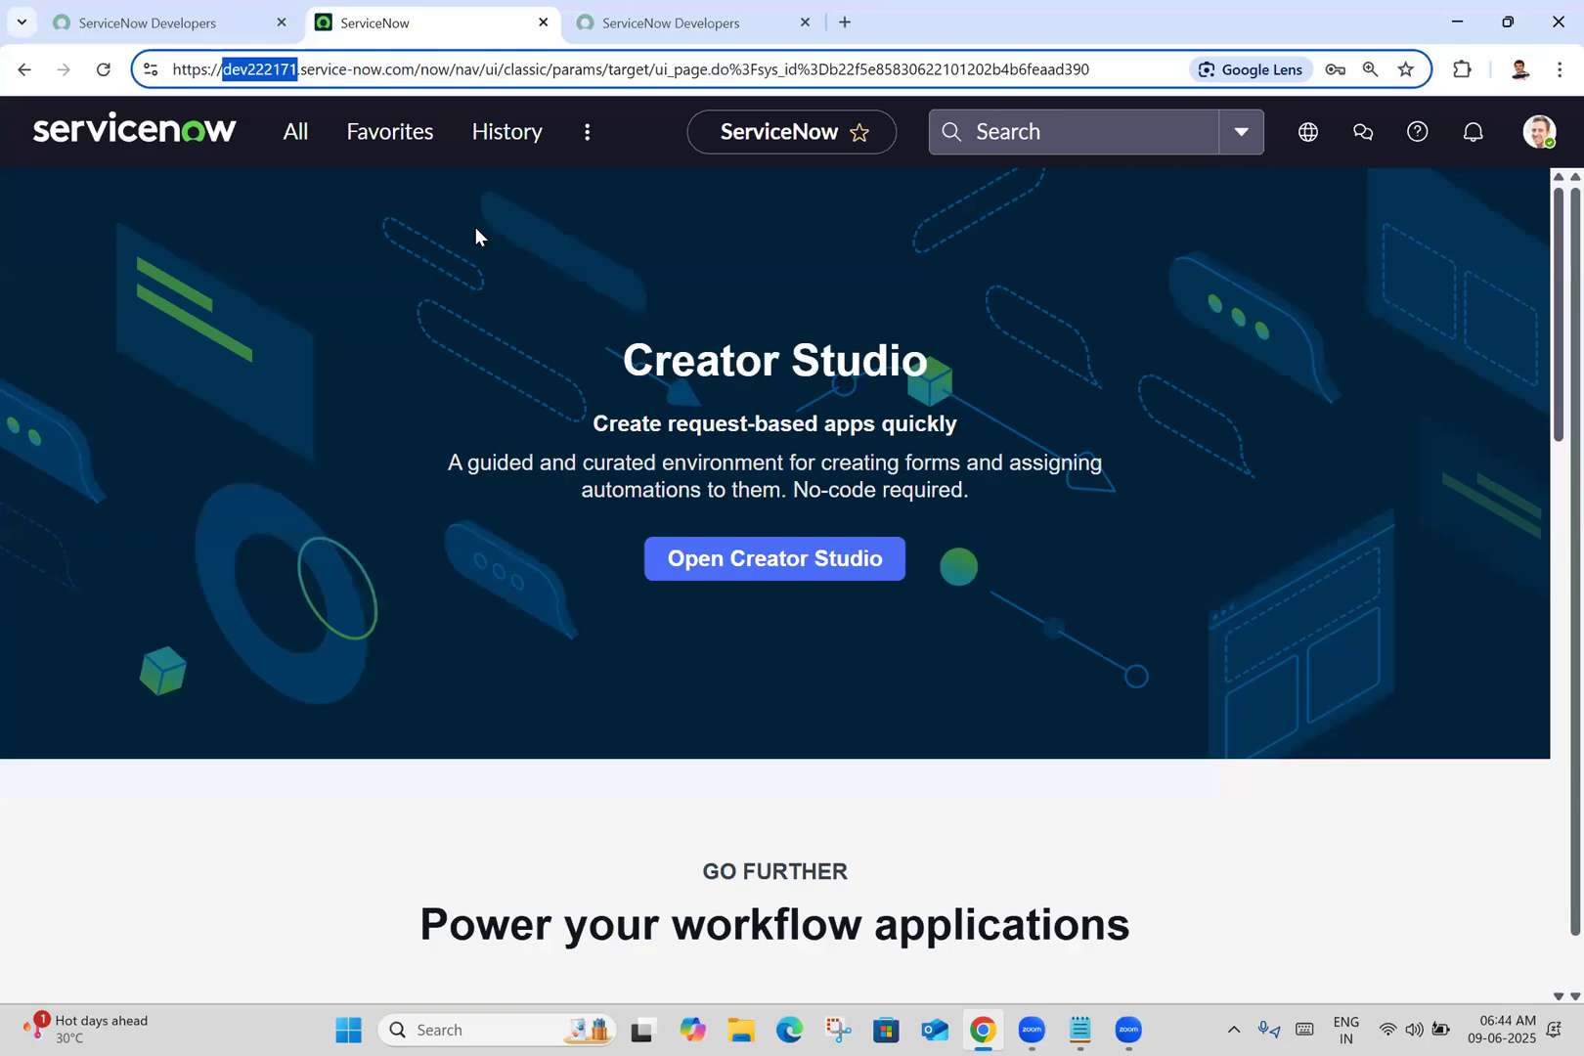
click(294, 143)
scroll(285, 484, down, 15)
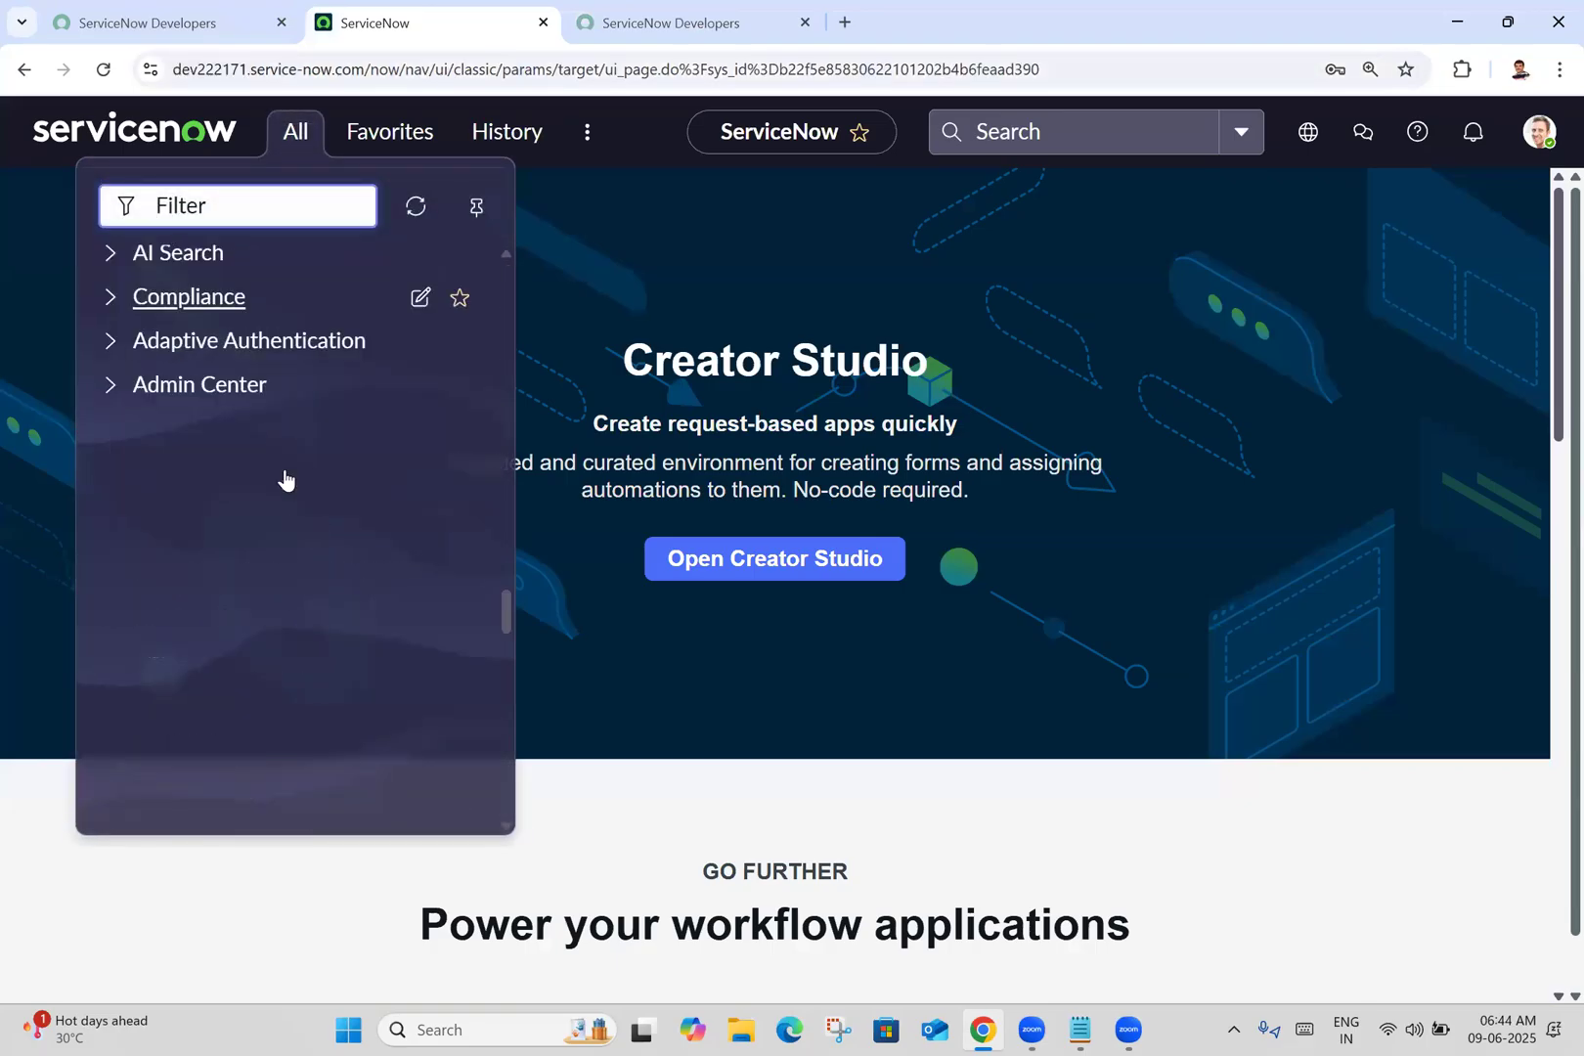
scroll(287, 476, up, 15)
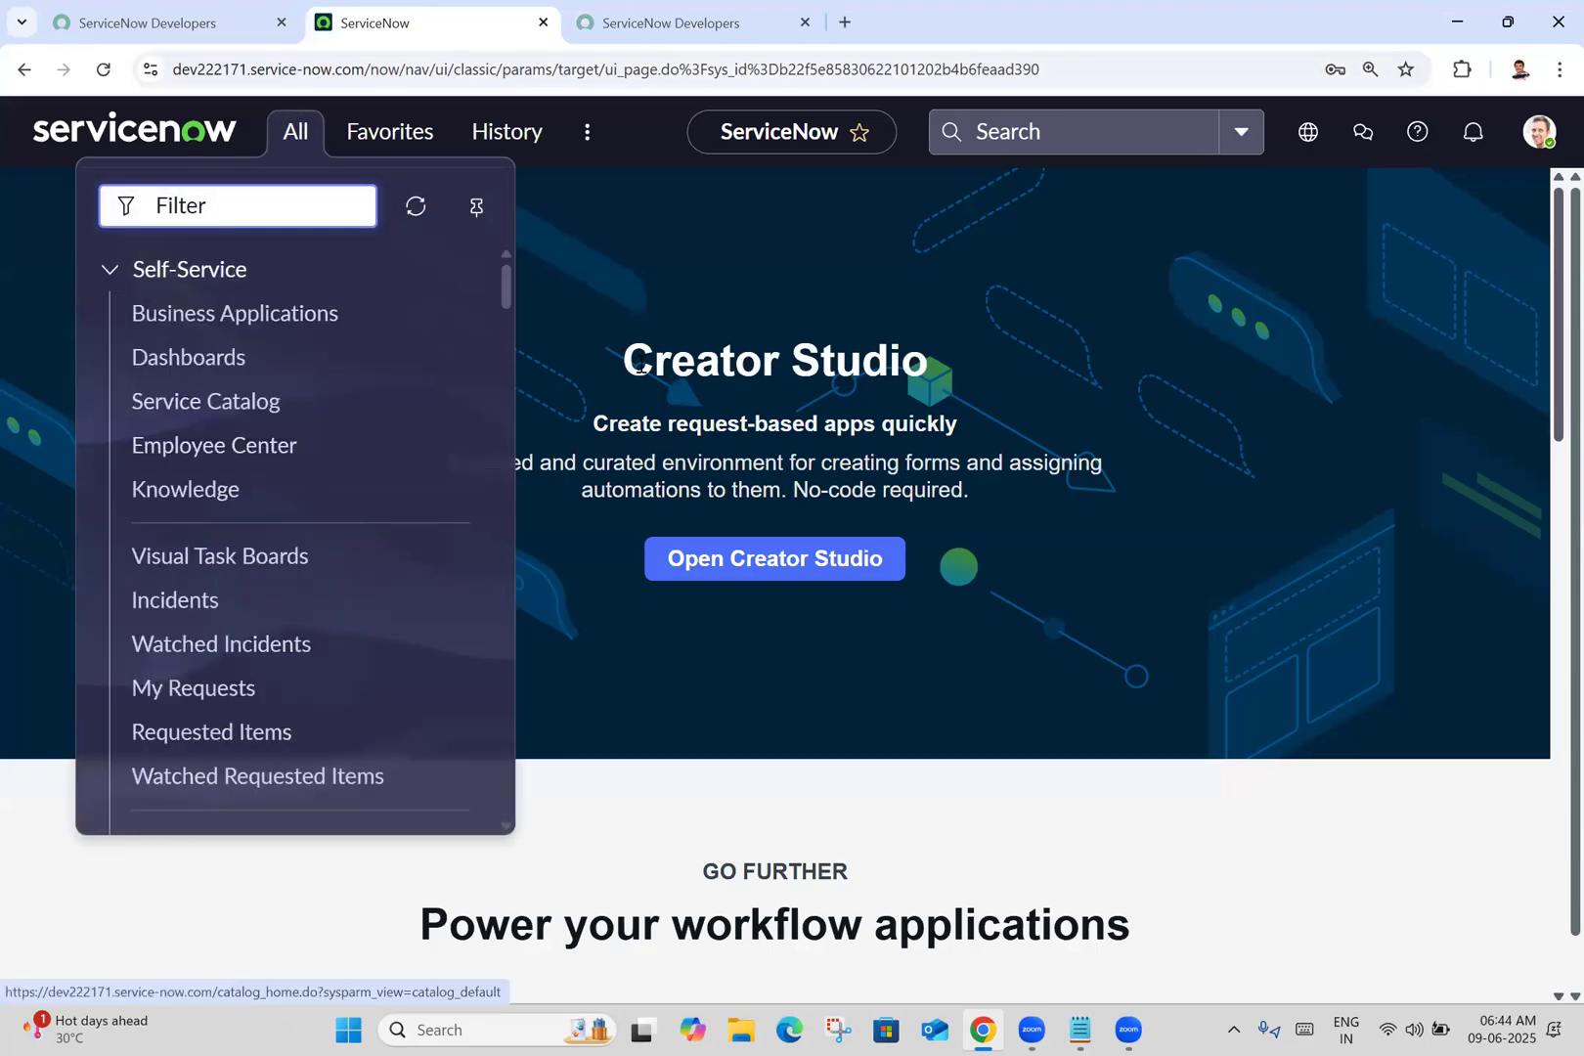
click(631, 261)
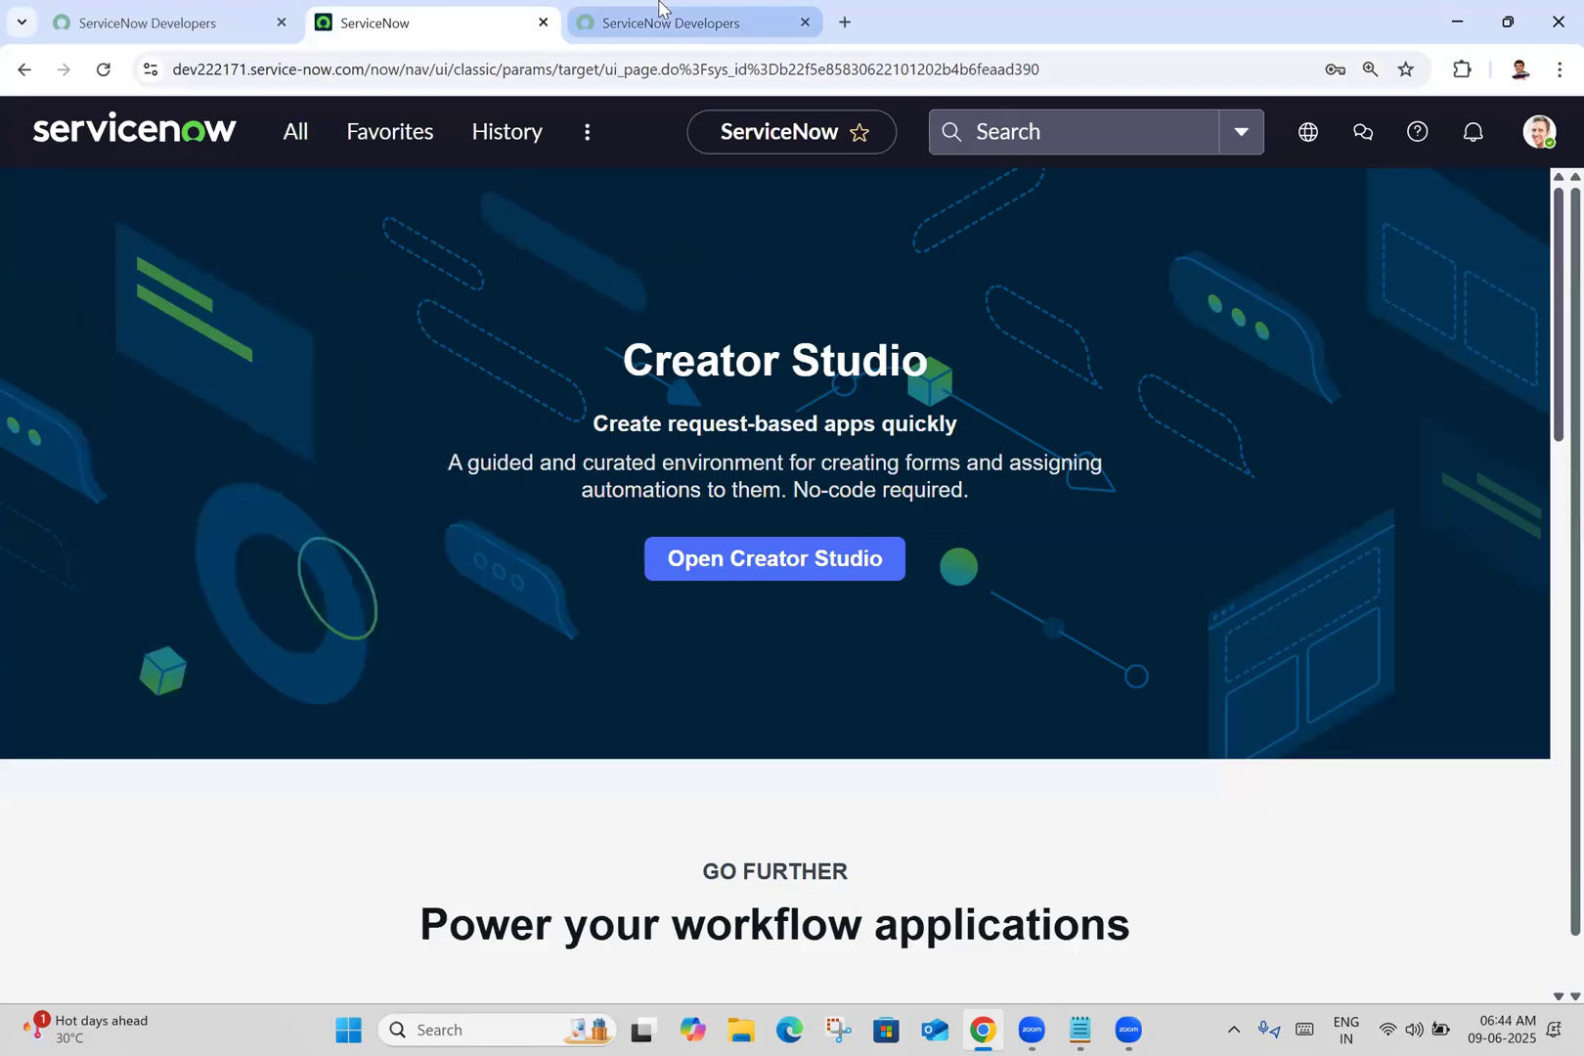
click(311, 71)
click(531, 434)
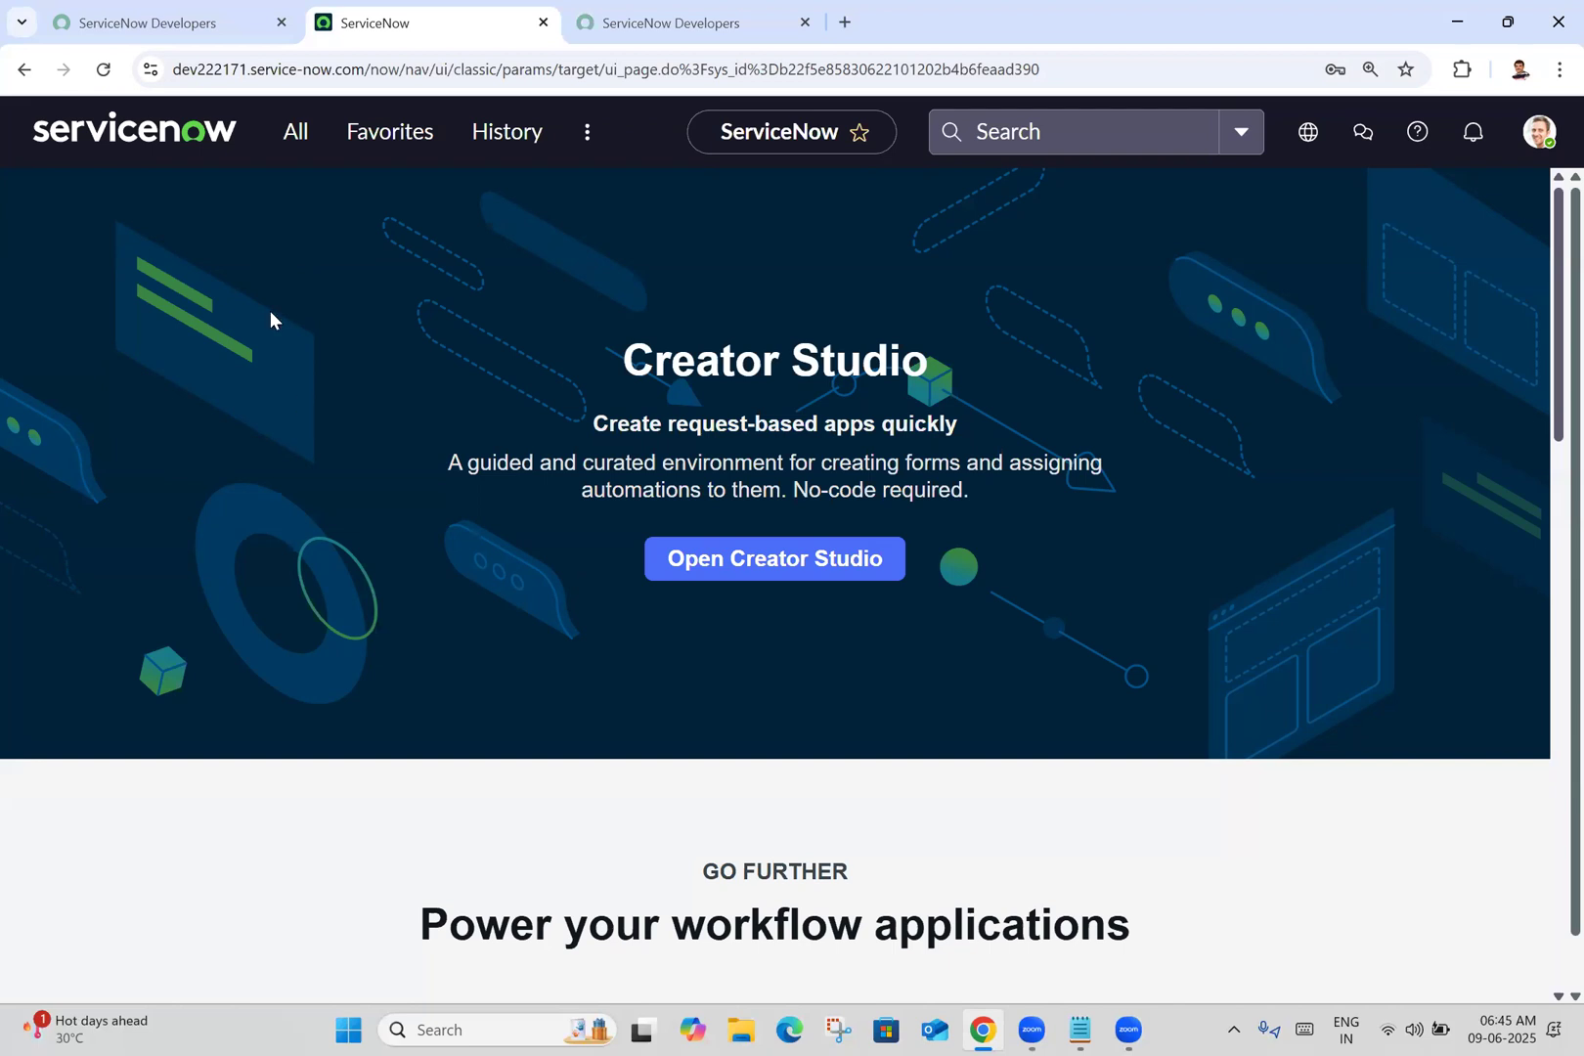
- Switch the reset choice to 'No, give up my instance name and get a new one'
click(656, 7)
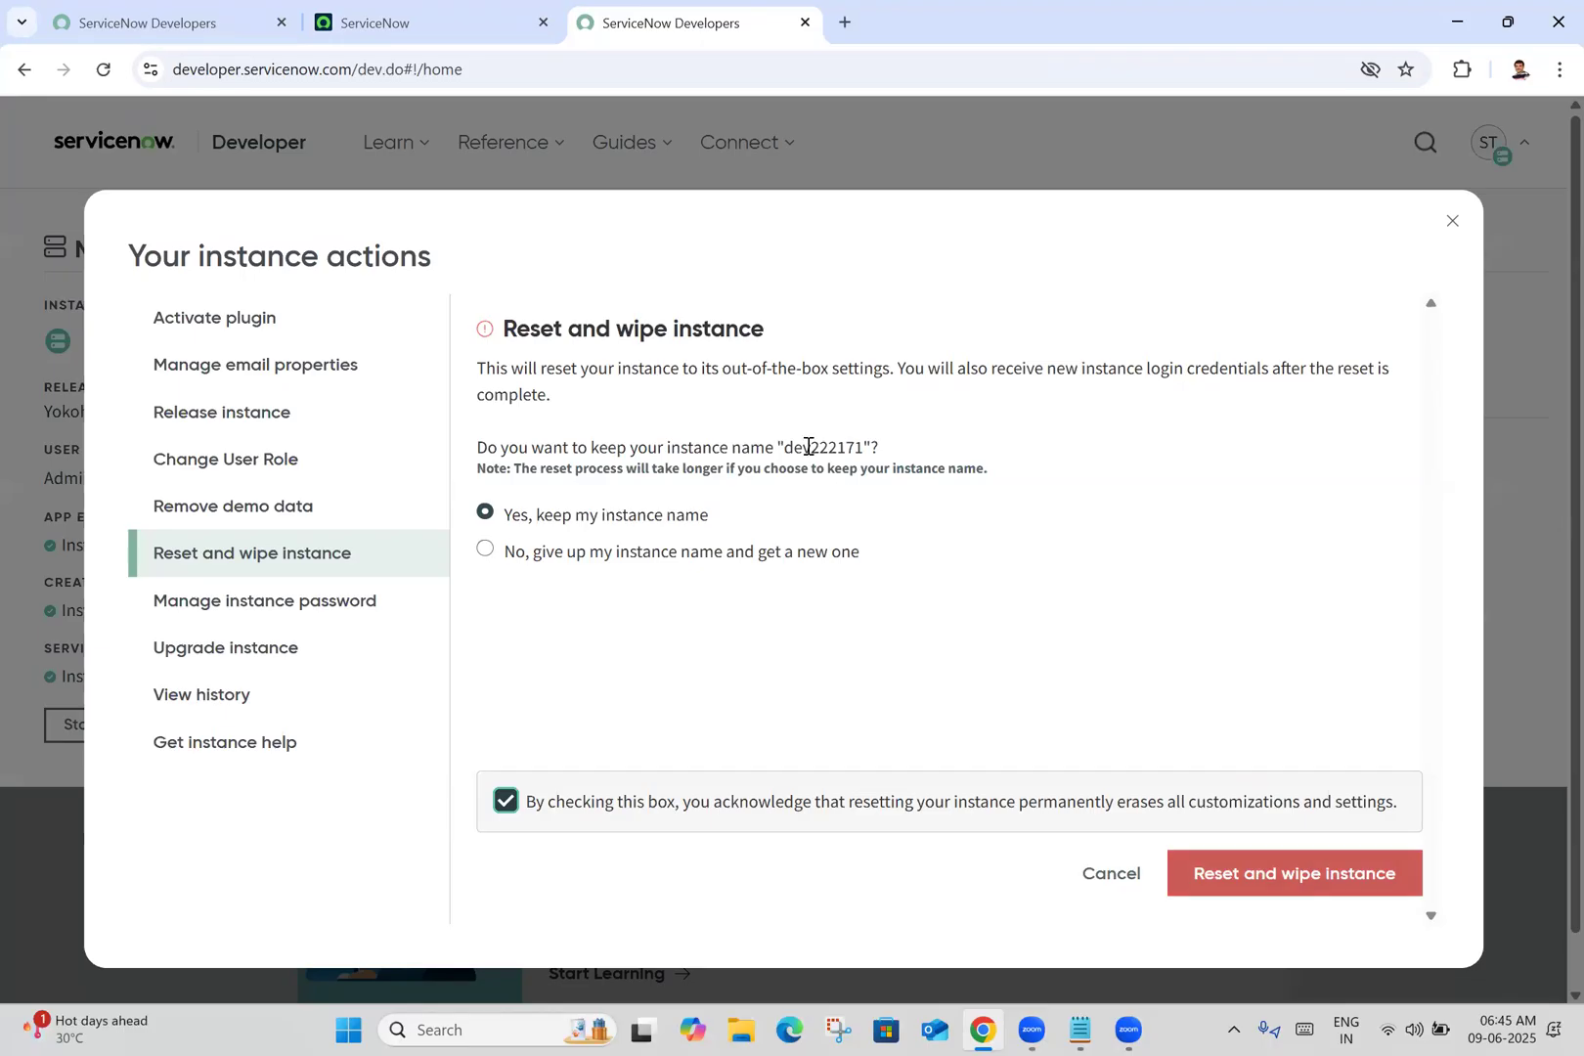
drag(785, 448, 887, 450)
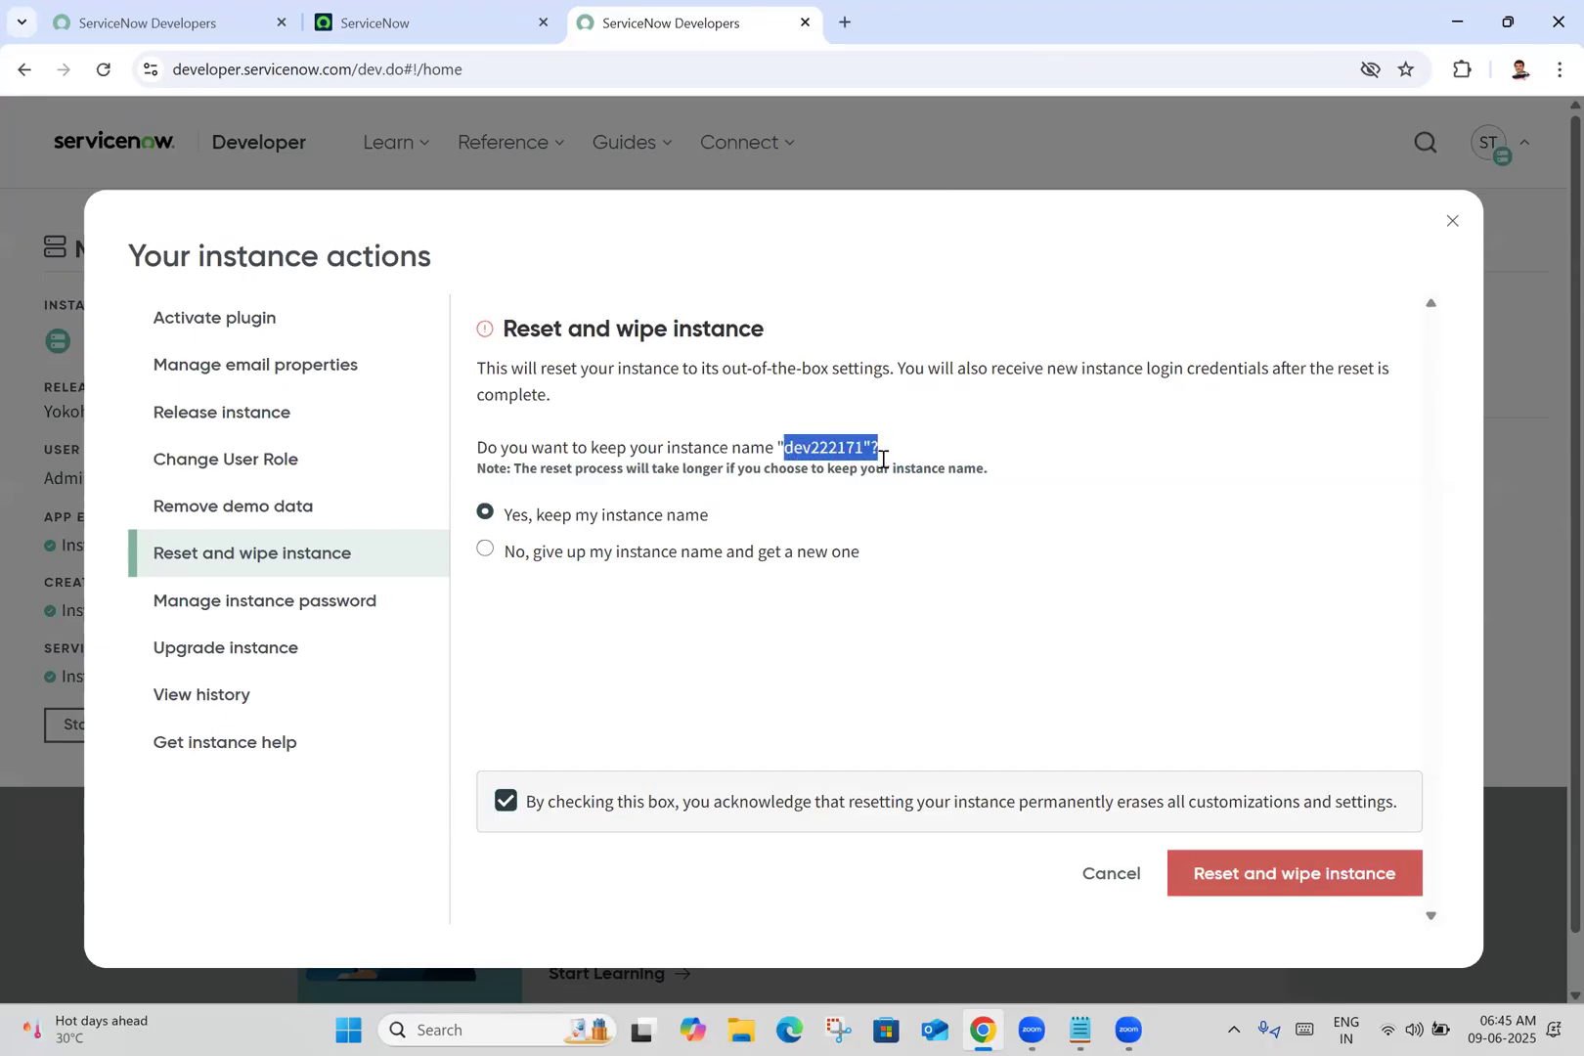
click(889, 451)
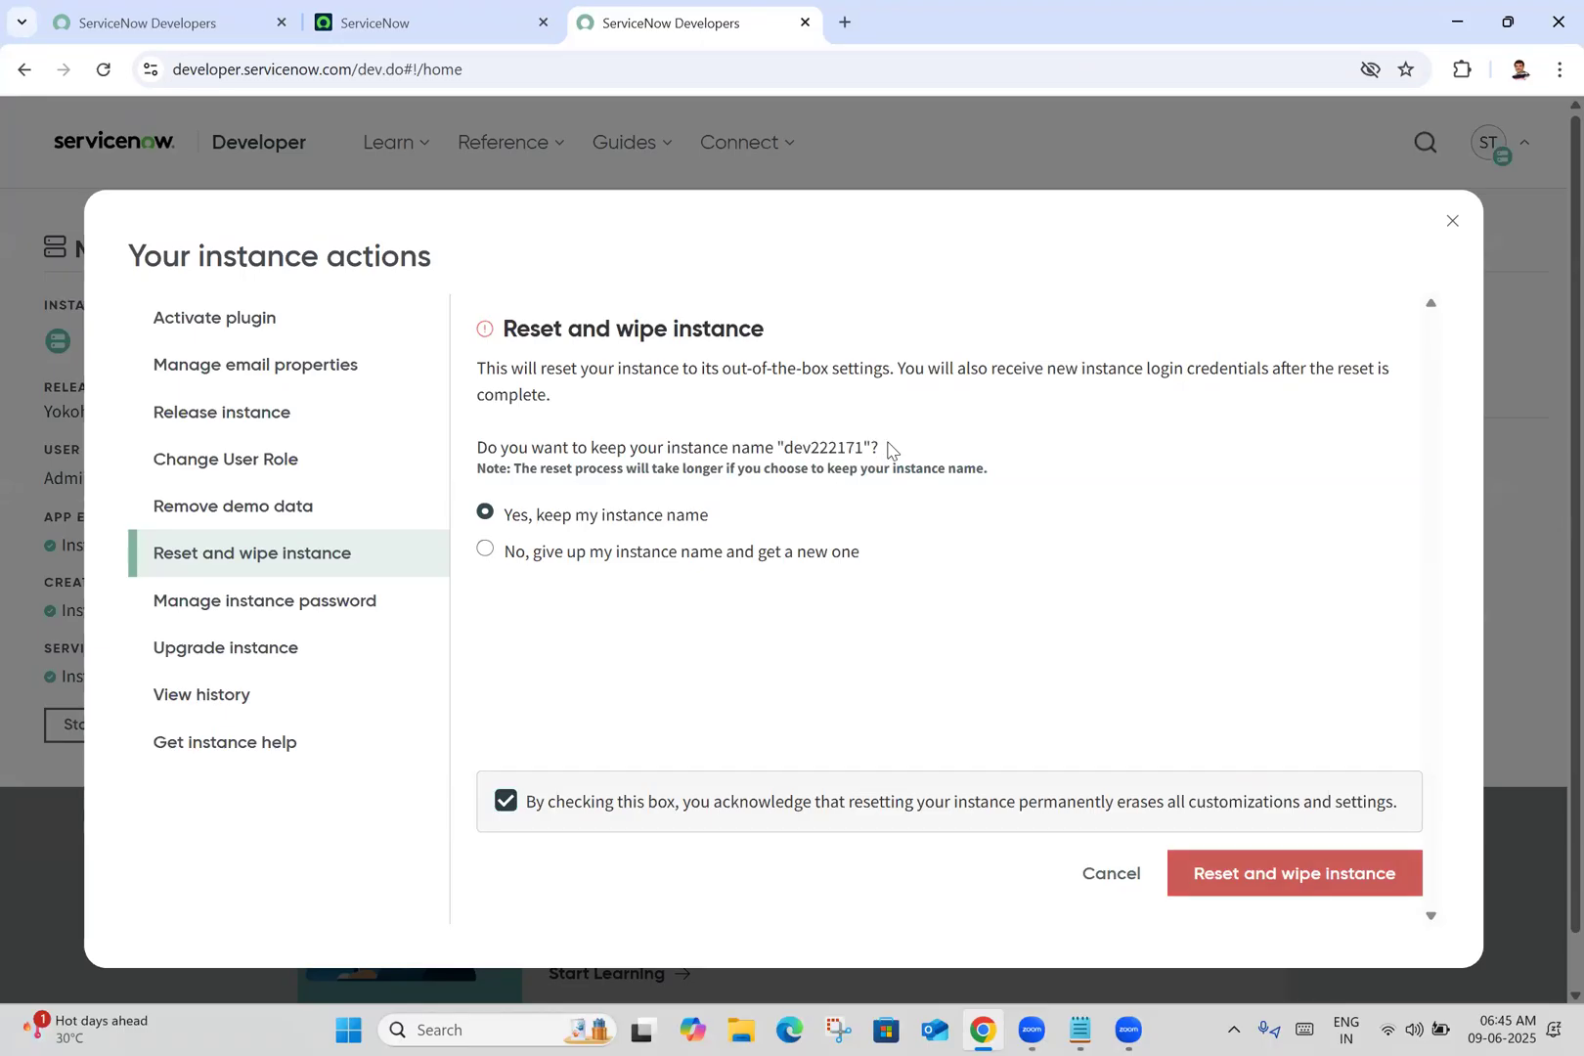
click(484, 552)
- Compare the App Engine Studio Creator and Admin roles under Change User Role, keeping Admin
click(1455, 220)
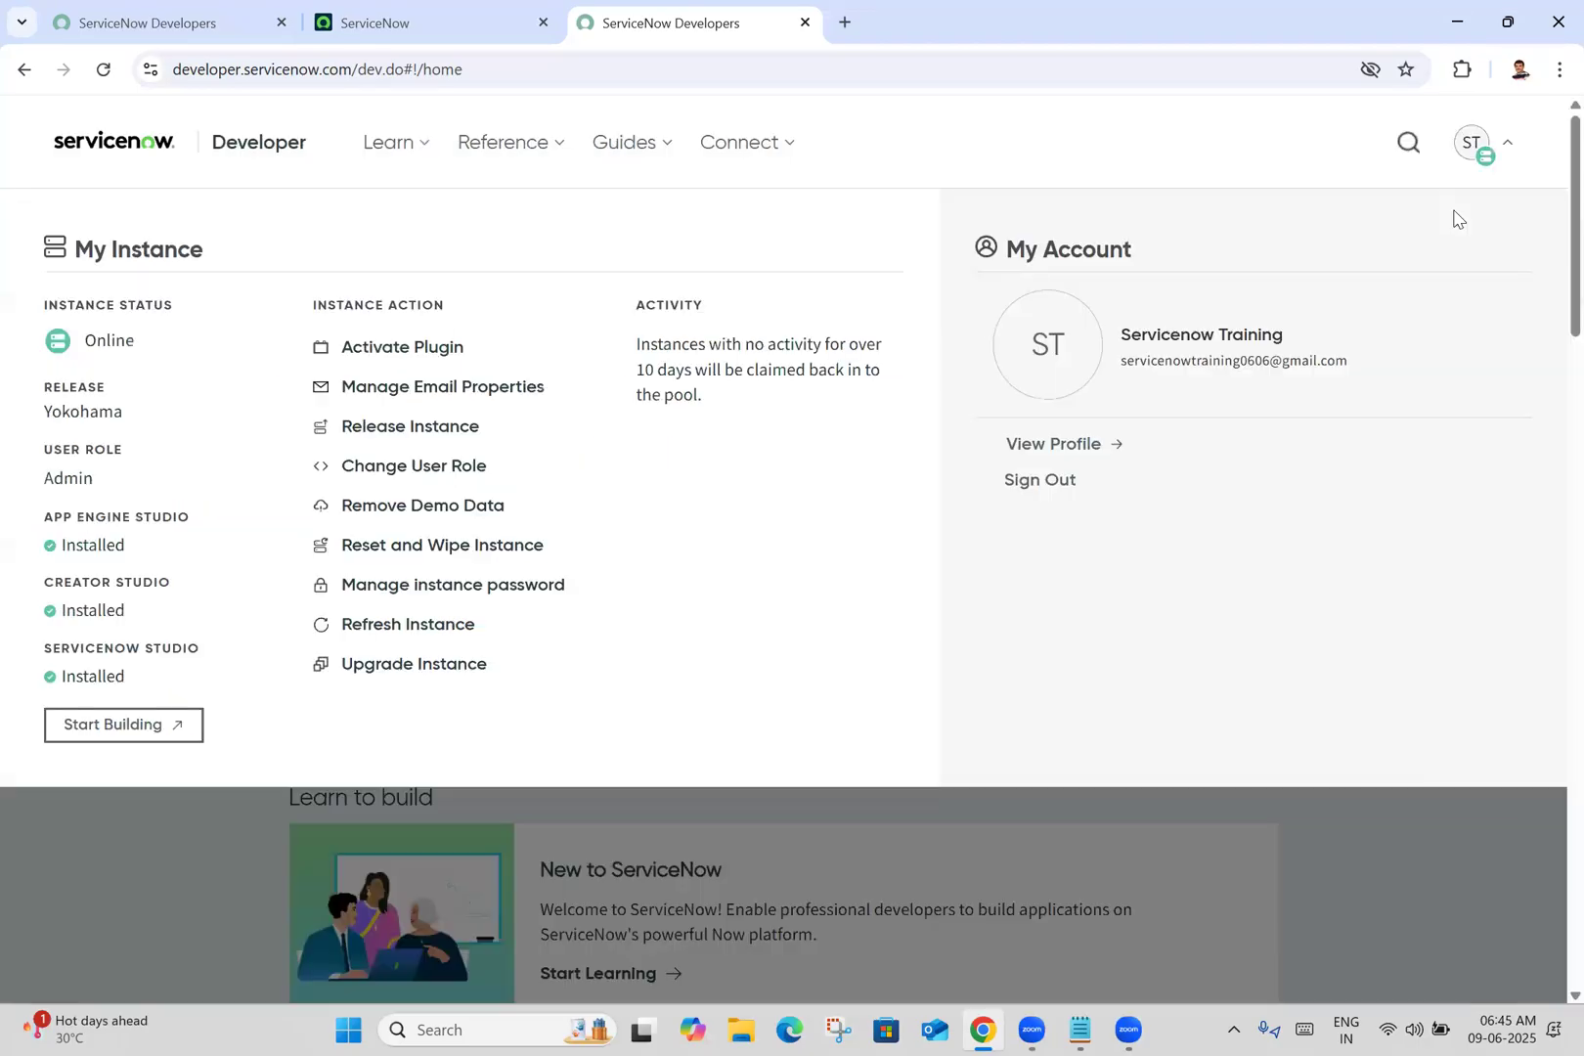
click(422, 473)
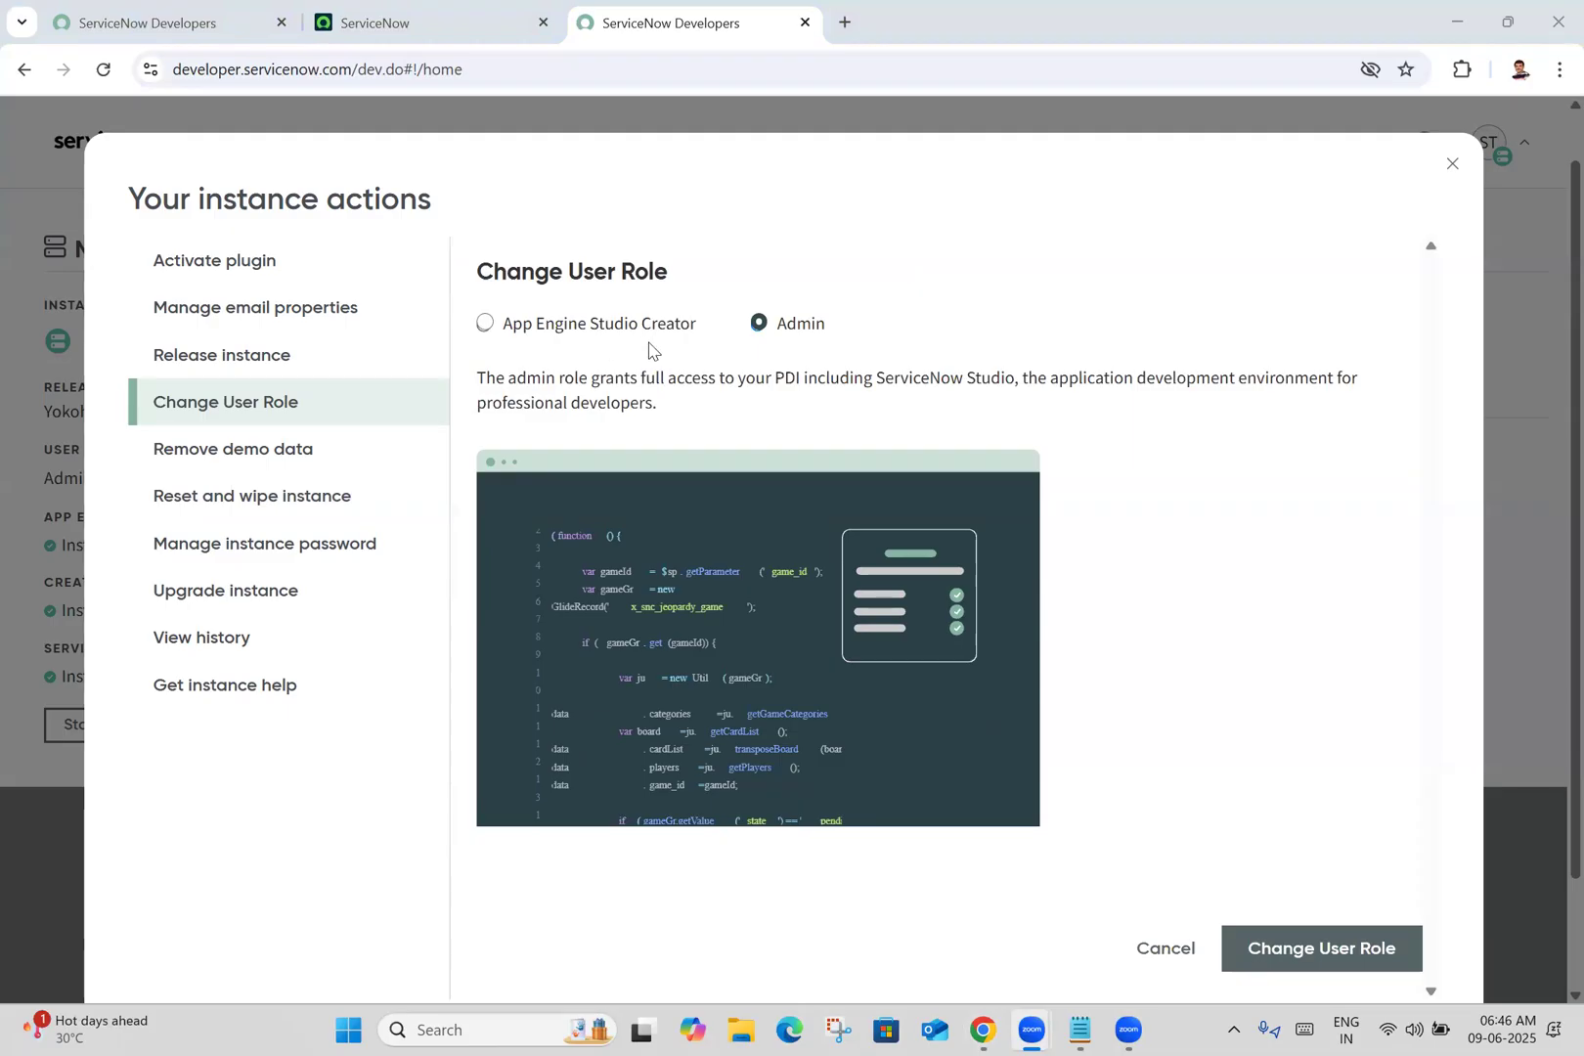
drag(696, 324, 481, 333)
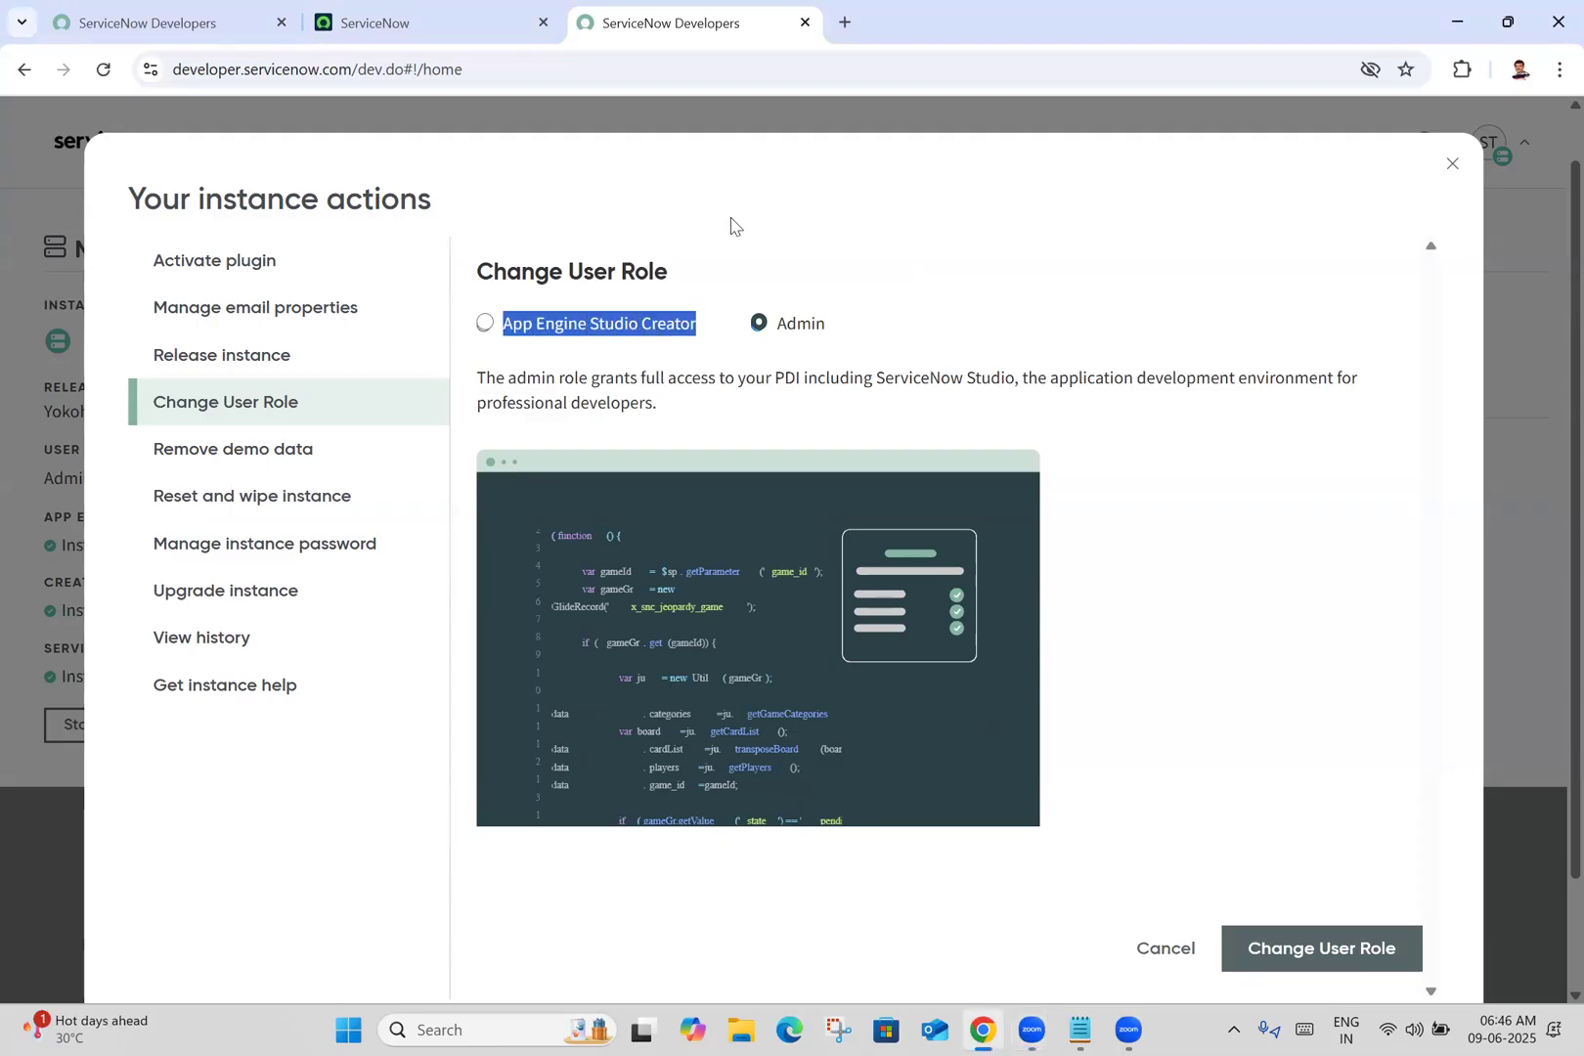
click(759, 217)
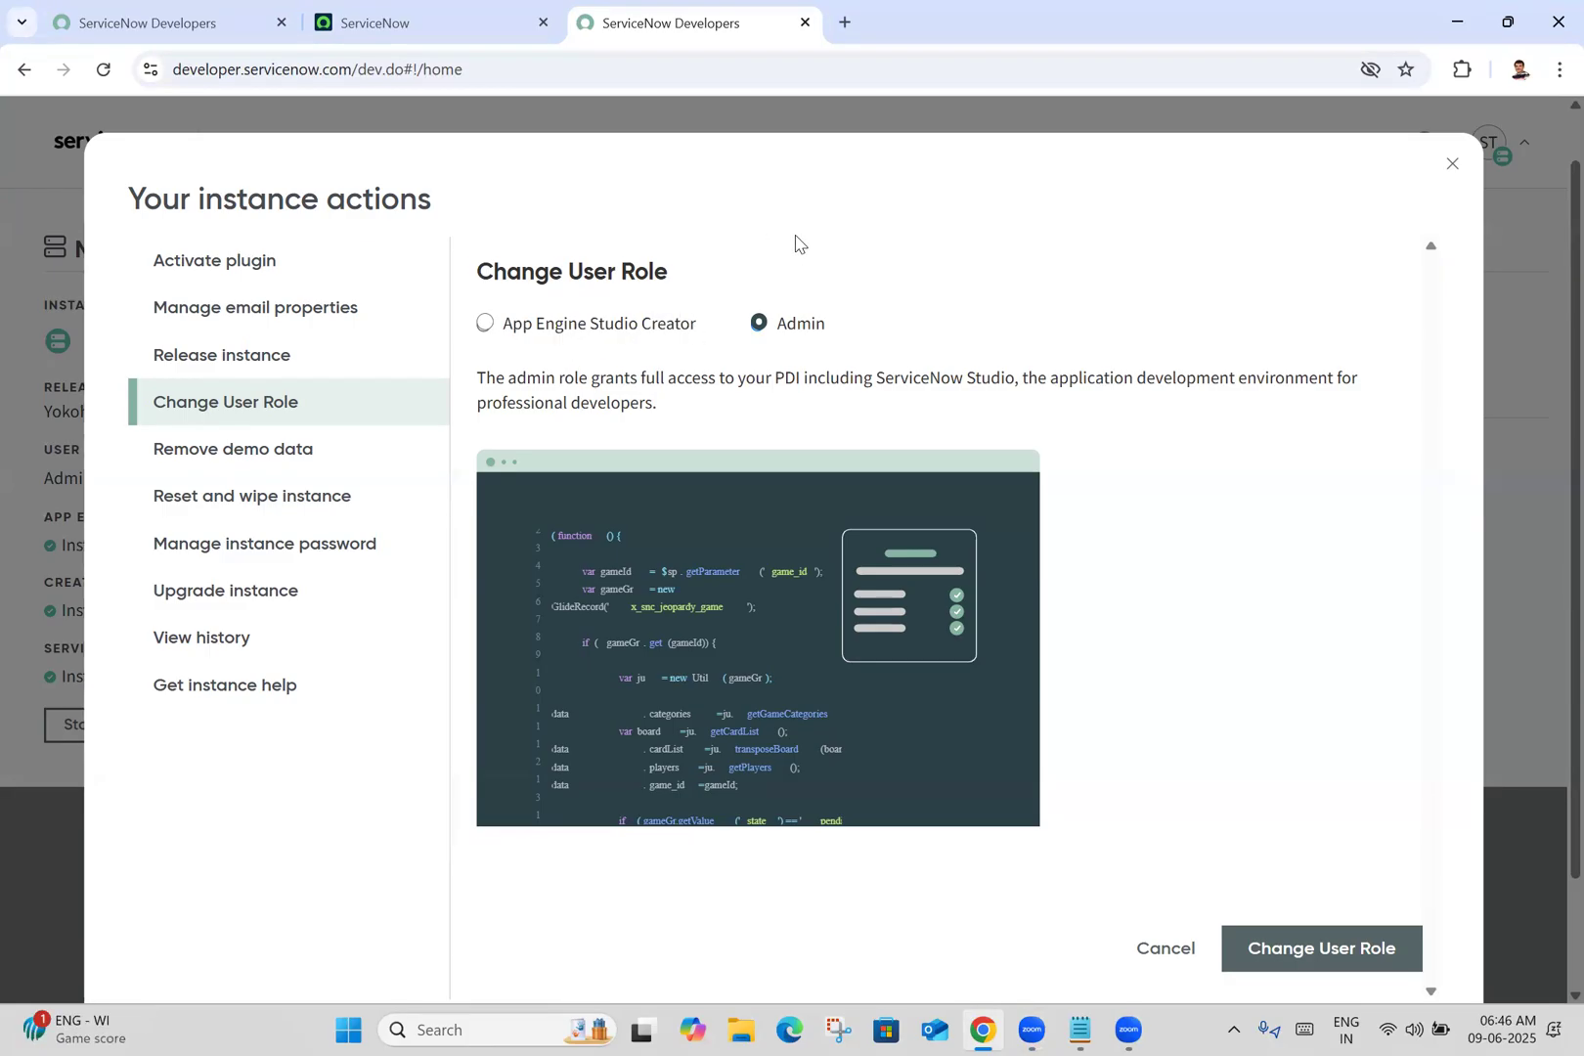
scroll(912, 265, down, 1)
scroll(910, 270, up, 2)
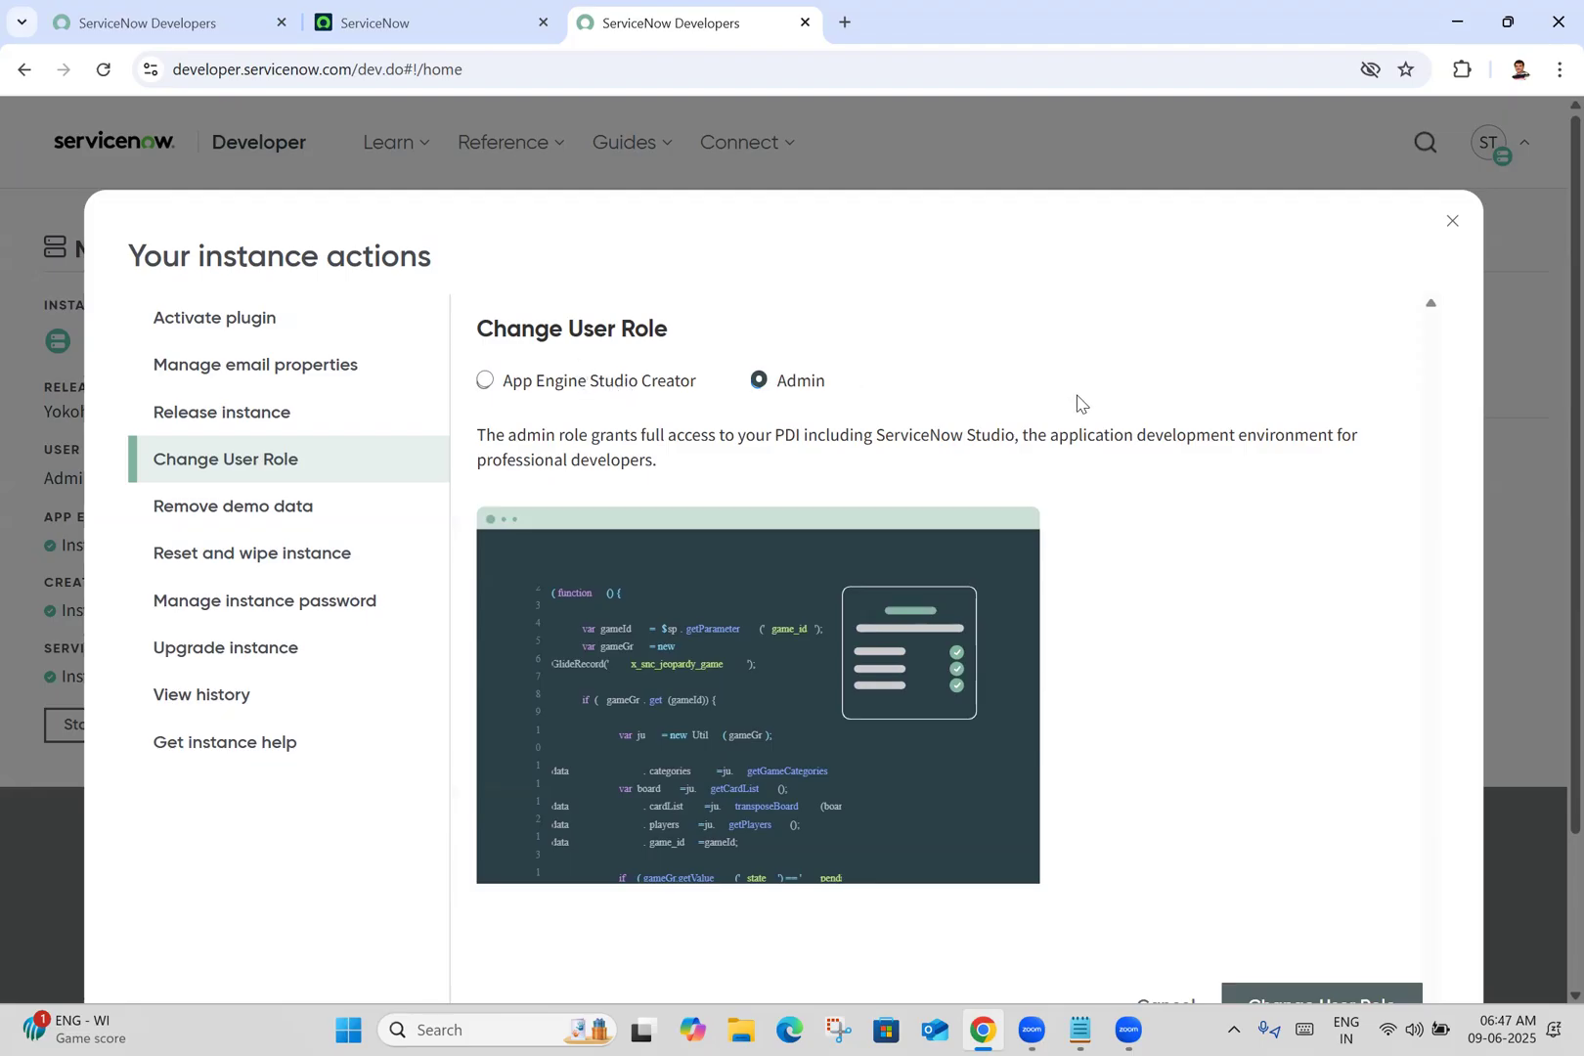
scroll(1070, 406, down, 2)
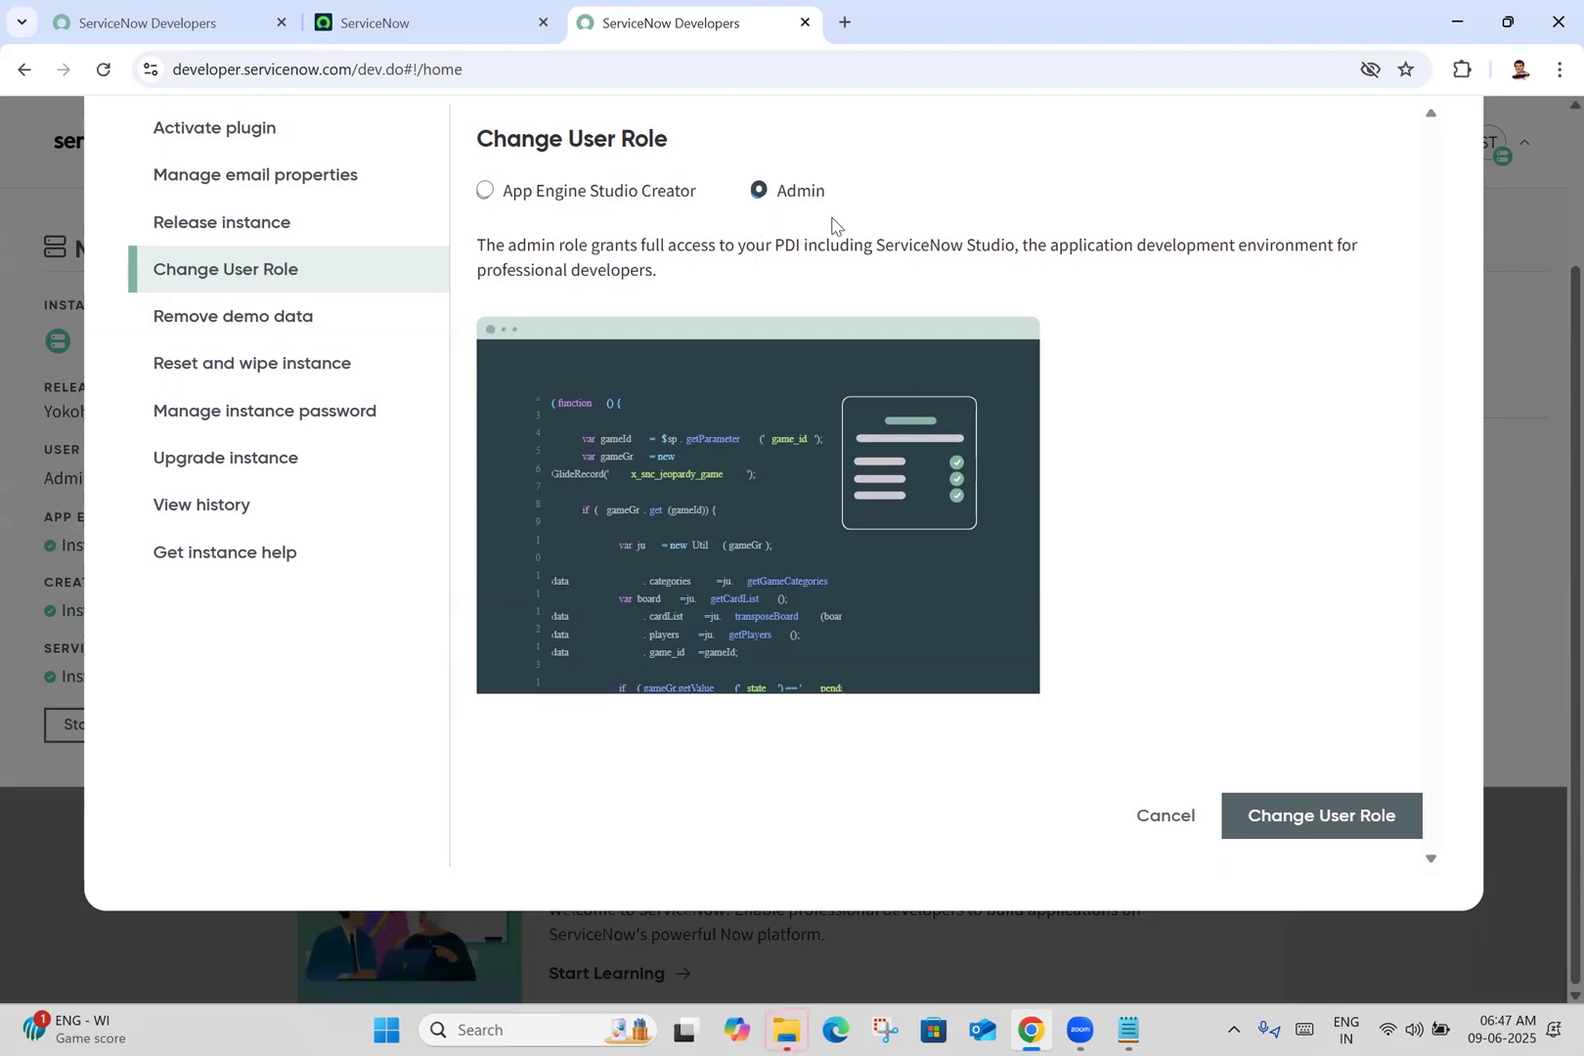
scroll(866, 240, up, 2)
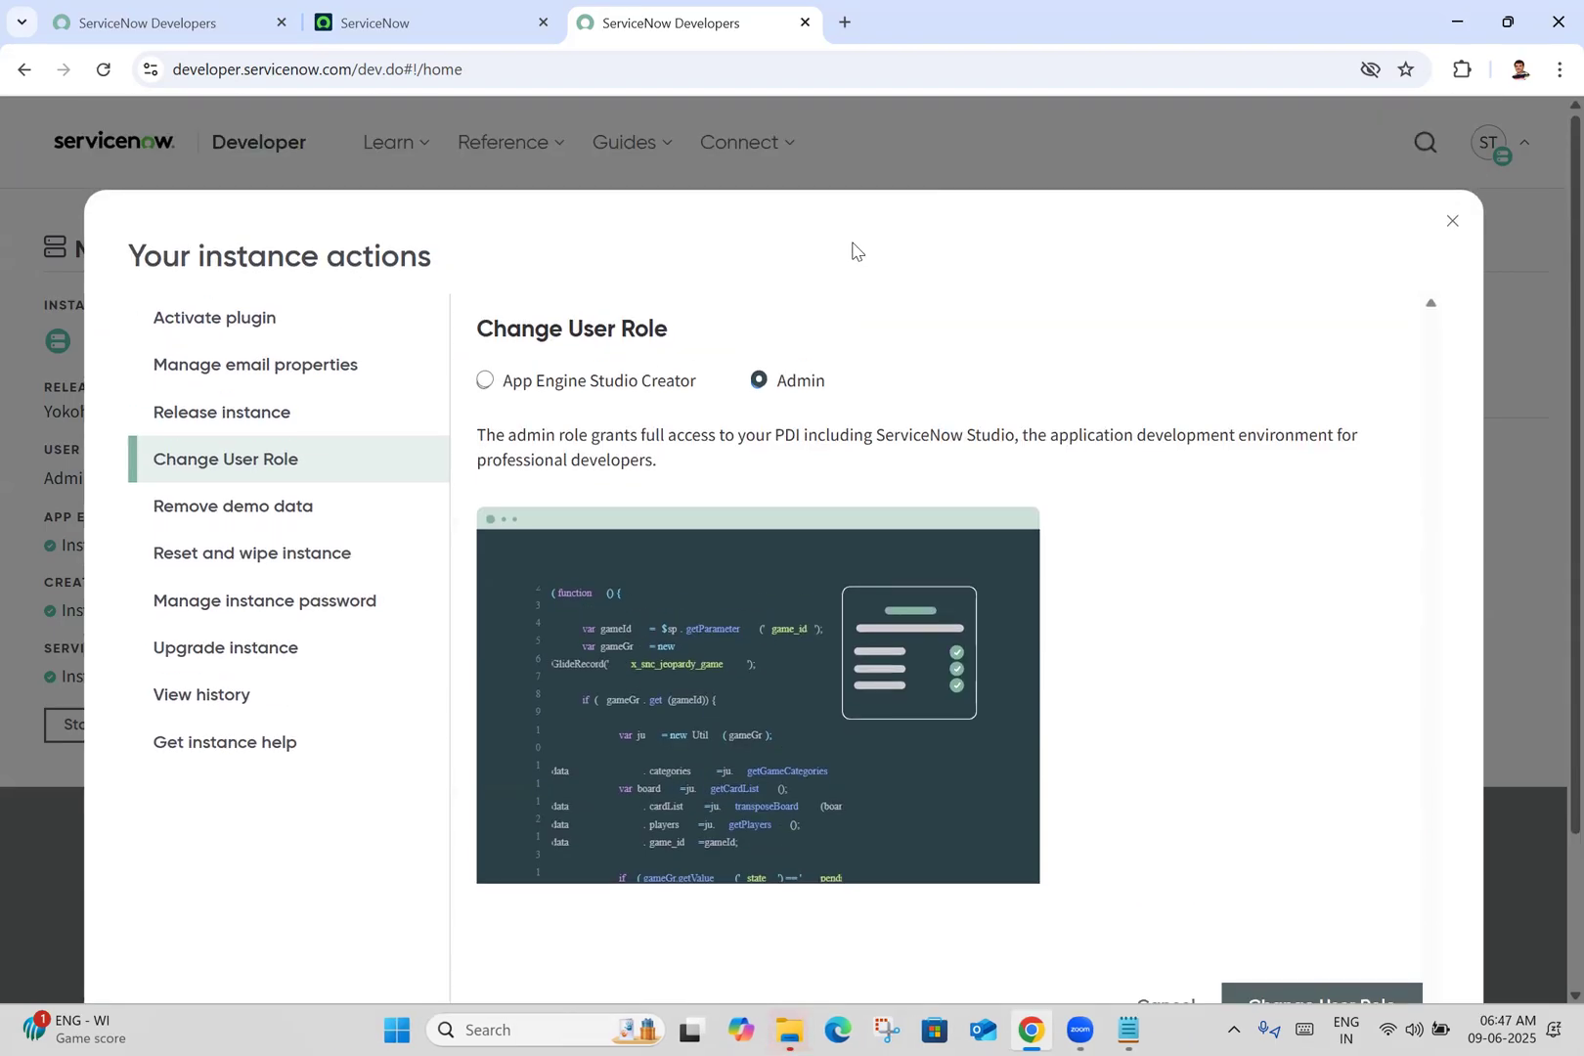
click(1452, 223)
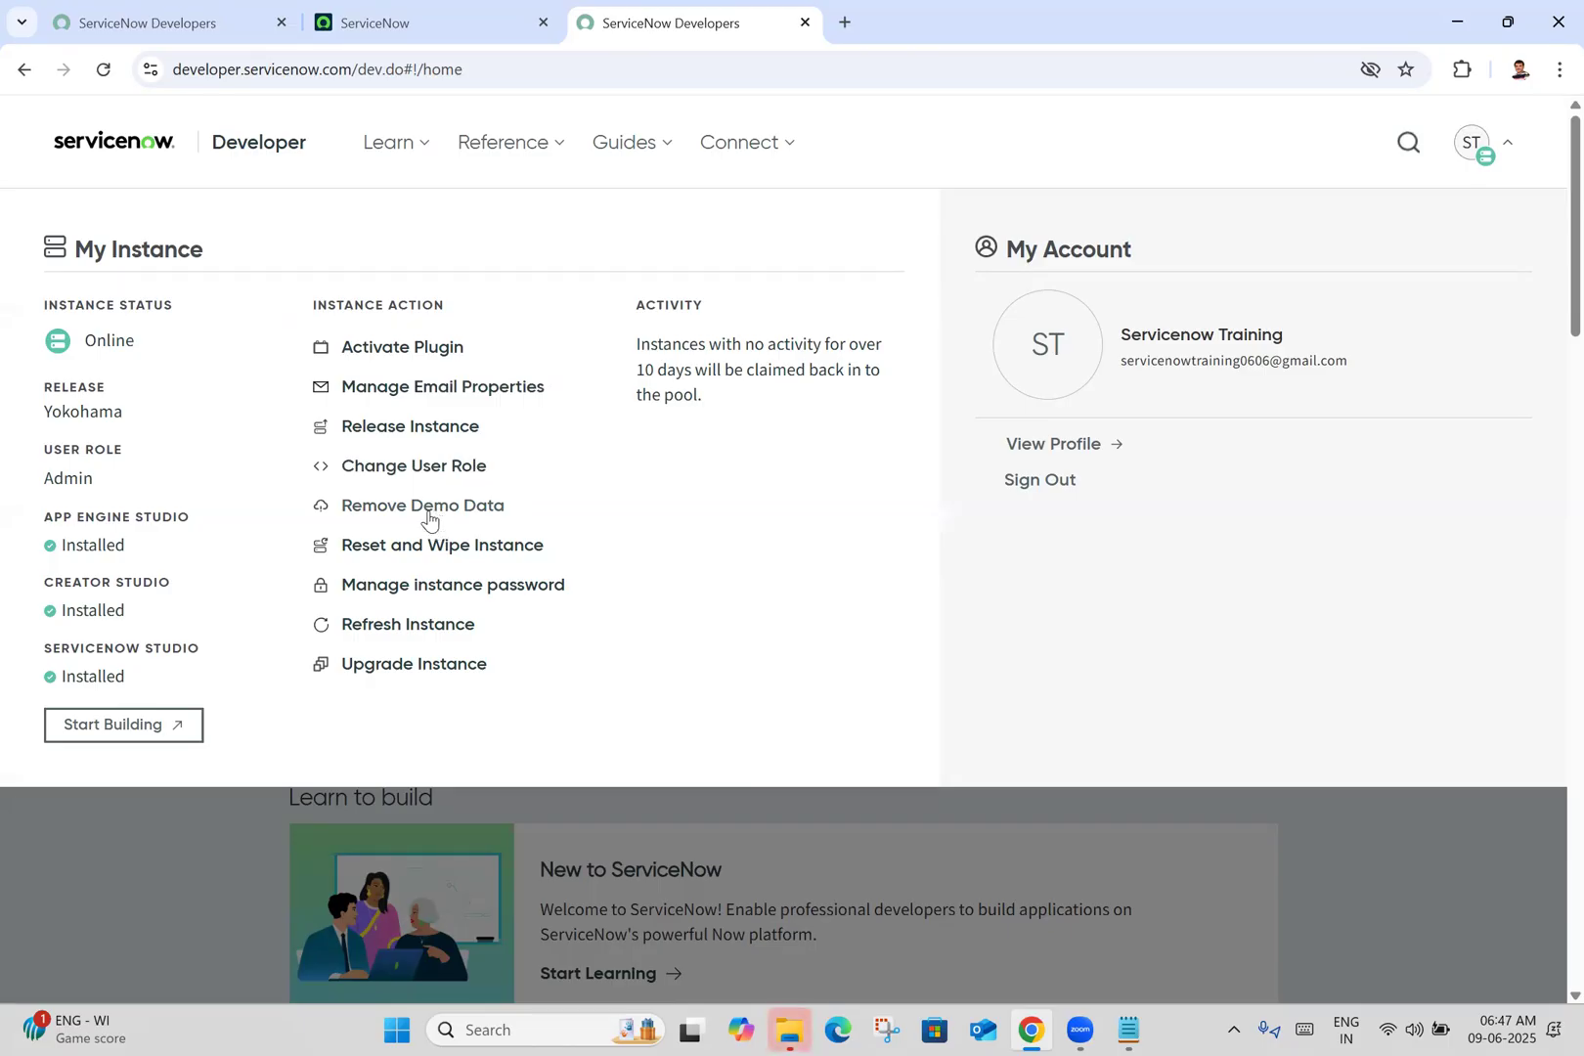
- Filter the navigator for 'indident' and open Incident > All (67 records) in a new tab
click(375, 20)
click(274, 146)
text(ind)
text(ident)
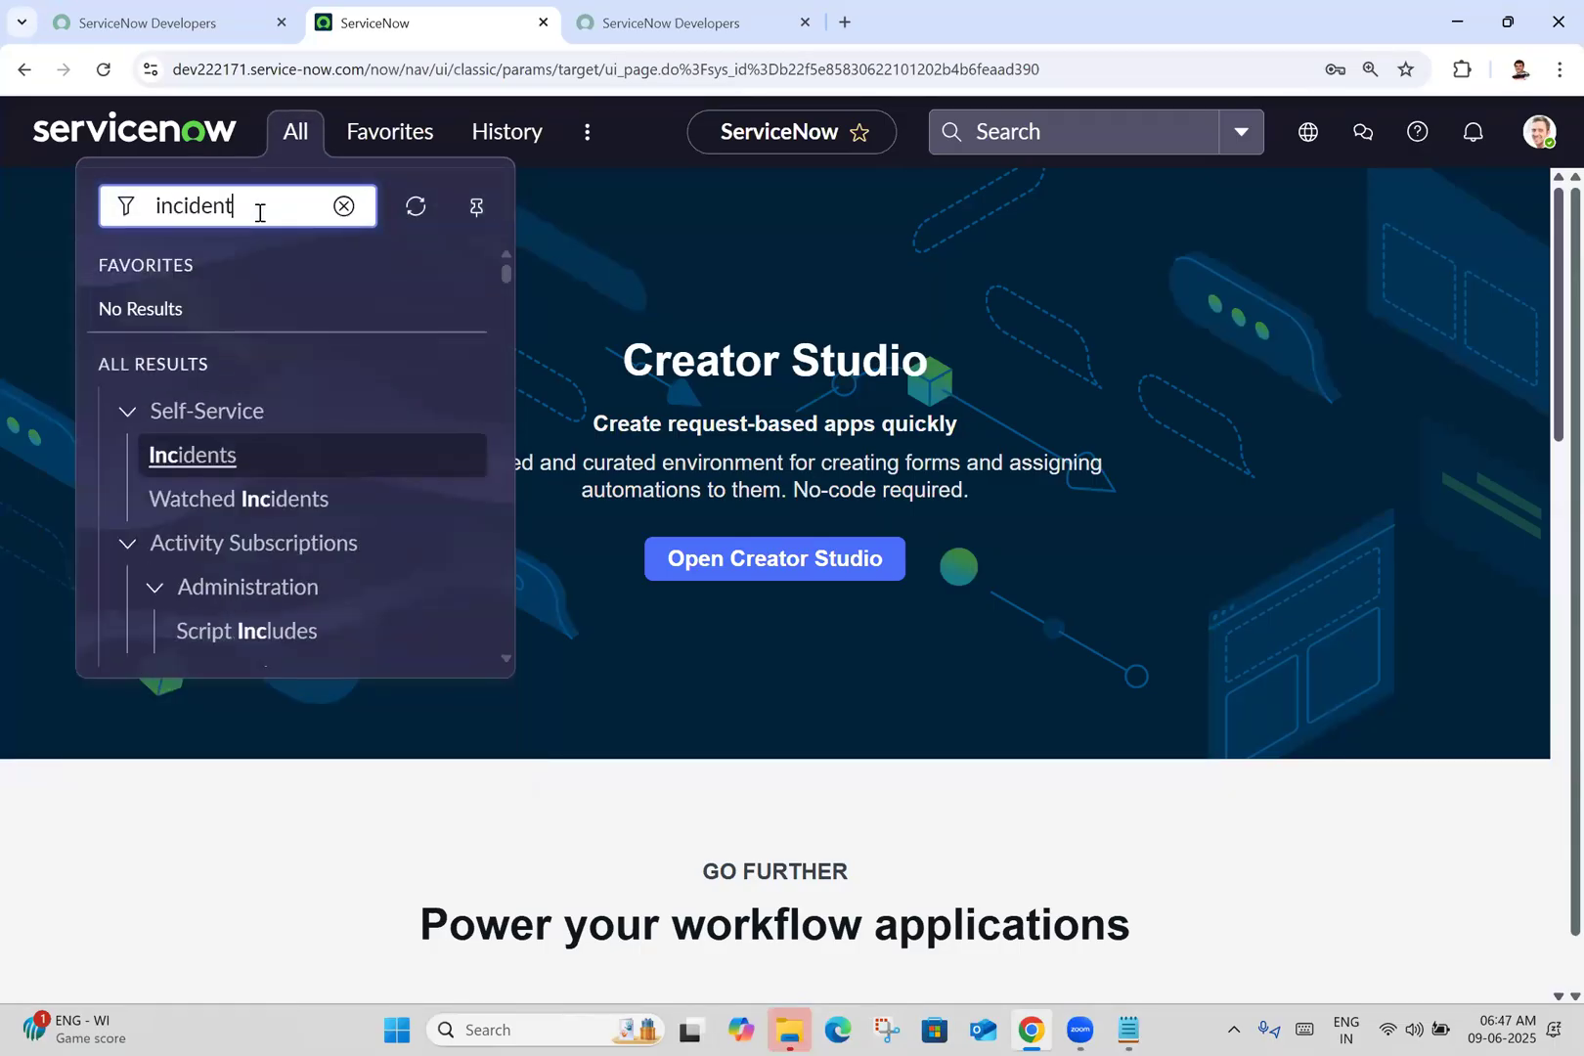
scroll(328, 368, down, 5)
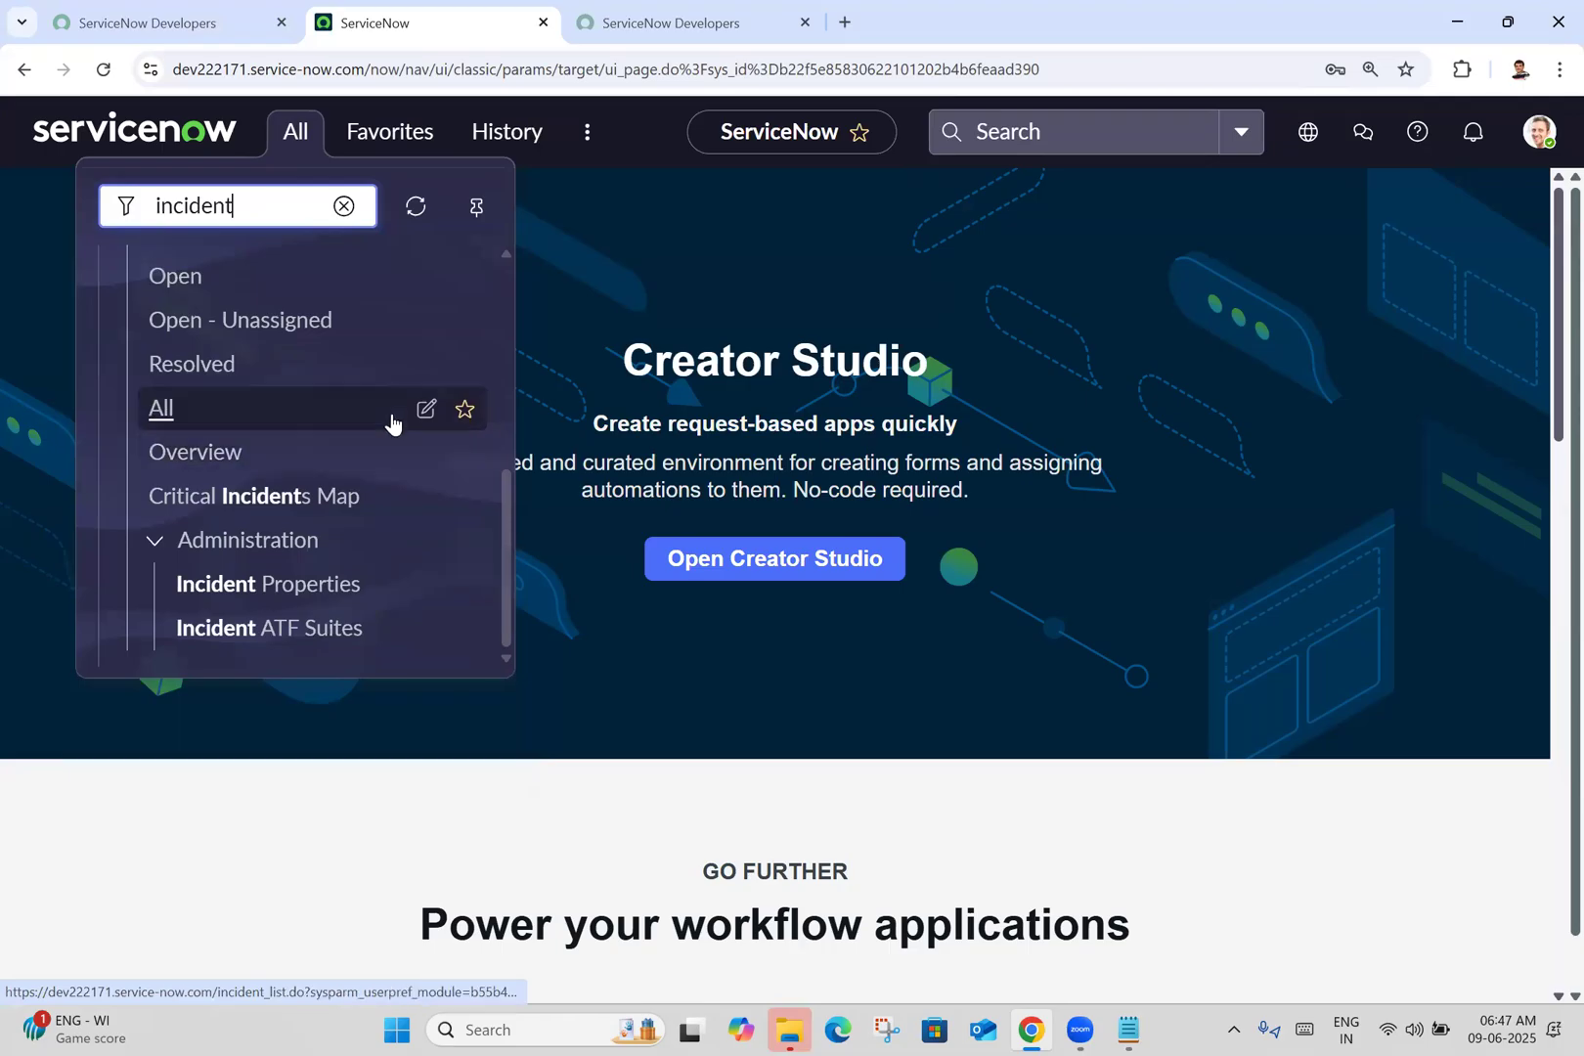
scroll(392, 414, up, 5)
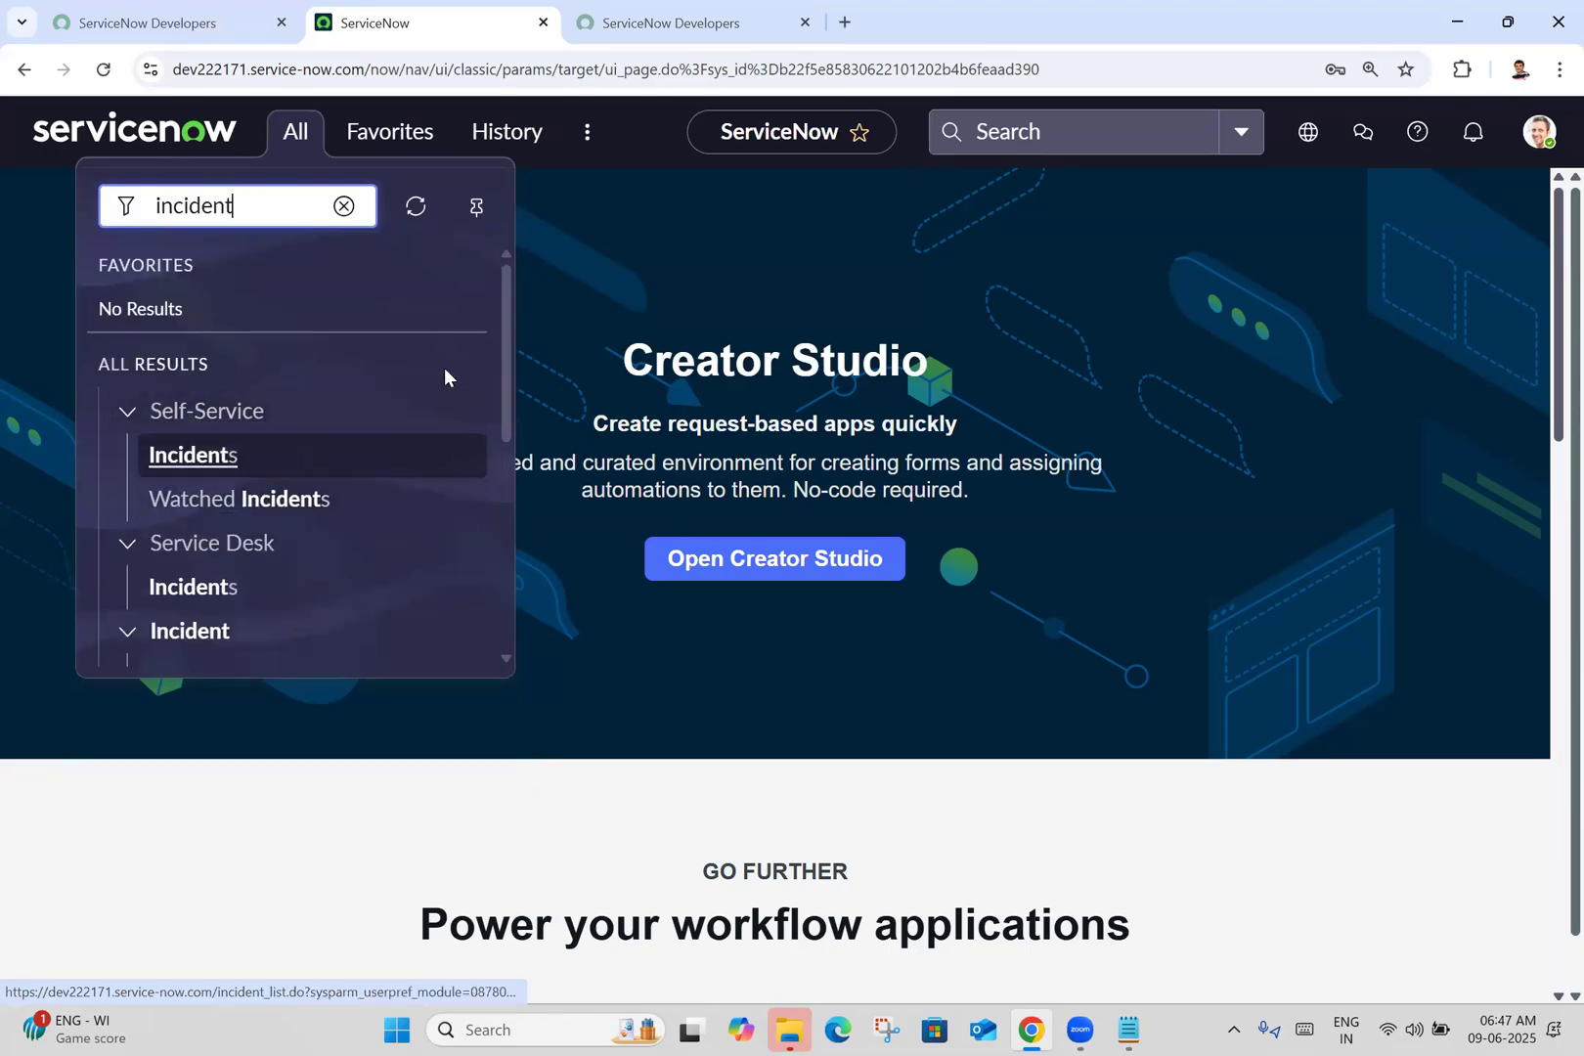
drag(505, 313, 508, 448)
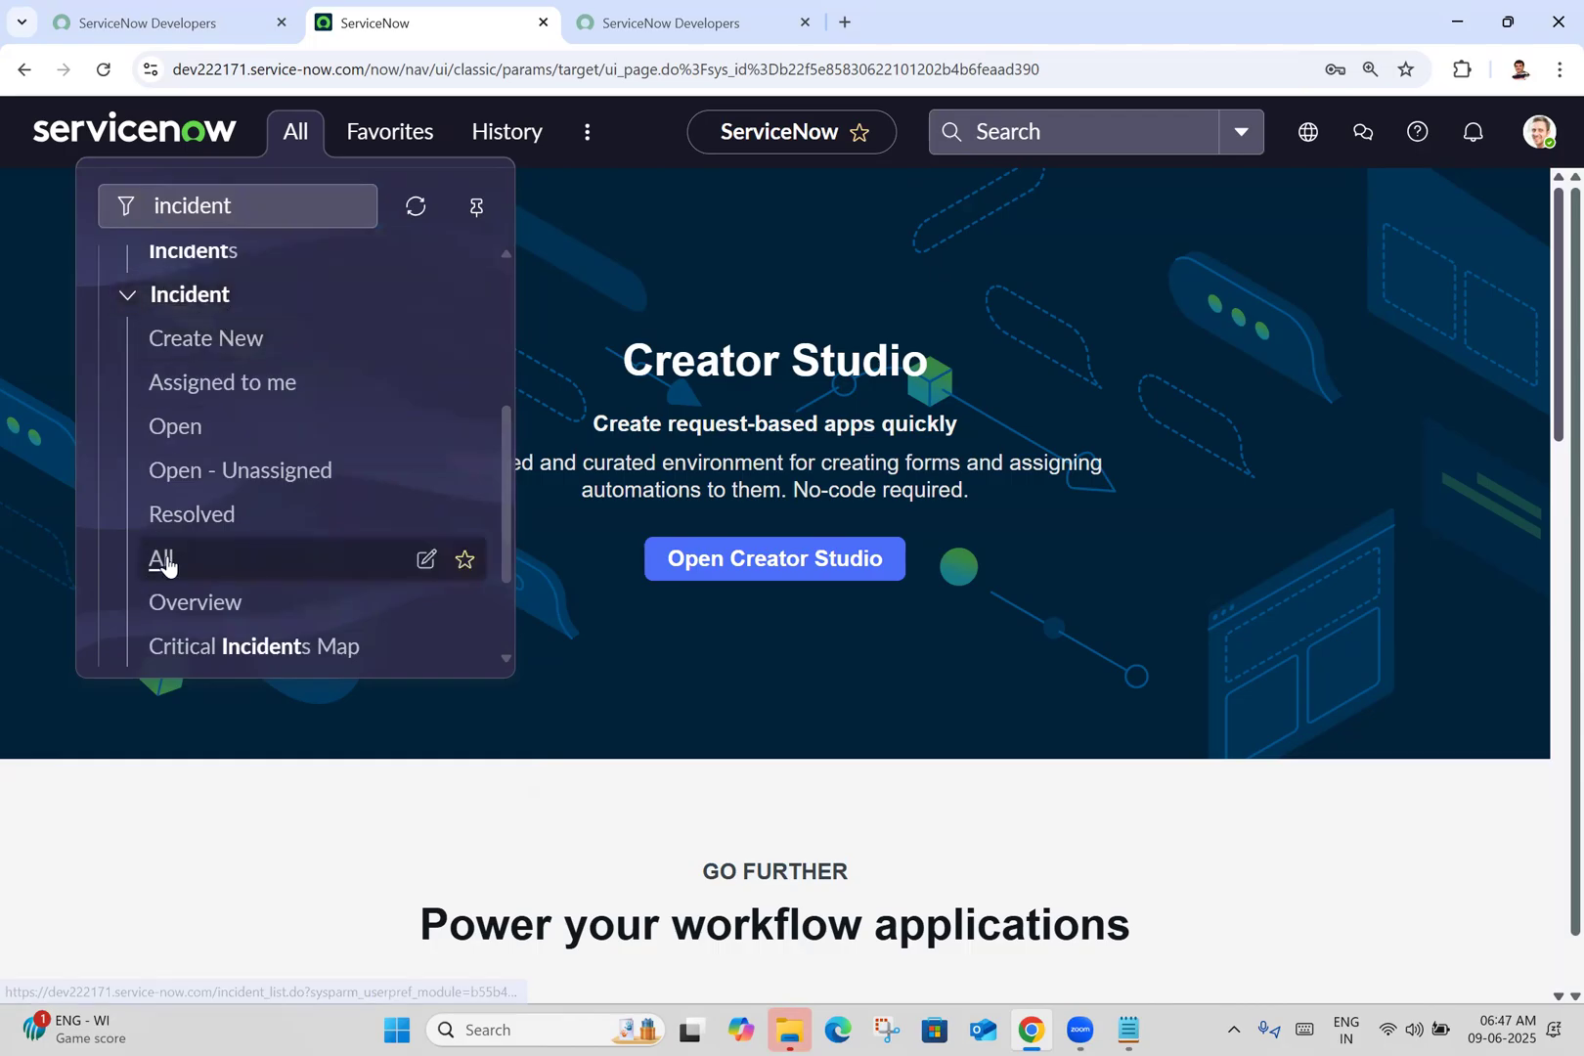
middle_click(150, 579)
click(656, 7)
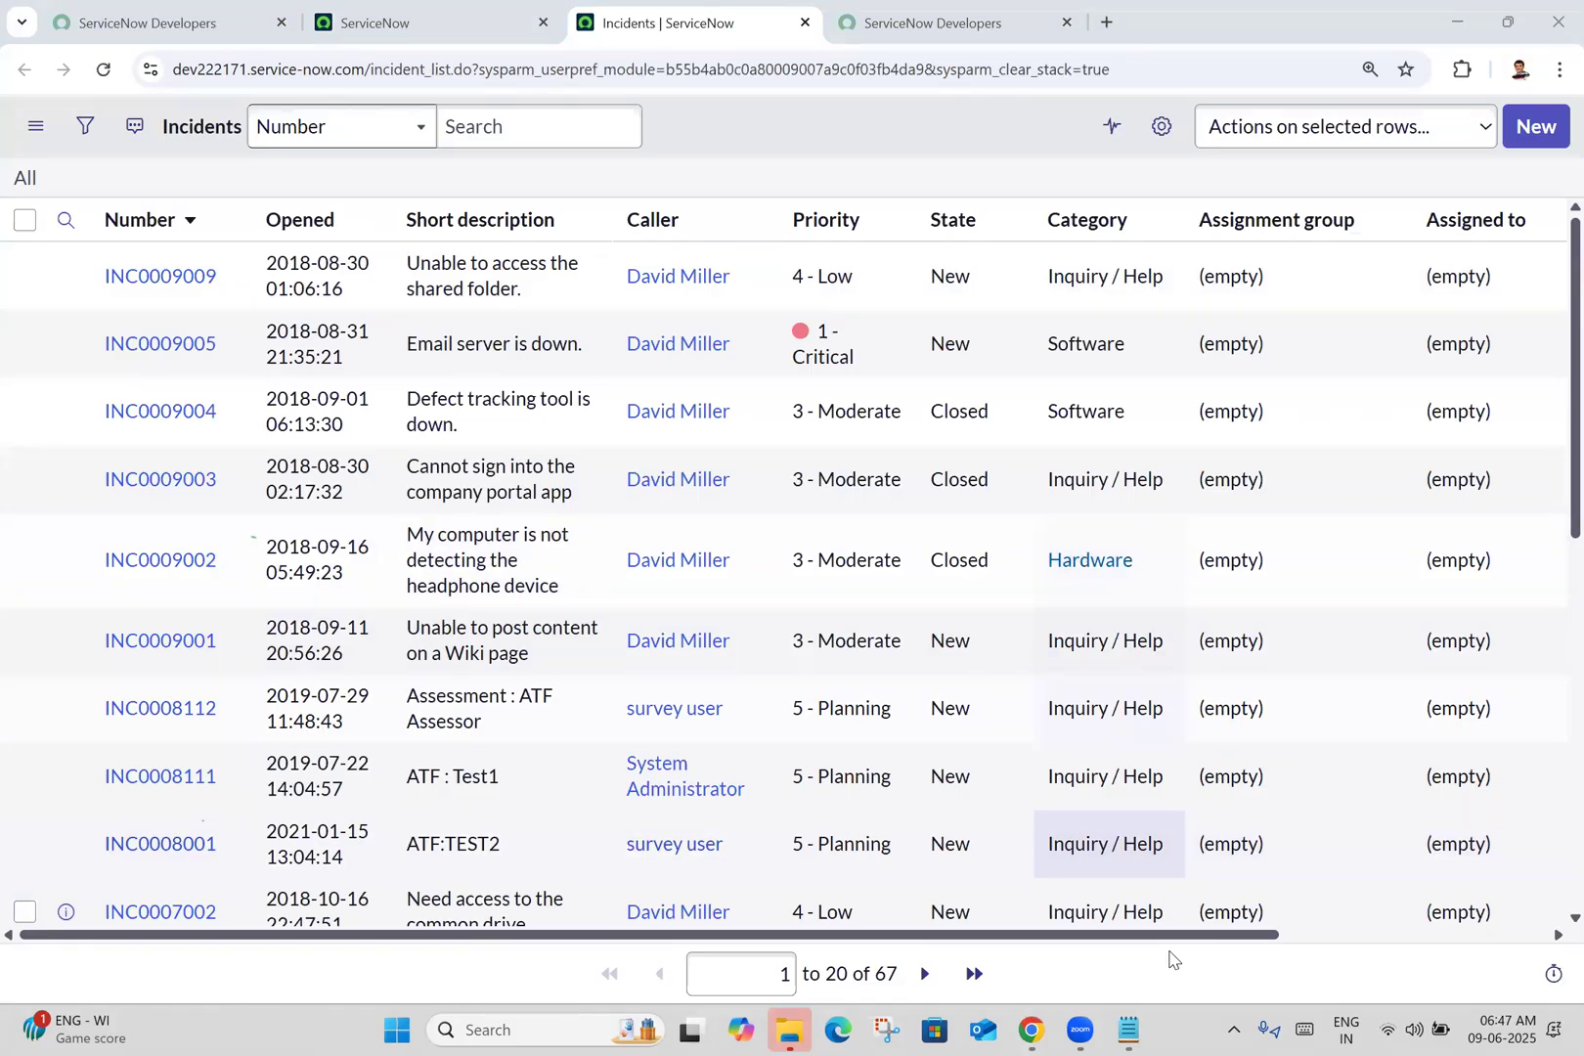
key(ctrl+Tab)
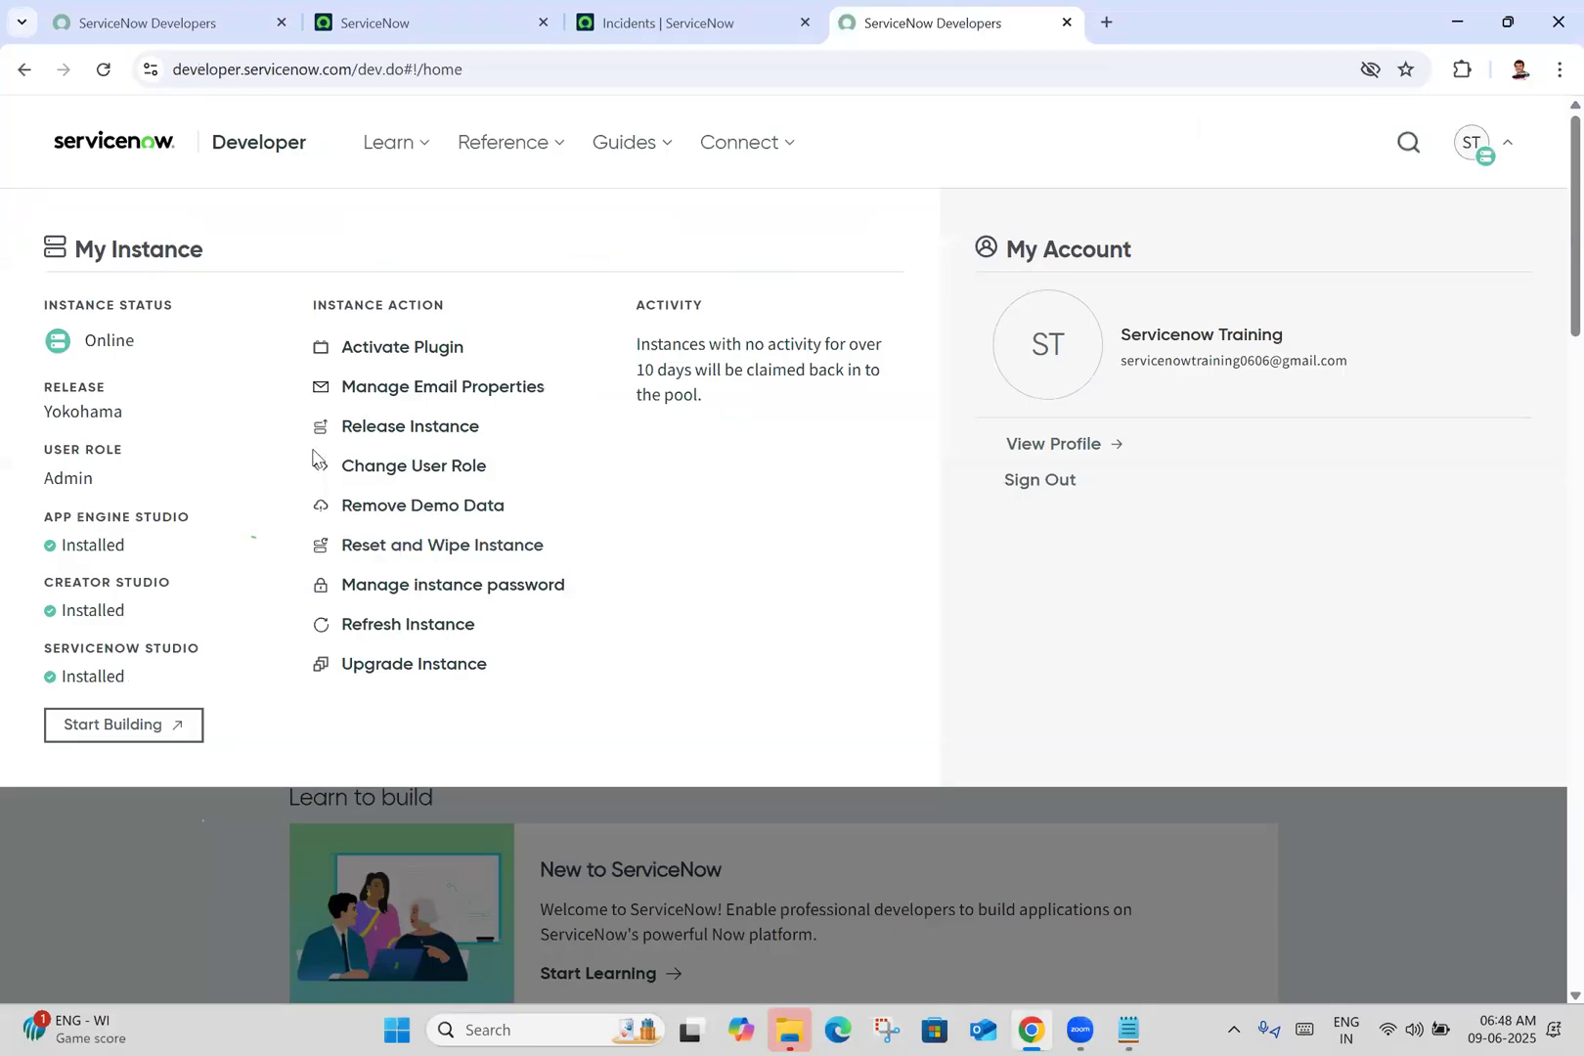
- Review Remove Demo Data with its acknowledgement ticked, close it unused, and open Manage instance password
click(406, 518)
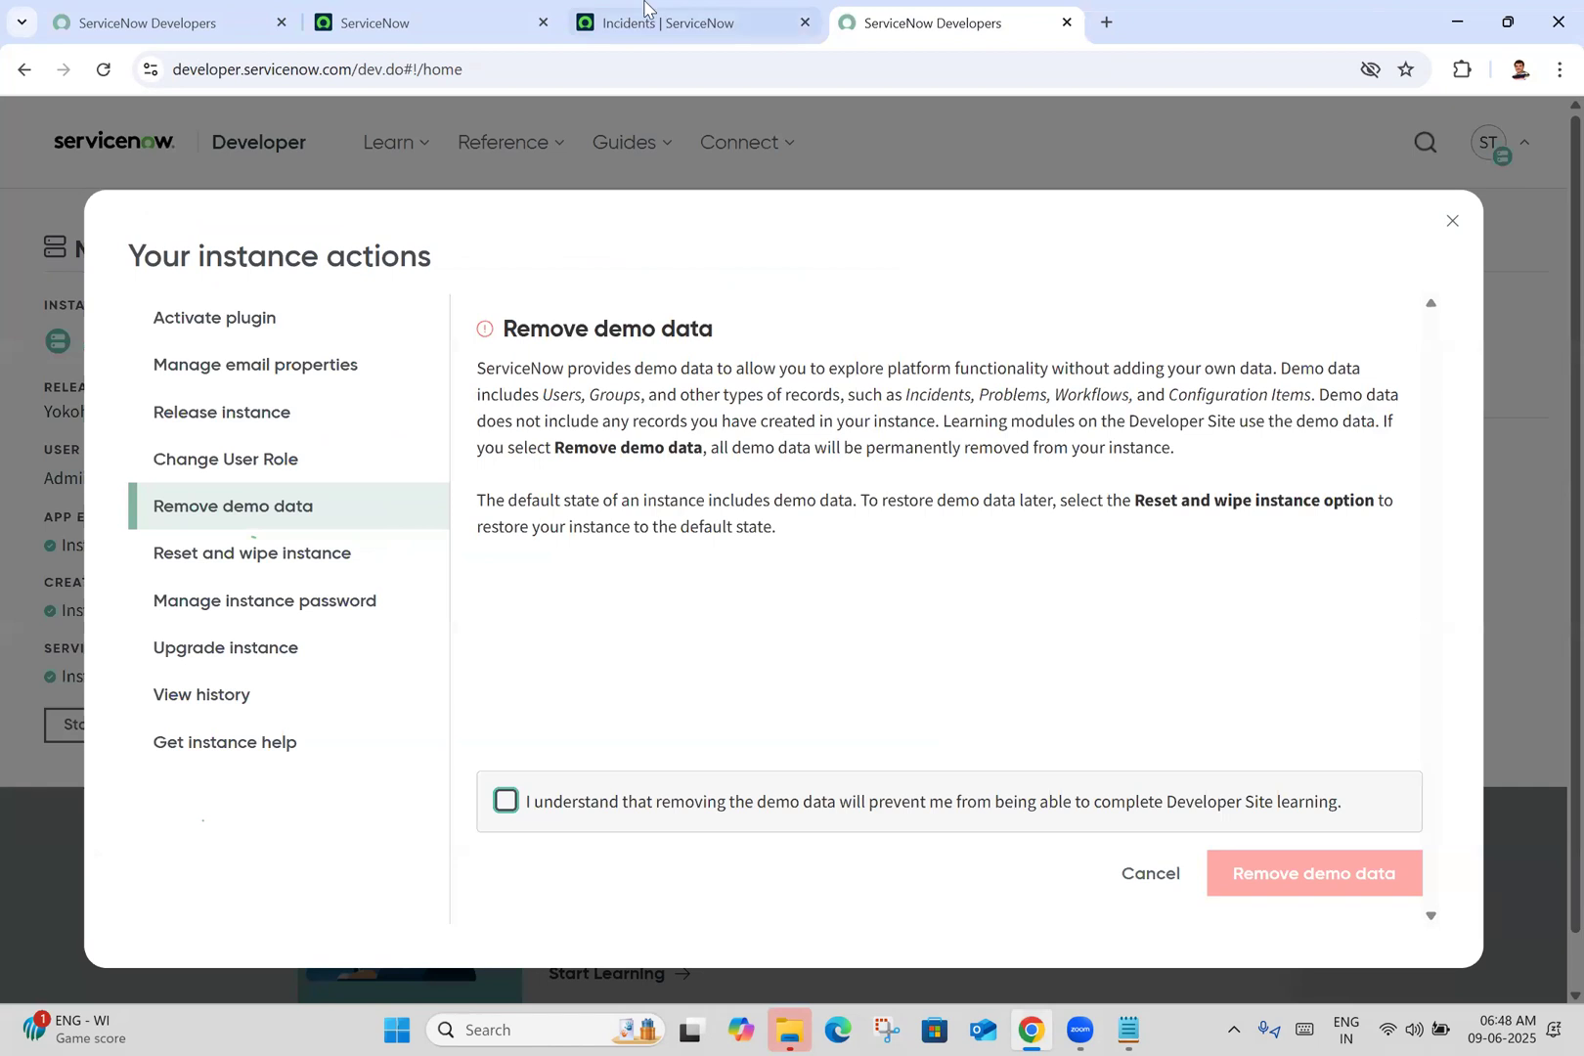
click(590, 10)
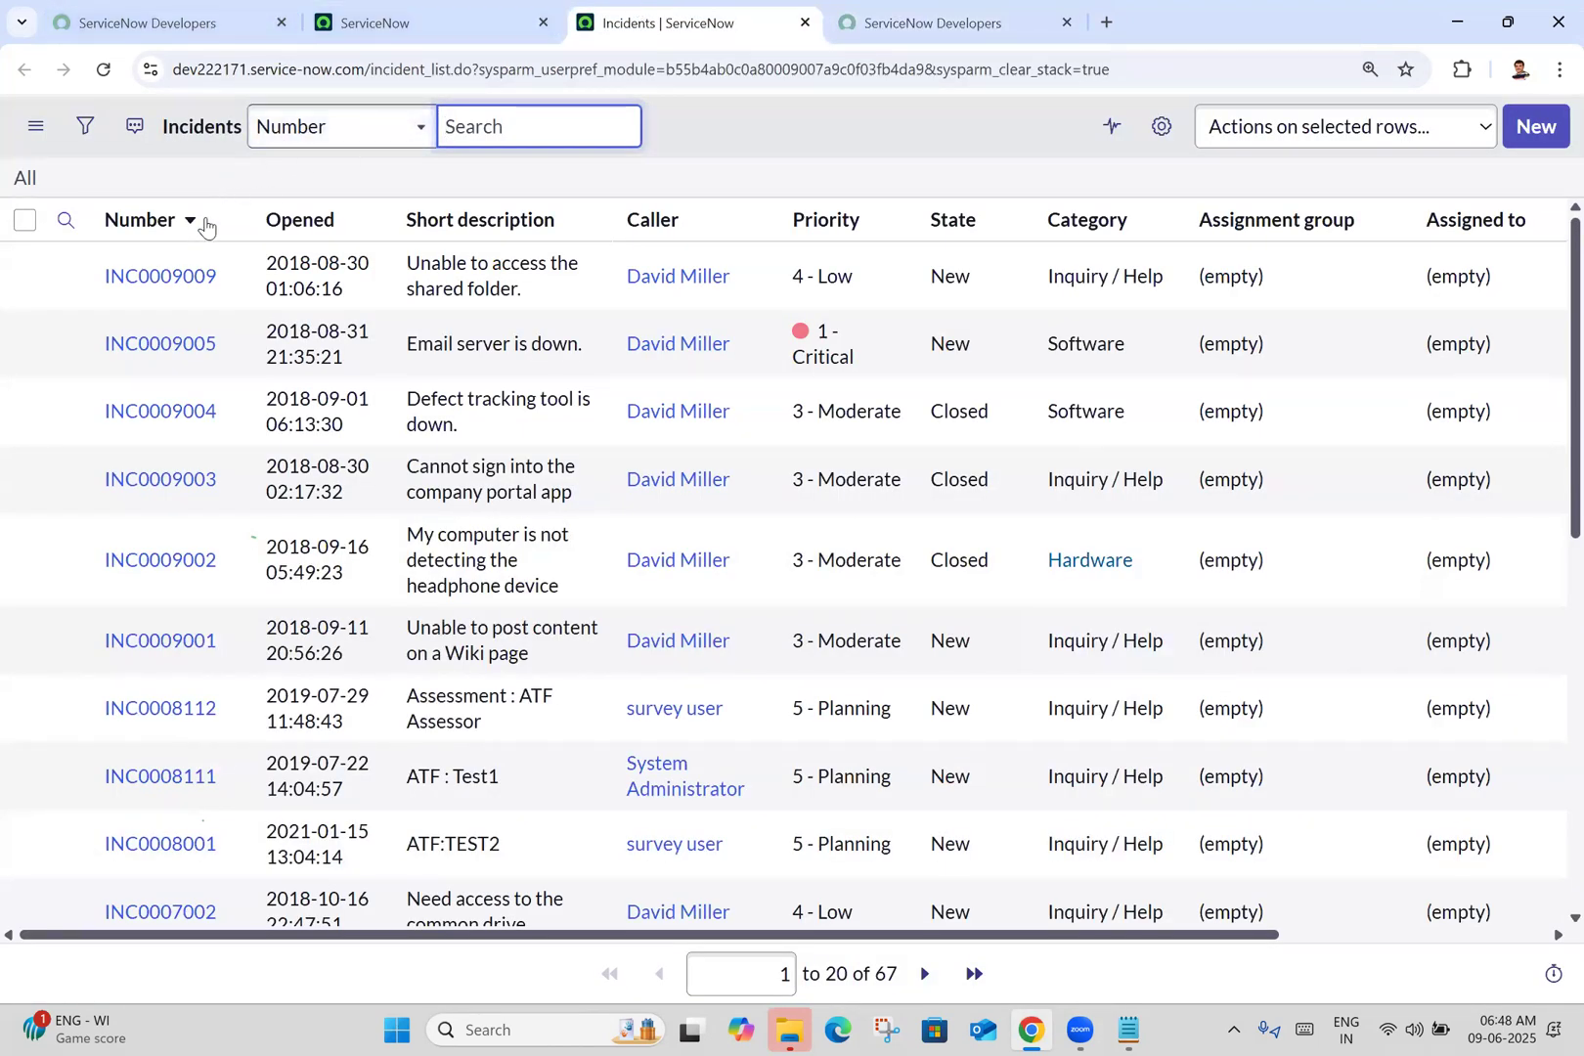
scroll(201, 406, down, 10)
scroll(201, 415, up, 10)
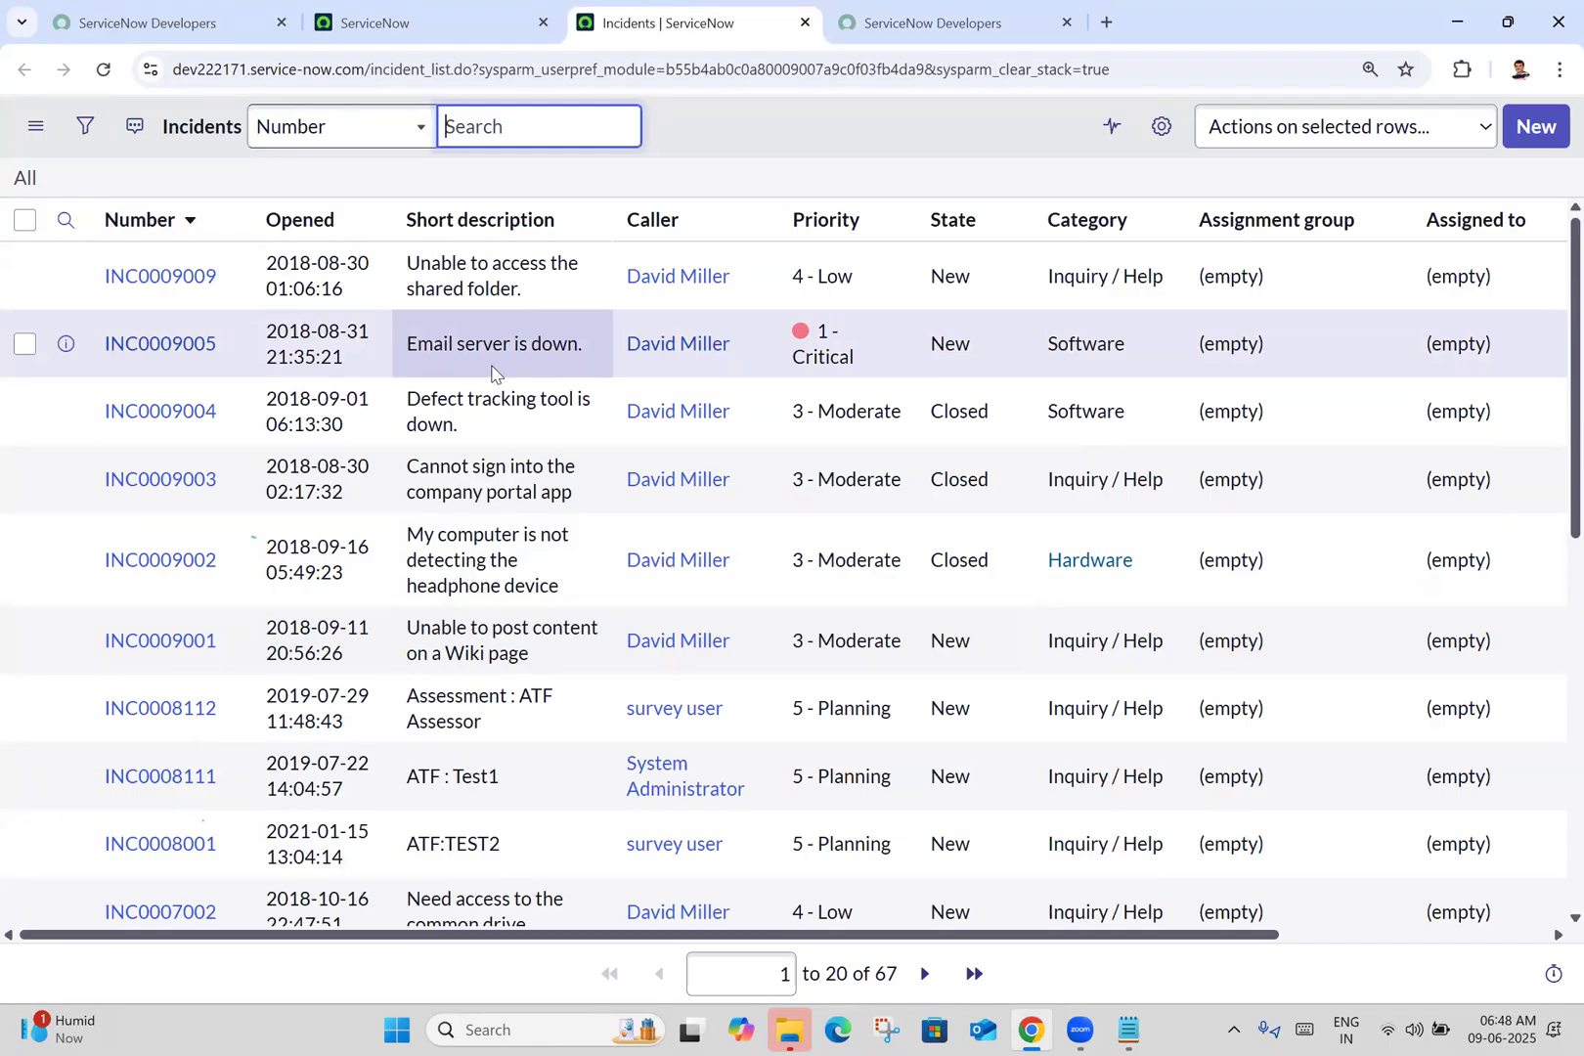
click(843, 14)
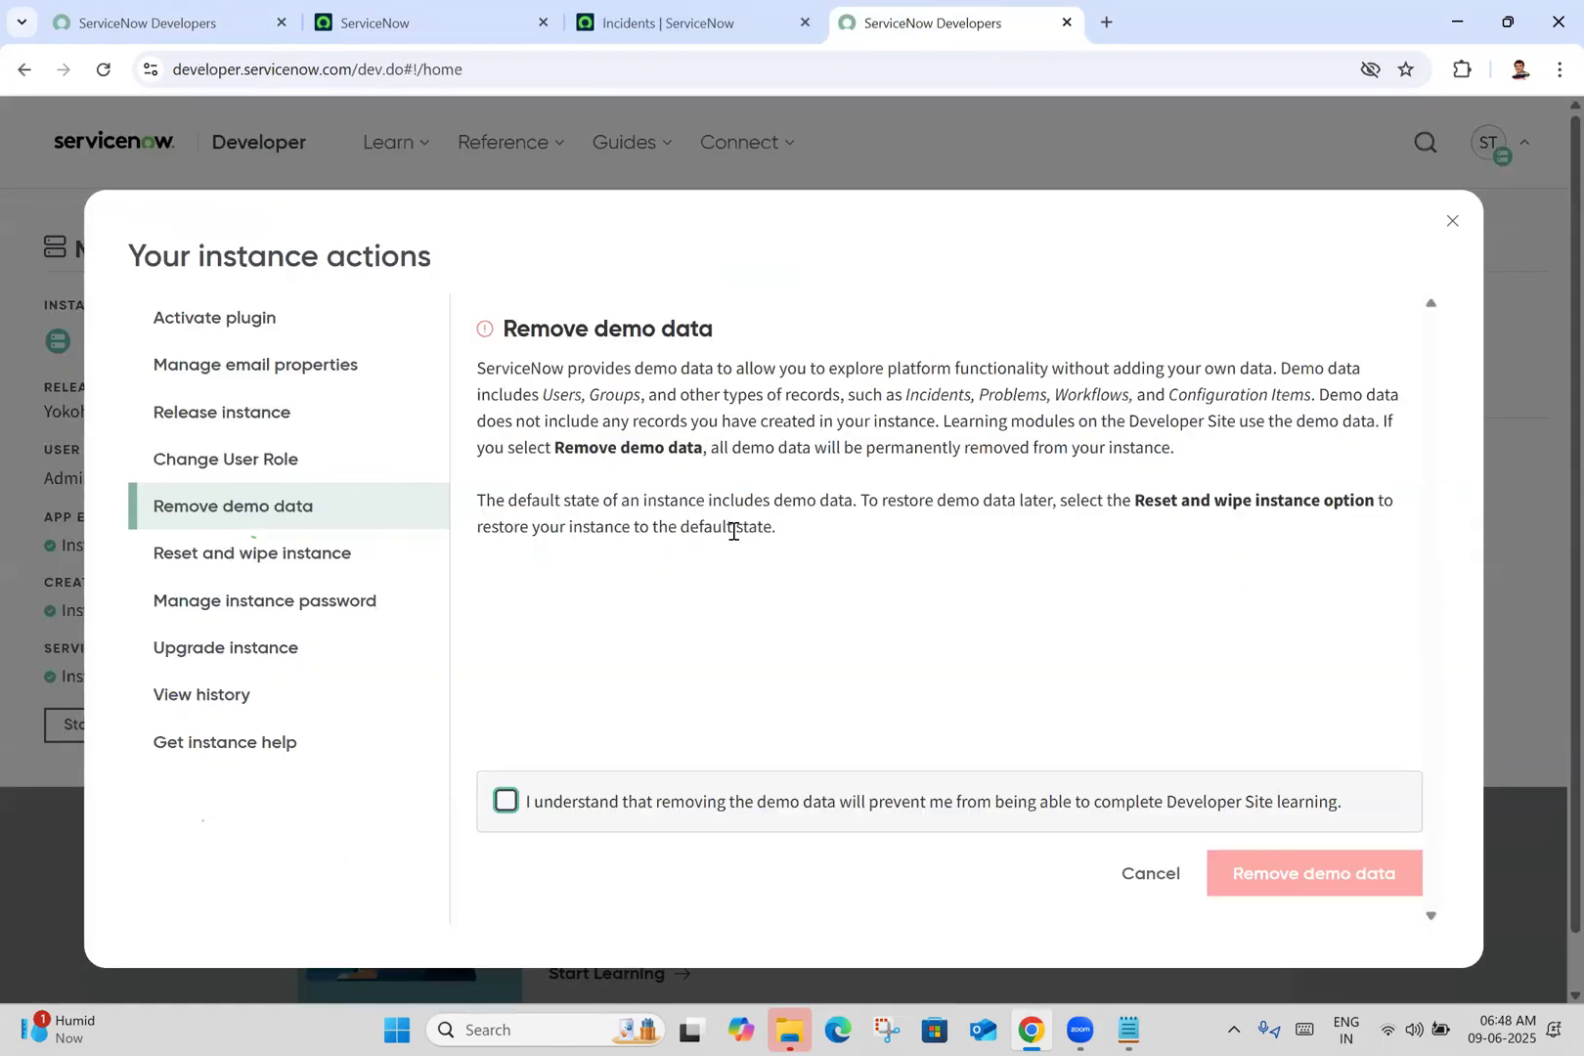
click(511, 808)
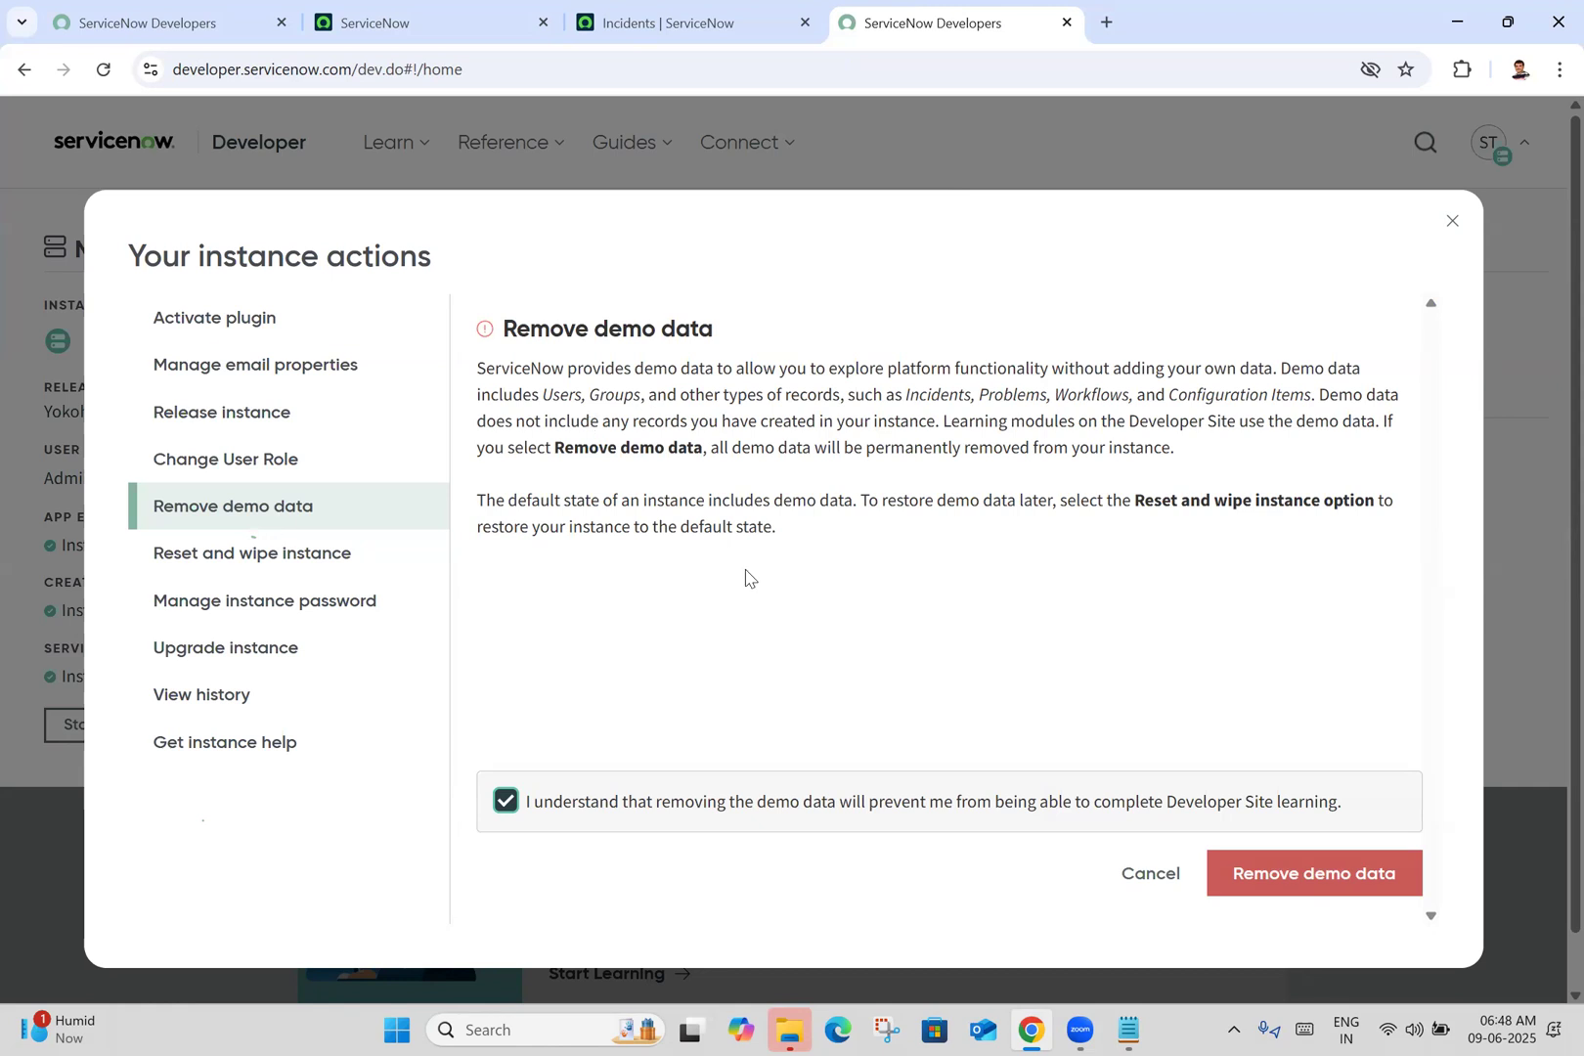
click(1452, 221)
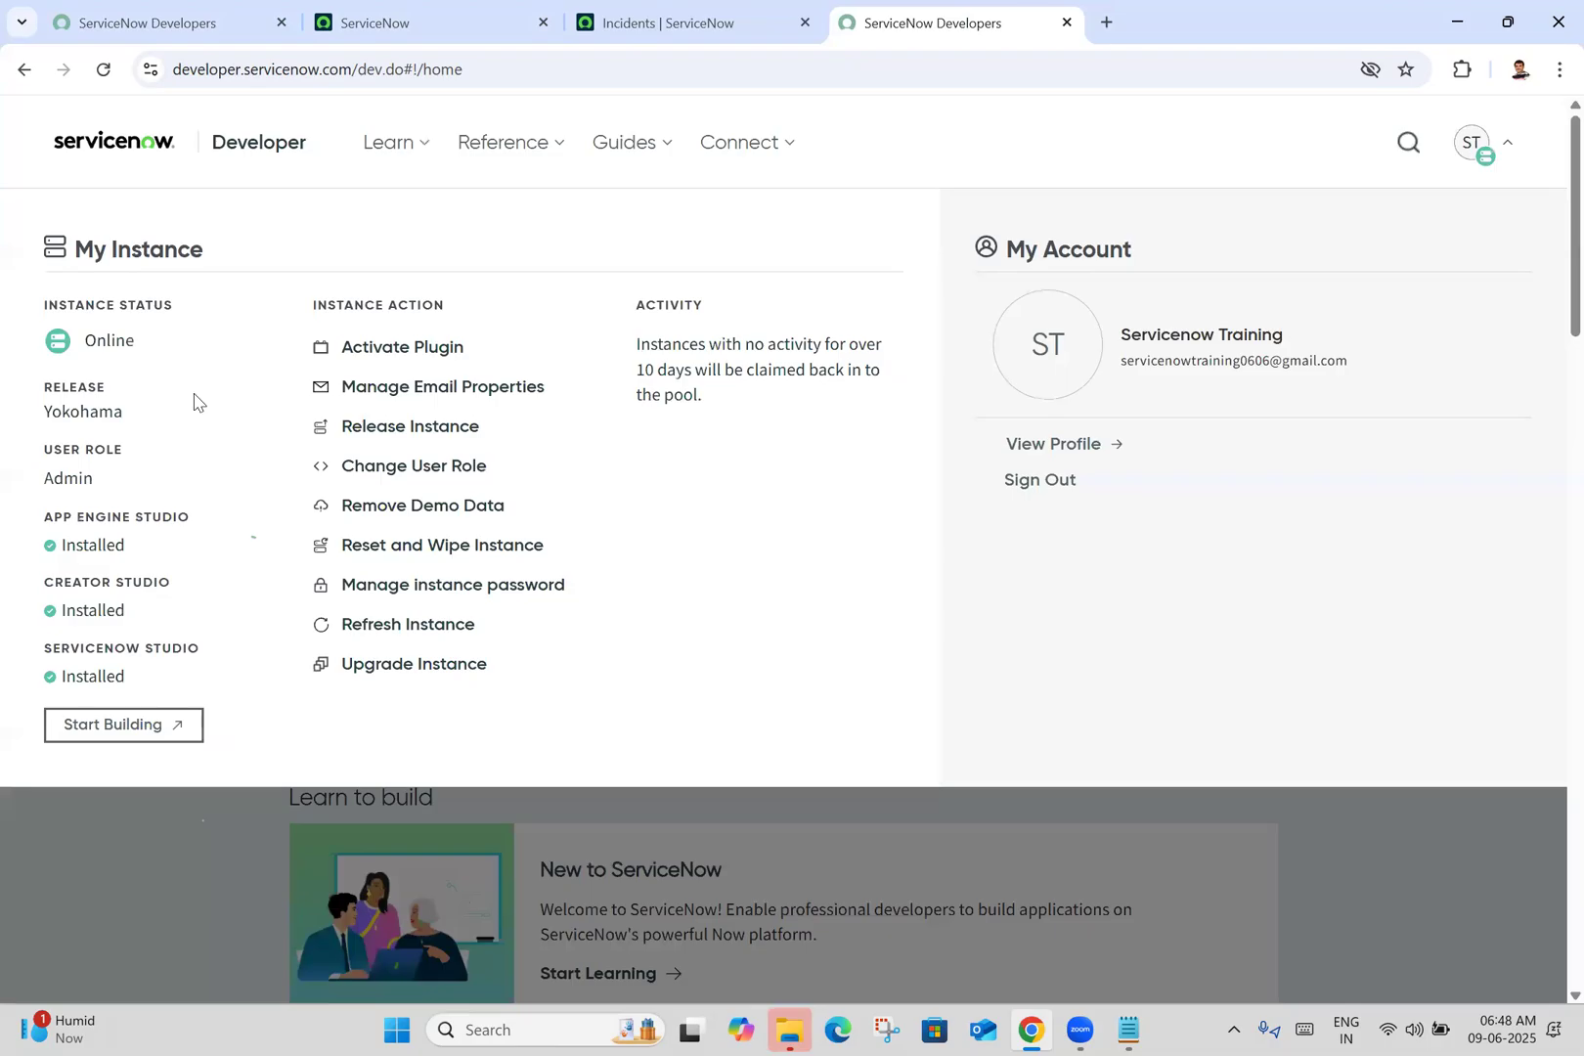
click(449, 587)
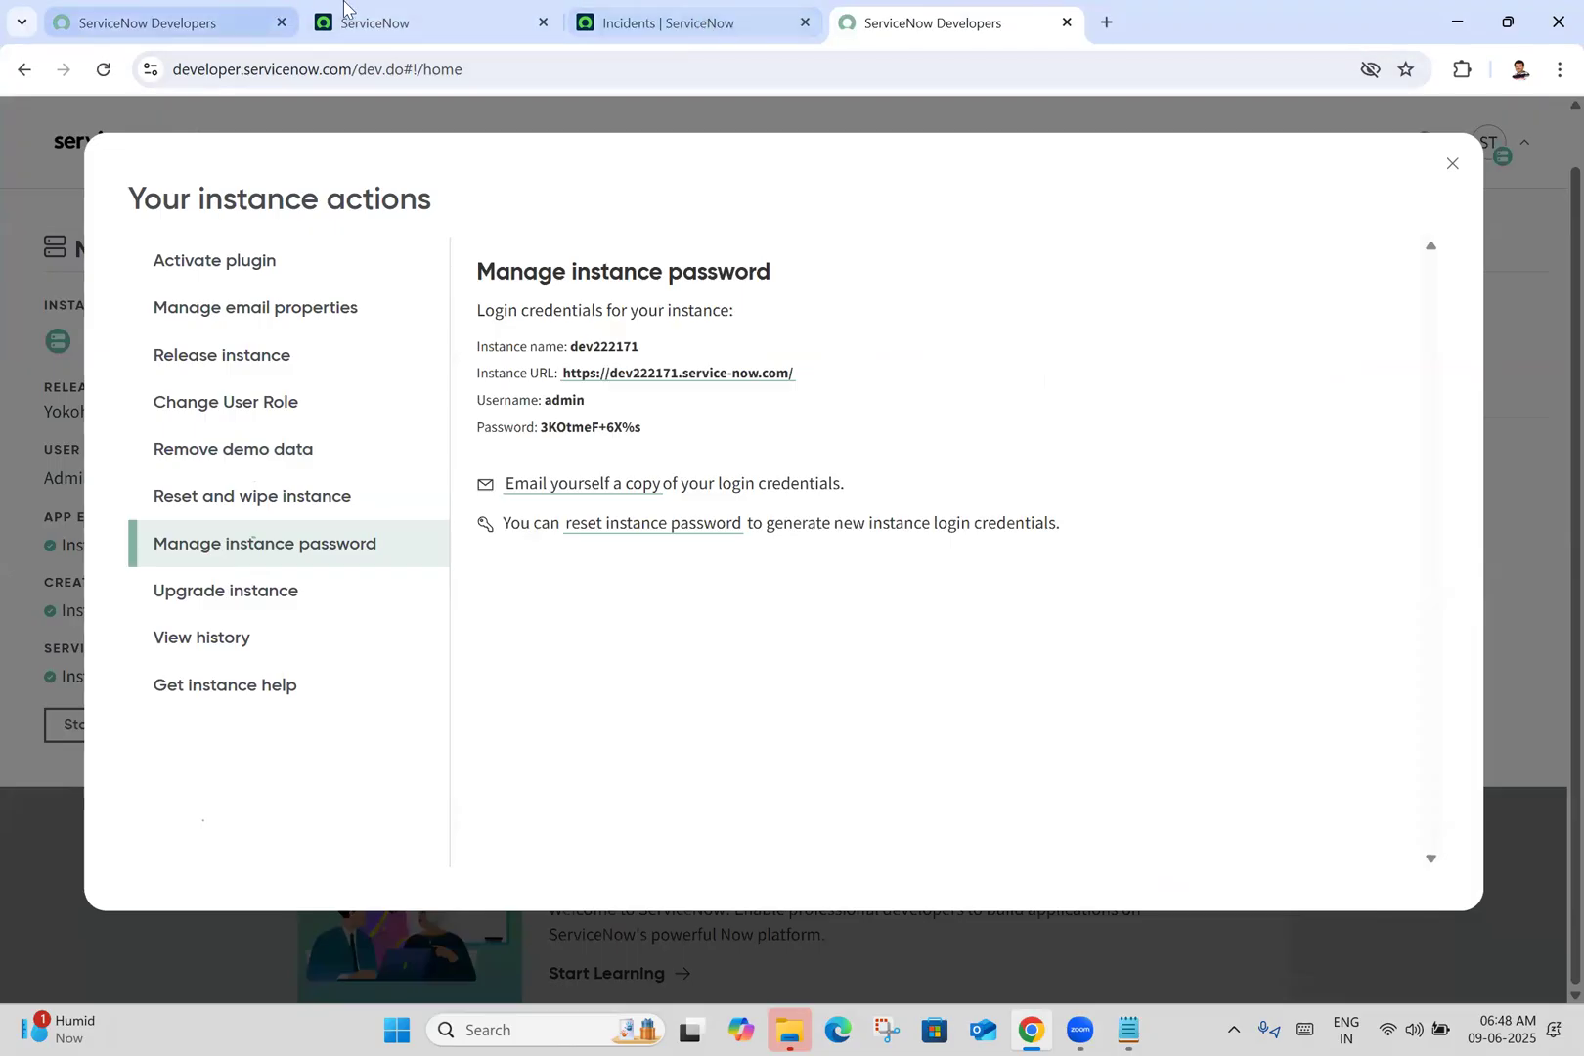
click(417, 14)
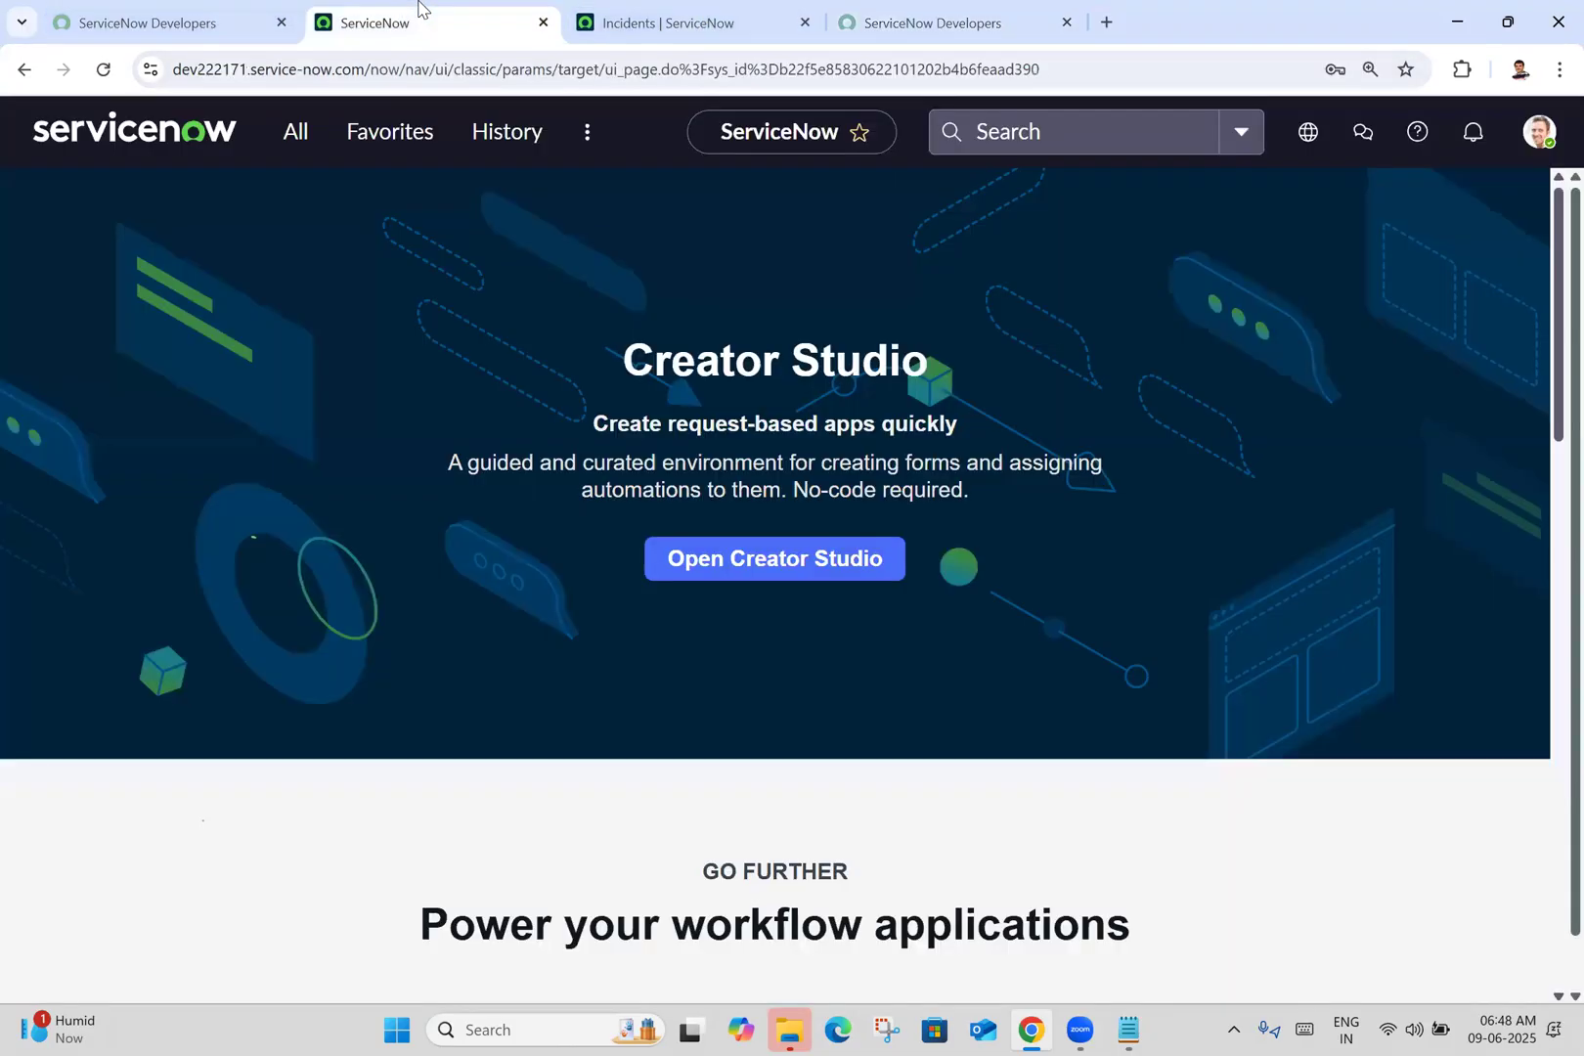
- Glance at the admin user's profile menu, then return to the portal's login credentials
click(1536, 137)
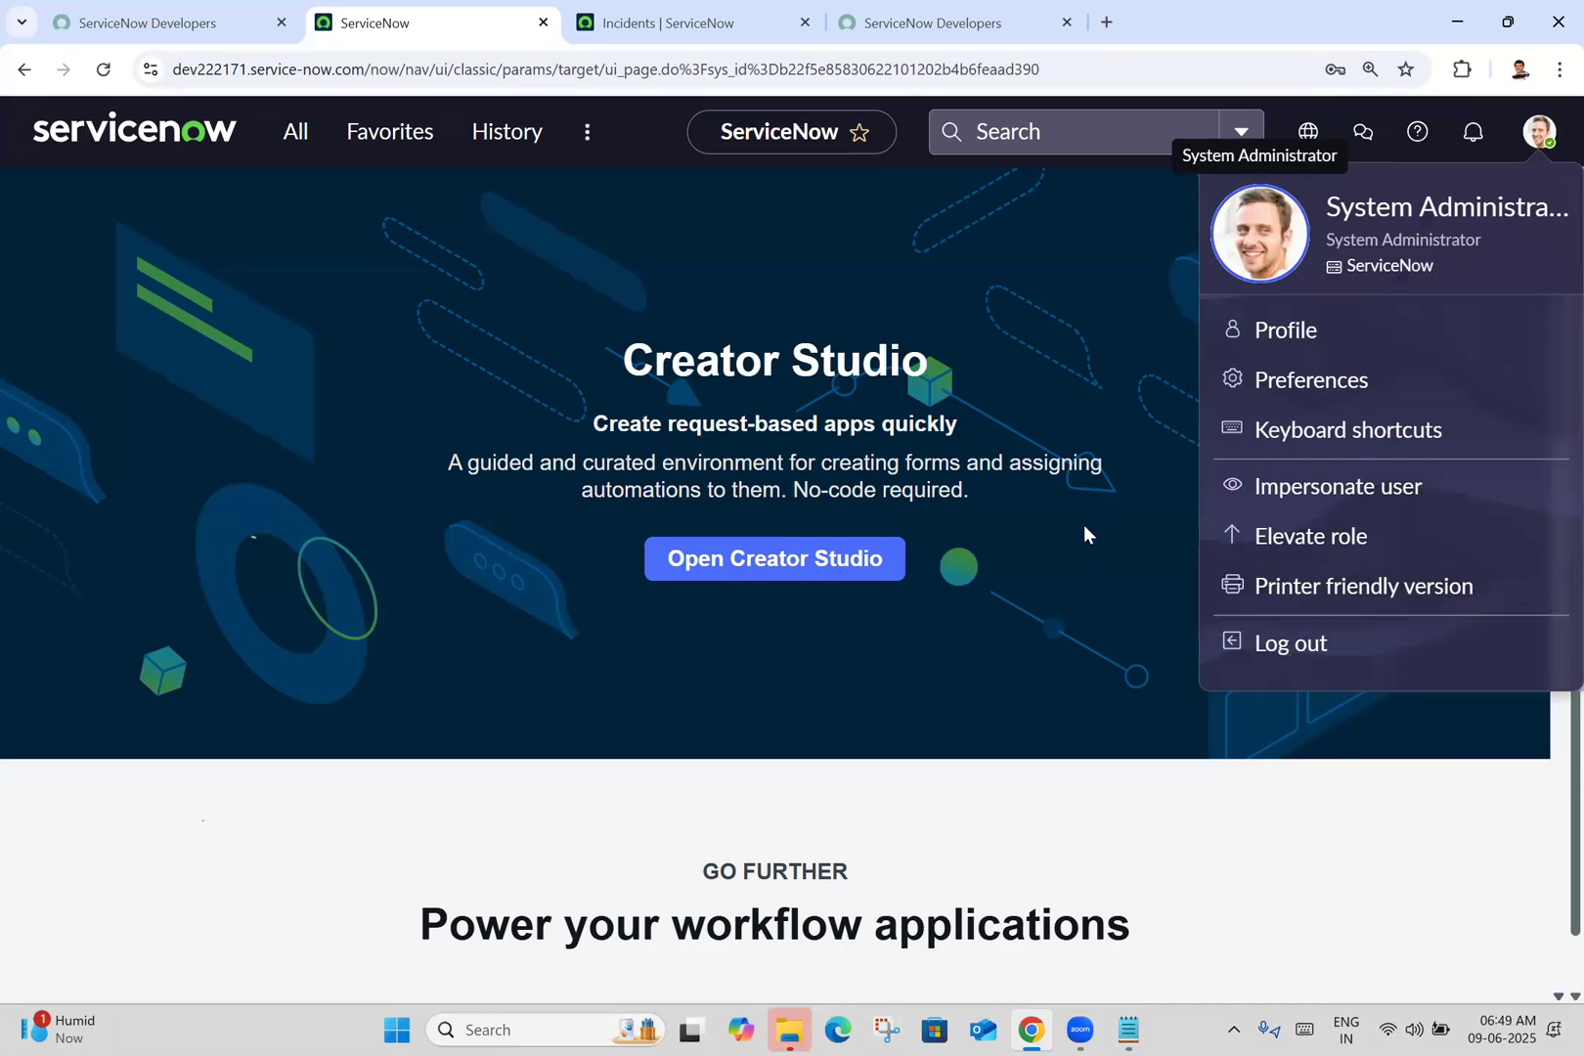
click(1030, 356)
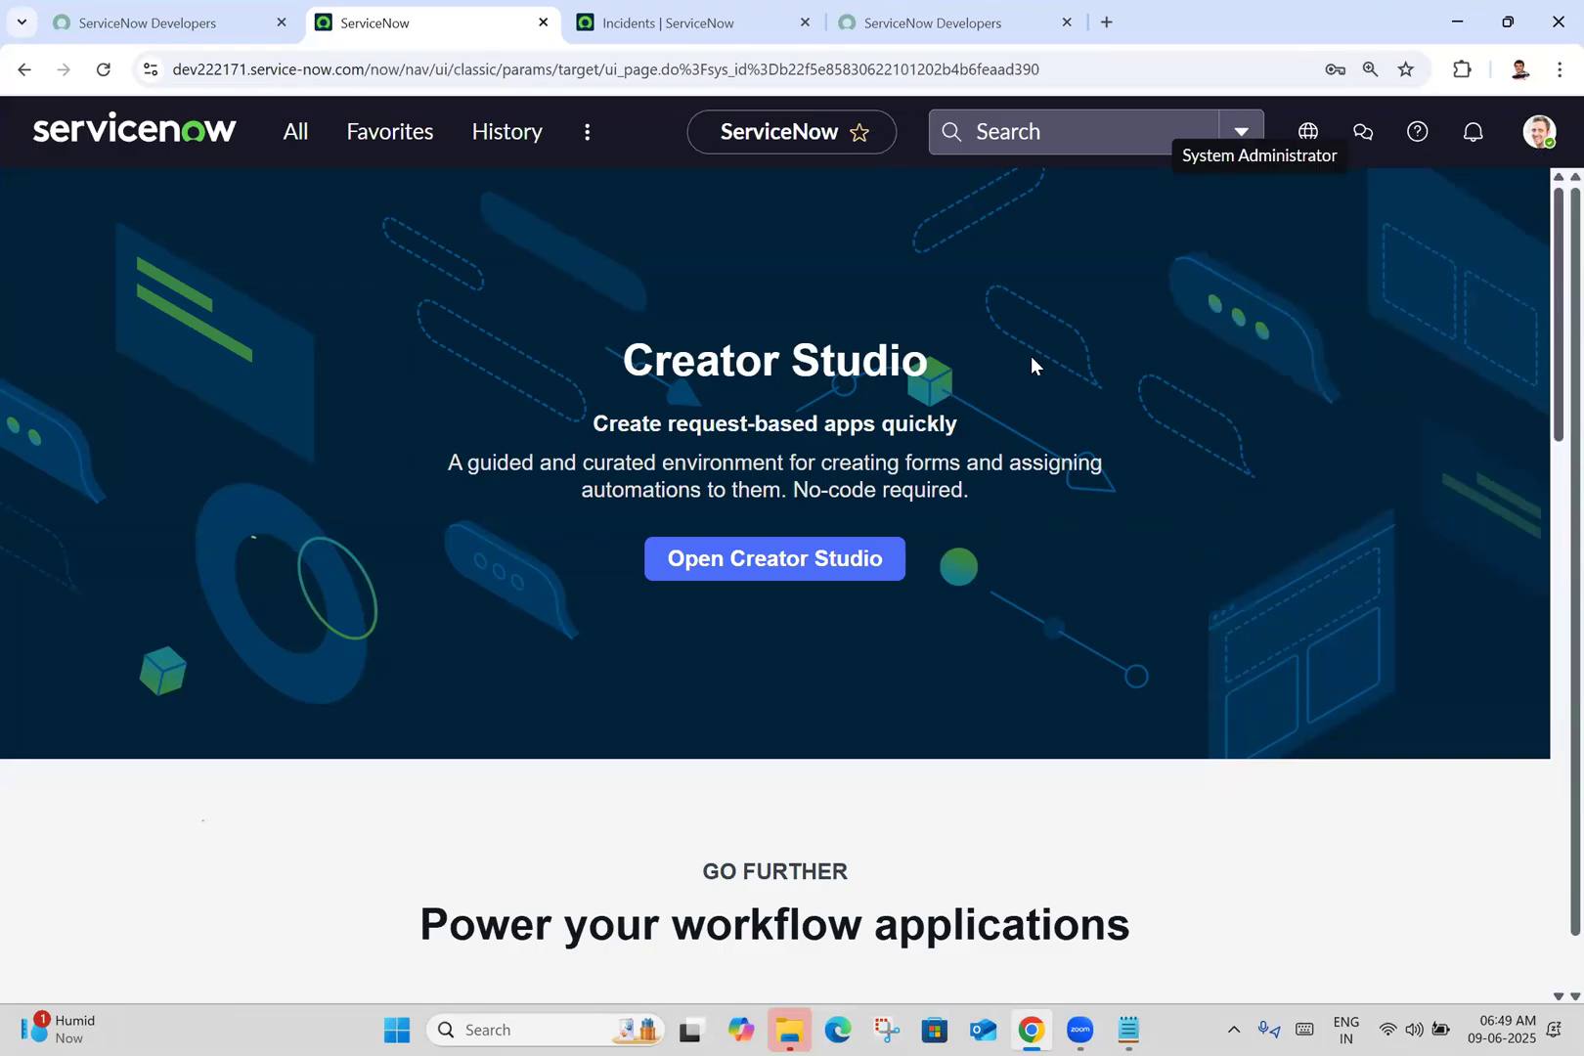
click(878, 5)
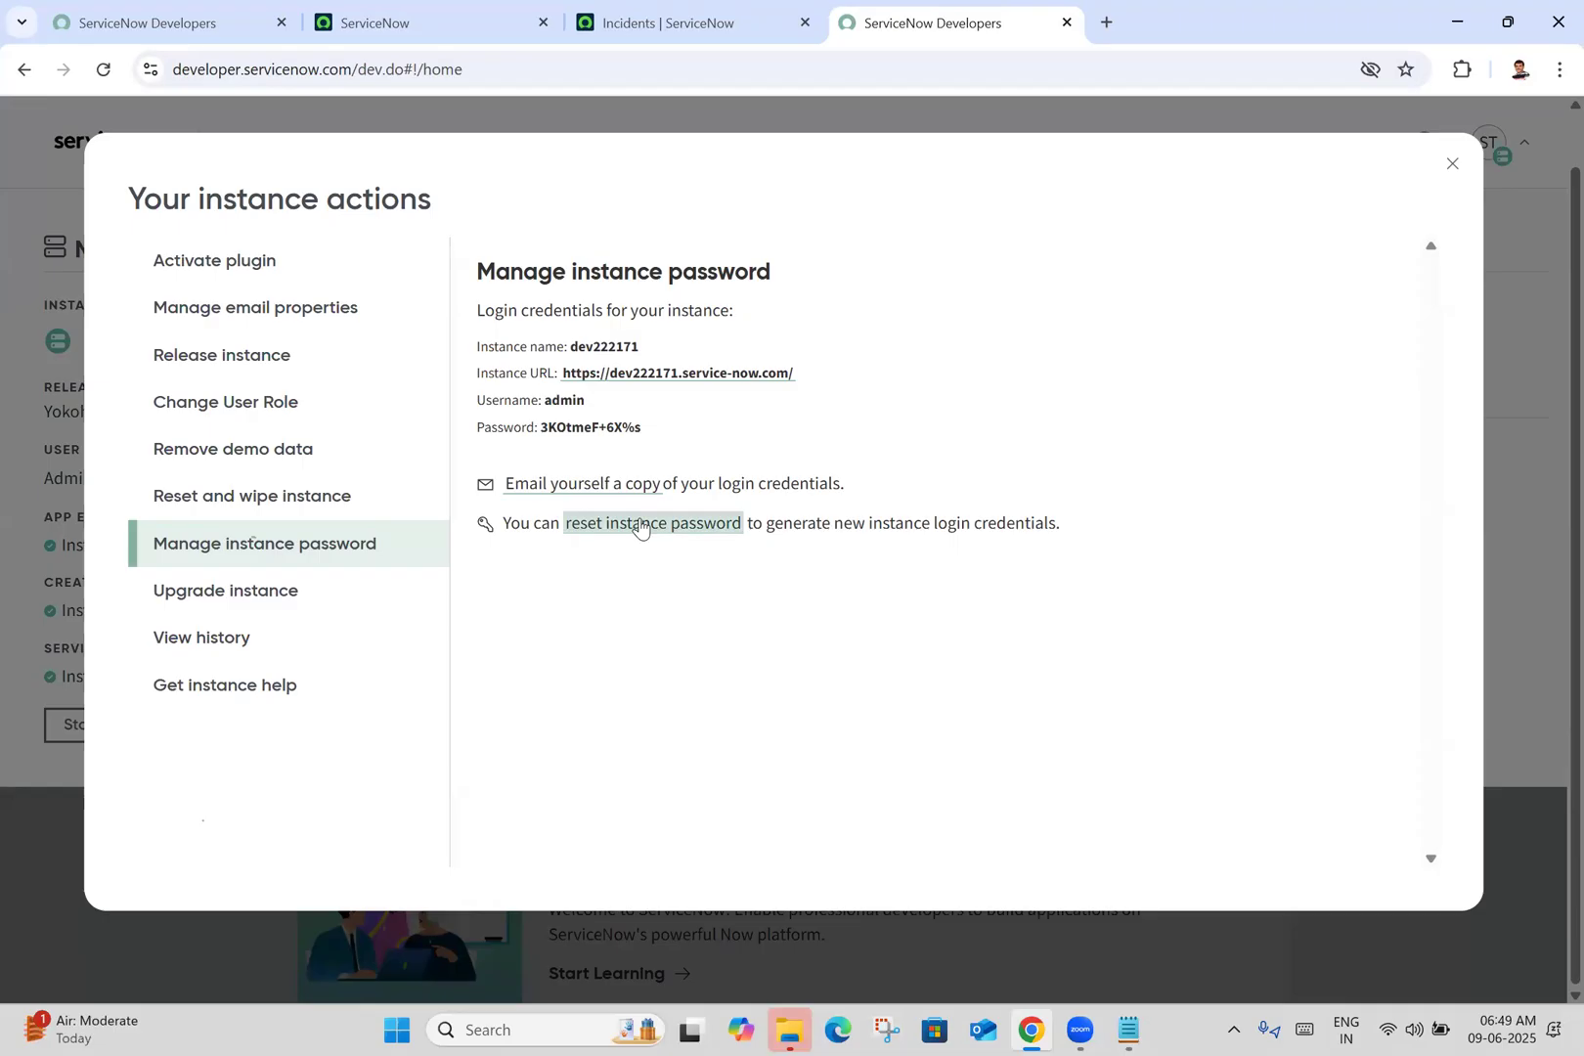
- Review the four credential lines and use 'Email yourself a copy' to email the login credentials
drag(485, 400, 683, 425)
click(683, 424)
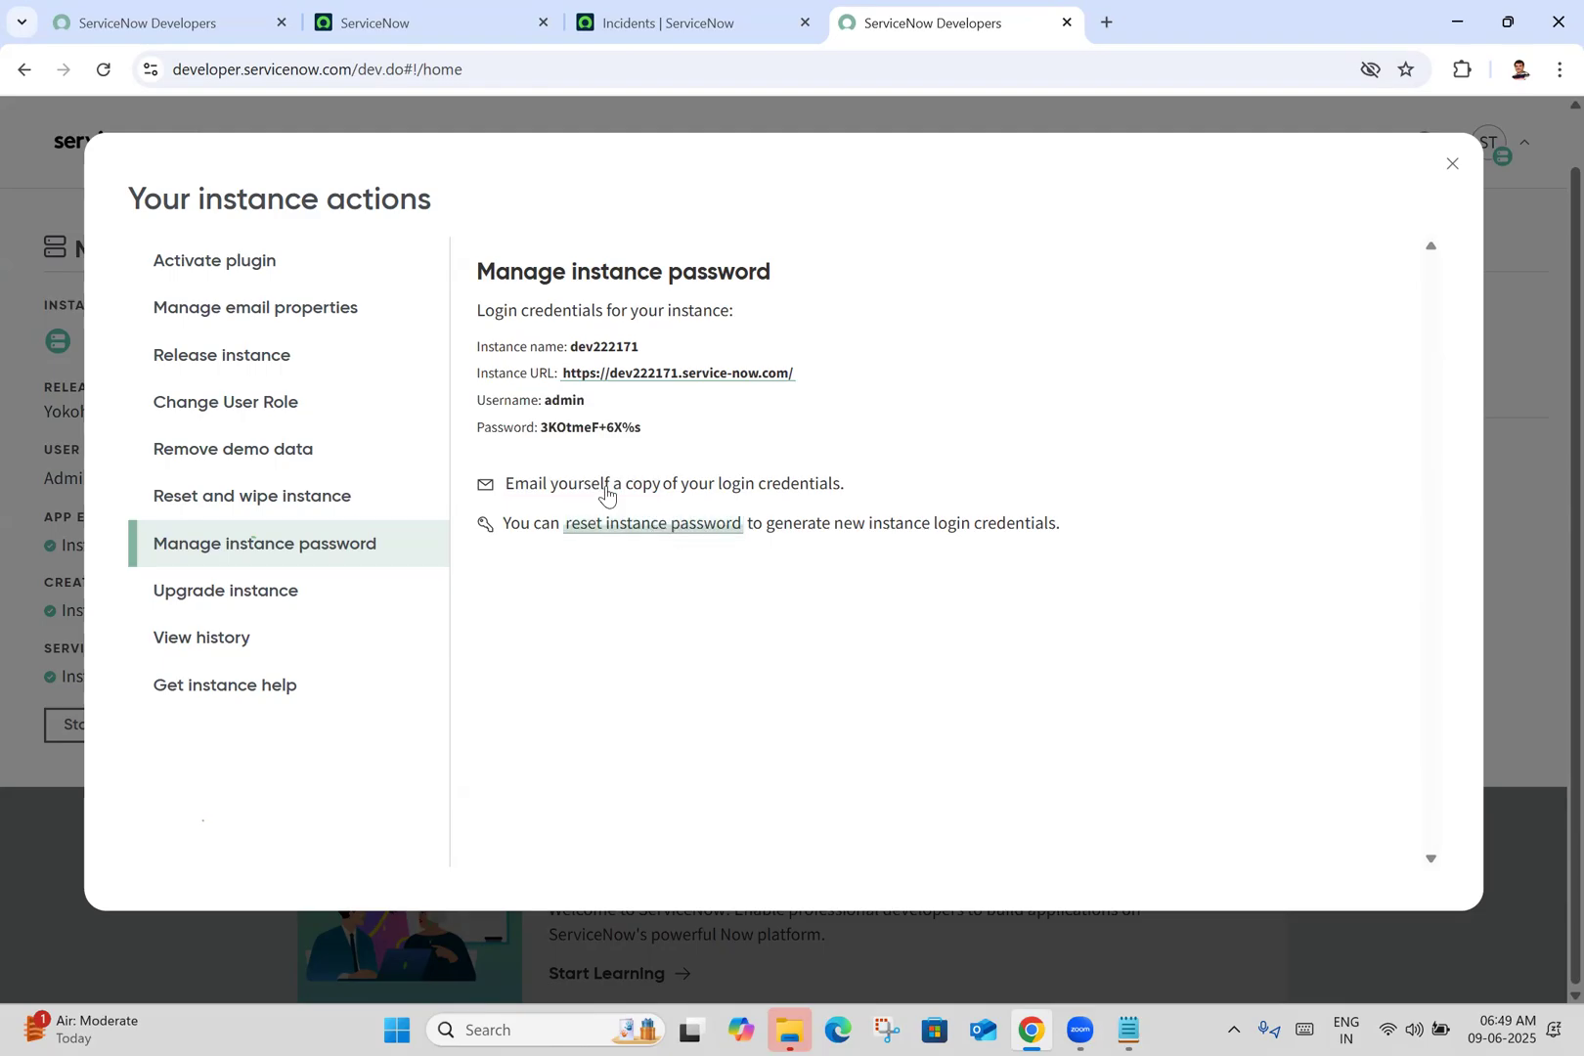
drag(470, 404, 690, 437)
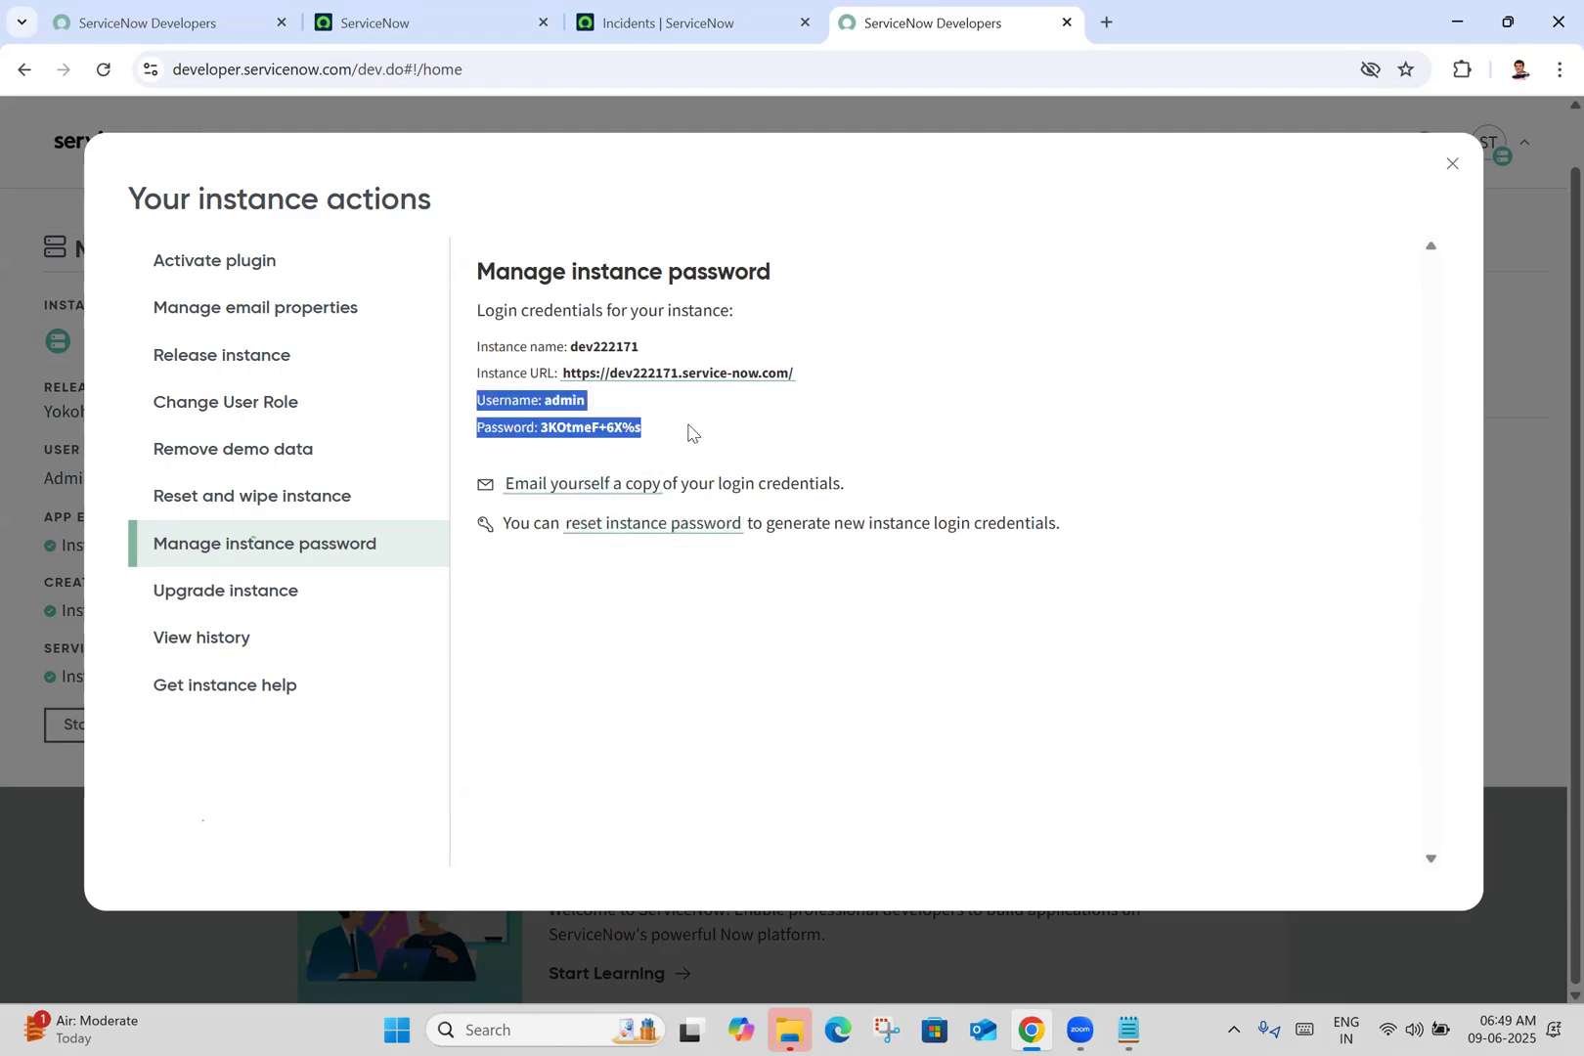
click(691, 434)
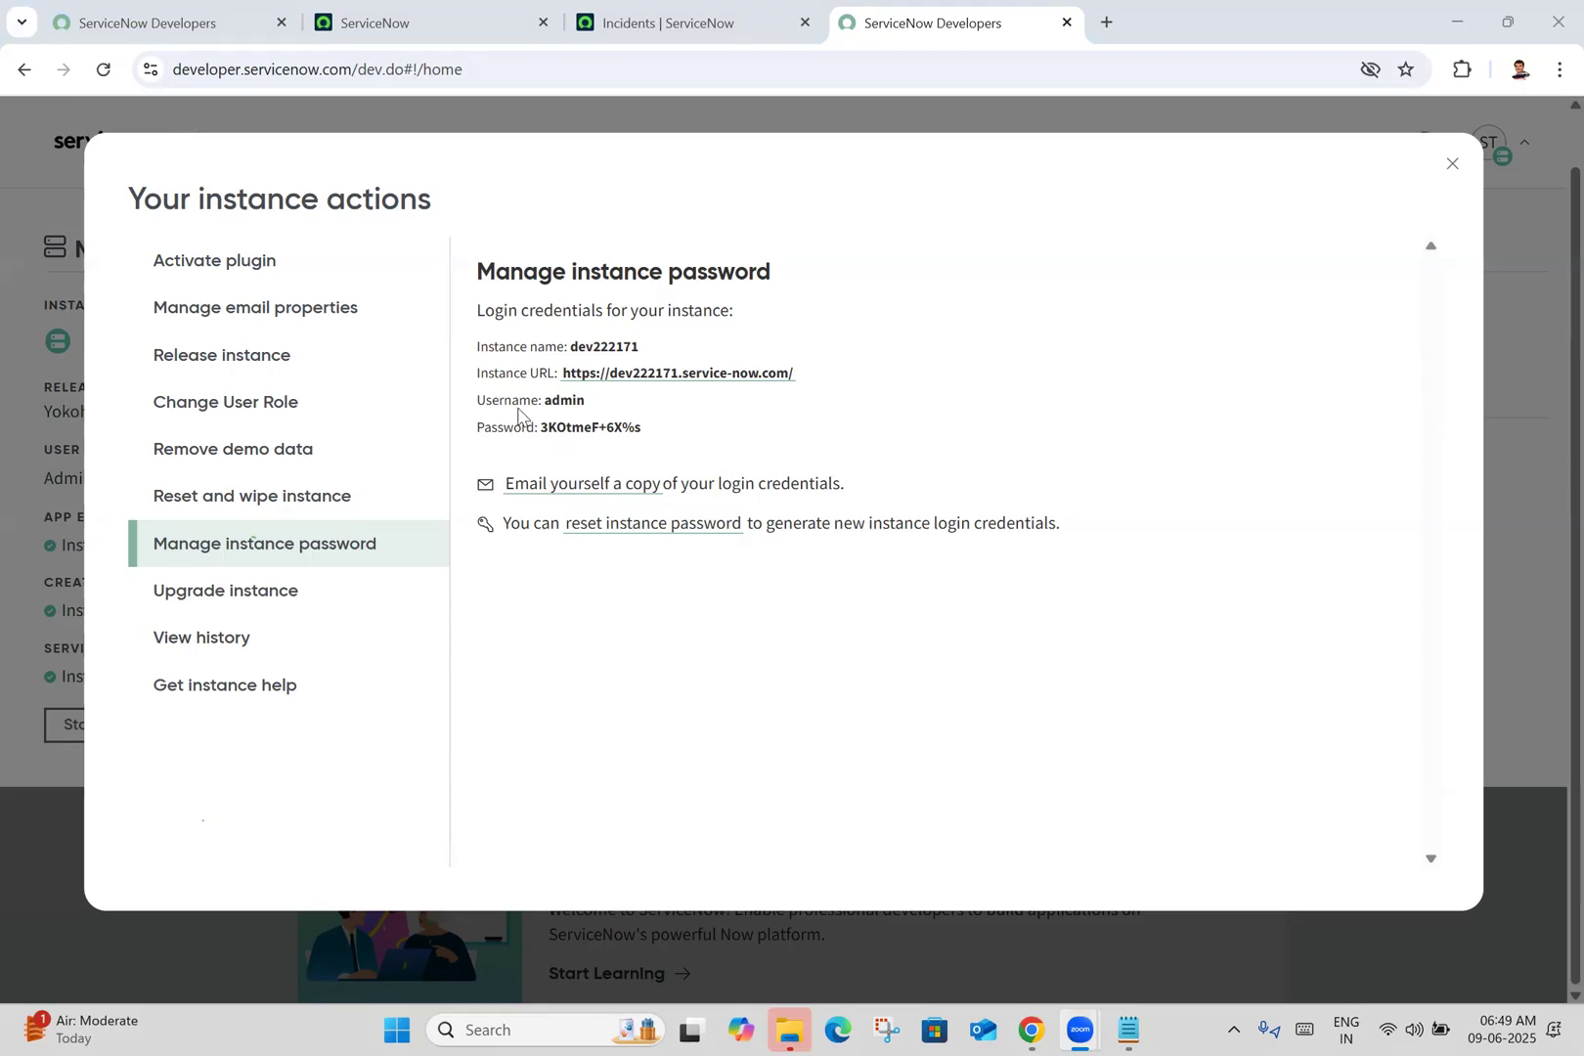
drag(469, 342, 686, 430)
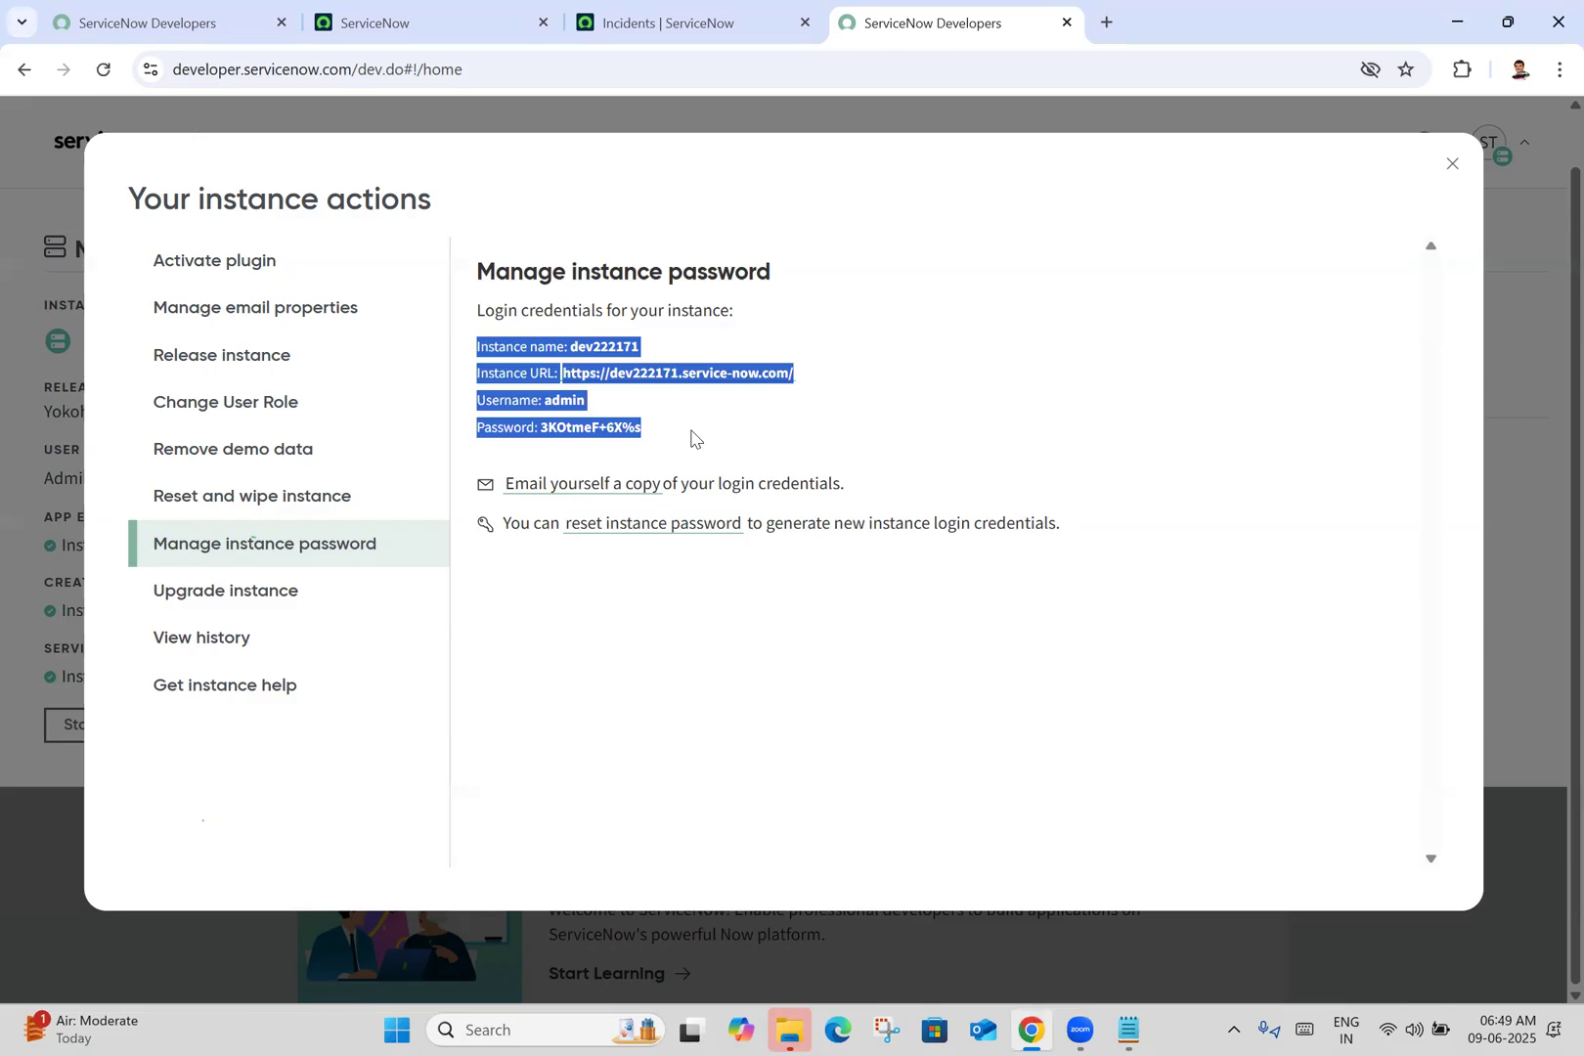
click(691, 437)
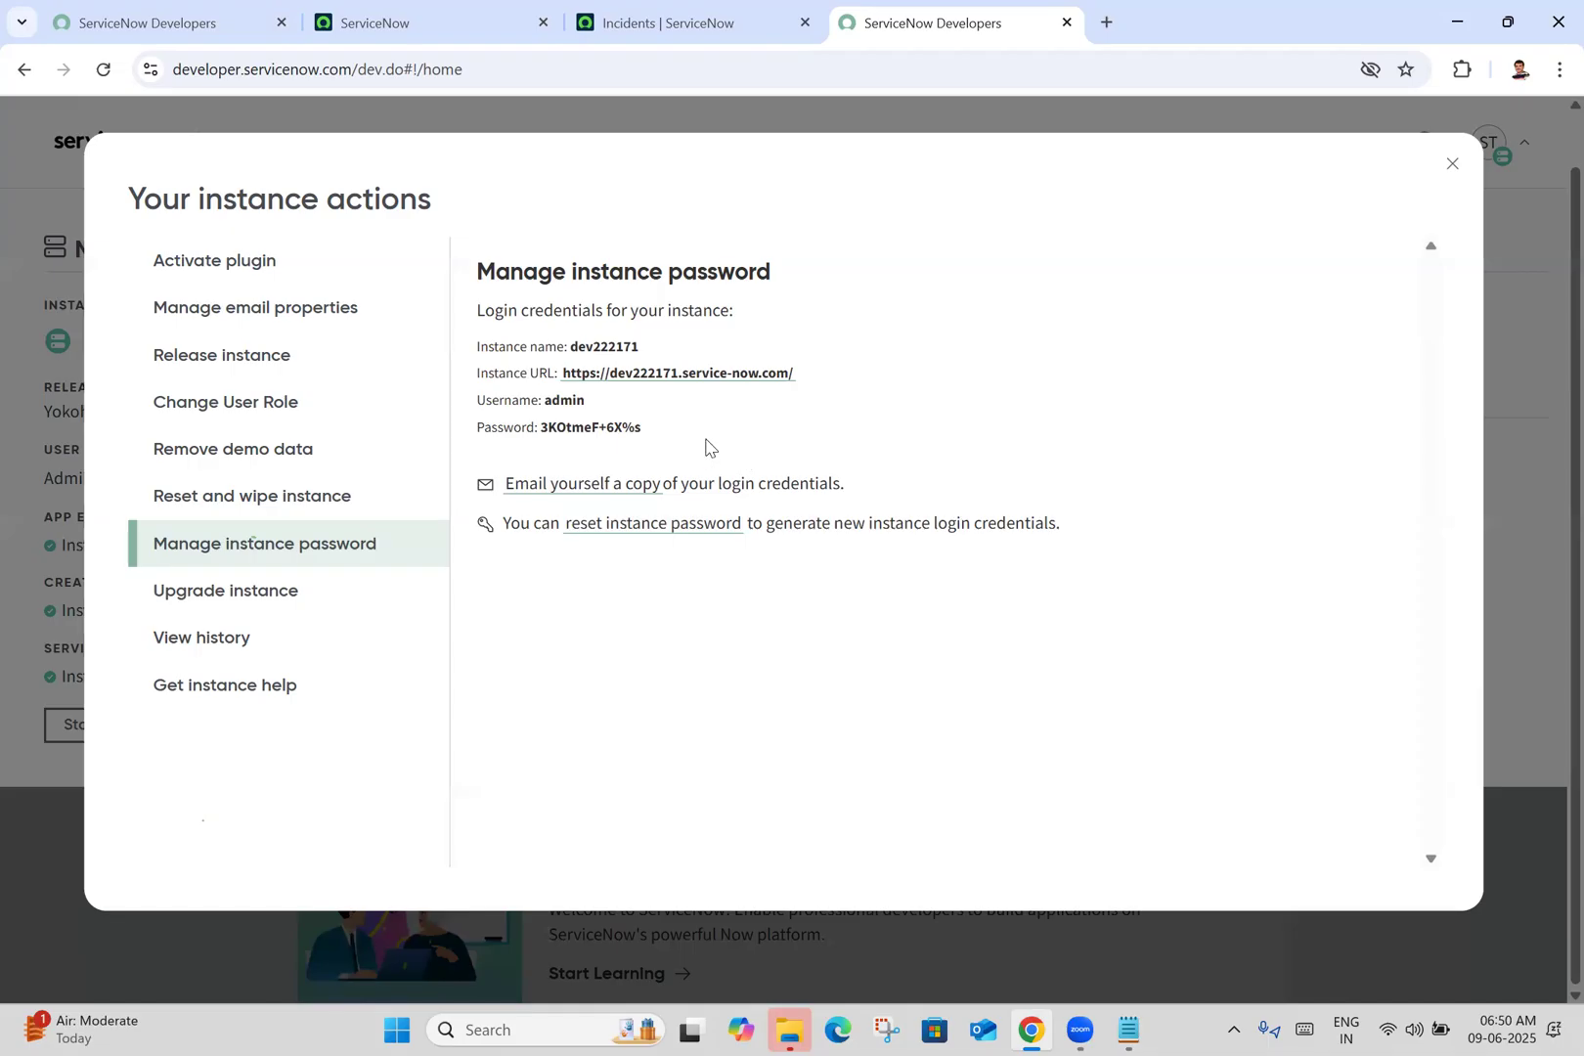
click(540, 494)
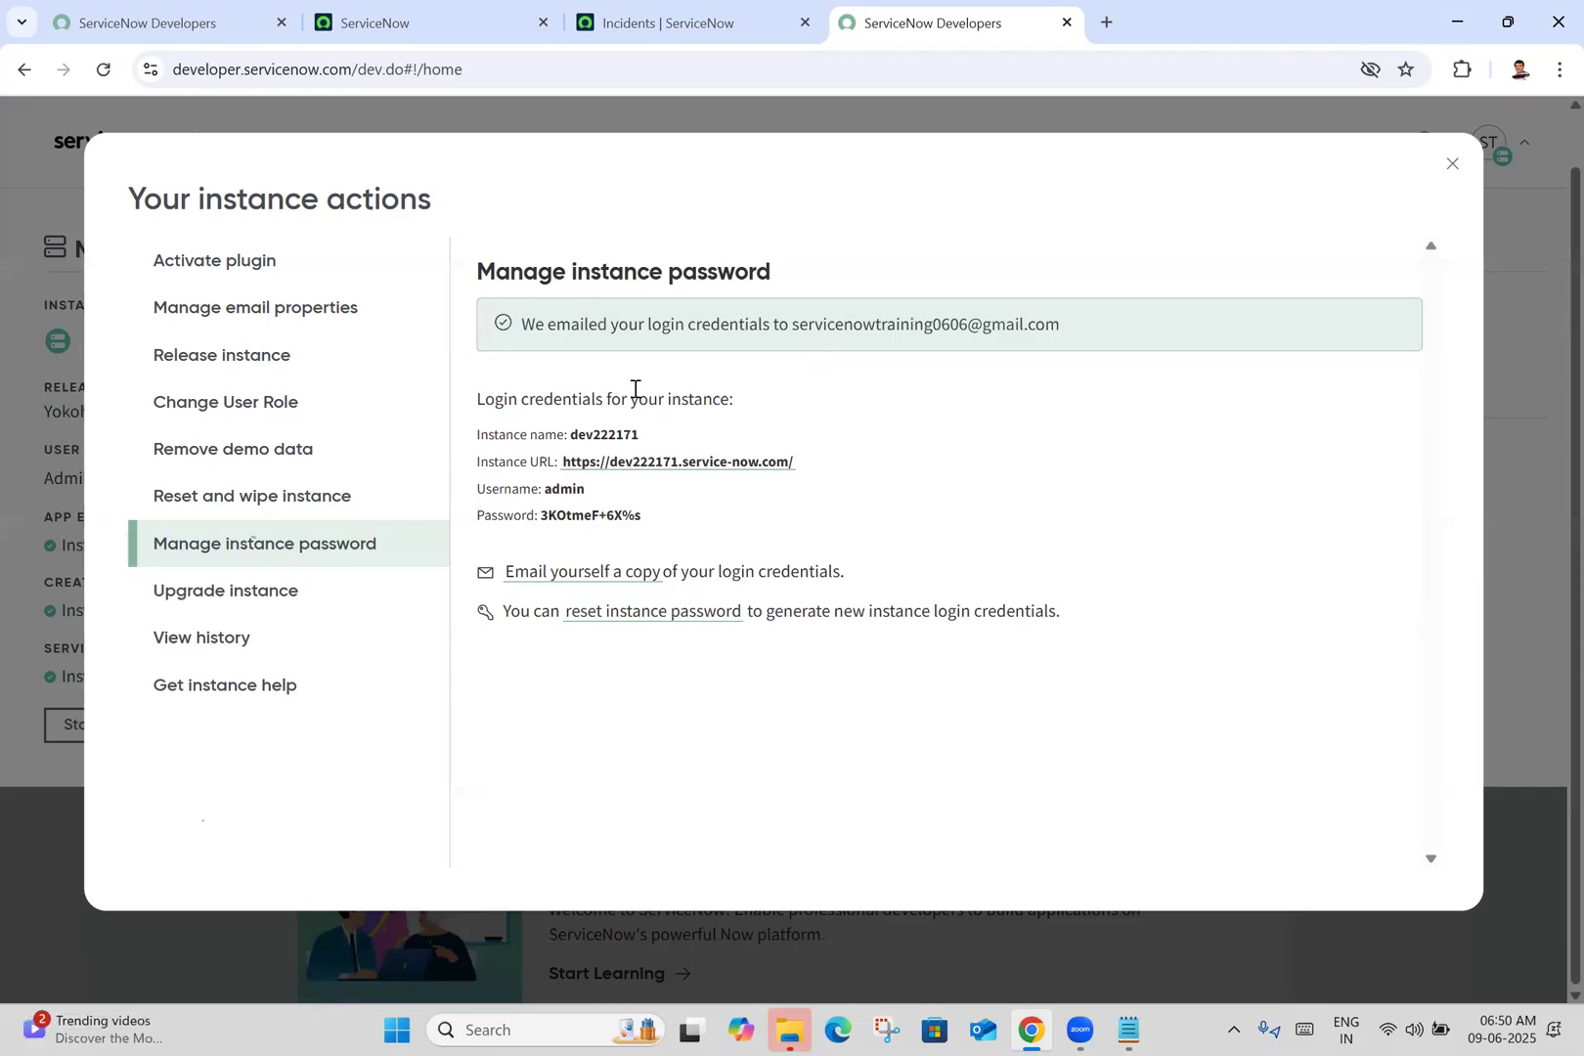
click(1107, 21)
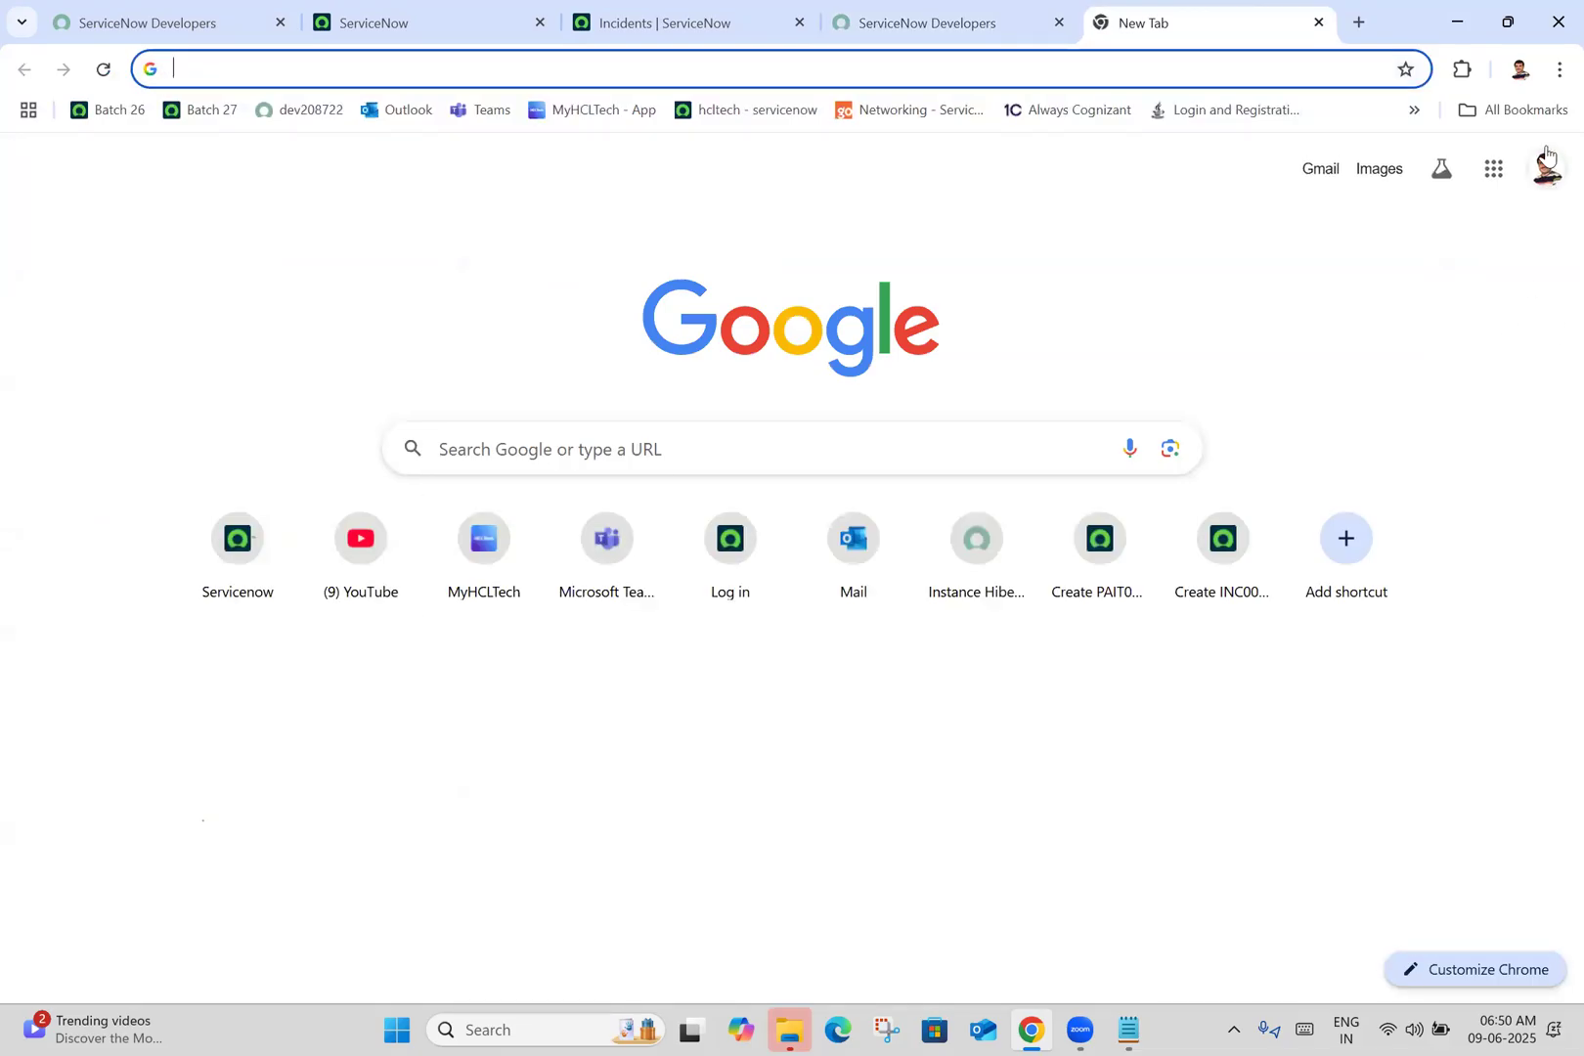
- Switch to the receiving Google account and open the 'ServiceNow Developer Instance password details' email in Gmail
click(1549, 164)
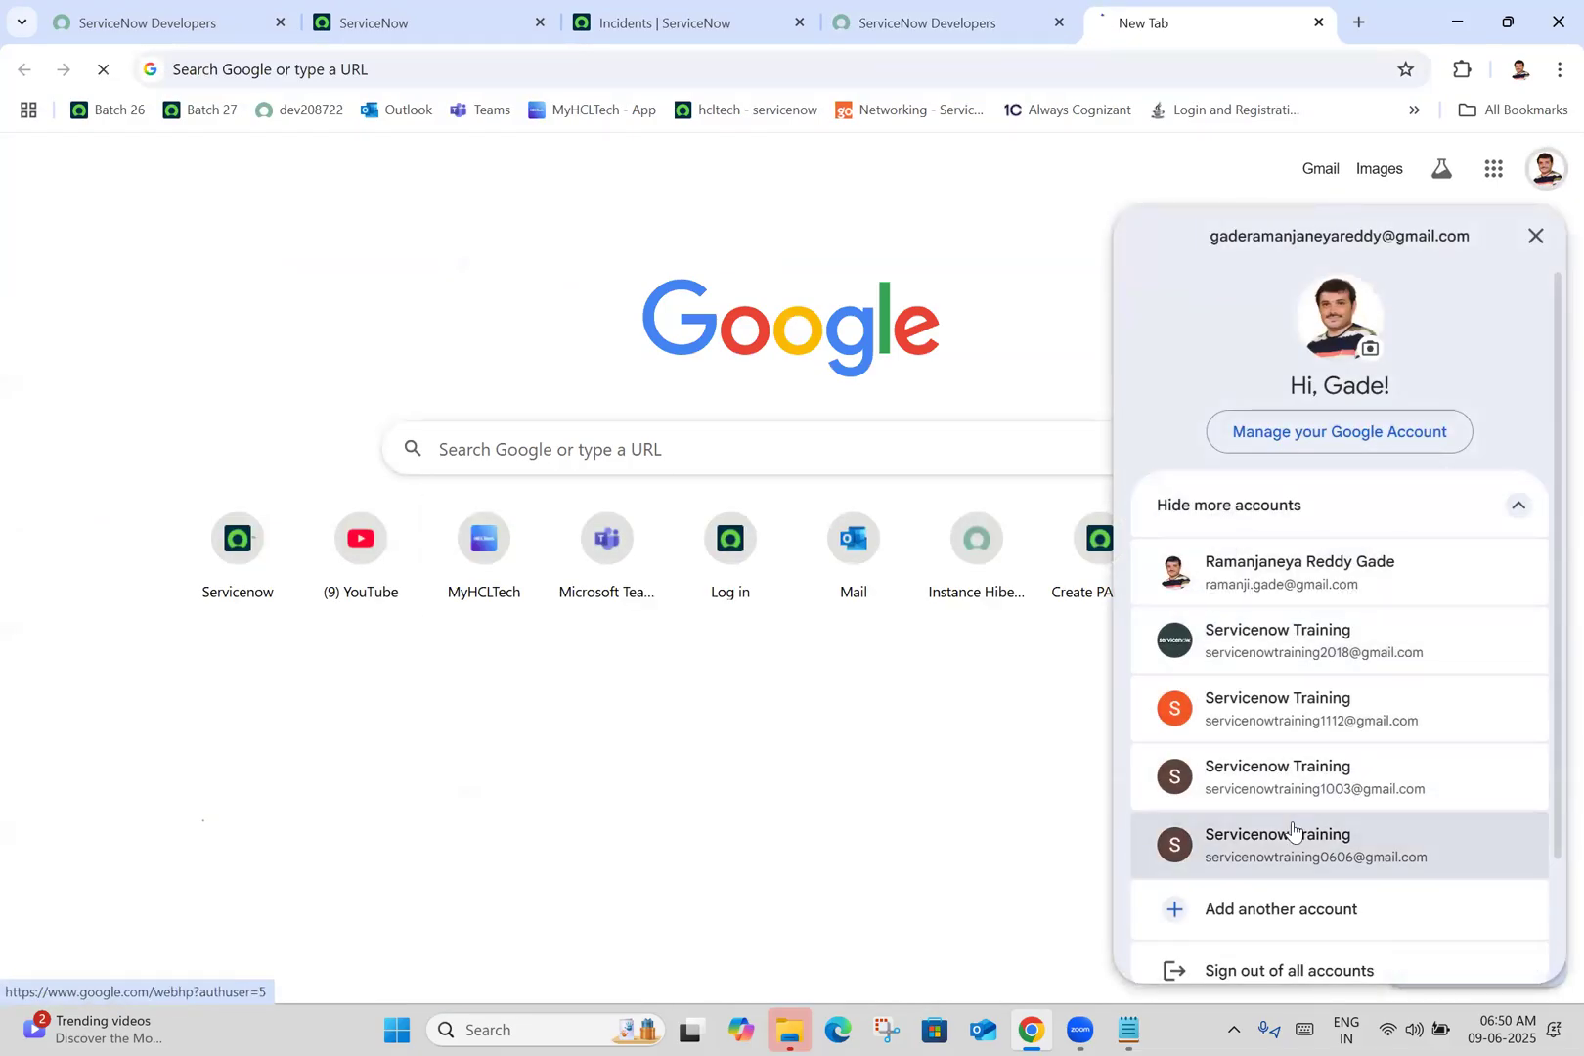
click(1294, 833)
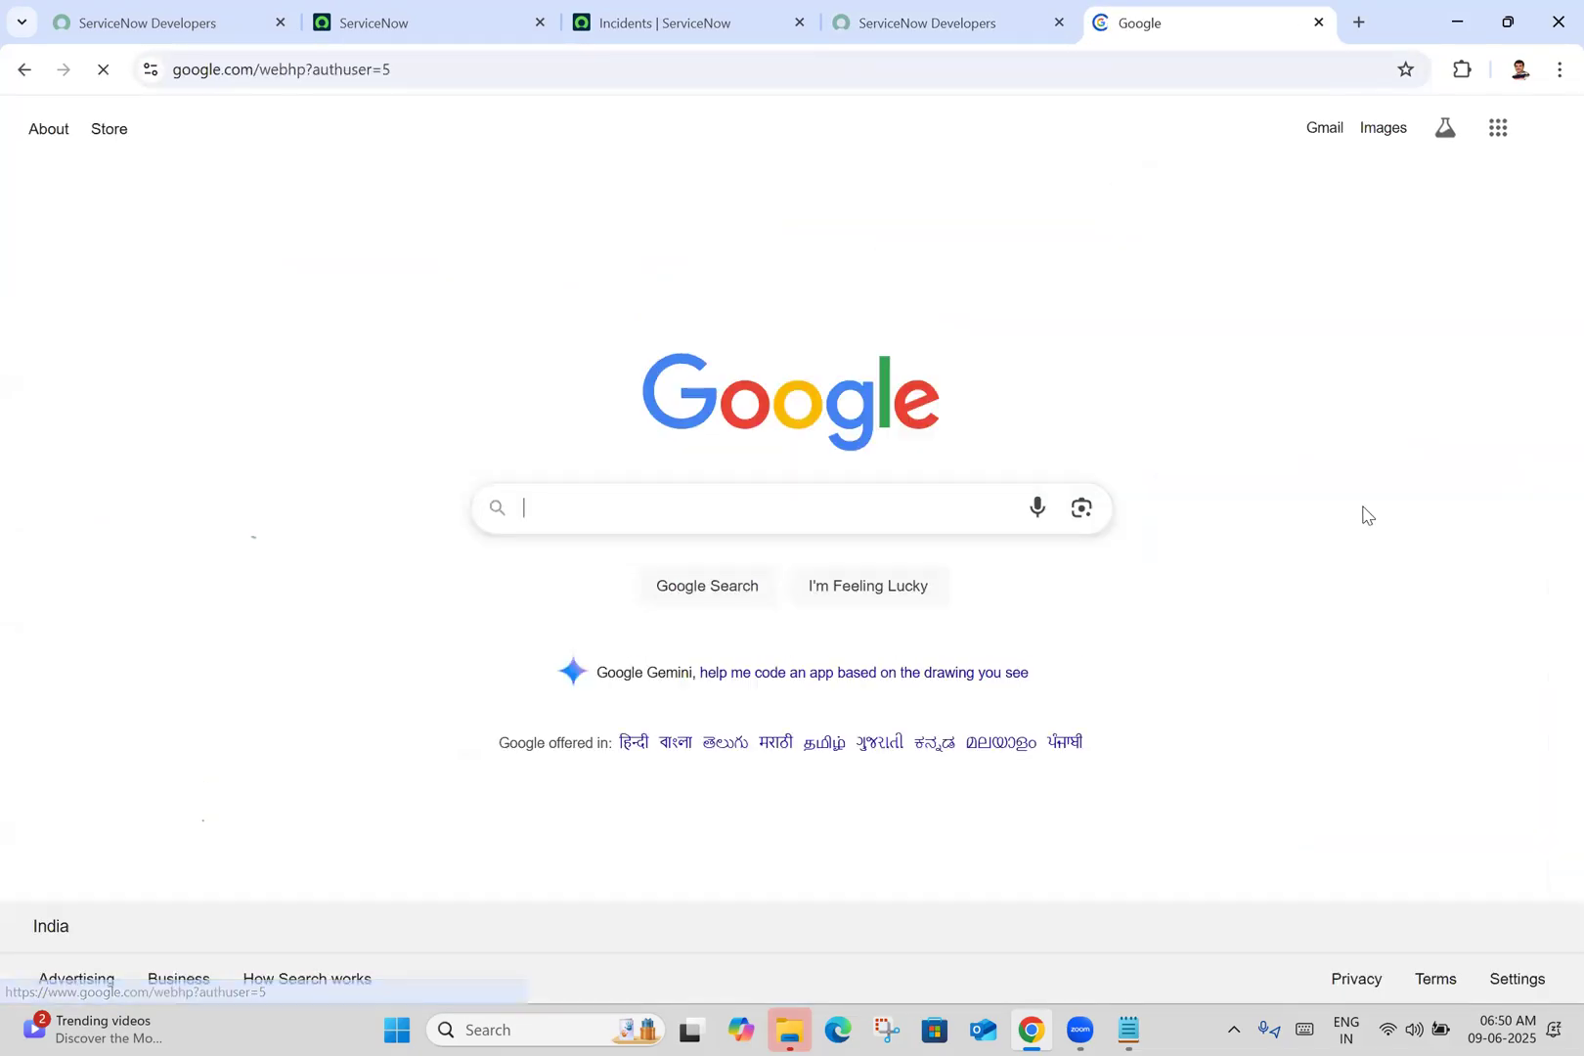
click(1324, 135)
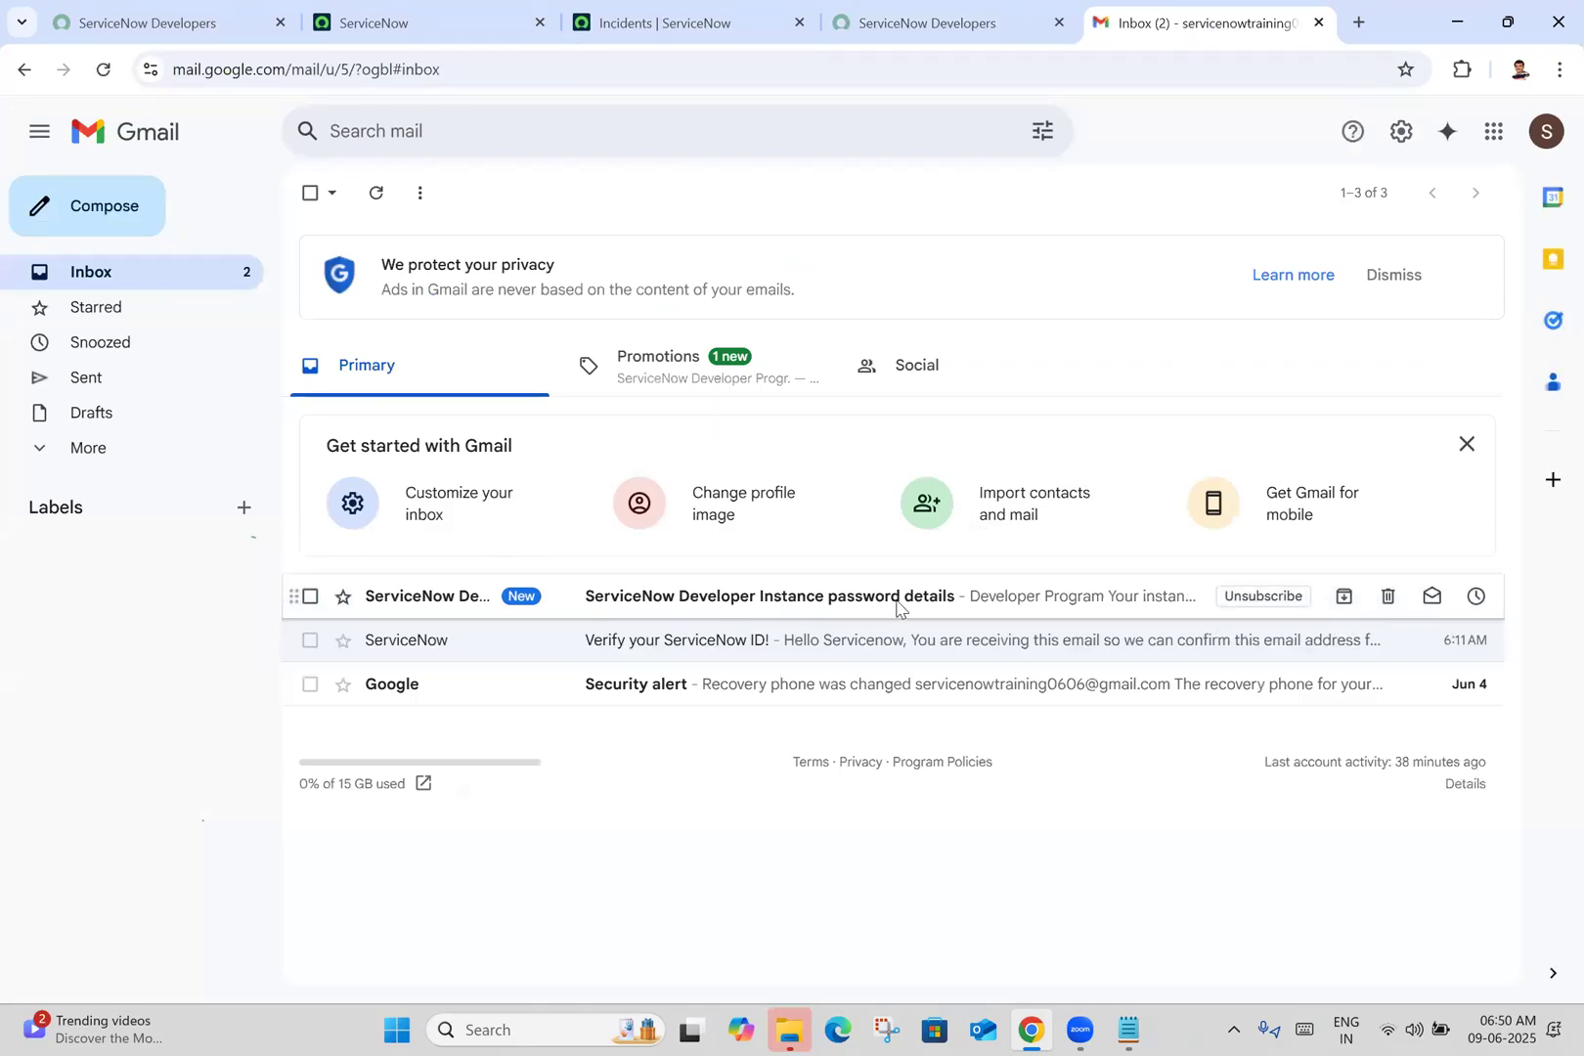
click(898, 604)
- Highlight the email's Instance name, Instance URL, Username and Password lines
triple_click(696, 642)
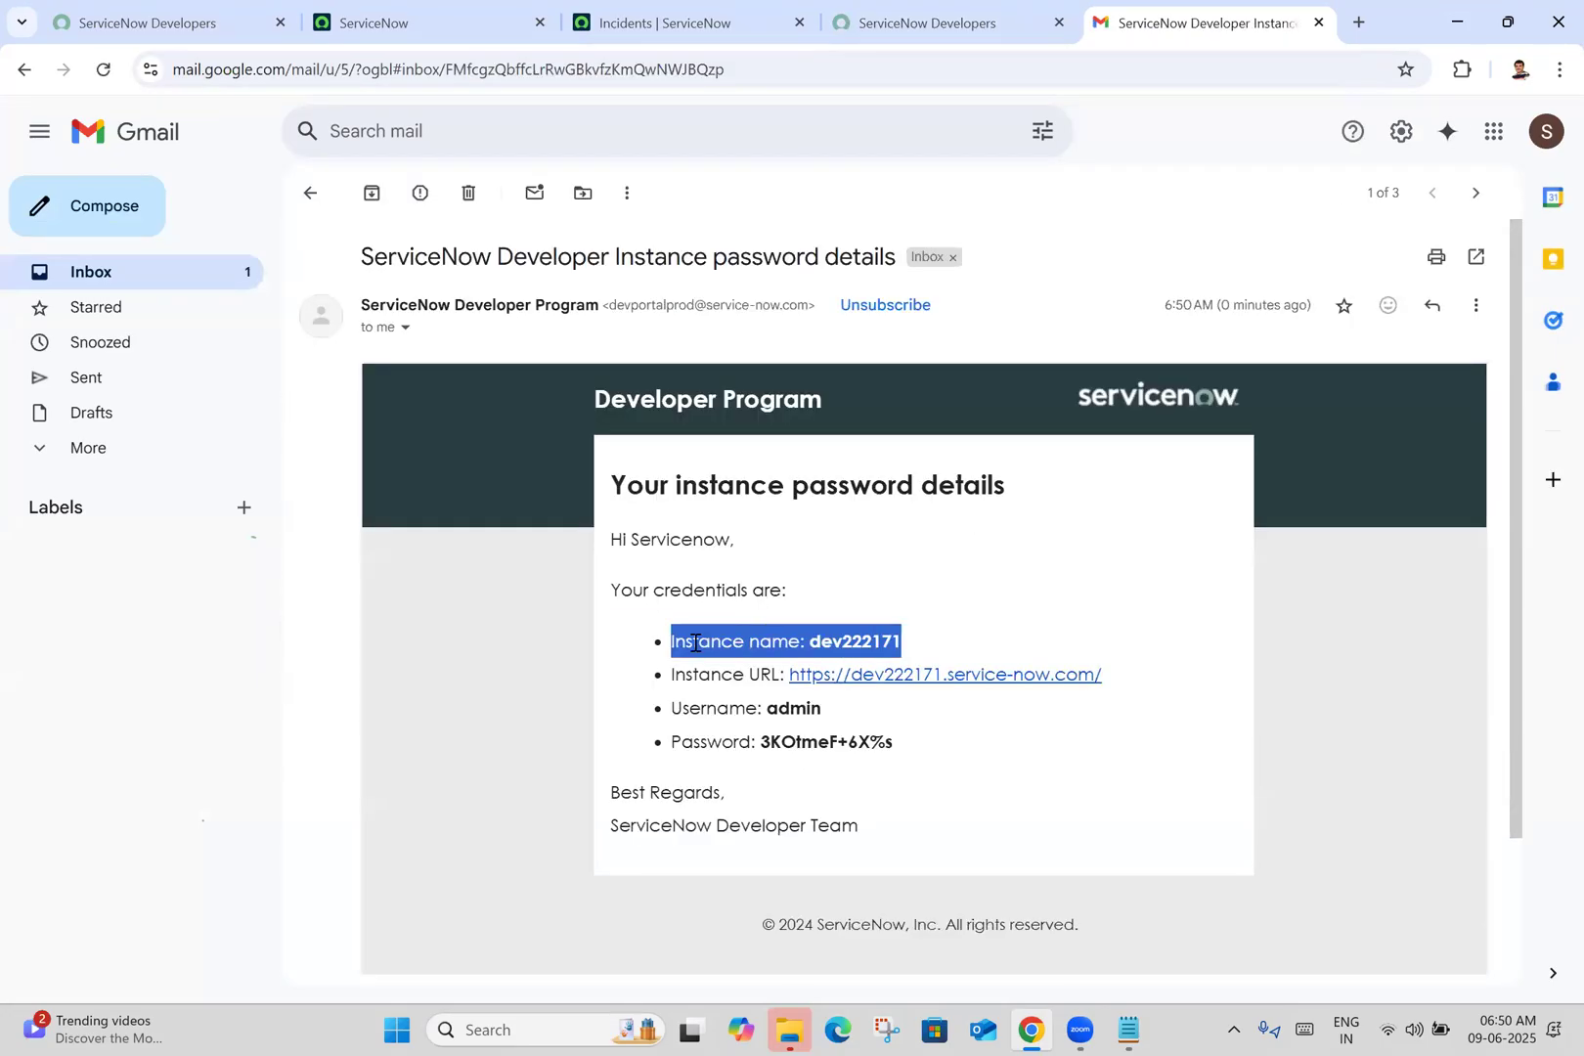
triple_click(689, 682)
double_click(689, 707)
triple_click(689, 707)
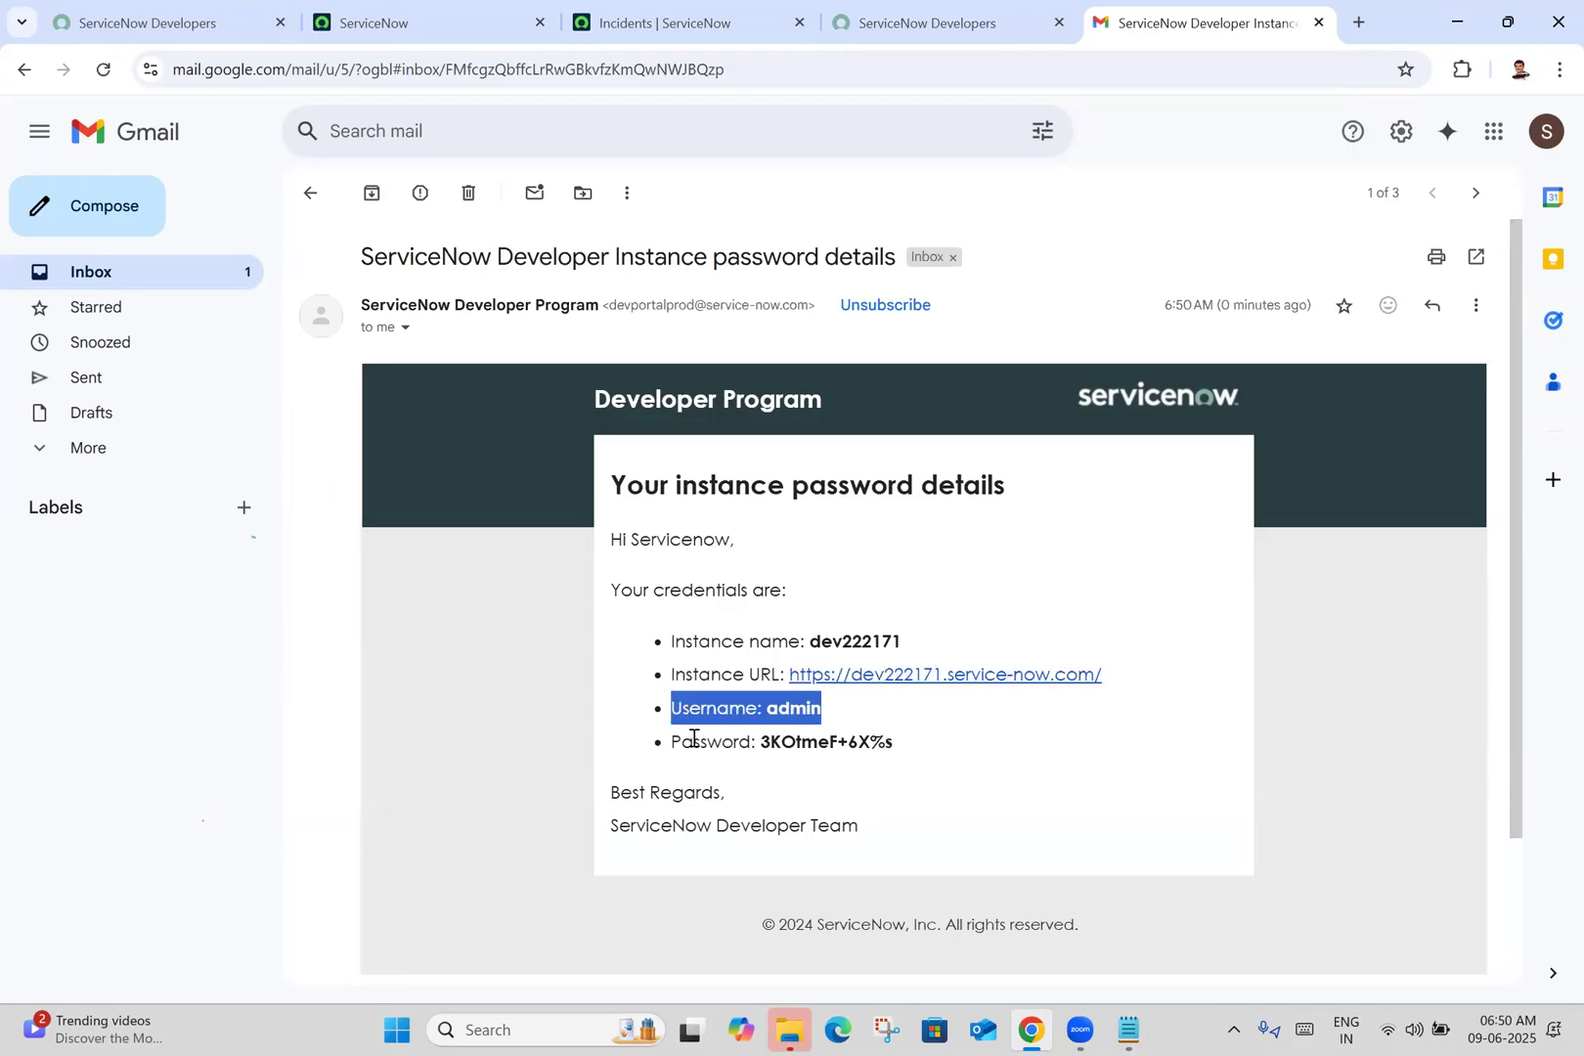
triple_click(696, 741)
click(678, 533)
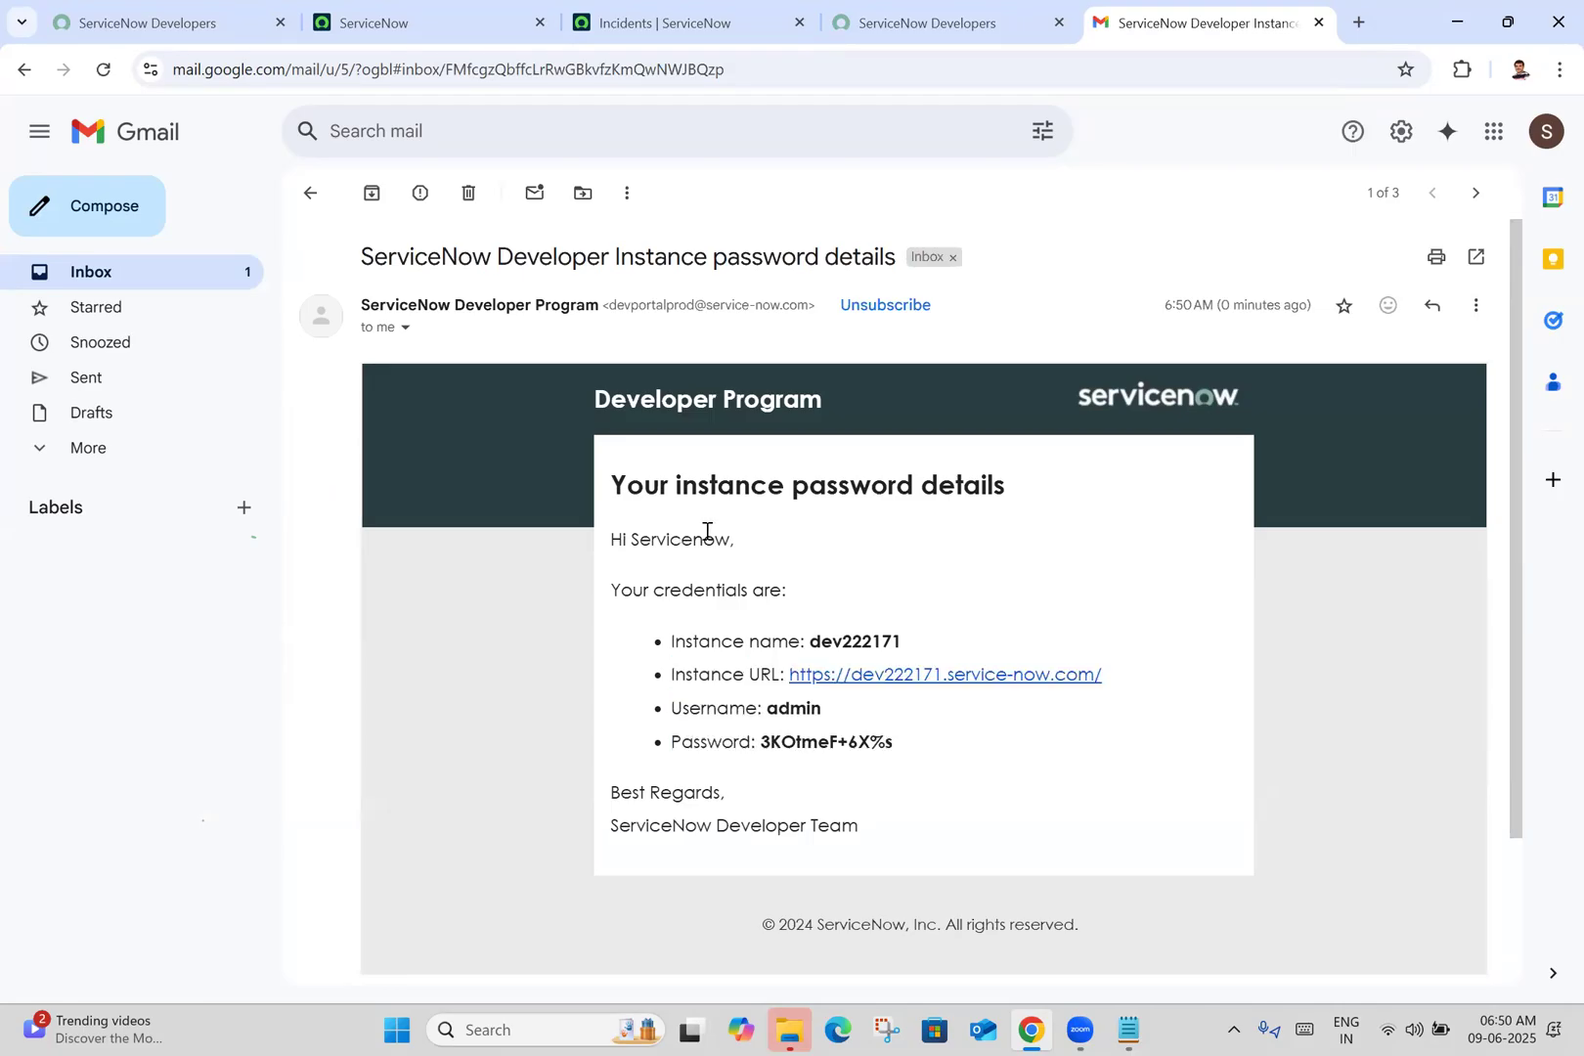
- Back on the Developer Portal, select the displayed instance password and close the instance actions dialog
click(931, 21)
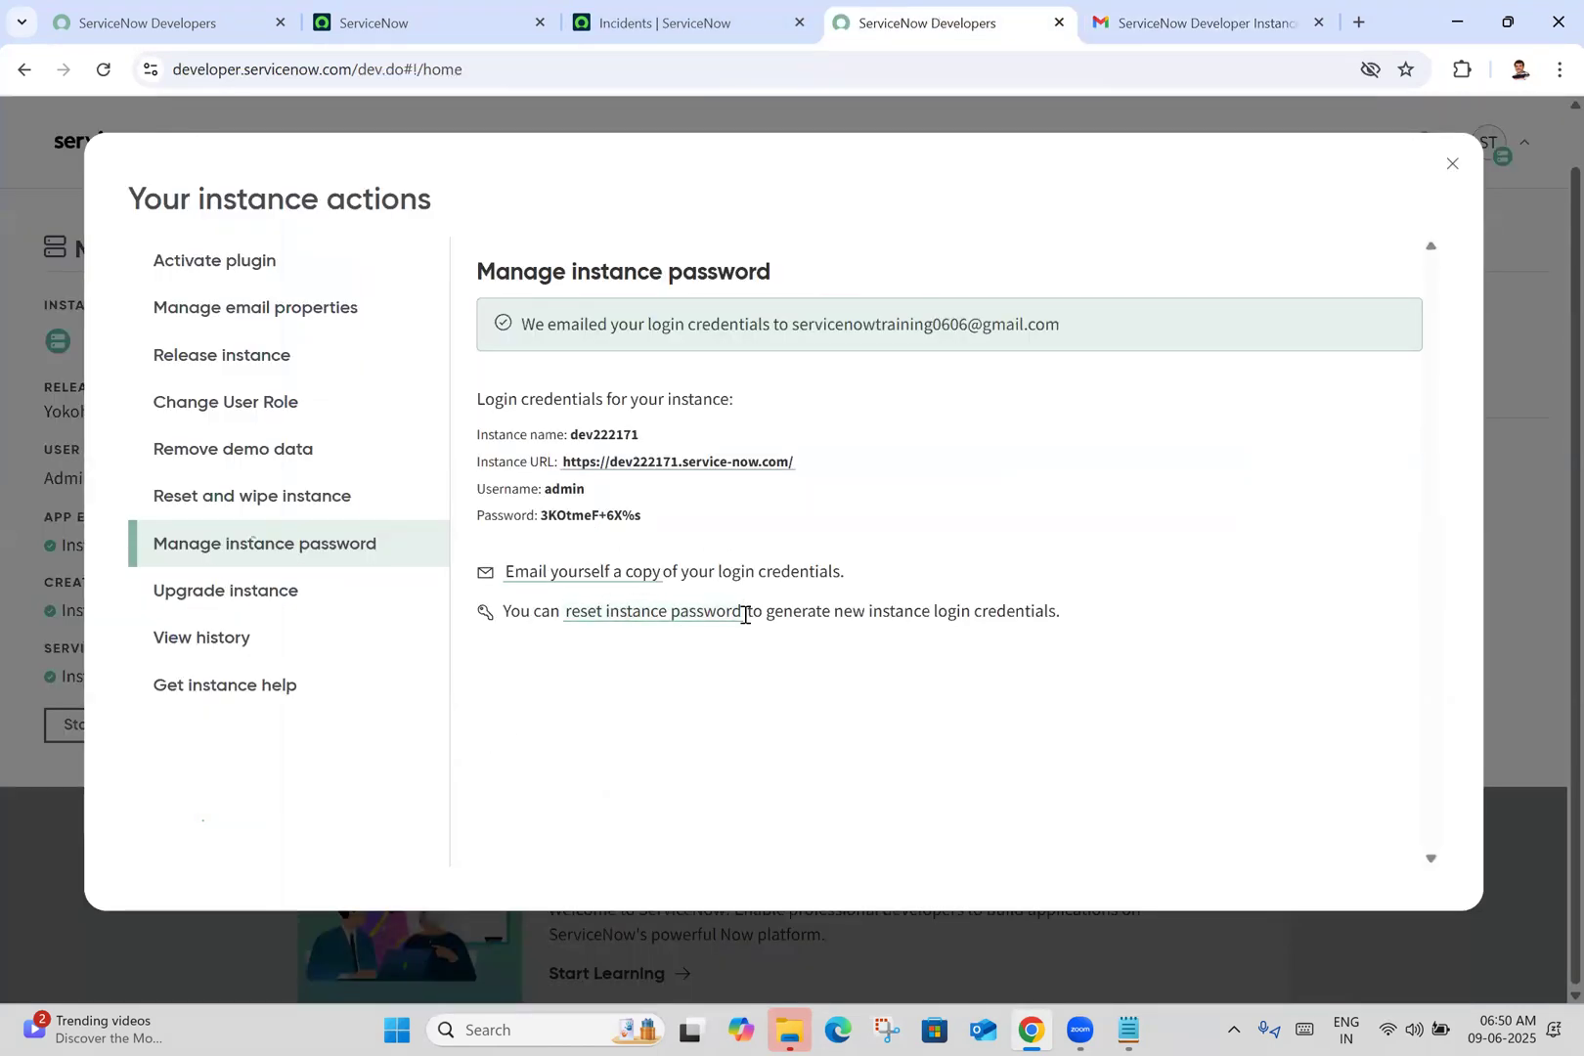
double_click(562, 518)
click(562, 518)
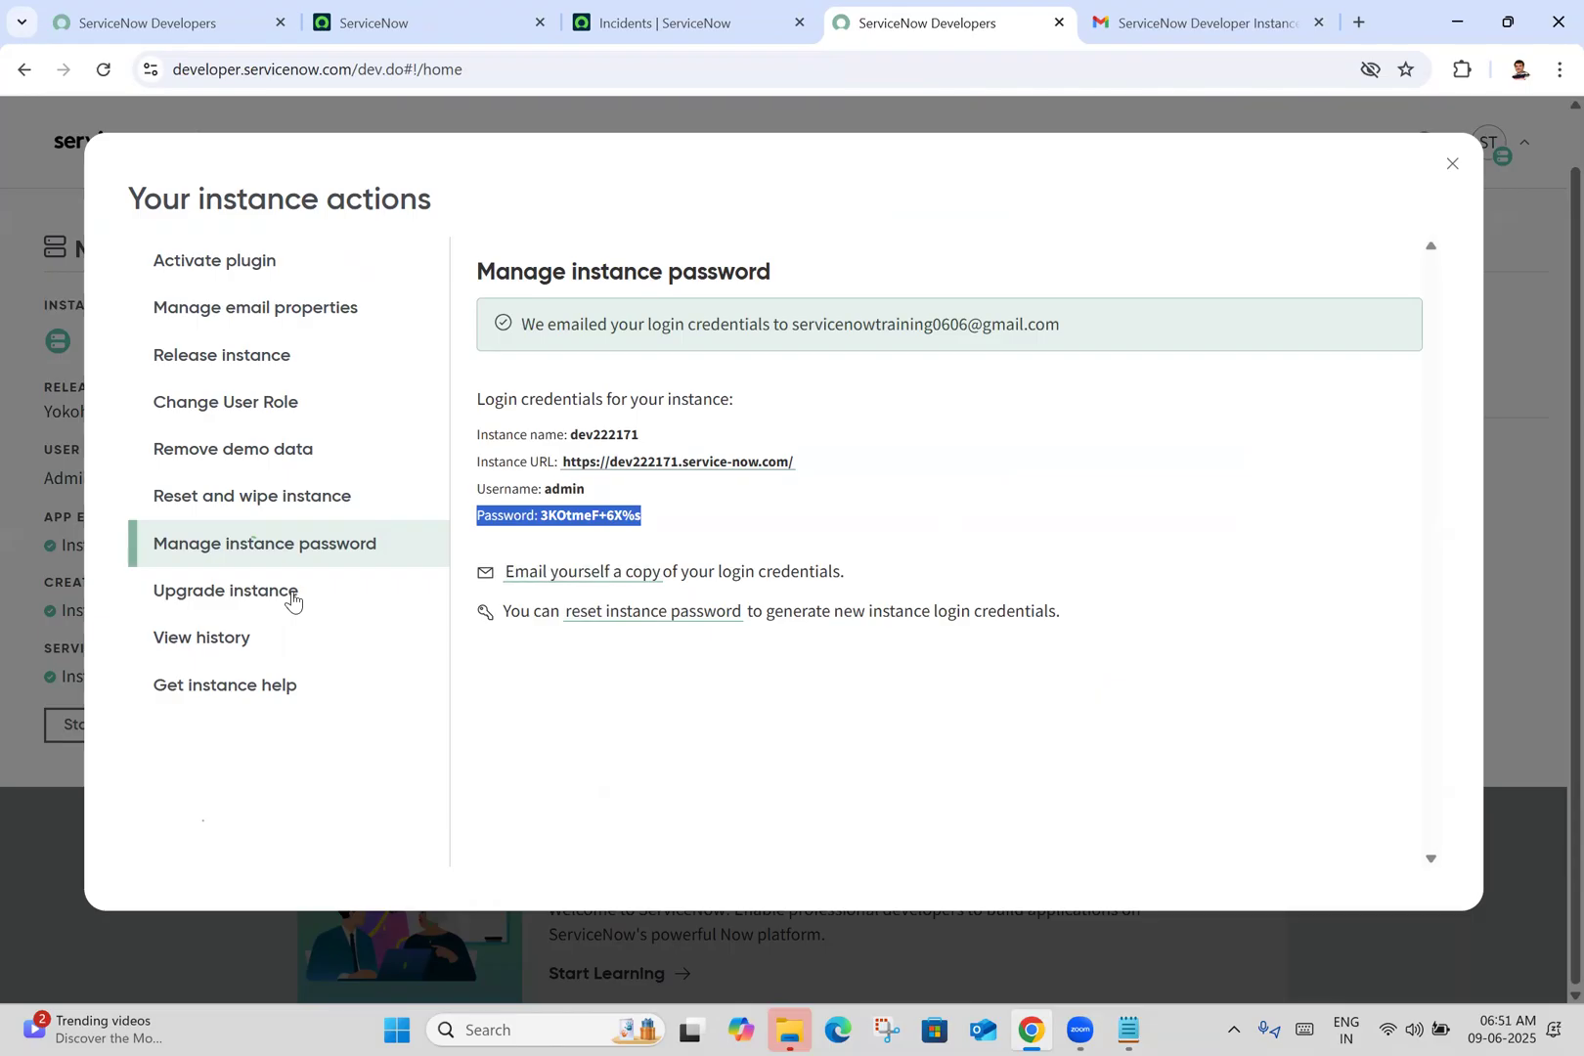
click(1452, 165)
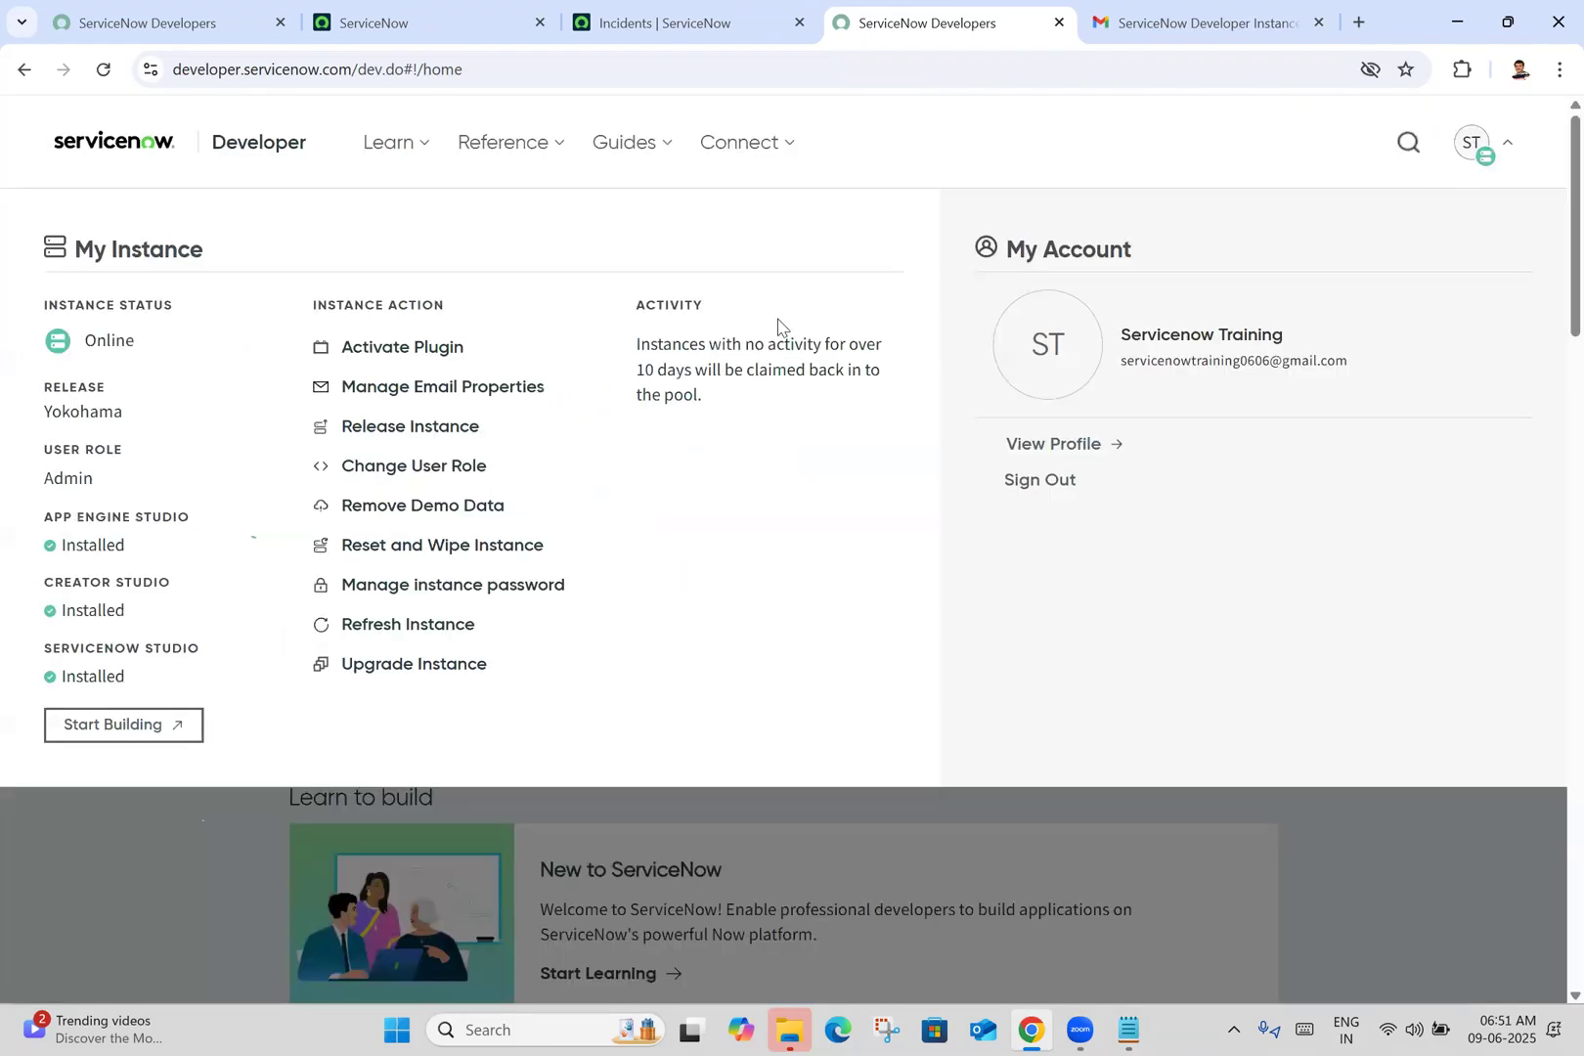
click(420, 672)
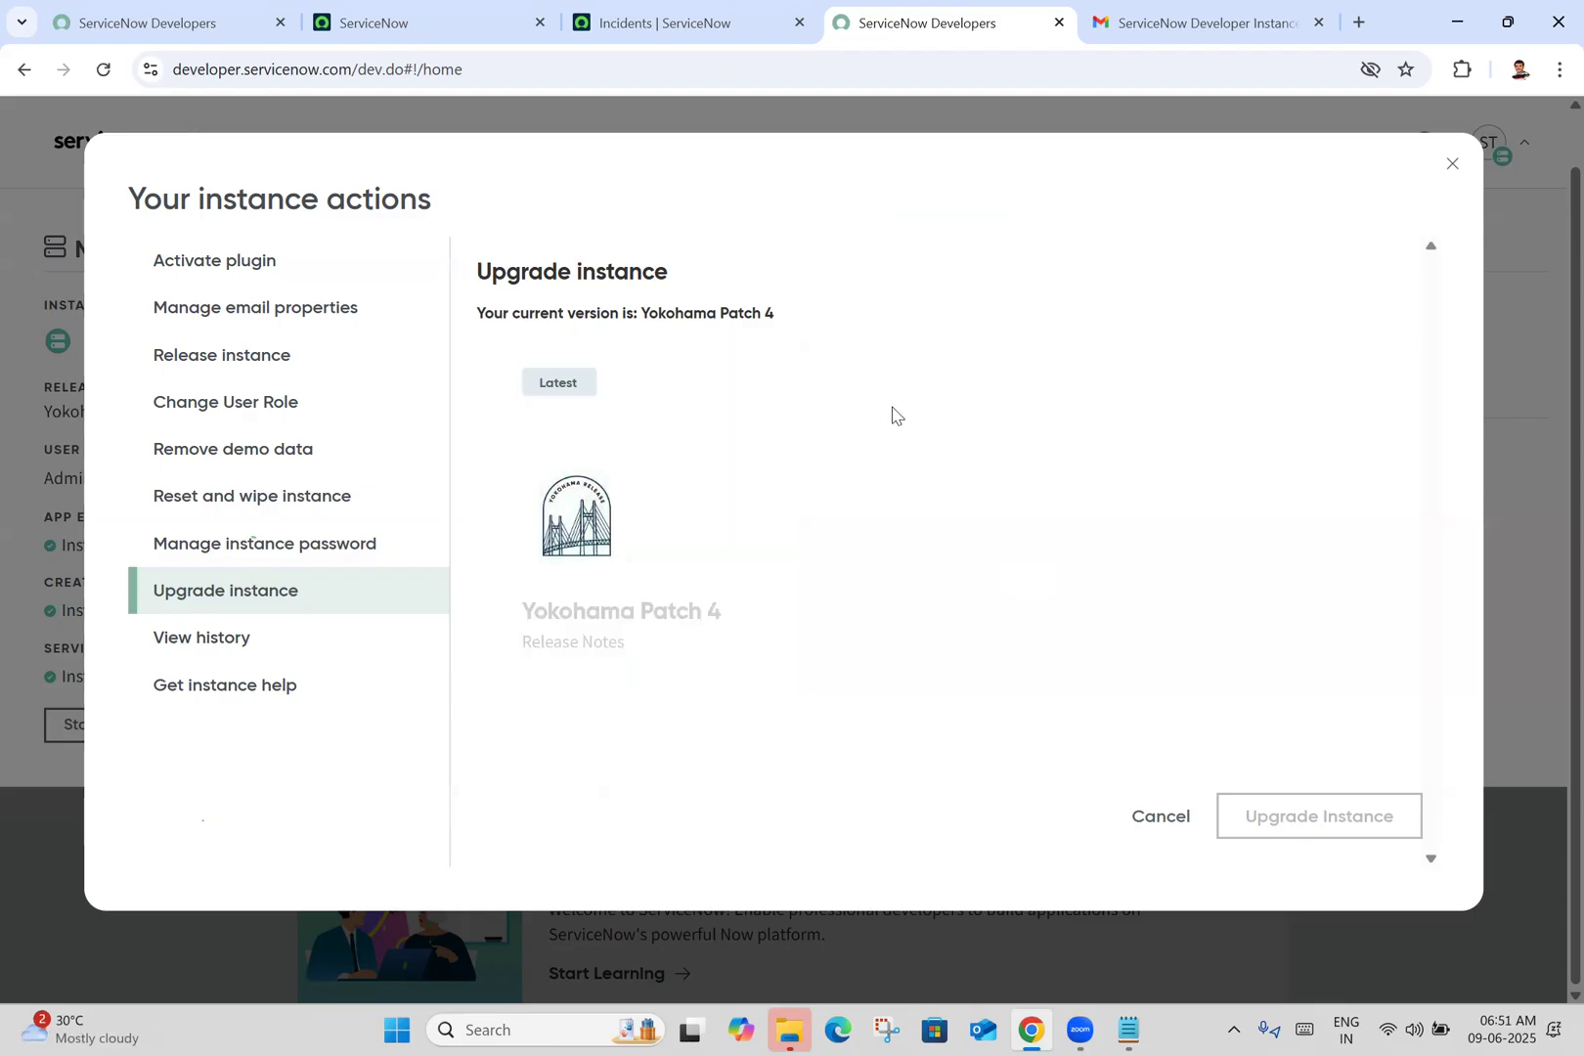
click(1454, 165)
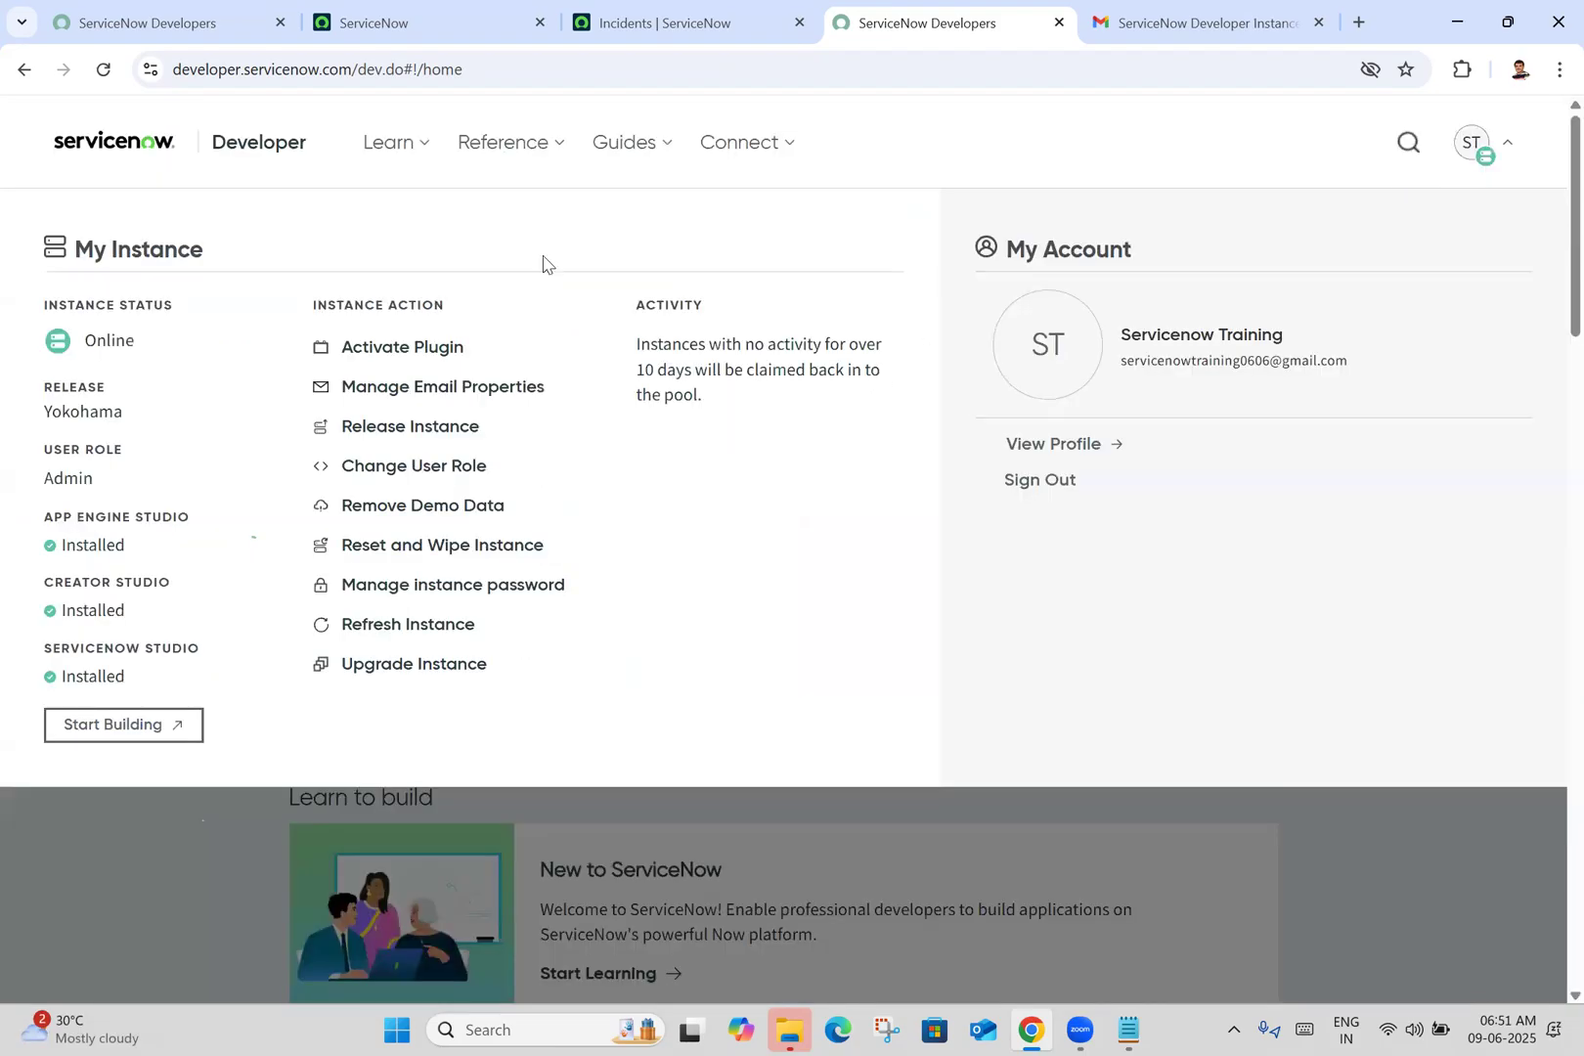
double_click(100, 417)
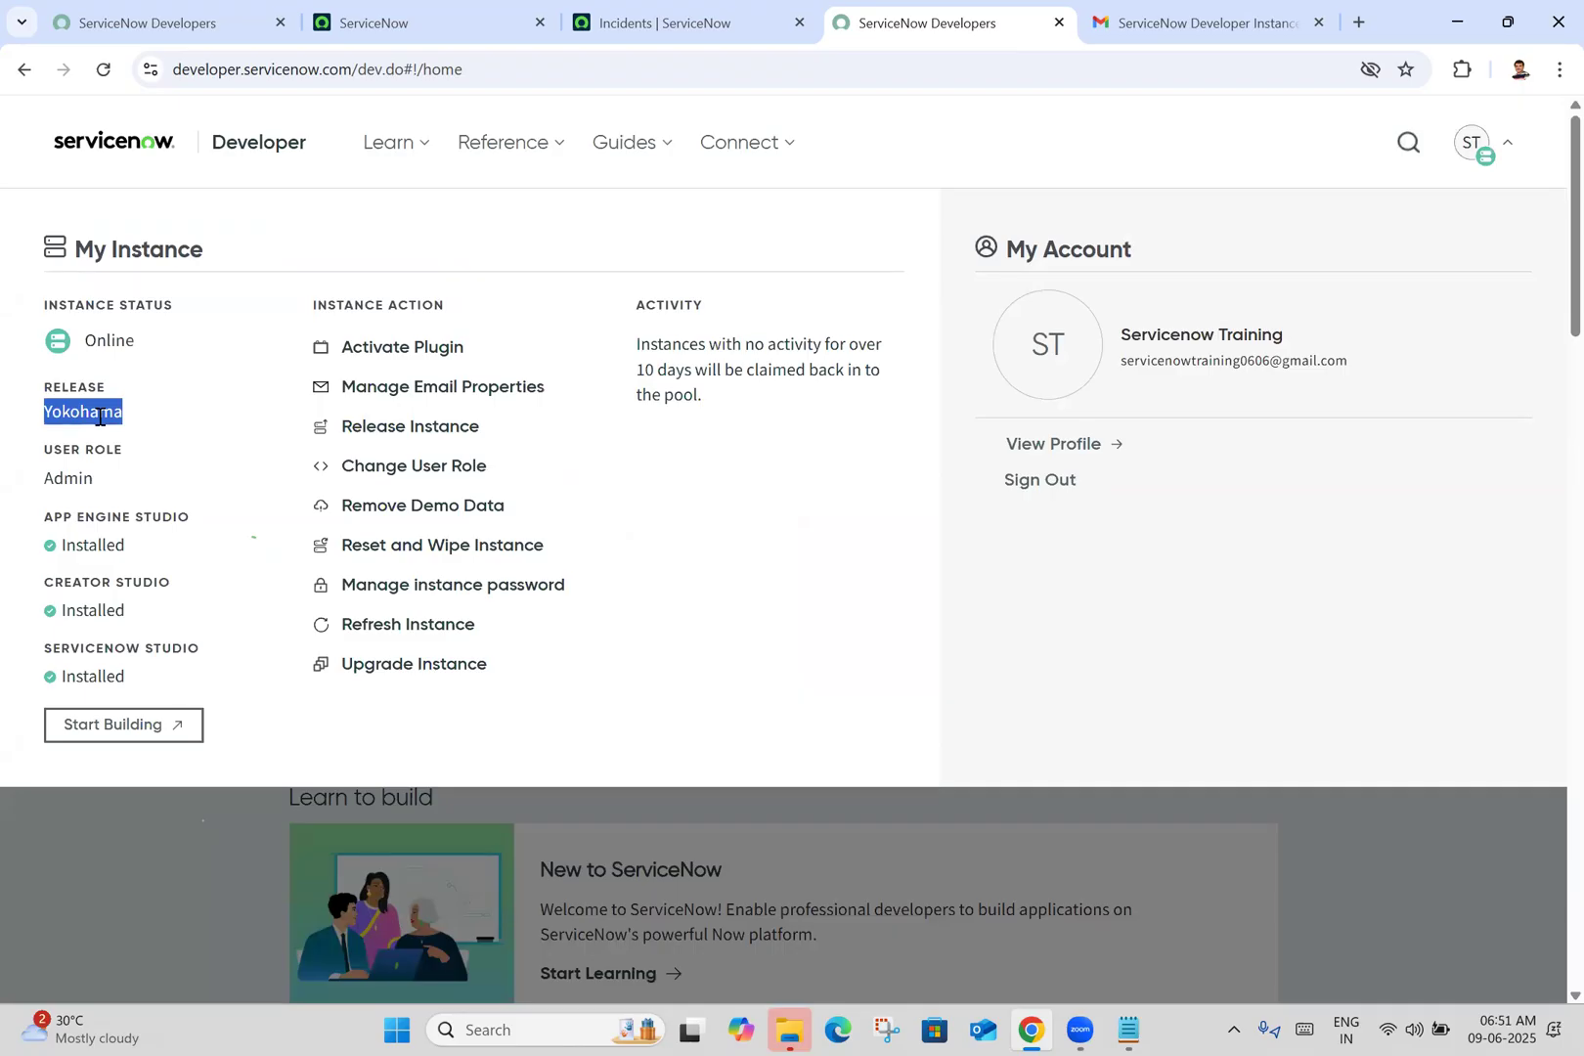
click(408, 672)
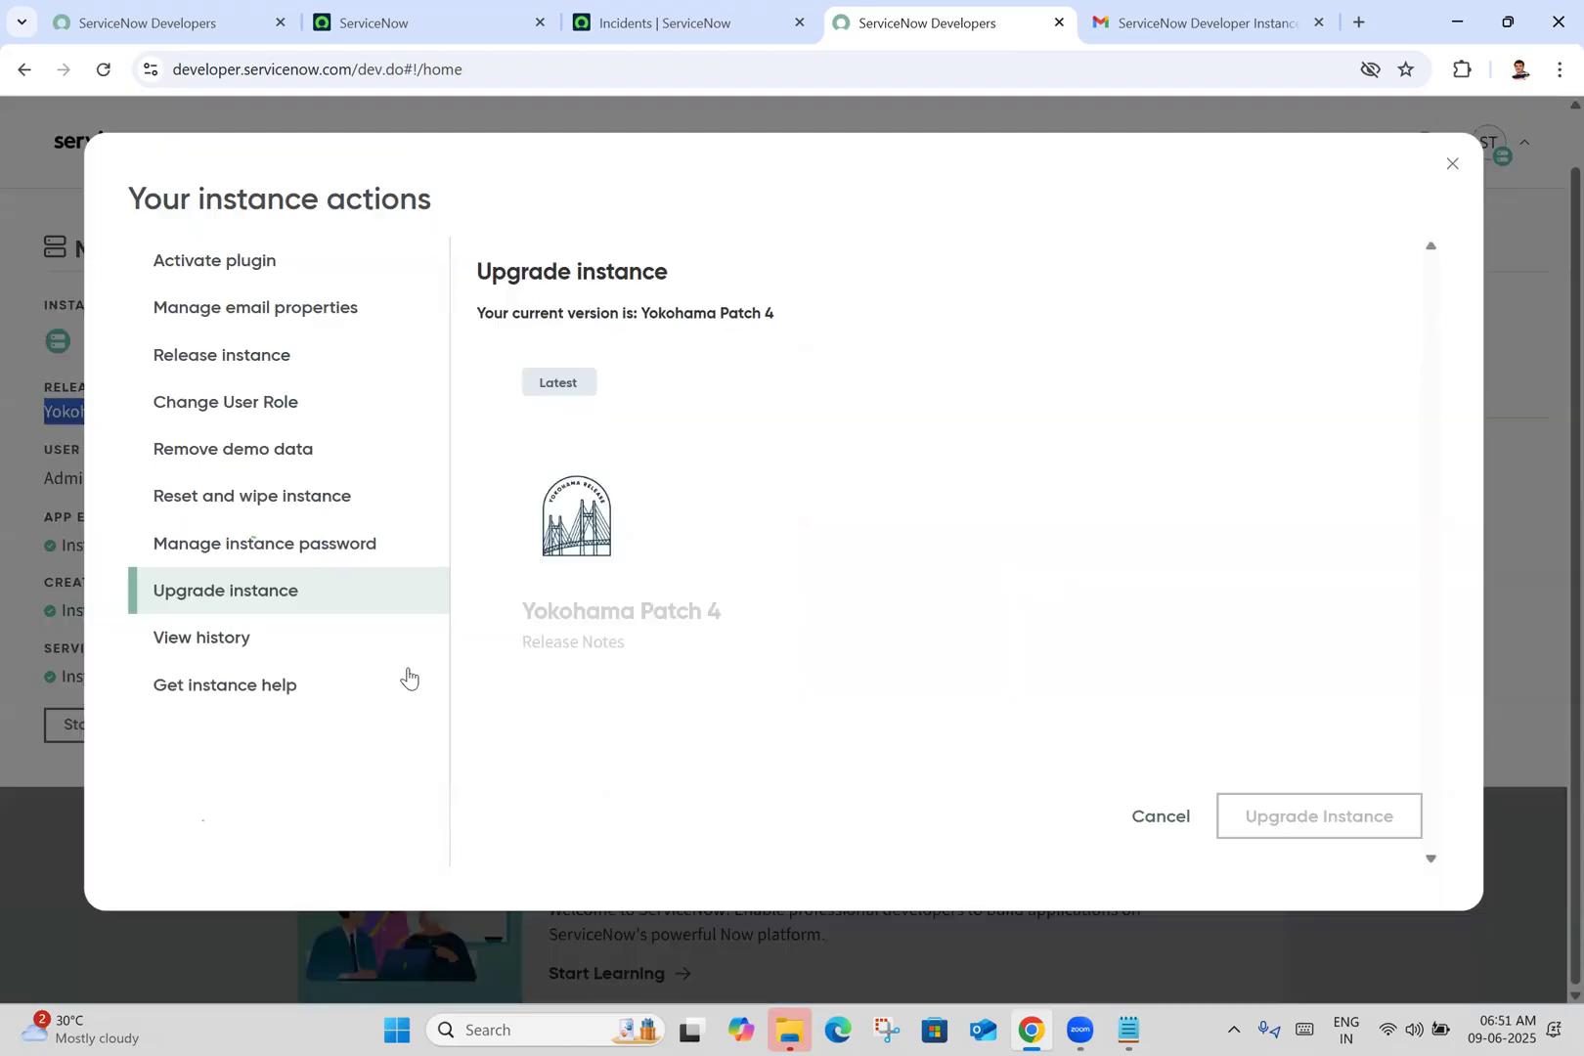
click(1454, 162)
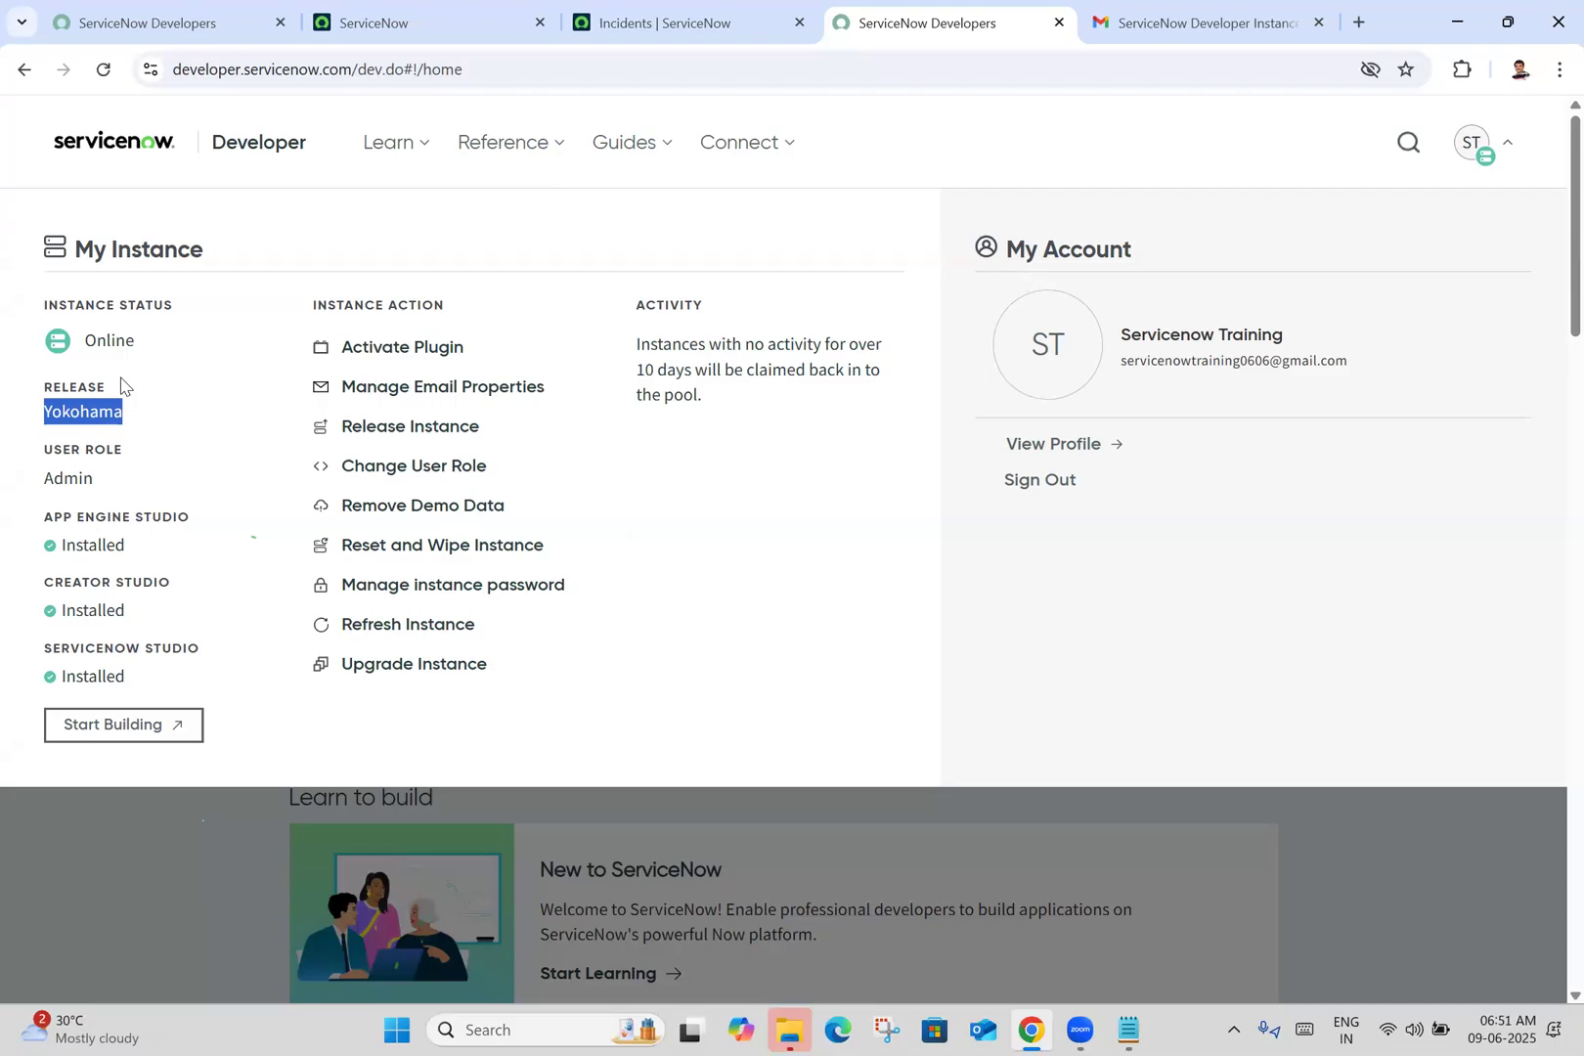
click(239, 271)
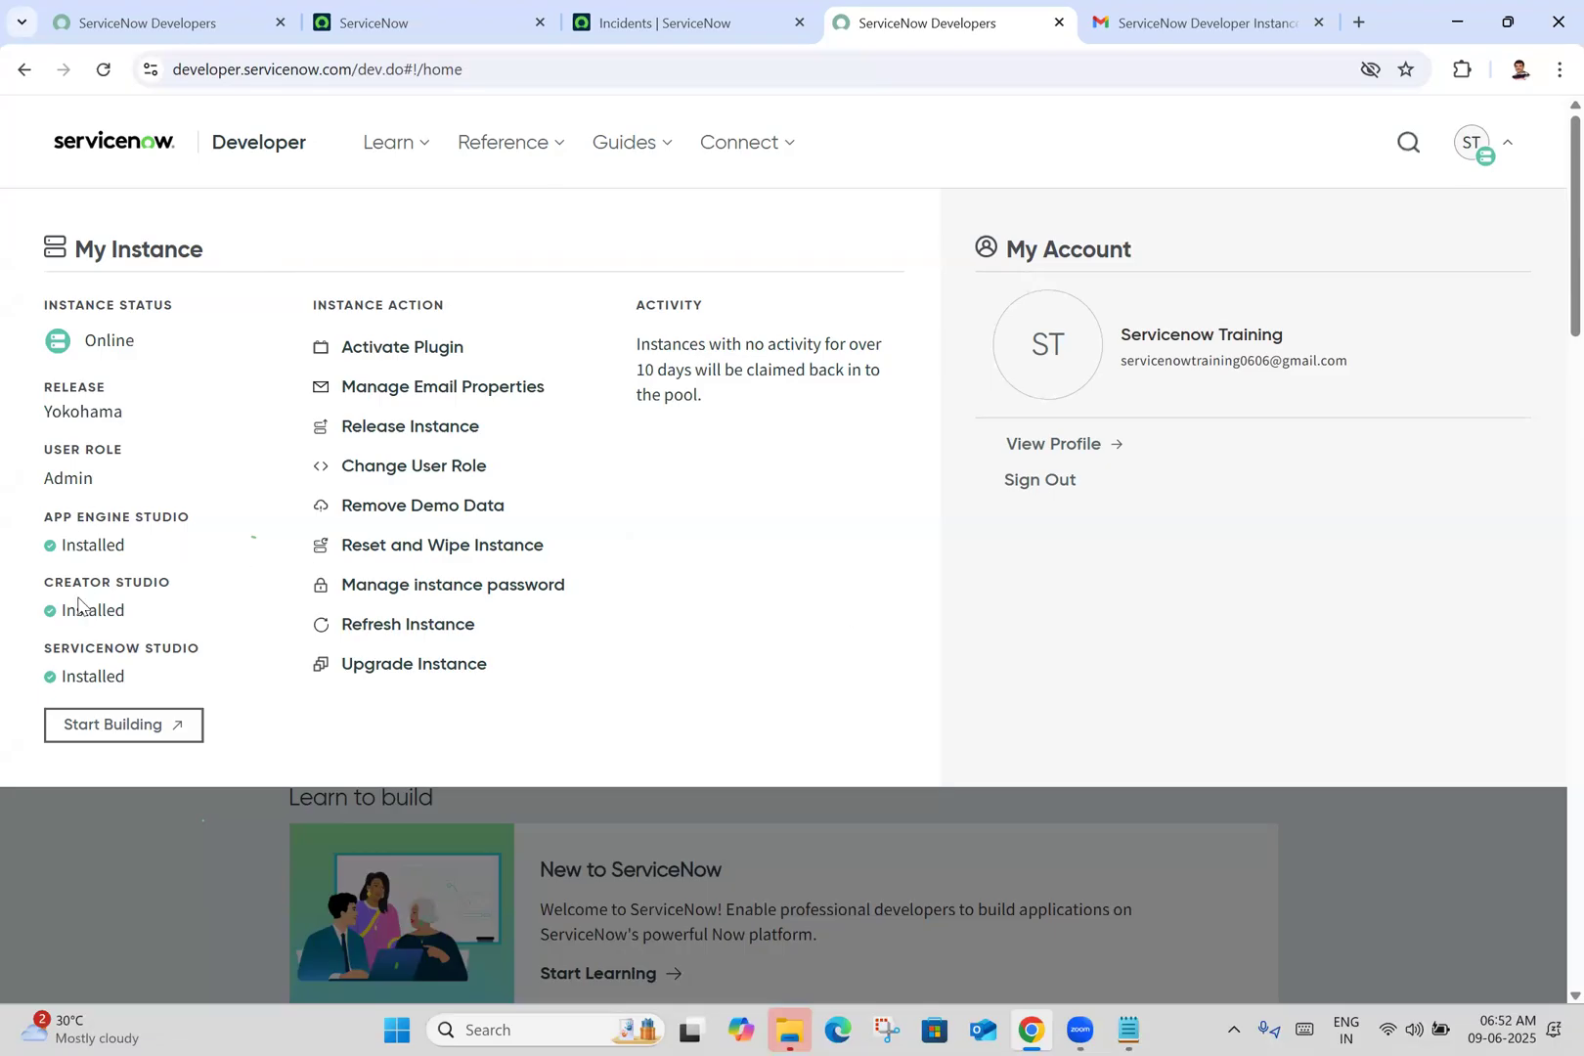
click(430, 674)
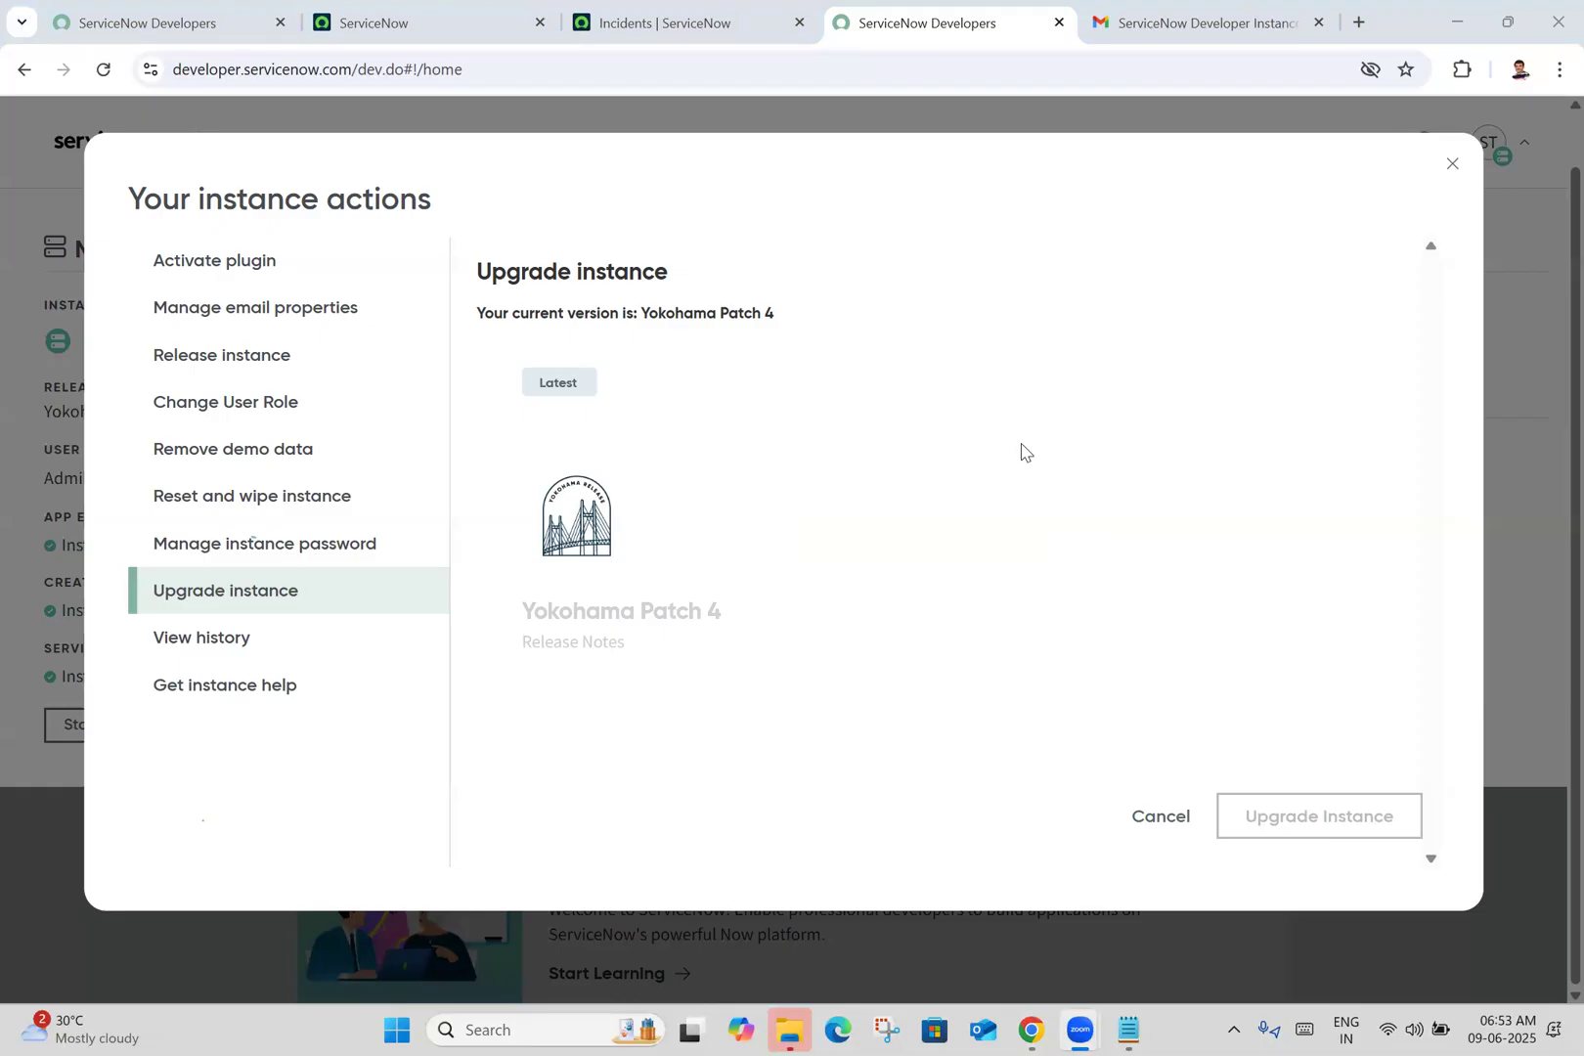
click(1449, 167)
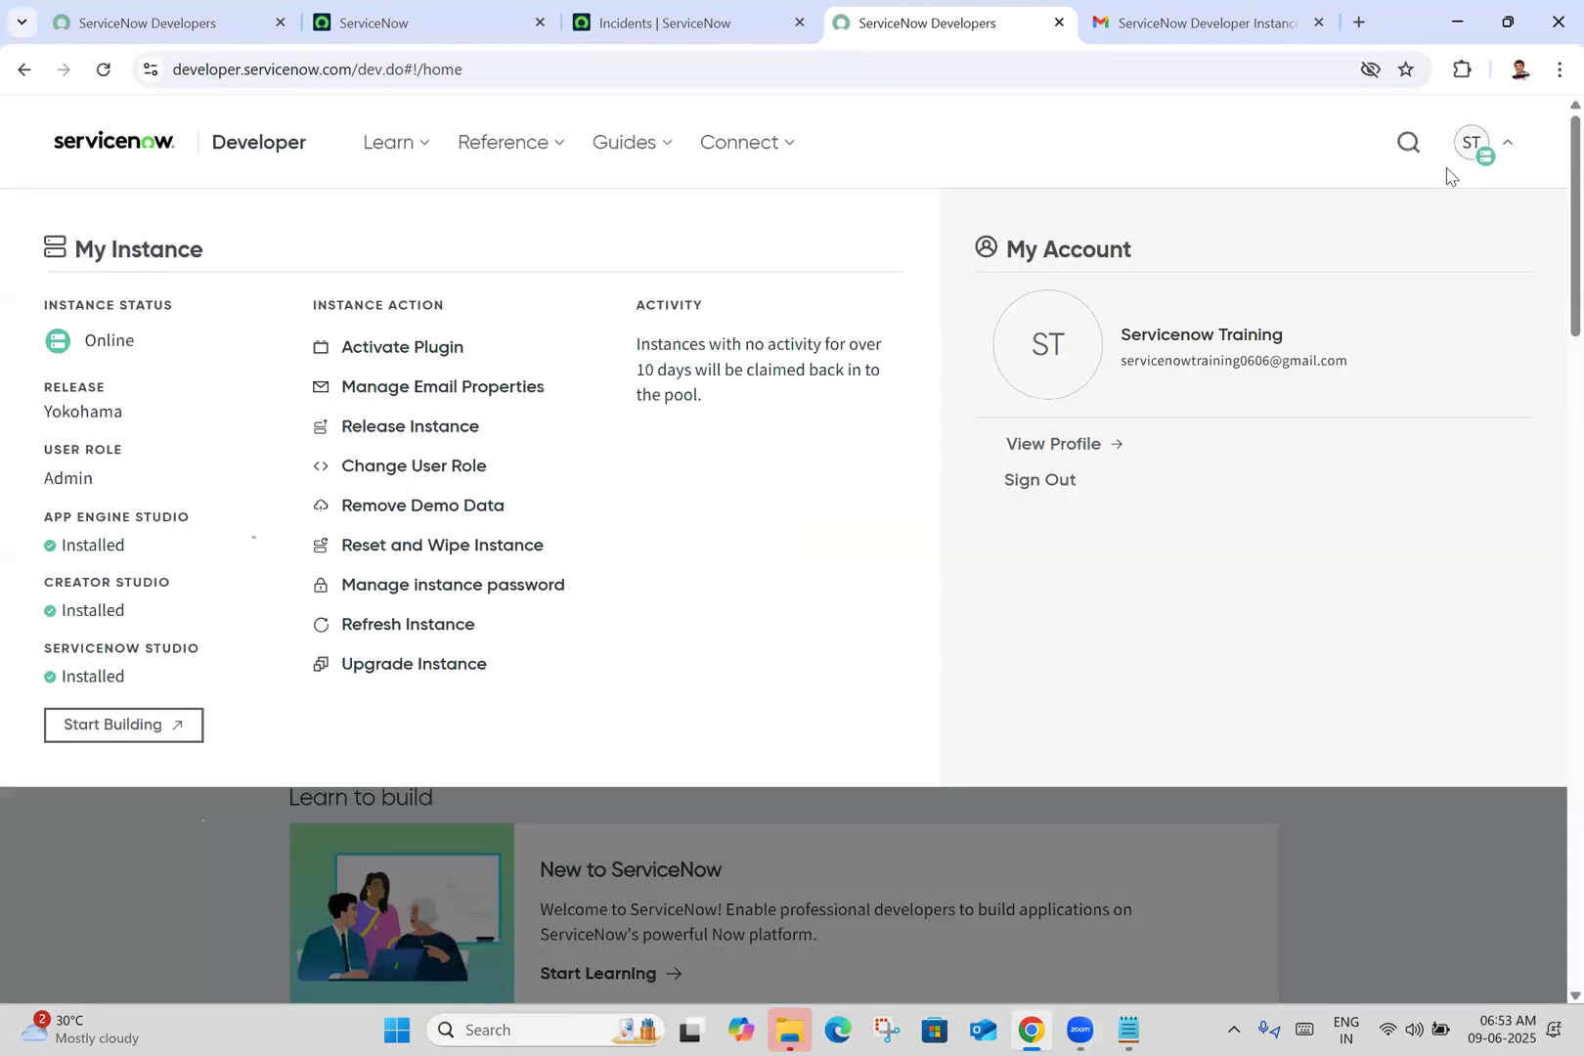
- Refresh the developer instance and wait until it shows Online on Yokohama again
click(412, 630)
click(101, 23)
click(890, 5)
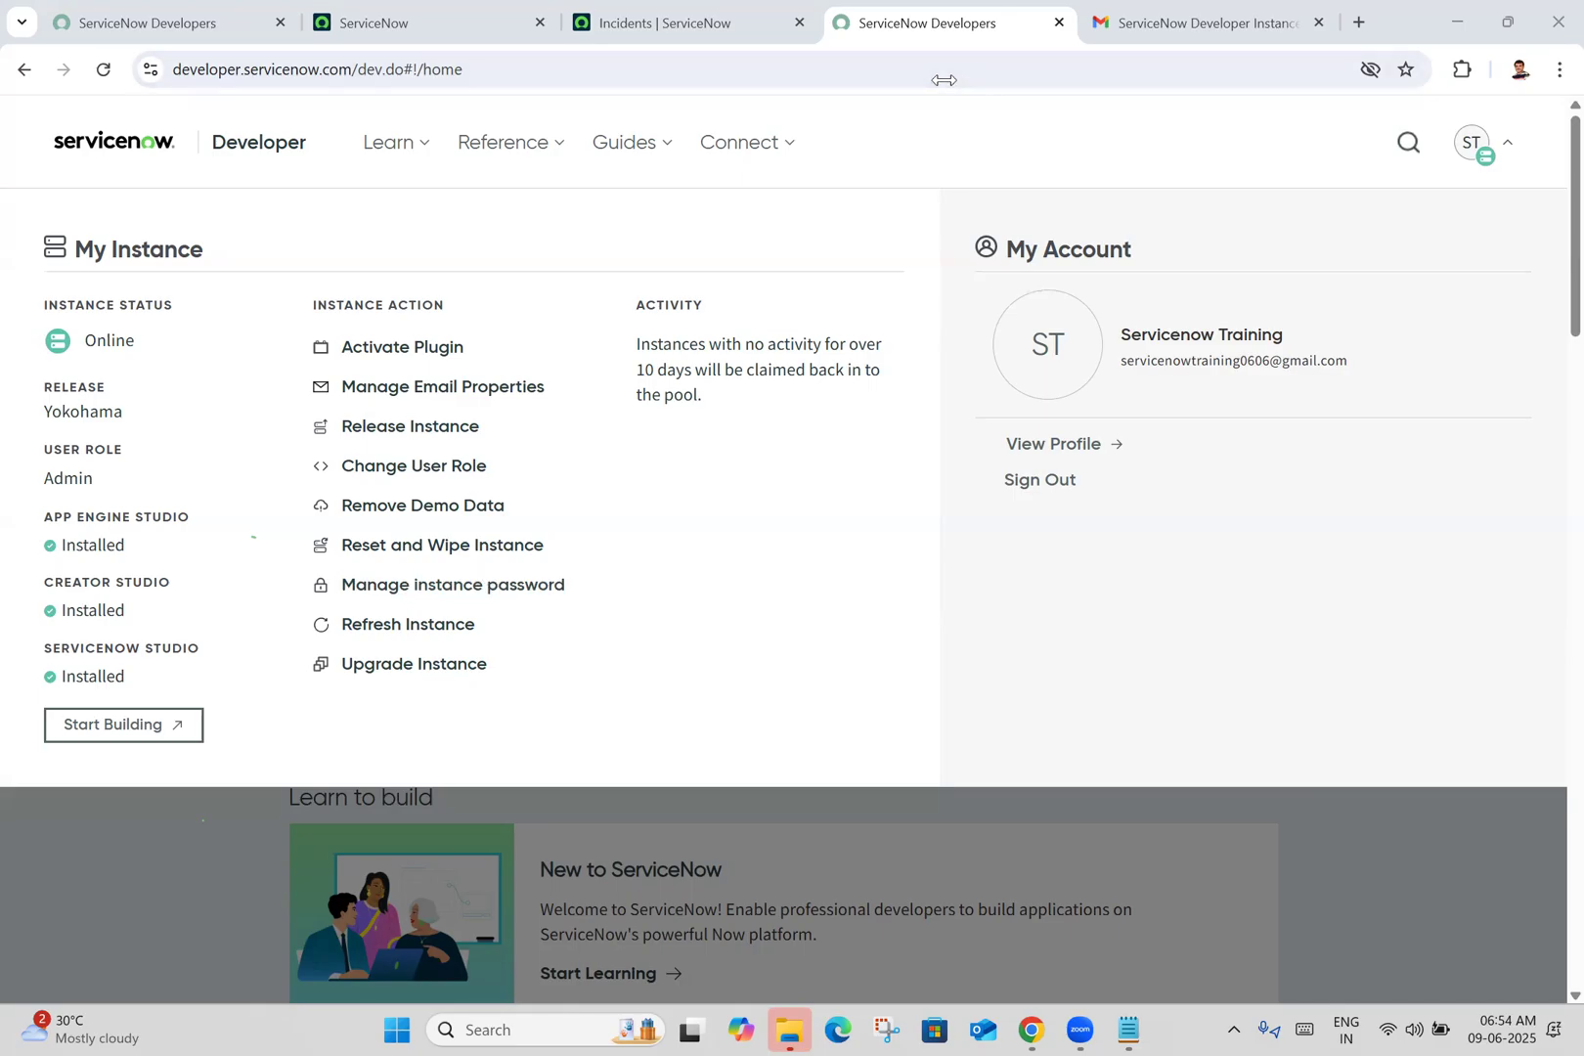
- Select Discovery in the Activate Plugin list, browse the plugins, then go to the Creator Studio home page
click(398, 354)
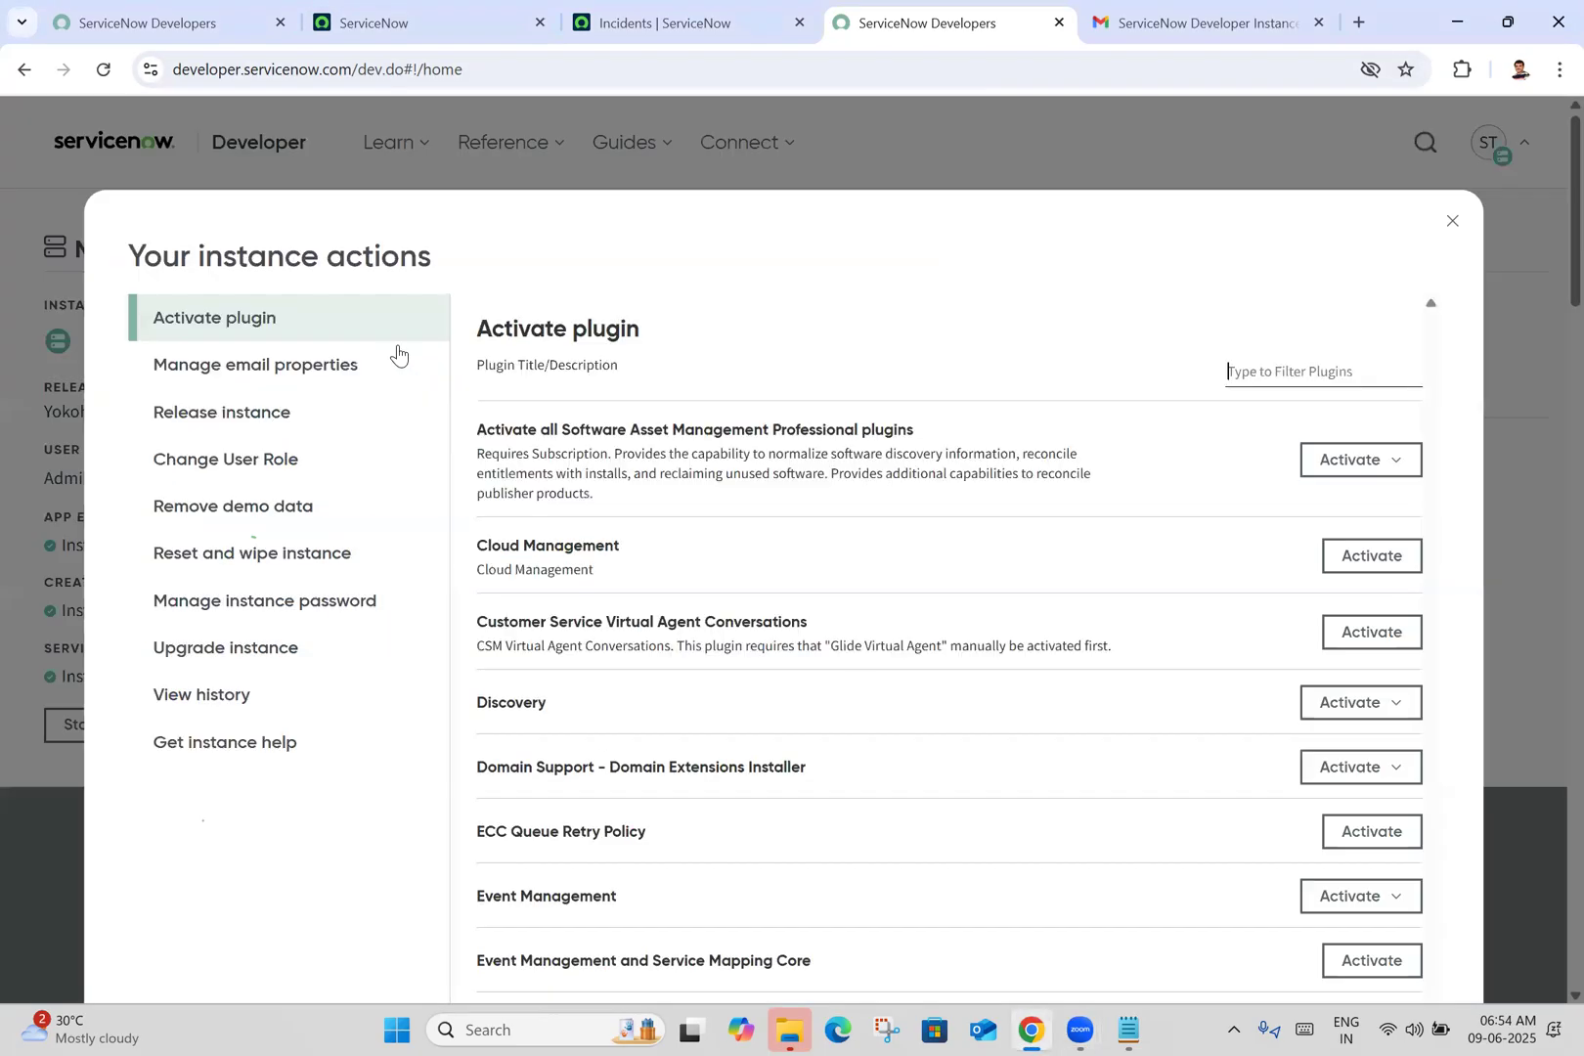
double_click(544, 721)
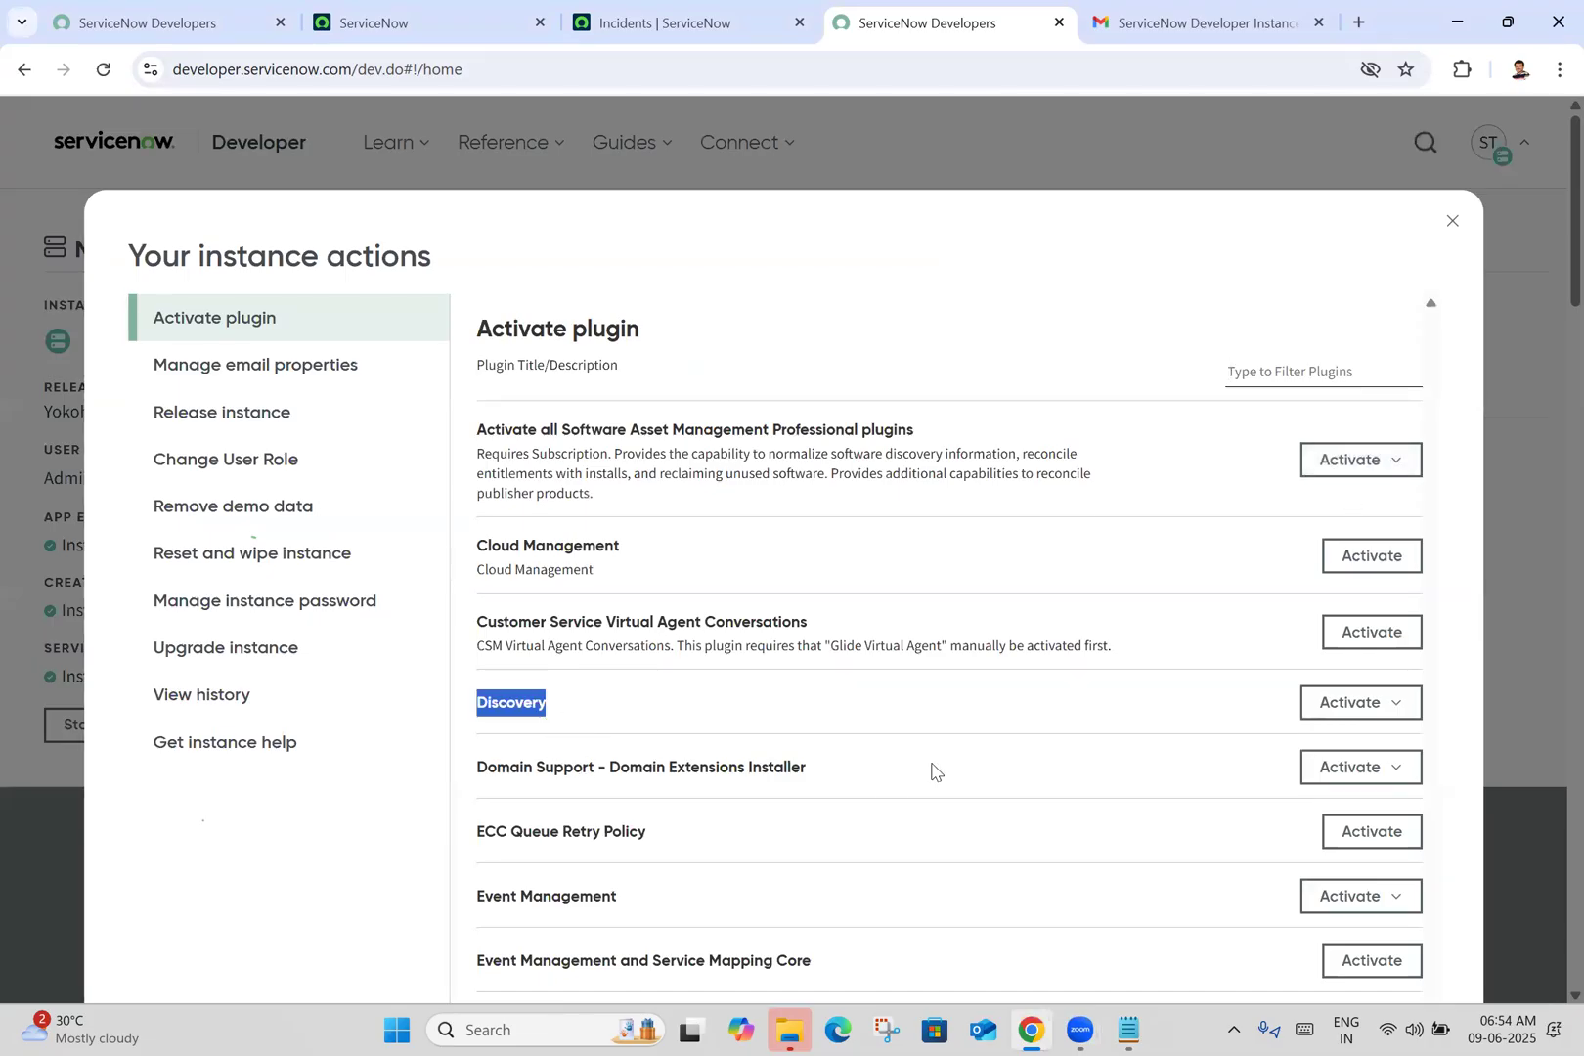
scroll(891, 484, down, 15)
scroll(889, 484, up, 4)
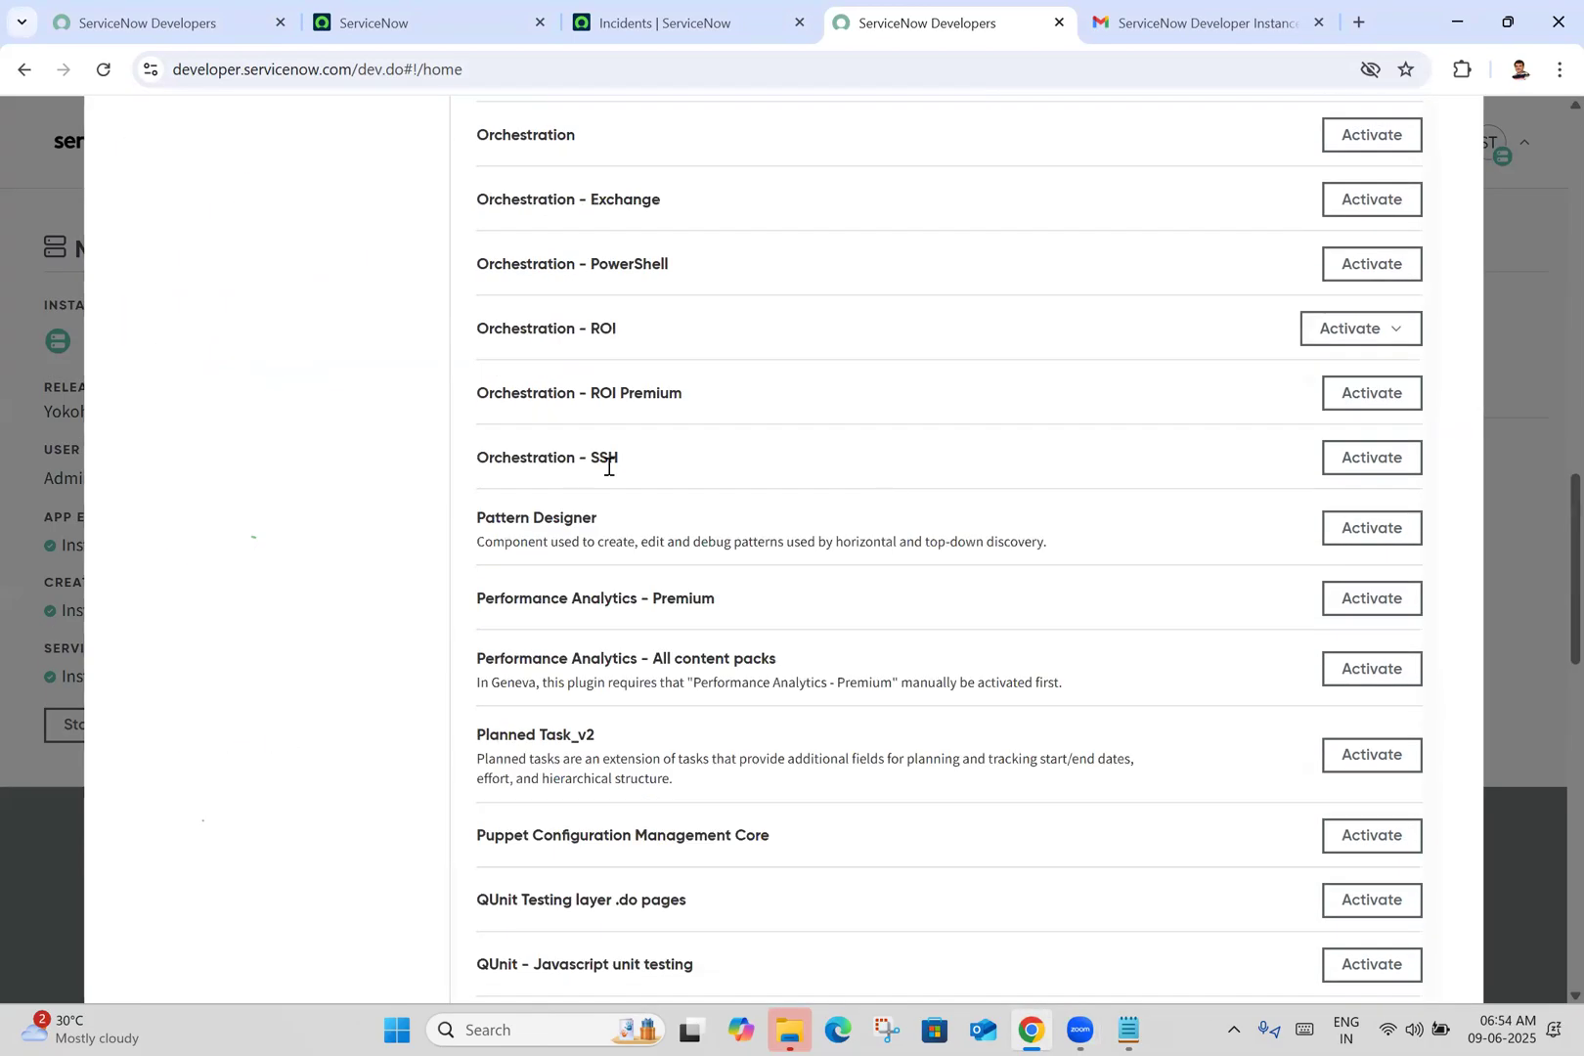
scroll(609, 467, up, 5)
scroll(608, 467, down, 15)
scroll(608, 468, up, 12)
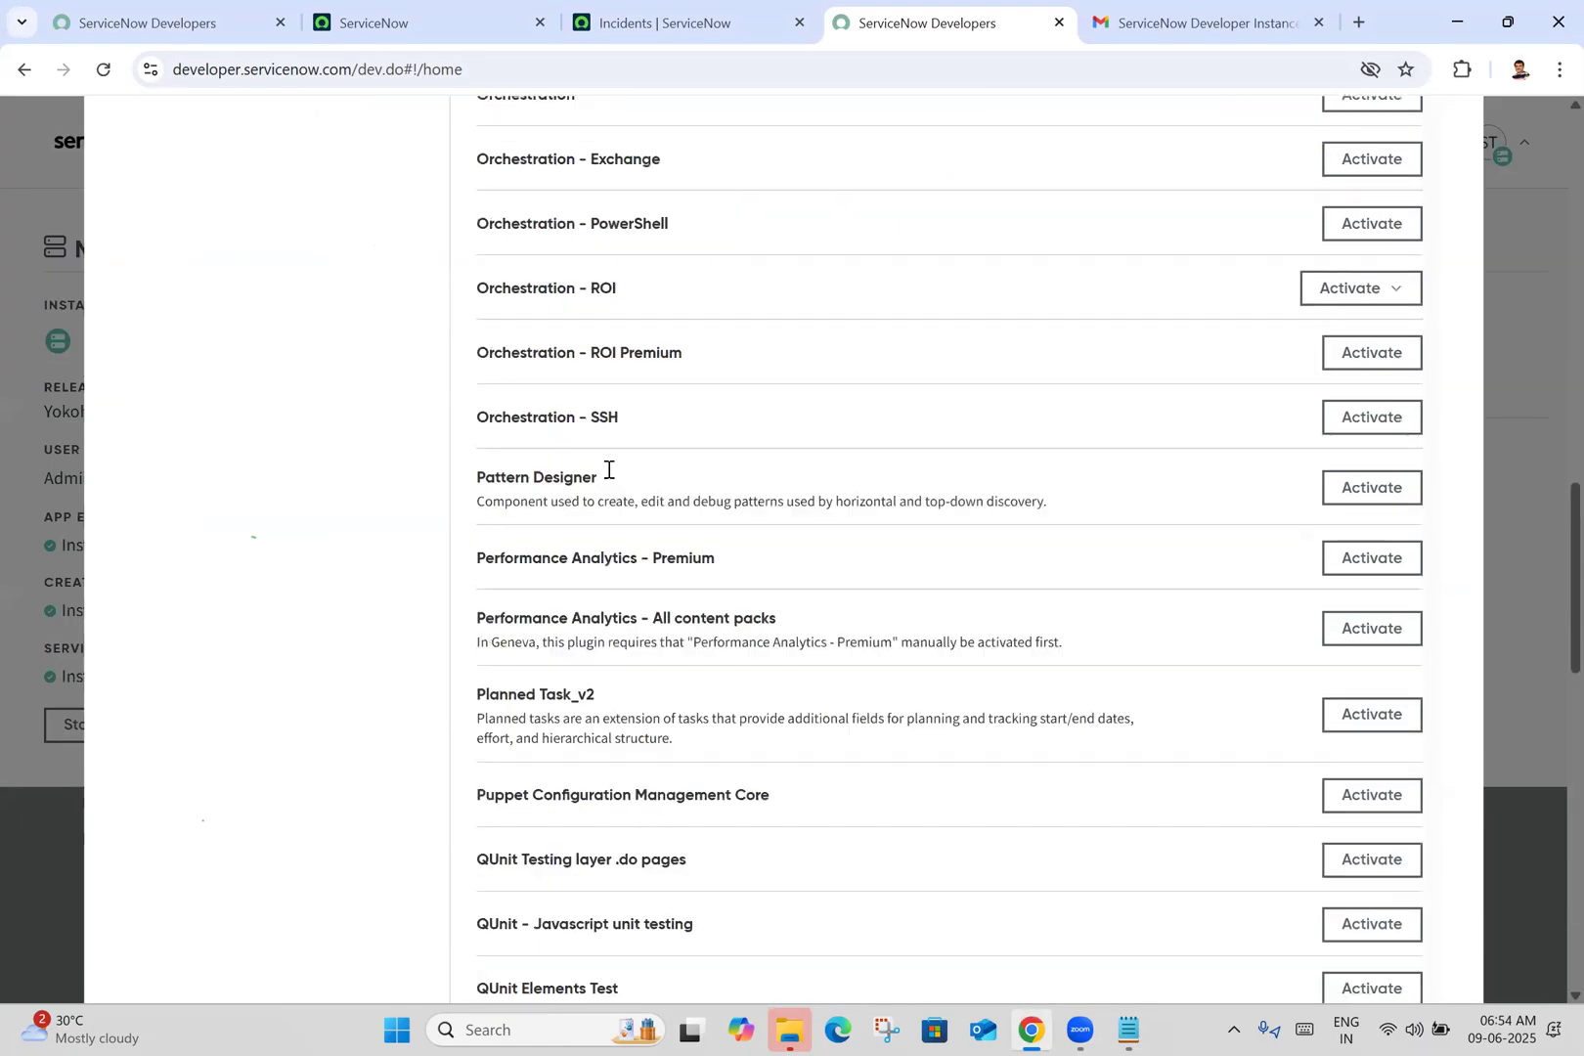
scroll(609, 470, up, 18)
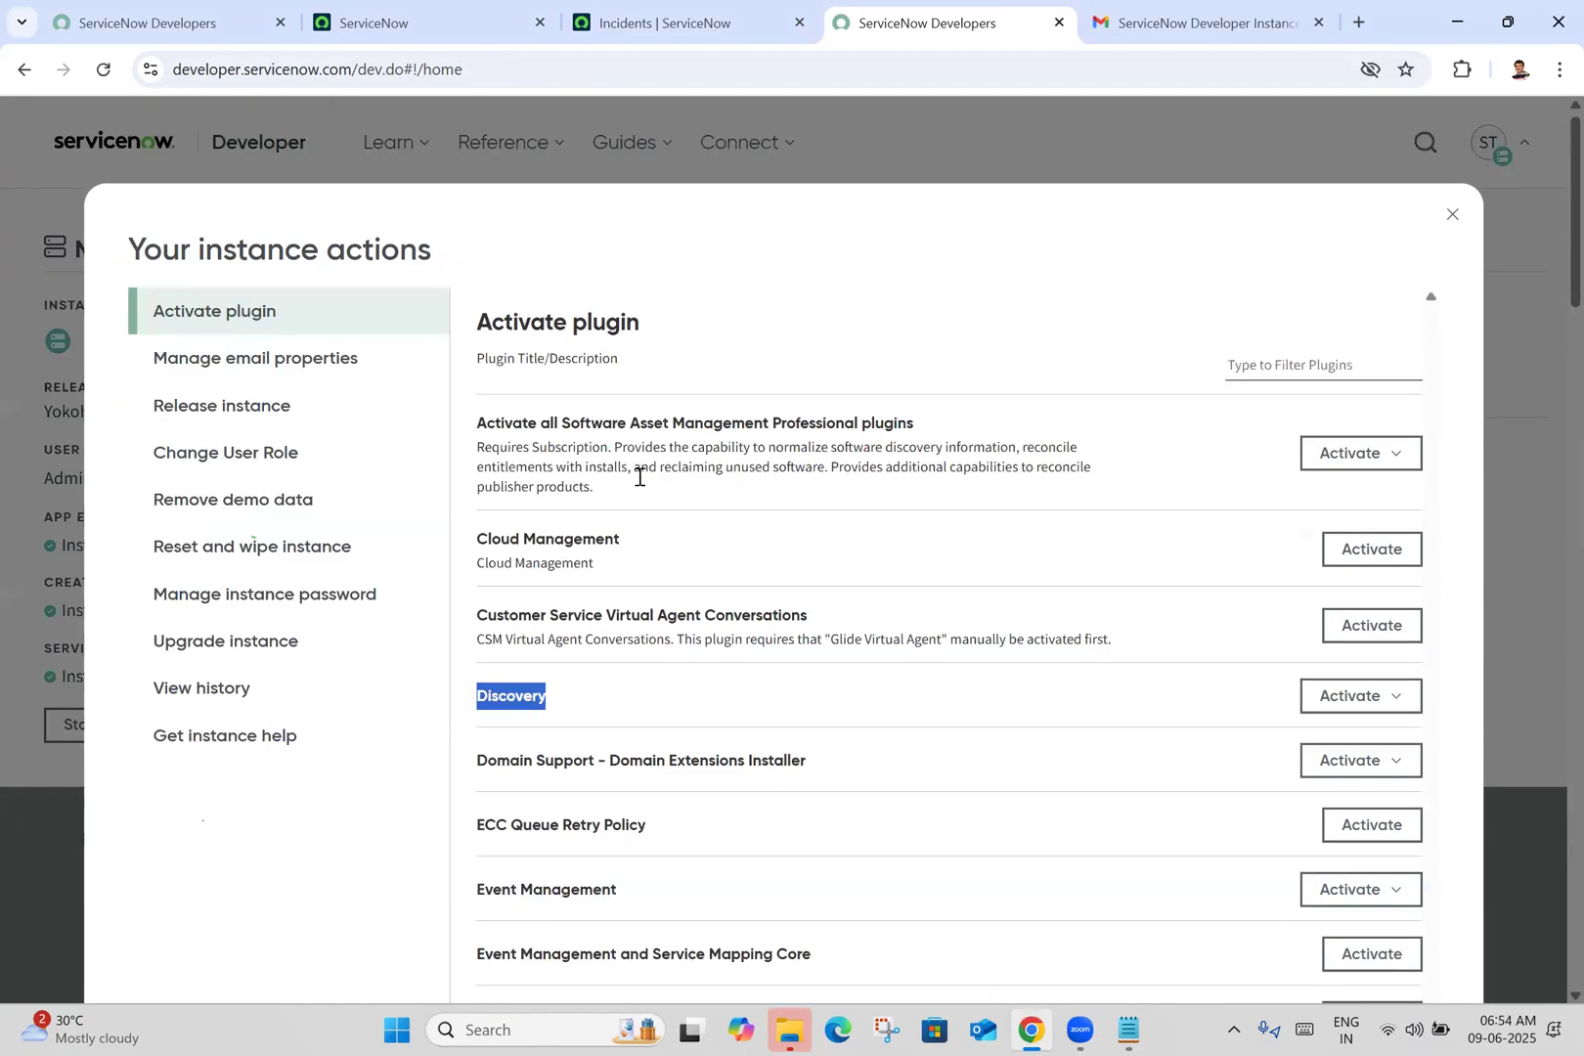
scroll(637, 477, up, 1)
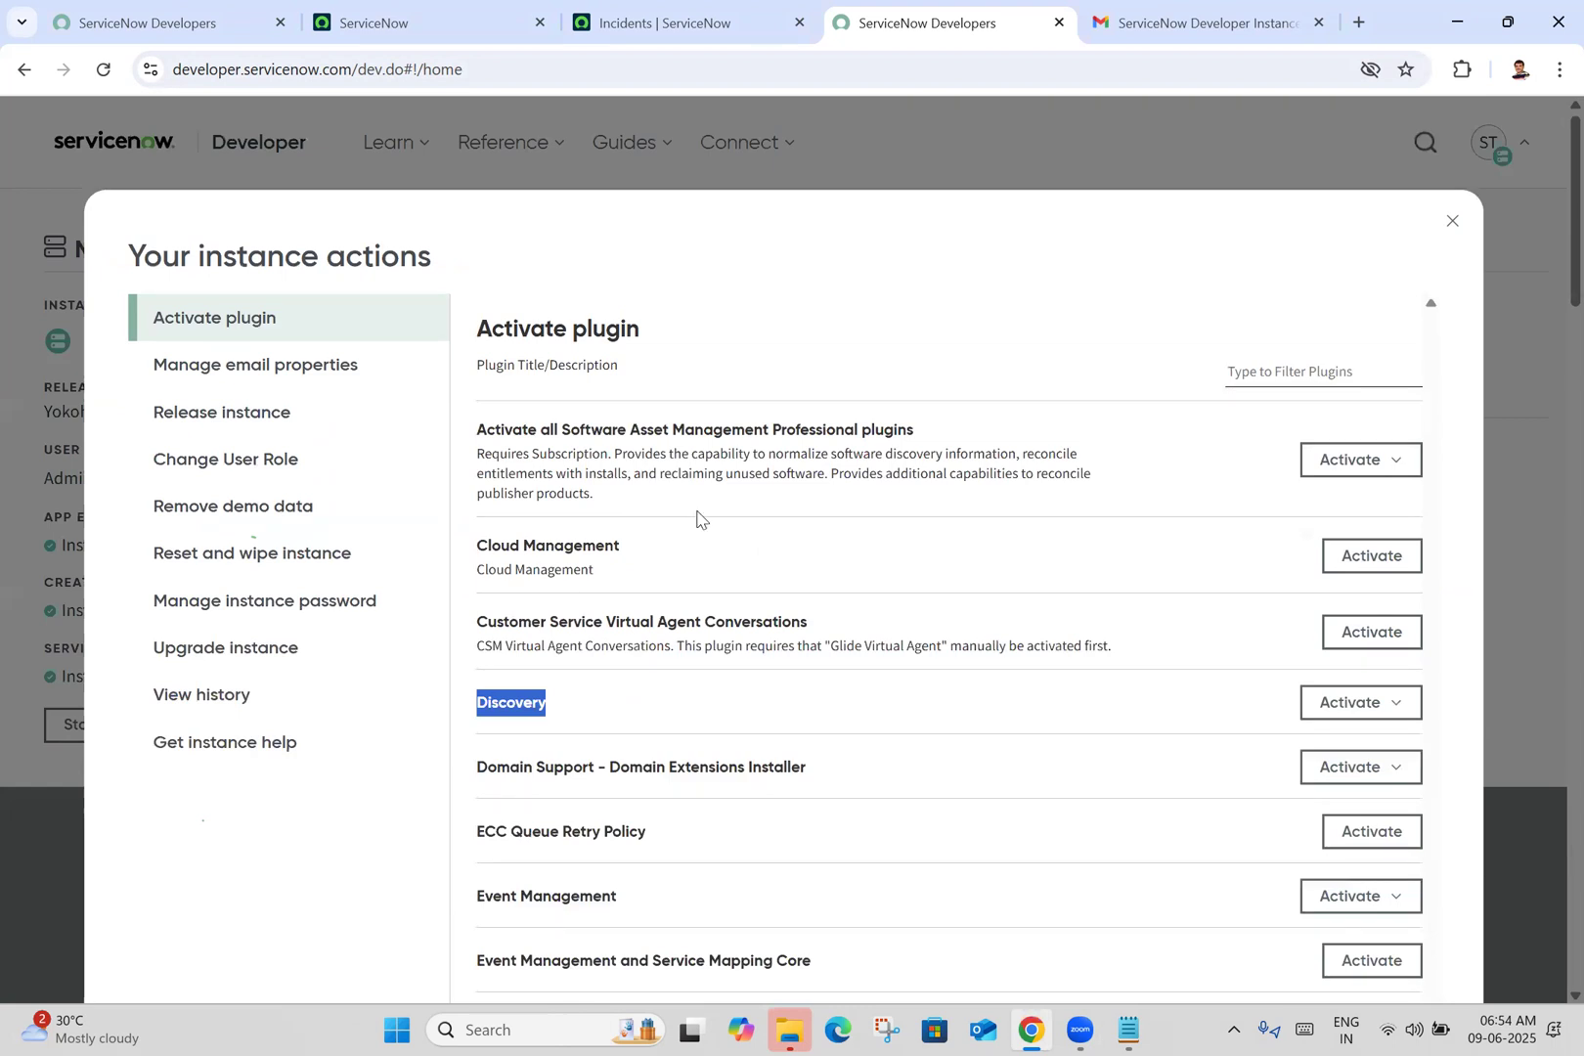
click(665, 21)
click(322, 24)
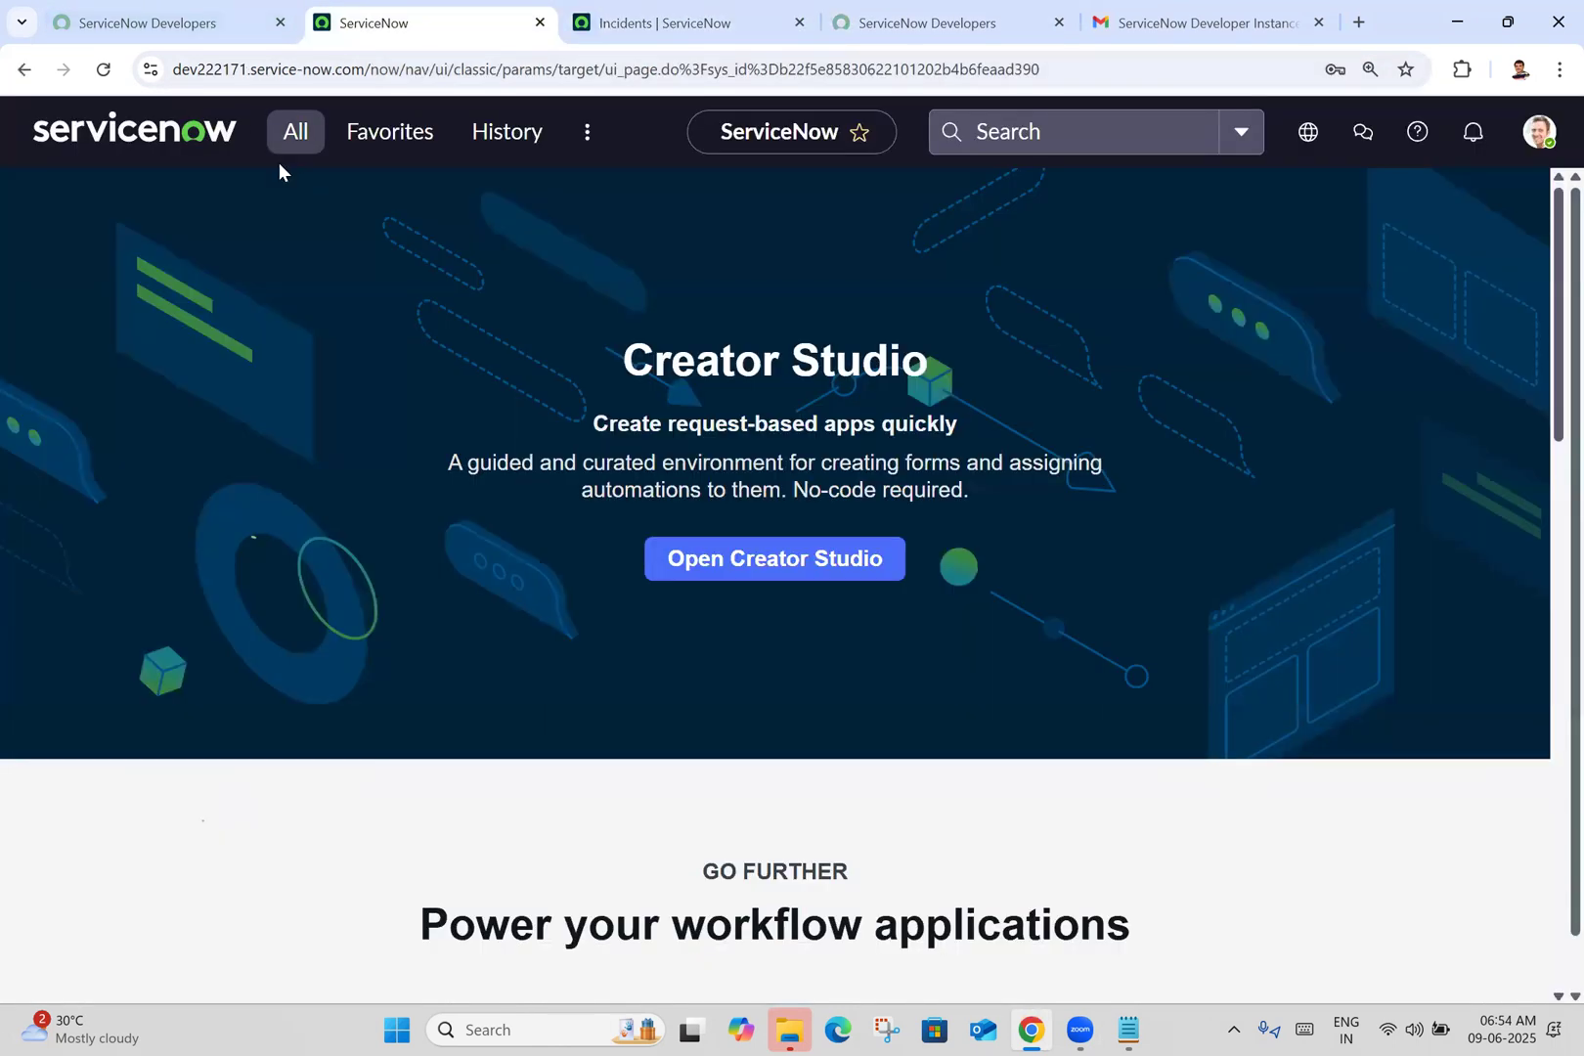
- Filter the All menu on 'discovery', see No Results, and return to the Developer Portal's plugin list
click(292, 133)
double_click(279, 212)
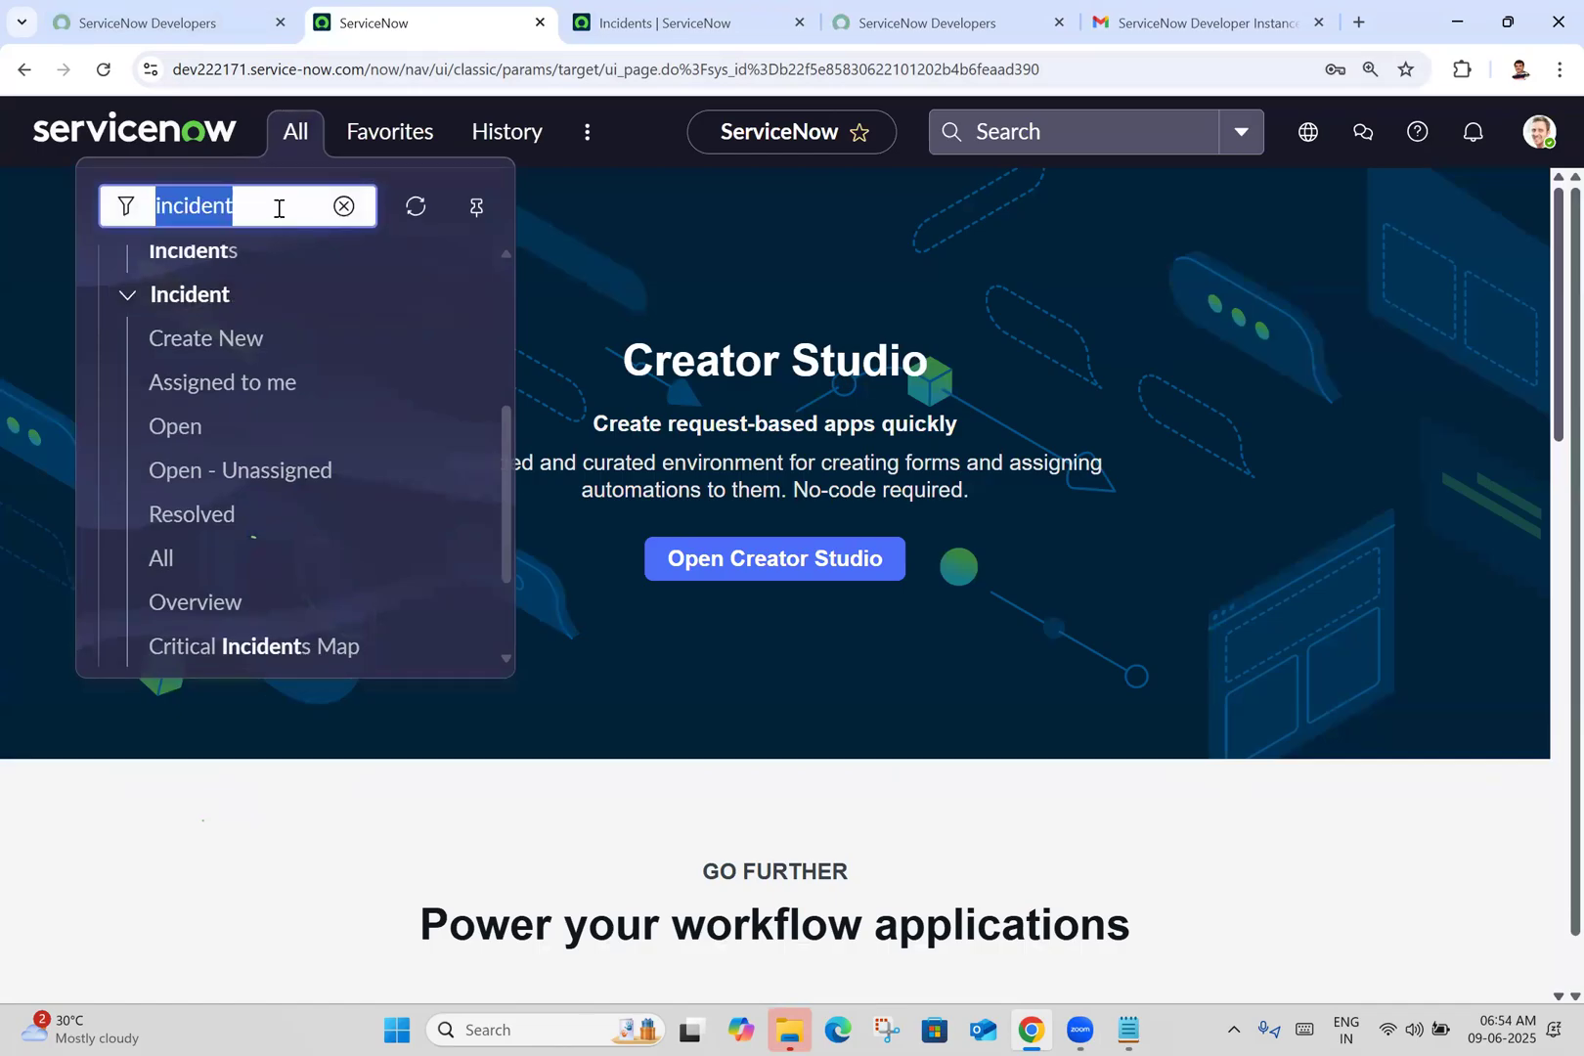
text(discovery)
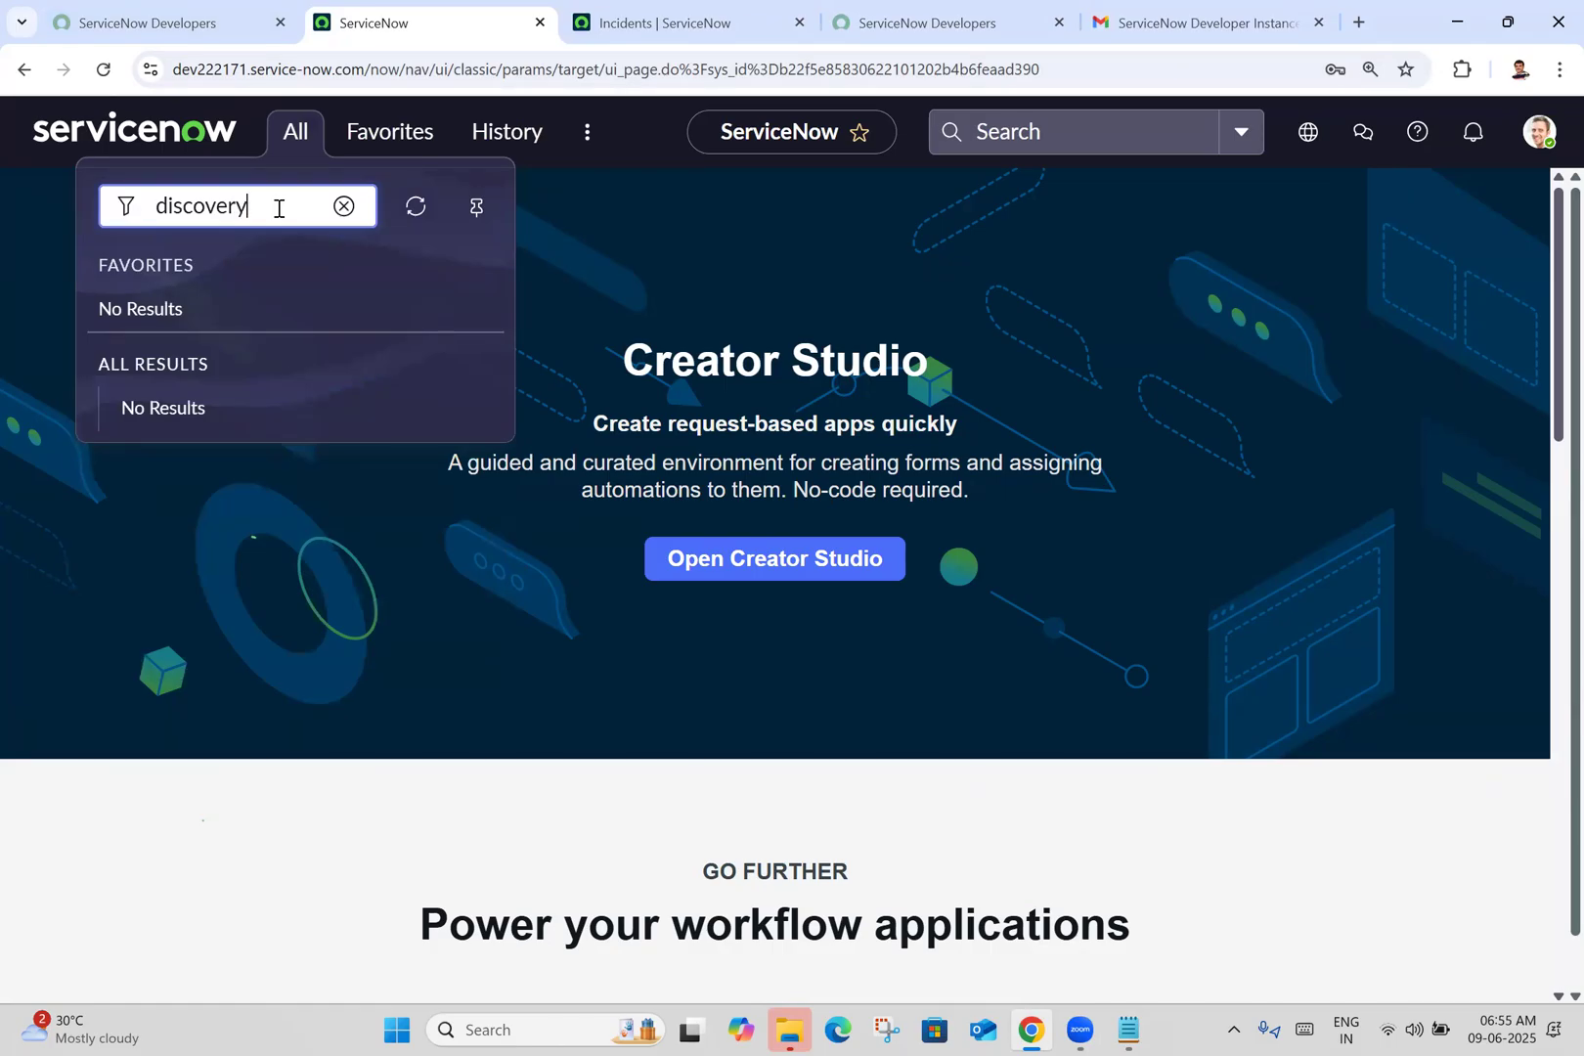
click(915, 21)
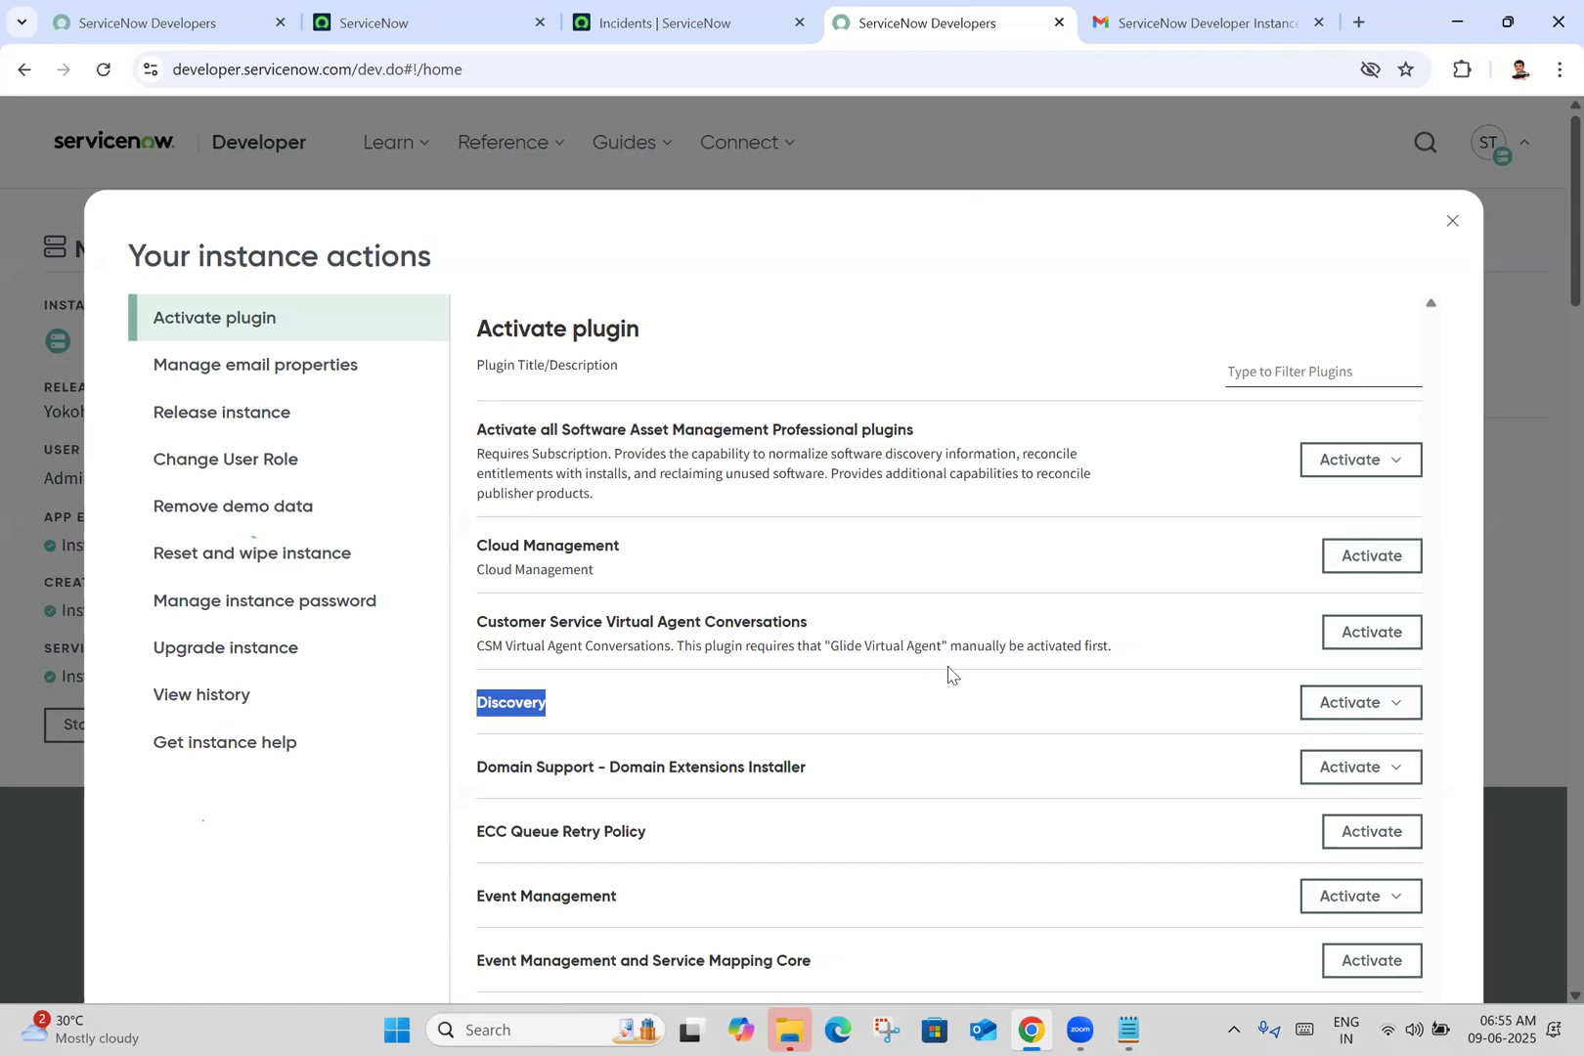
- Deselect Discovery and close the Your instance actions dialog to show My Instance
click(1076, 645)
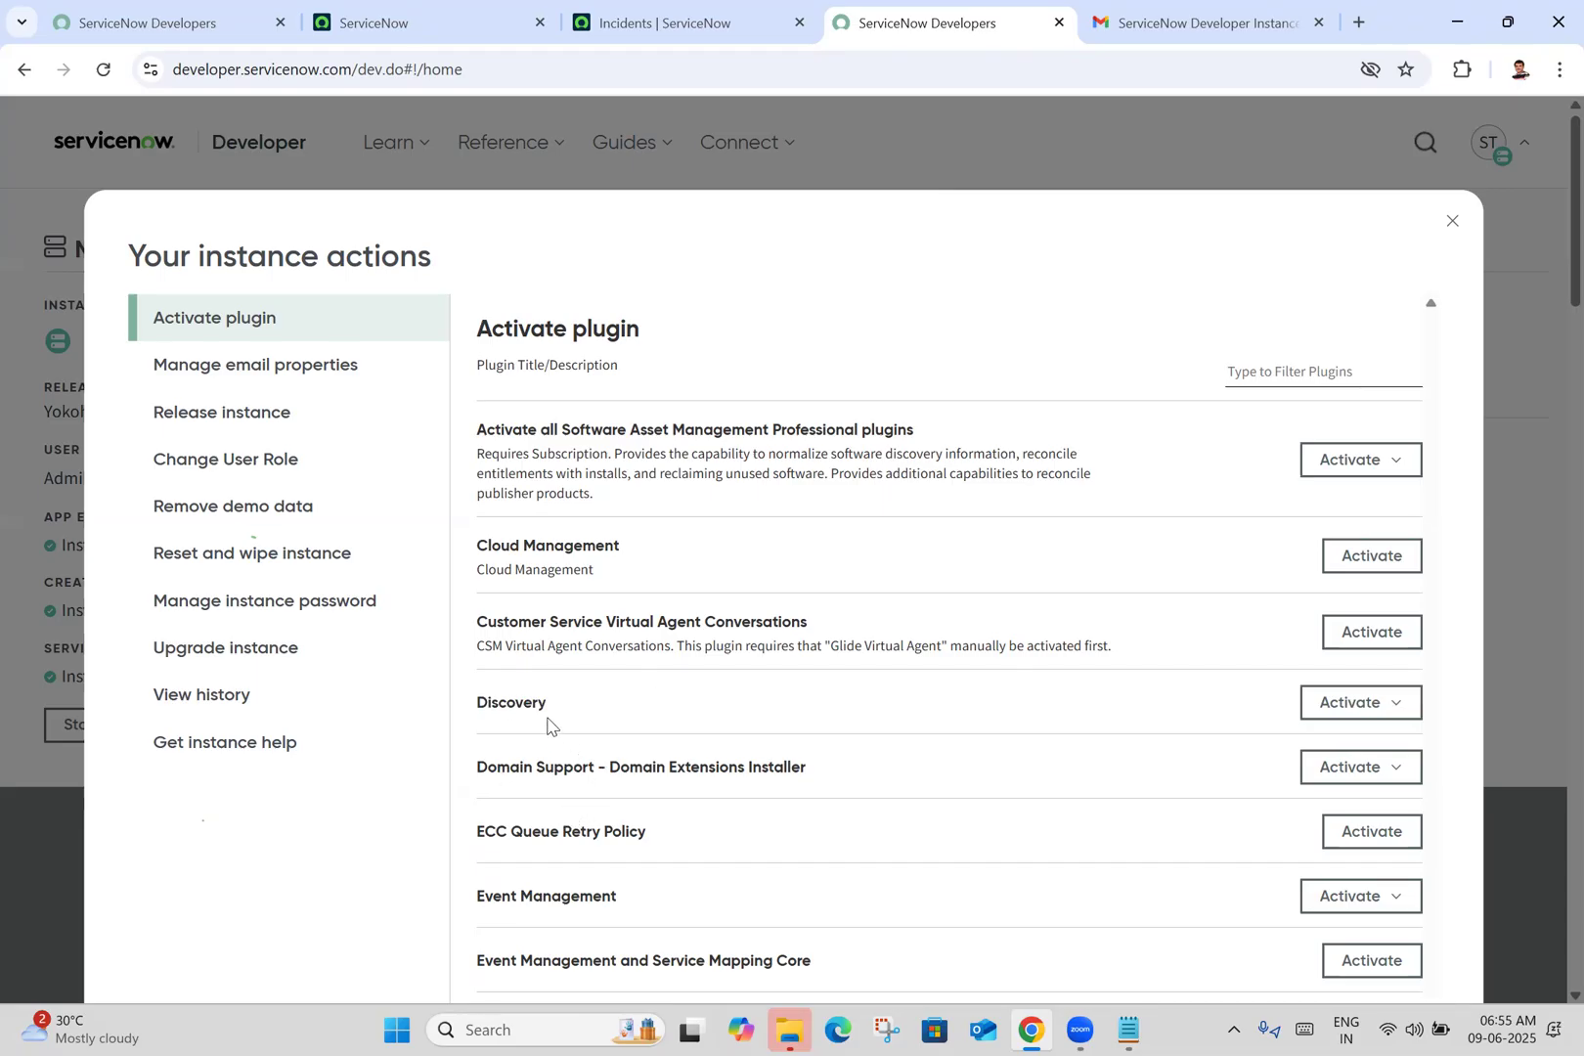
click(1453, 227)
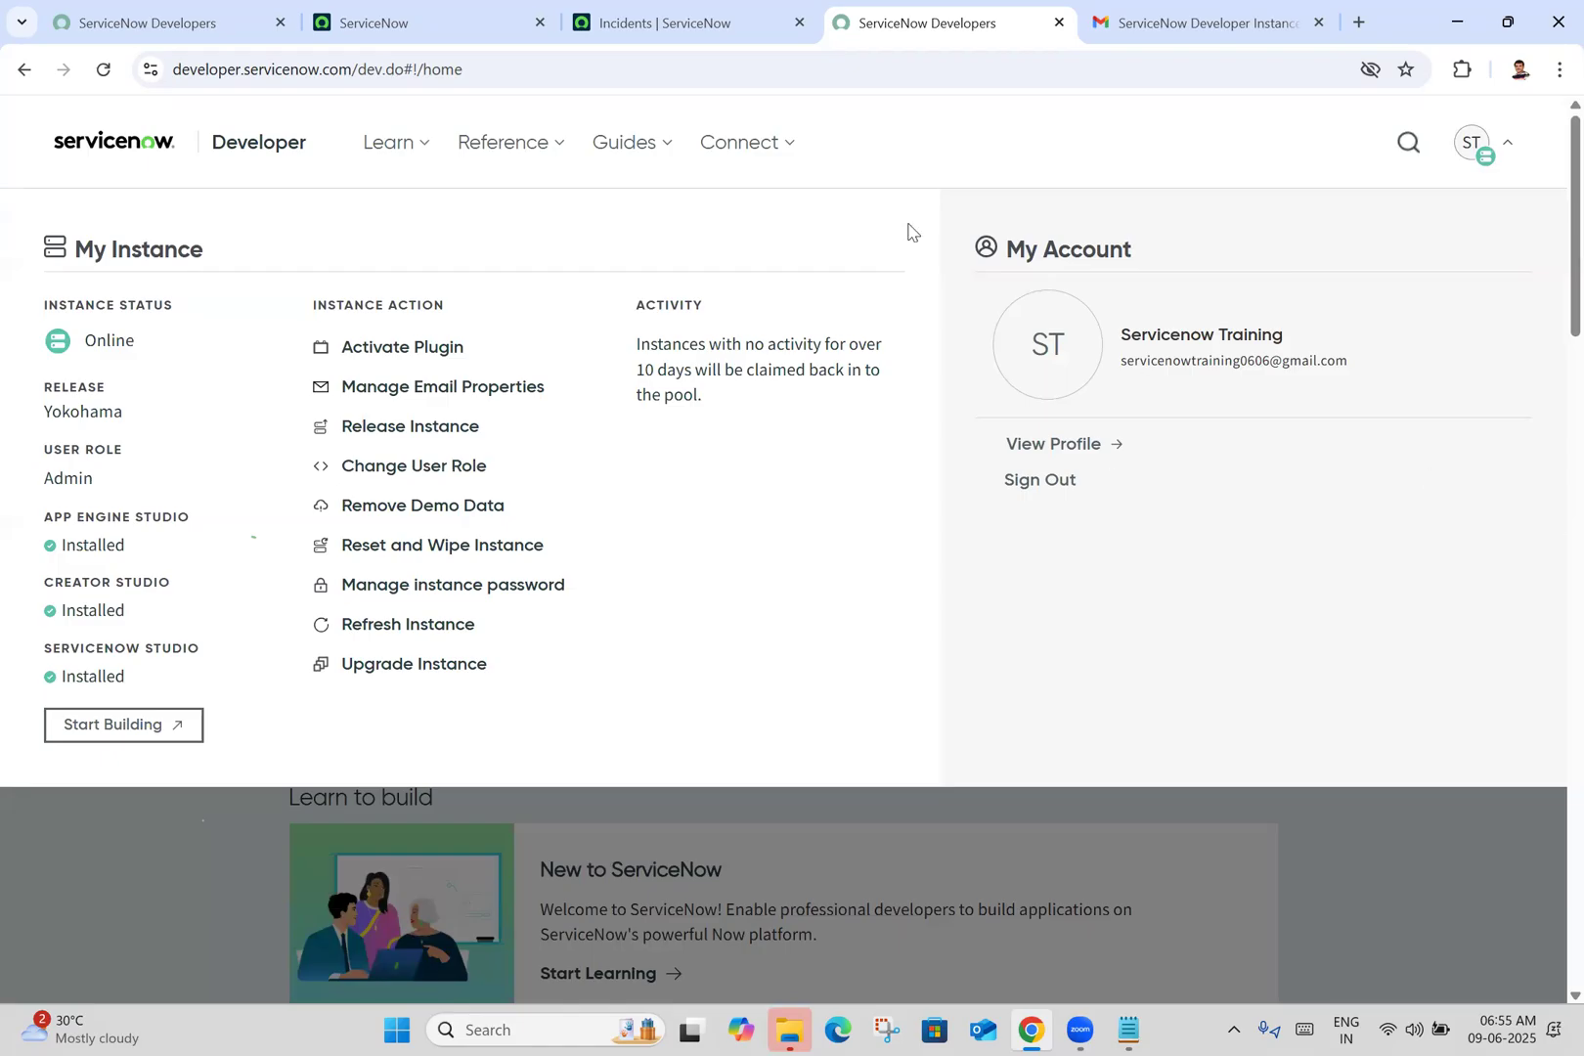
click(1295, 9)
- Close the Gmail, Incidents and duplicate ServiceNow Developers tabs
click(1318, 22)
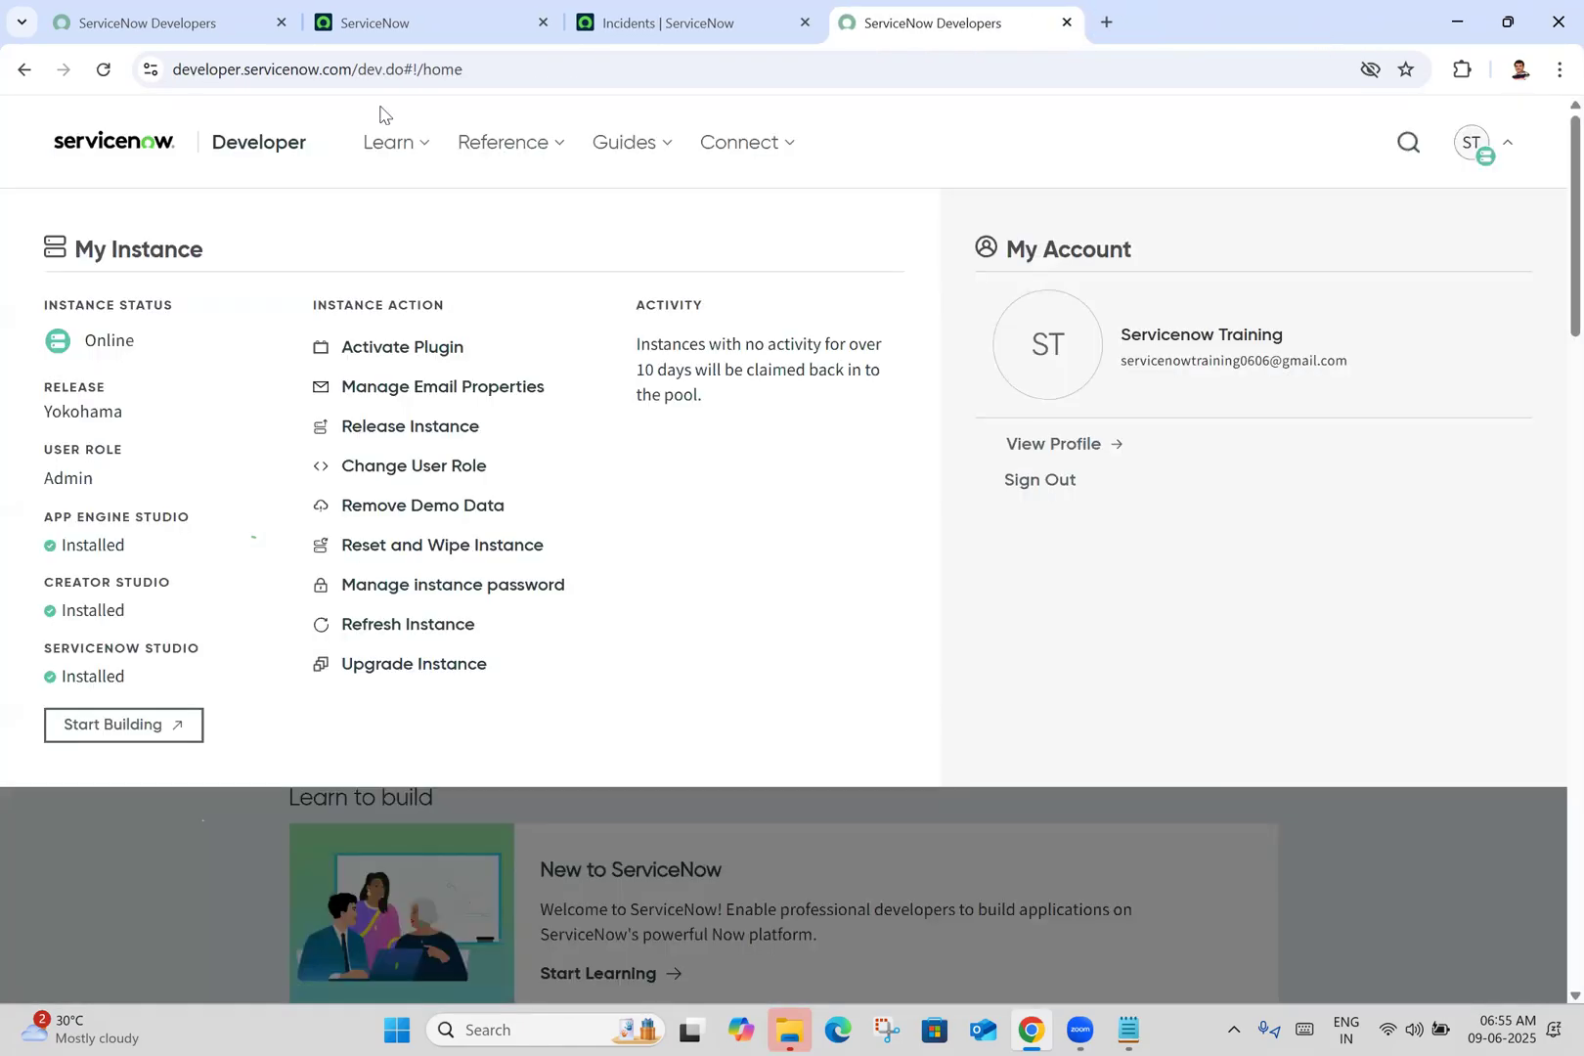
click(391, 22)
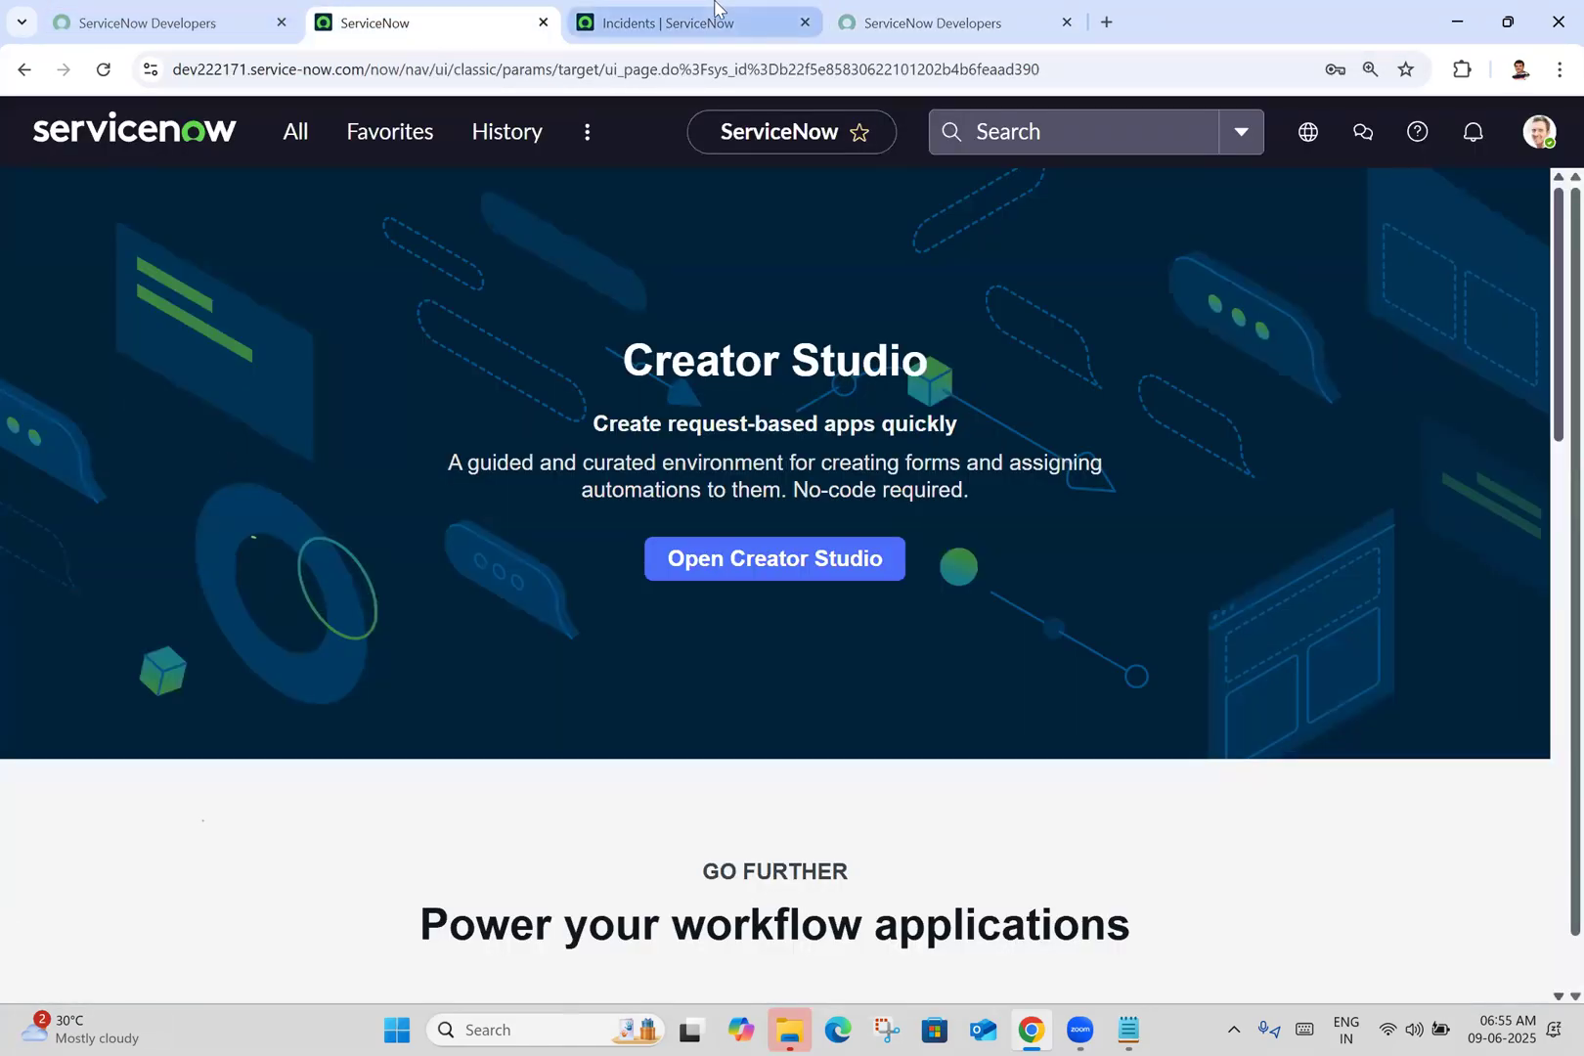
click(805, 22)
click(805, 21)
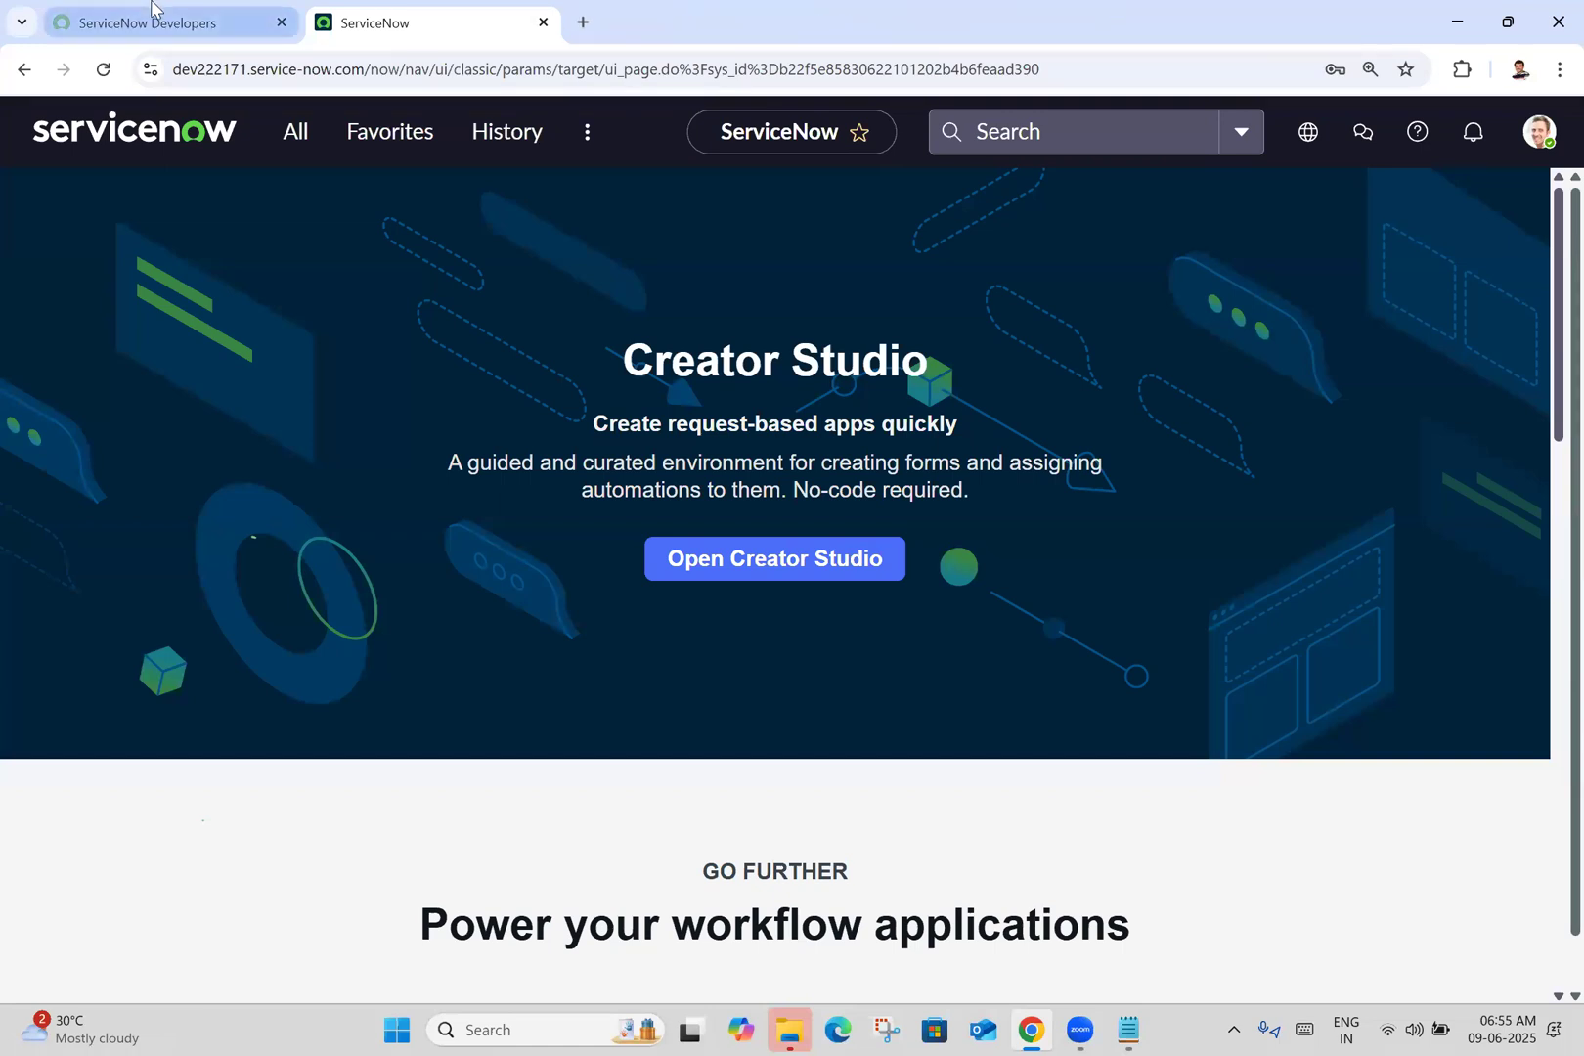
- Close the Developer Portal's My Instance panel, then open and dismiss the instance's user account menu
click(159, 22)
click(1521, 143)
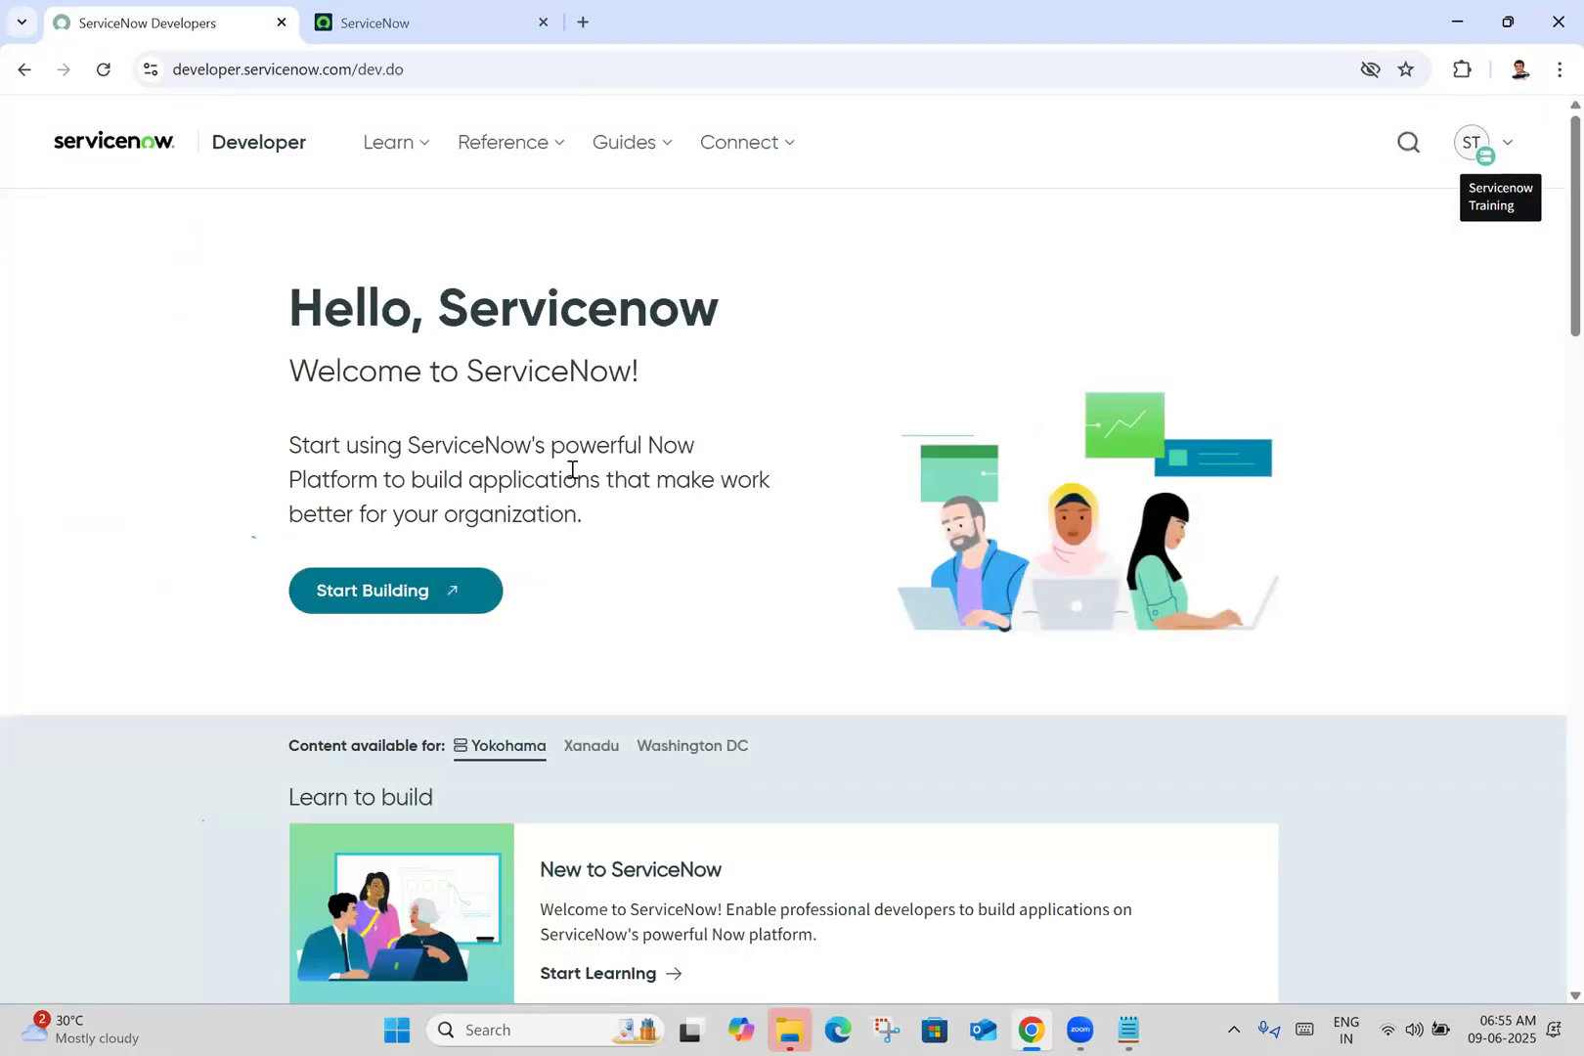
click(396, 21)
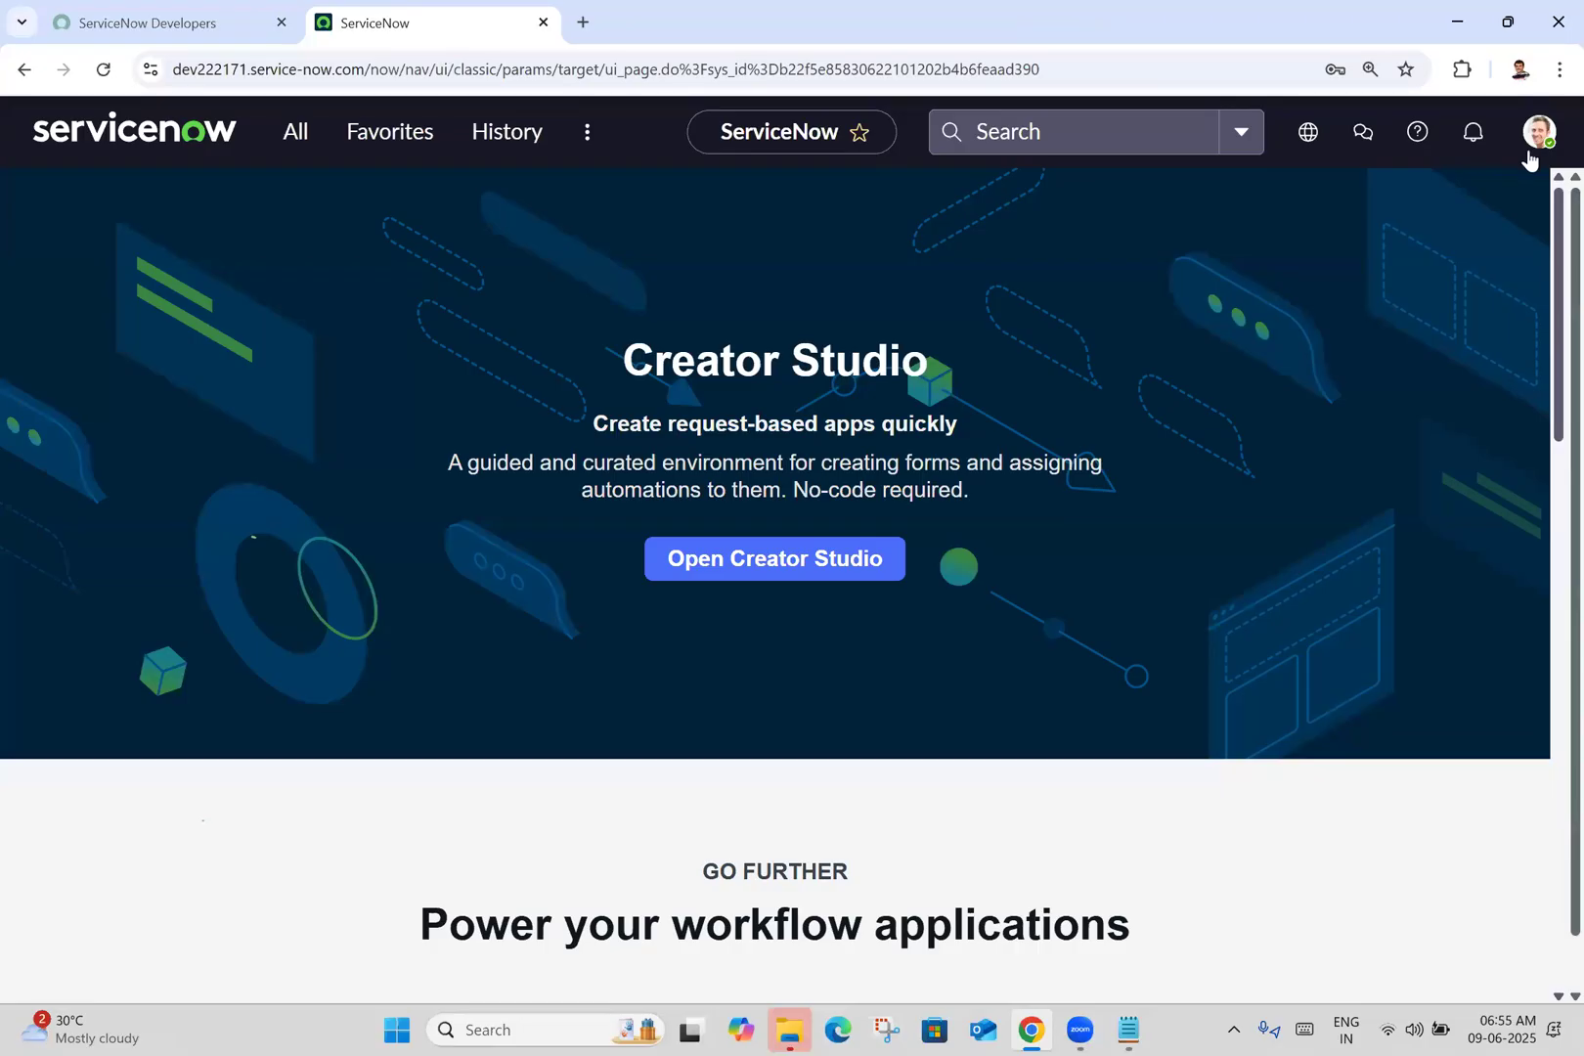
click(1538, 141)
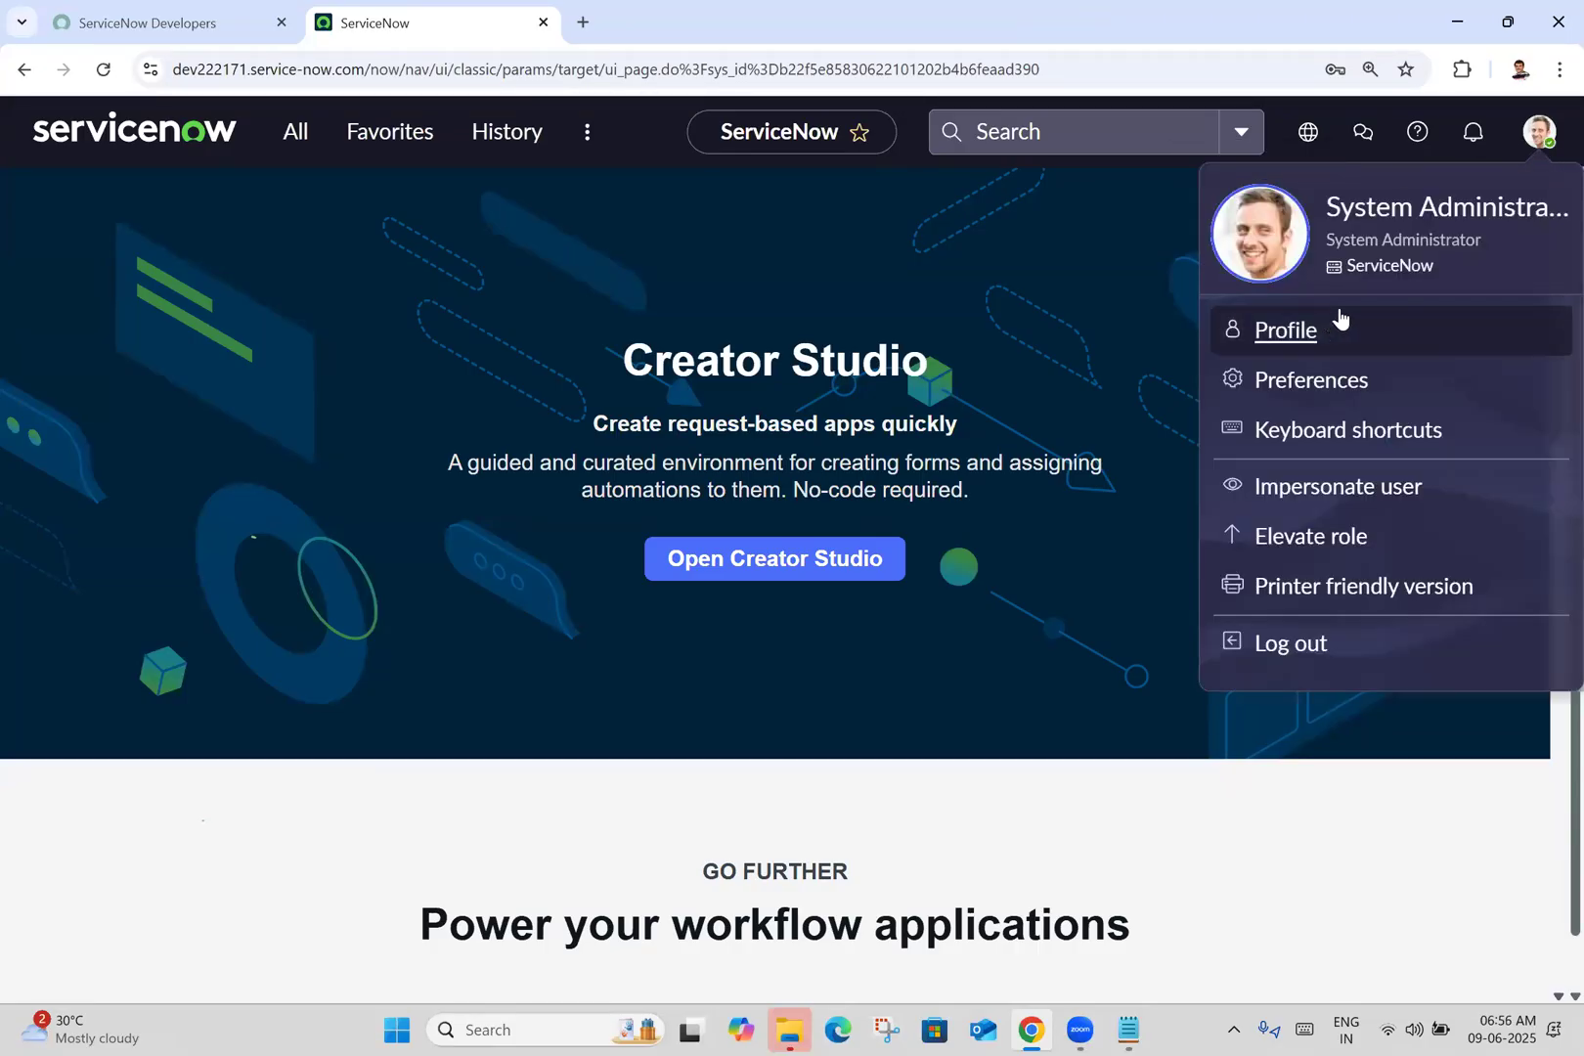
click(288, 267)
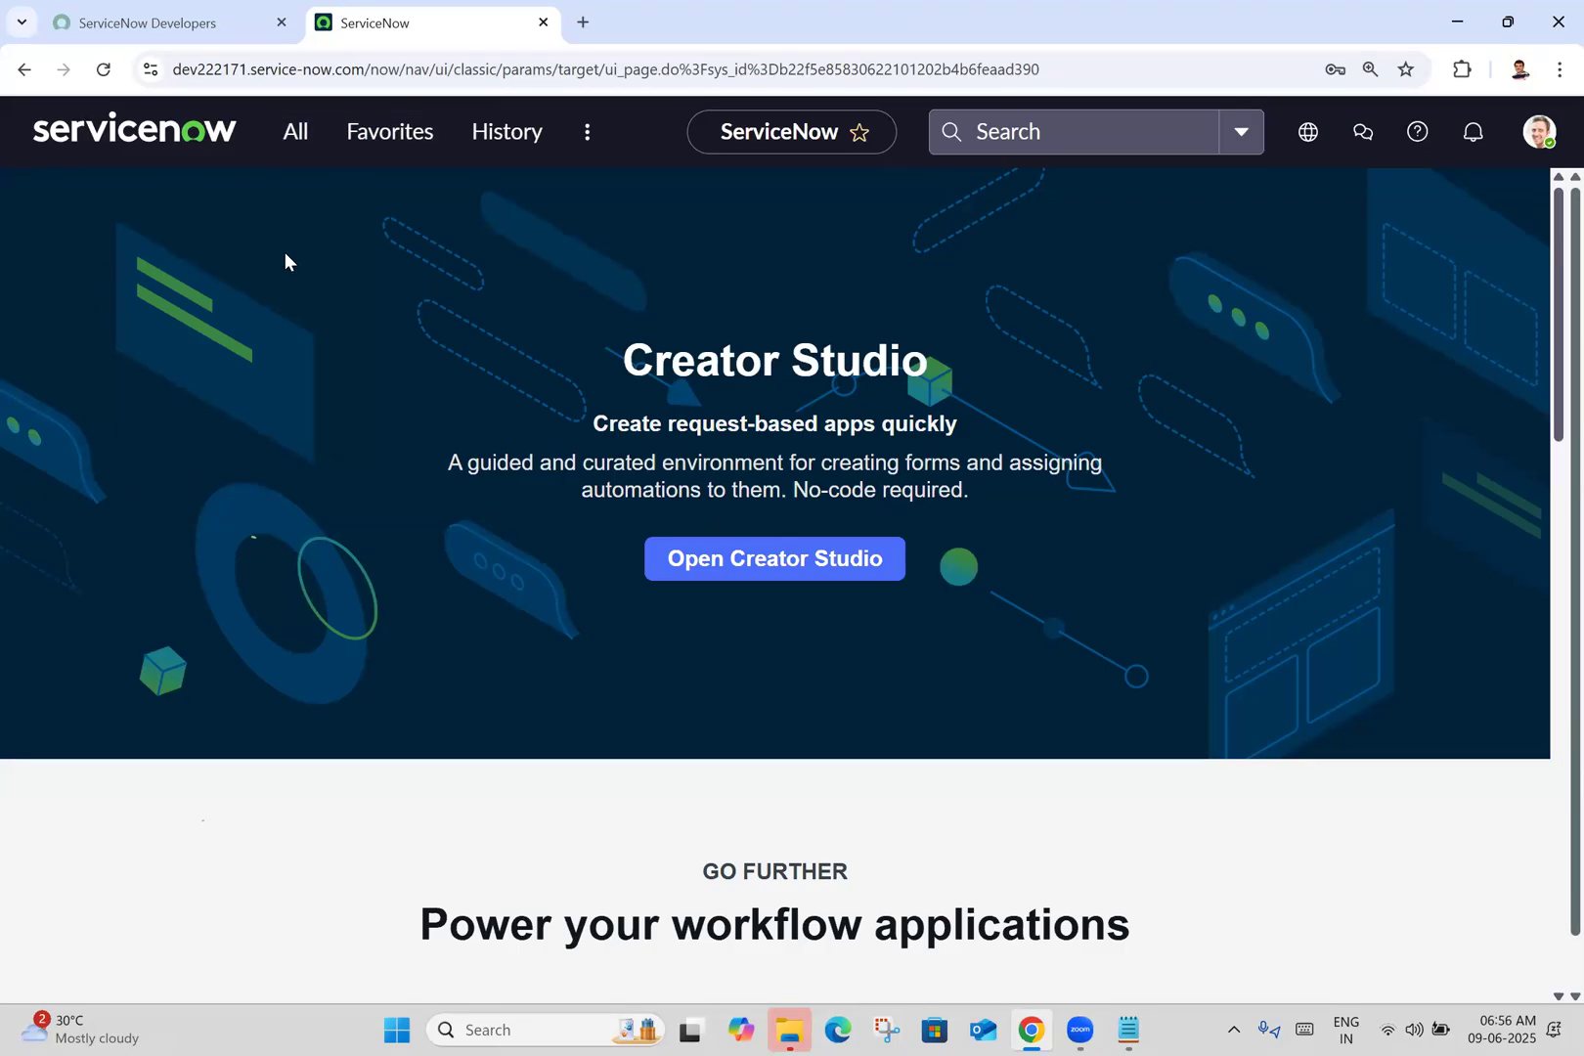
- Replace the navigator filter 'discovery' with 'users' and open User Administration > Users in a background tab
click(304, 139)
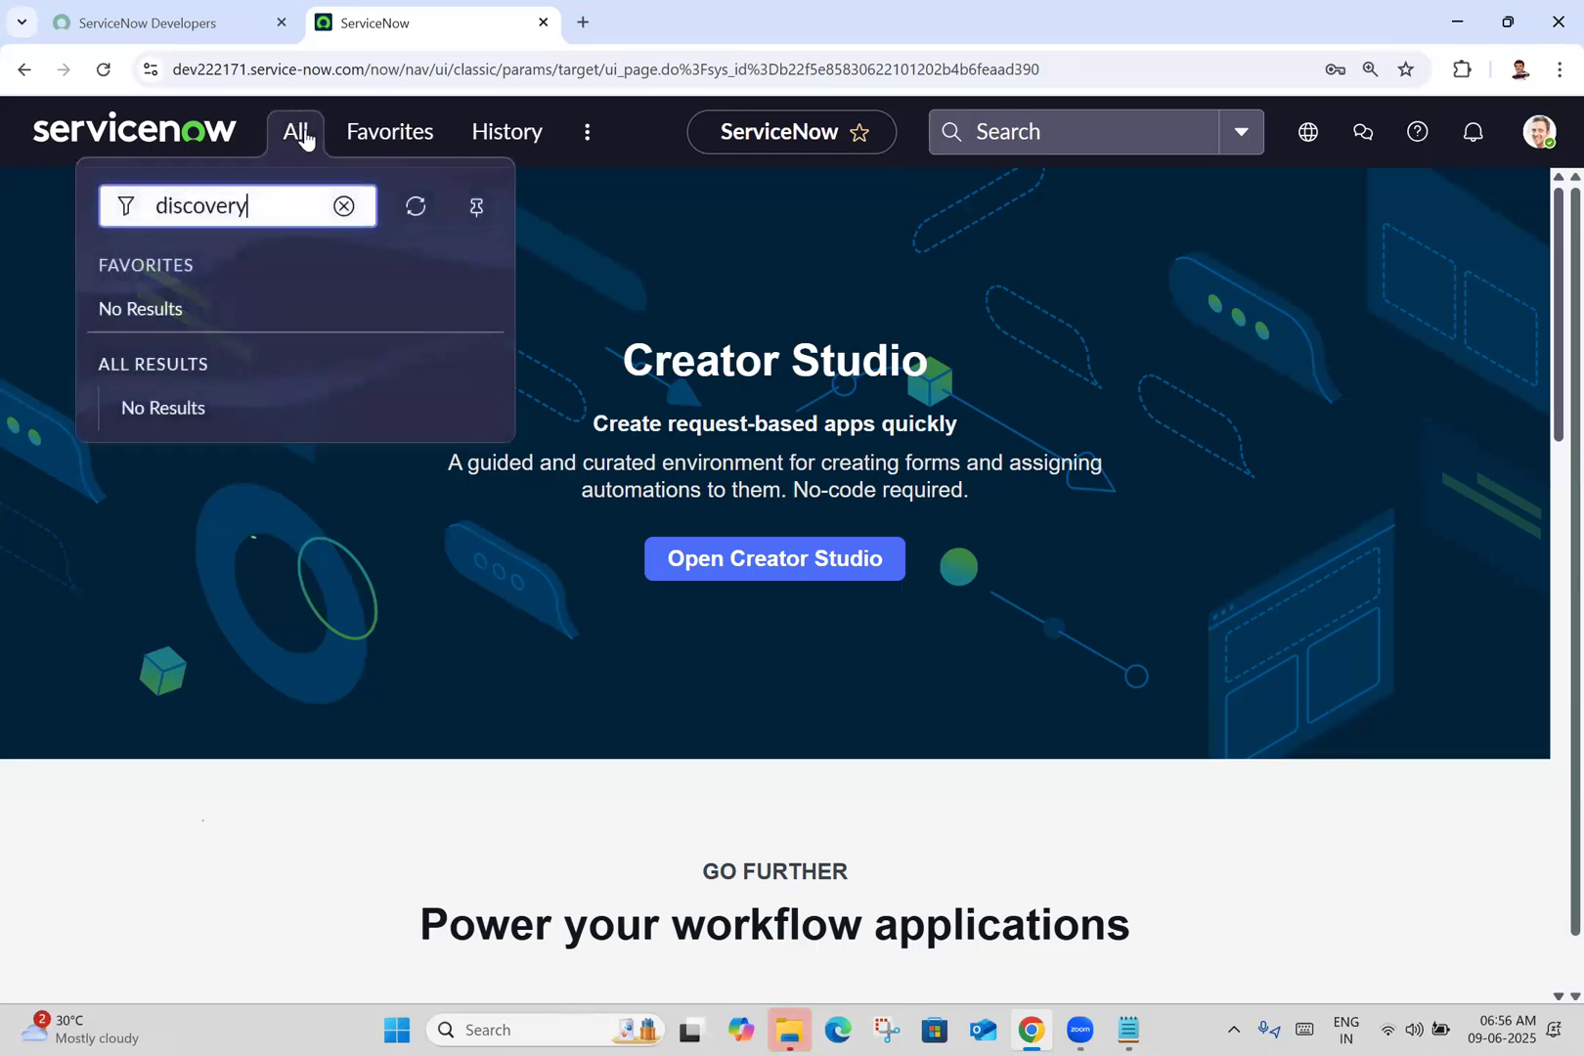
double_click(284, 202)
key(BackSpace)
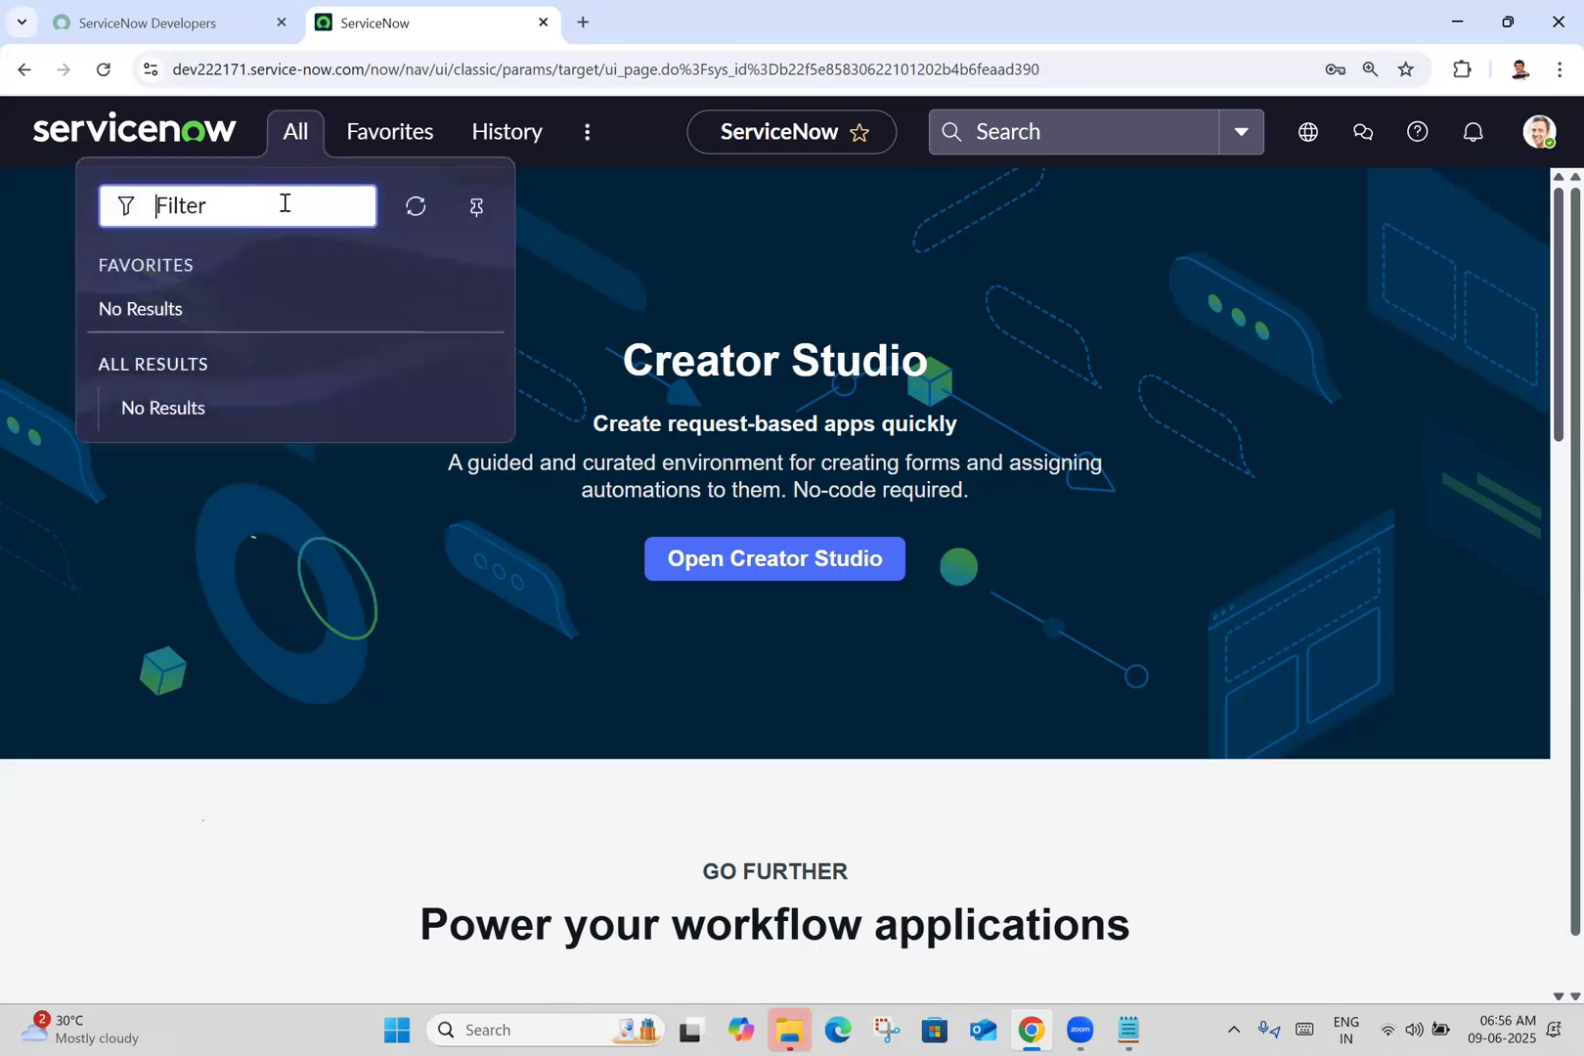
text(us)
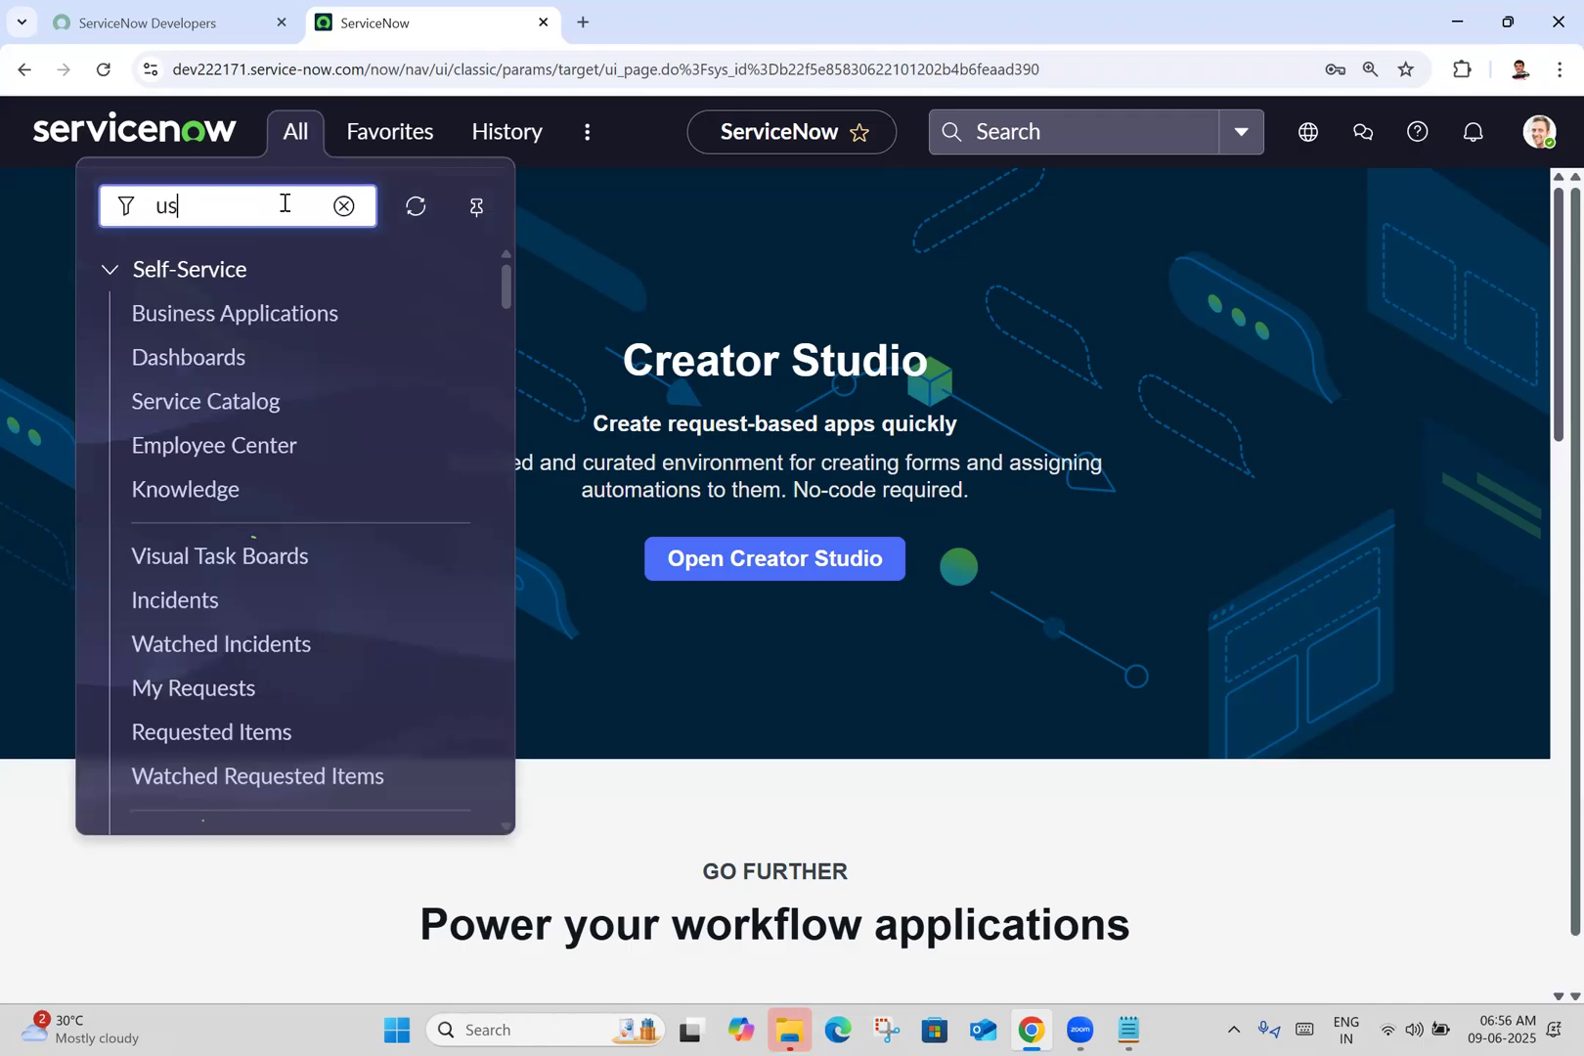
text(ers)
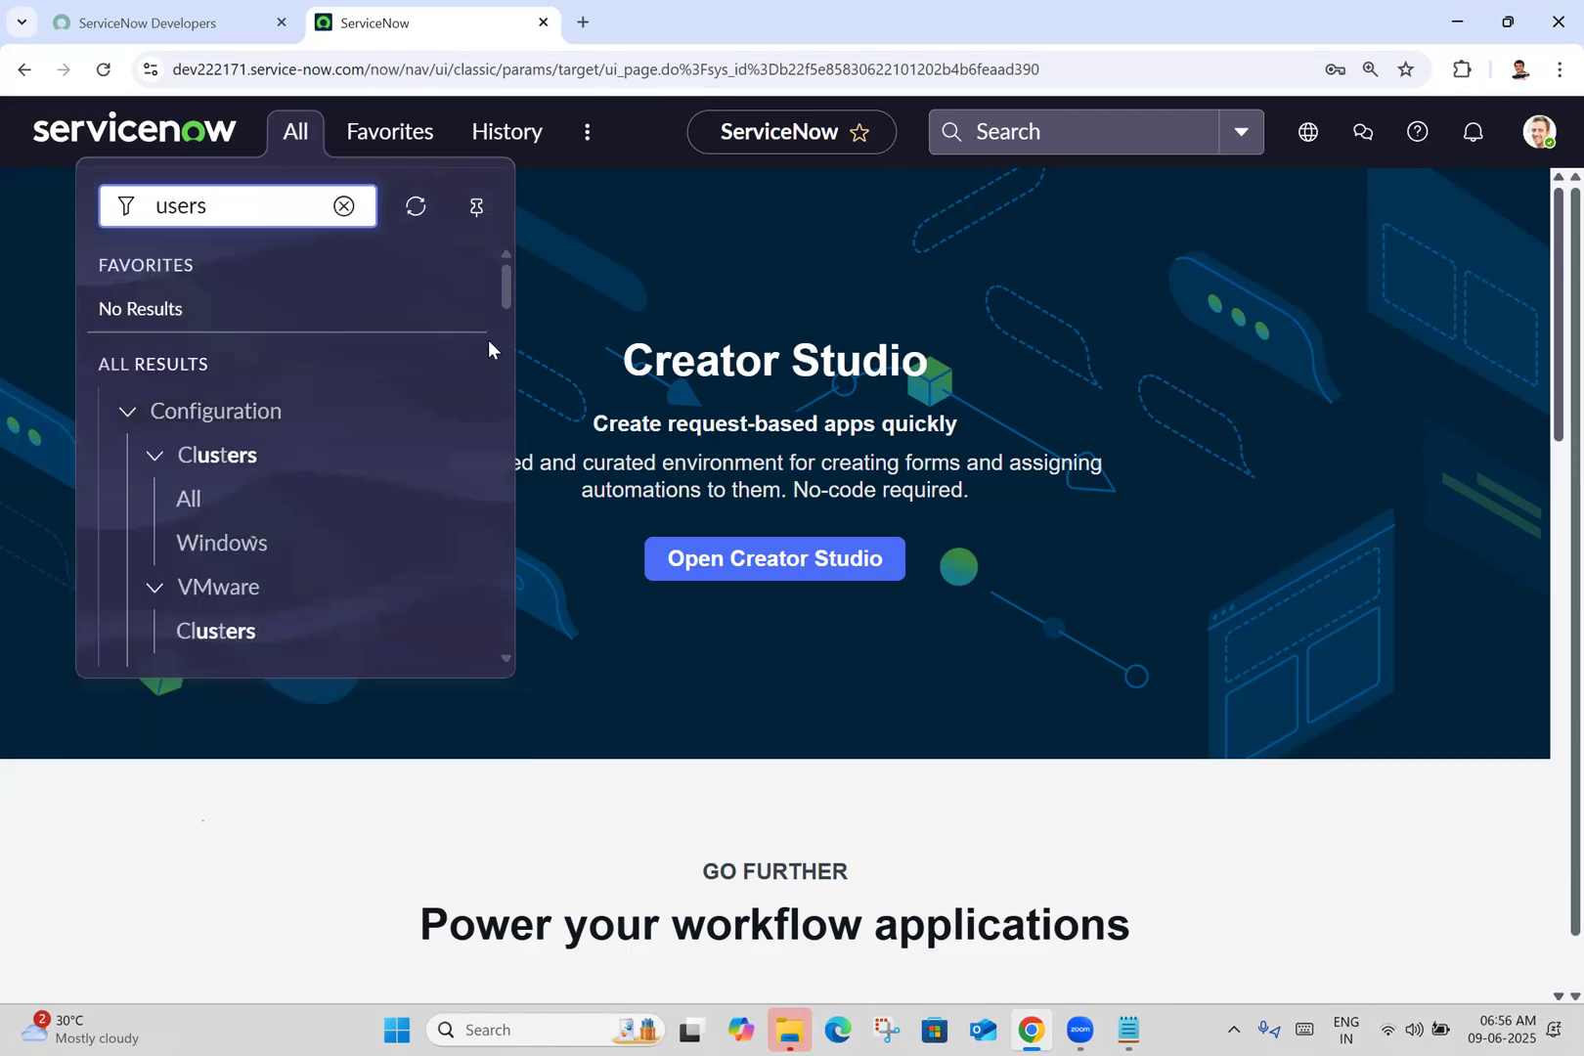
scroll(503, 338, down, 10)
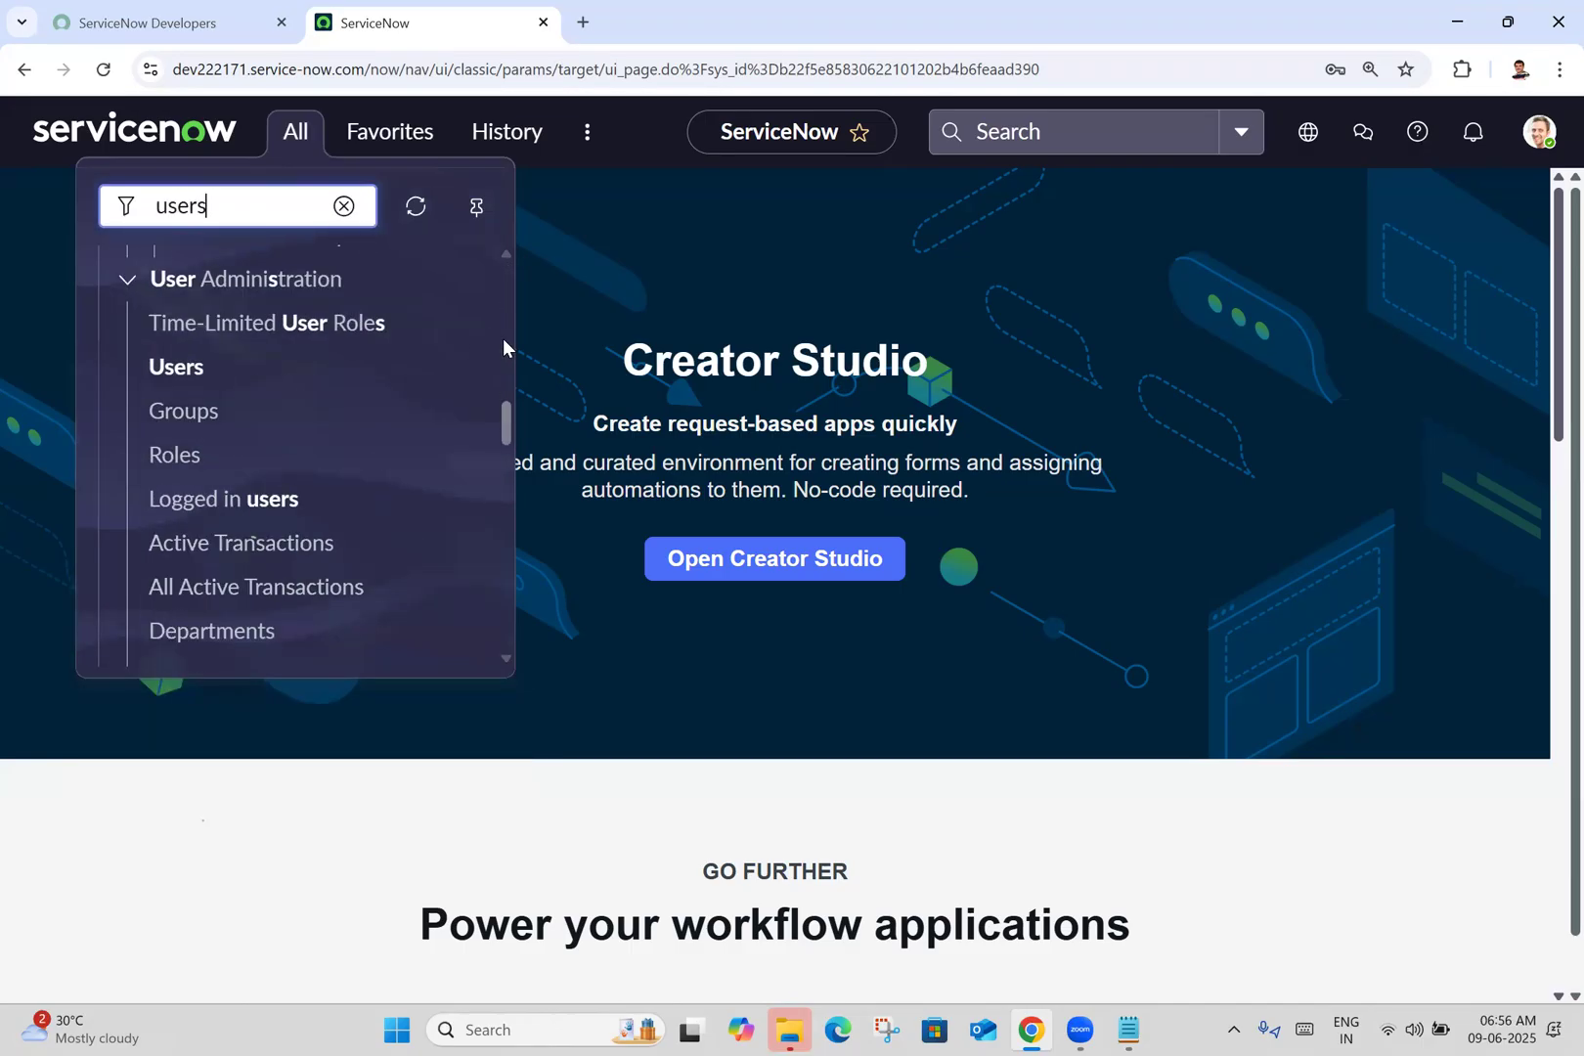
scroll(502, 338, down, 10)
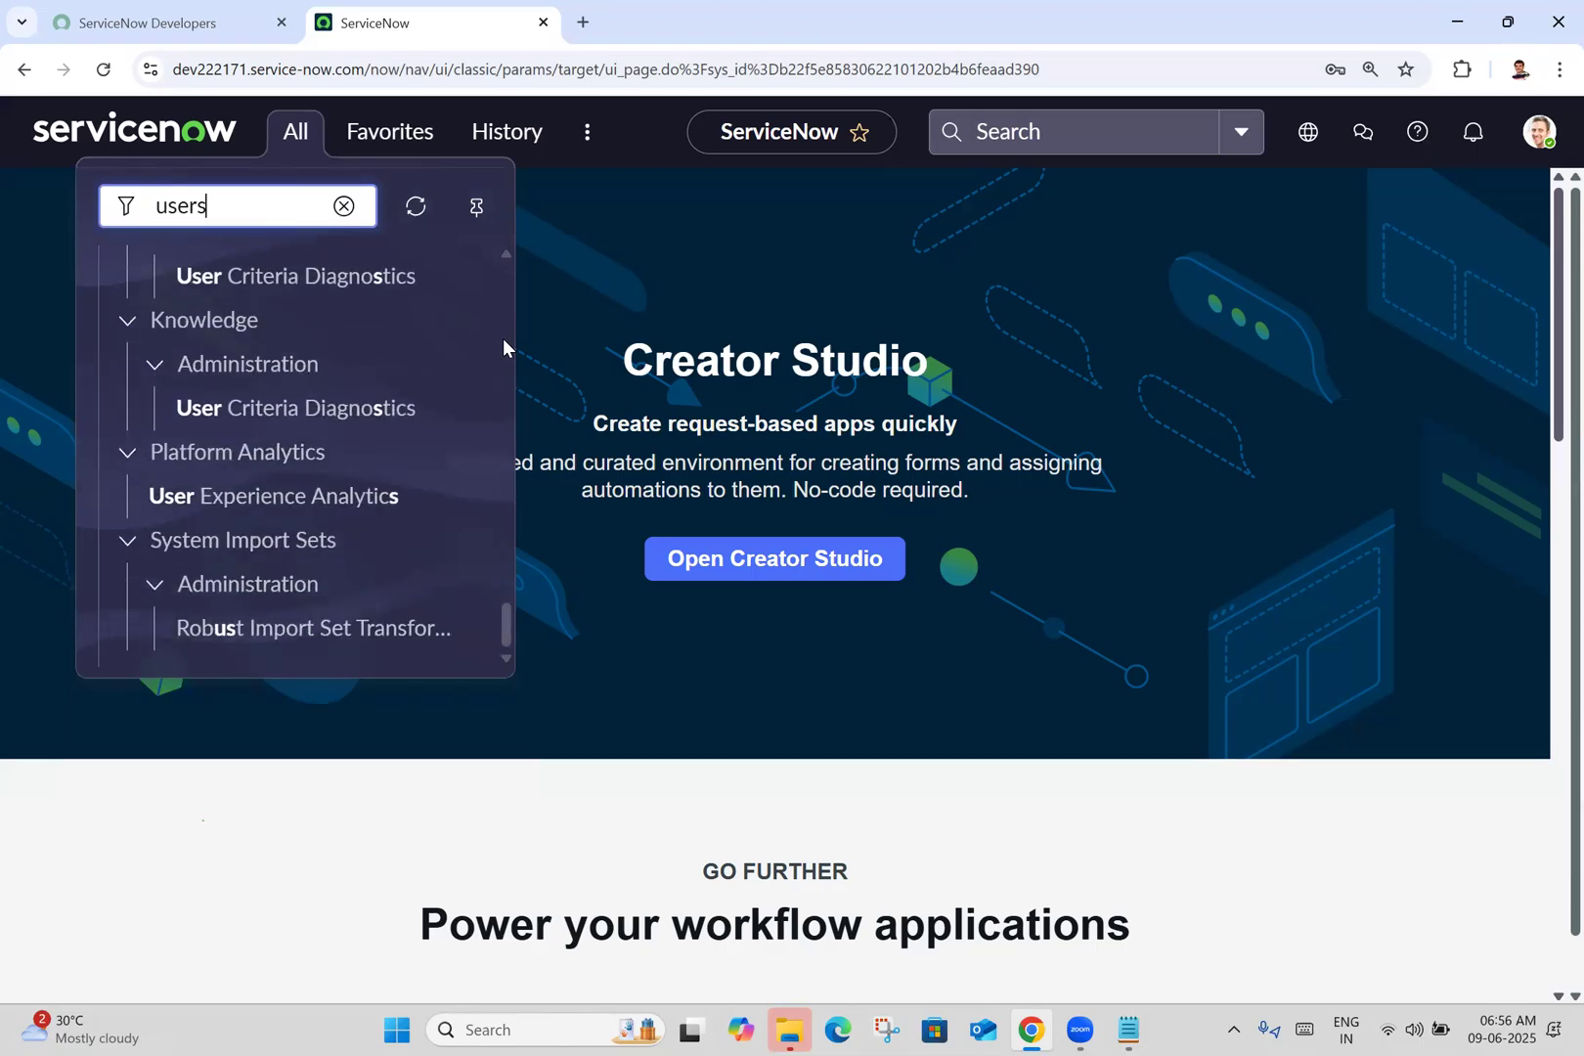
scroll(503, 339, up, 5)
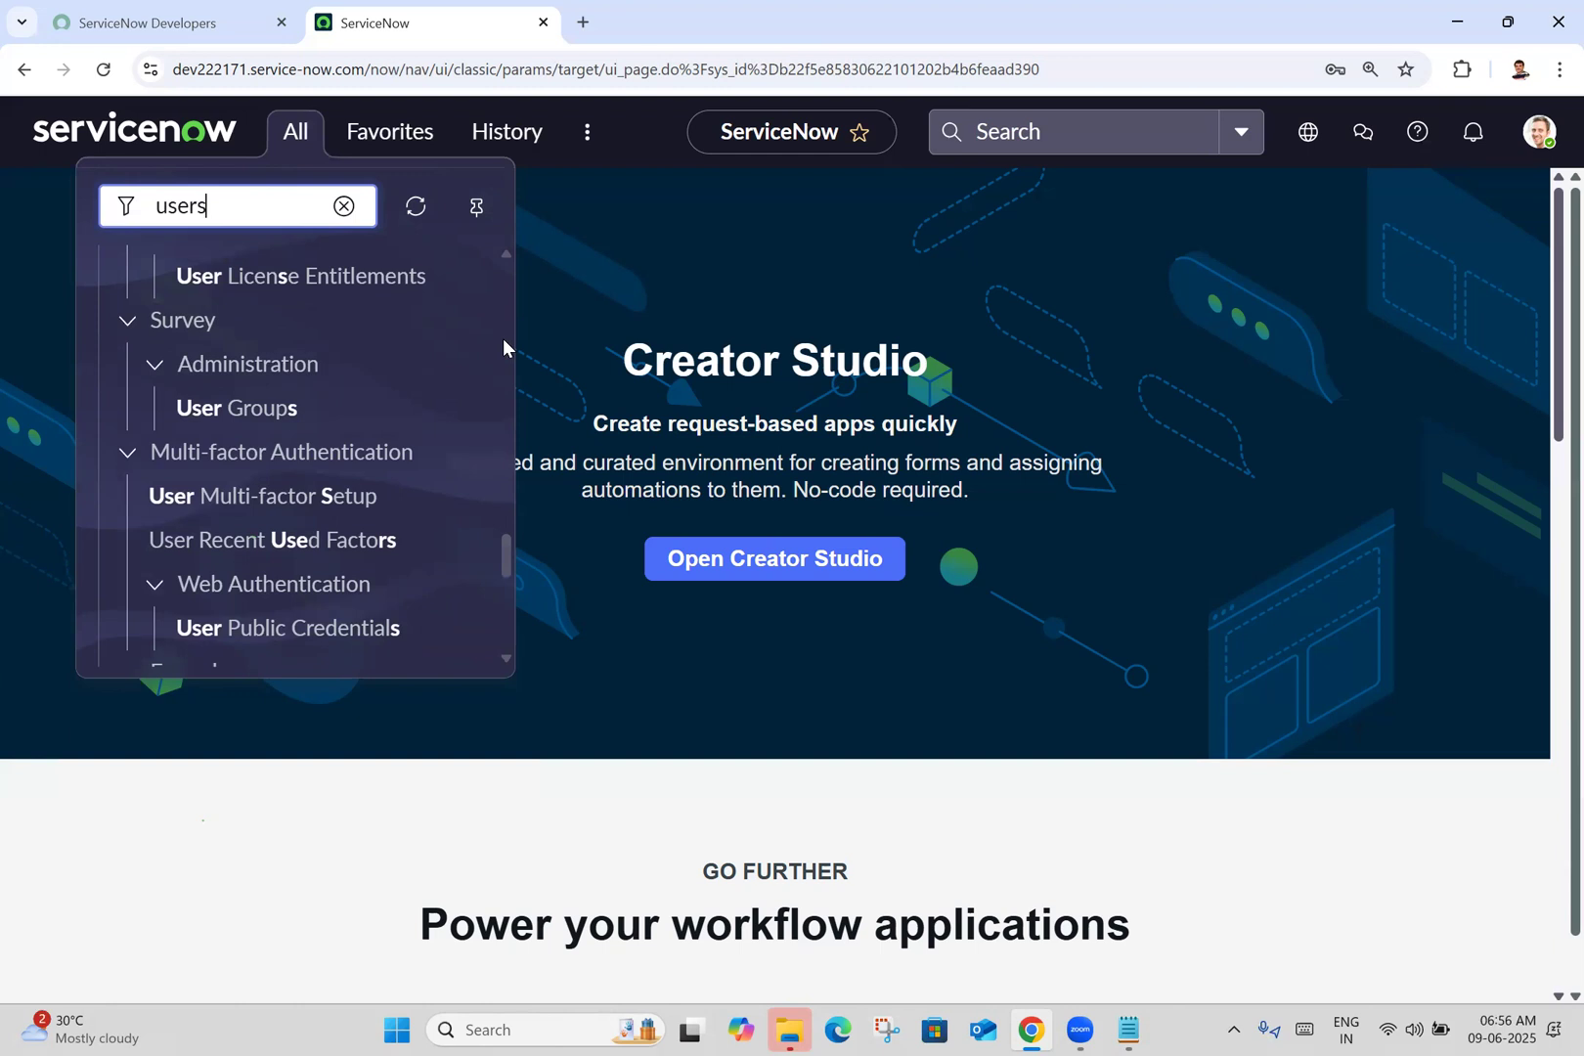
scroll(502, 338, up, 5)
scroll(502, 338, up, 3)
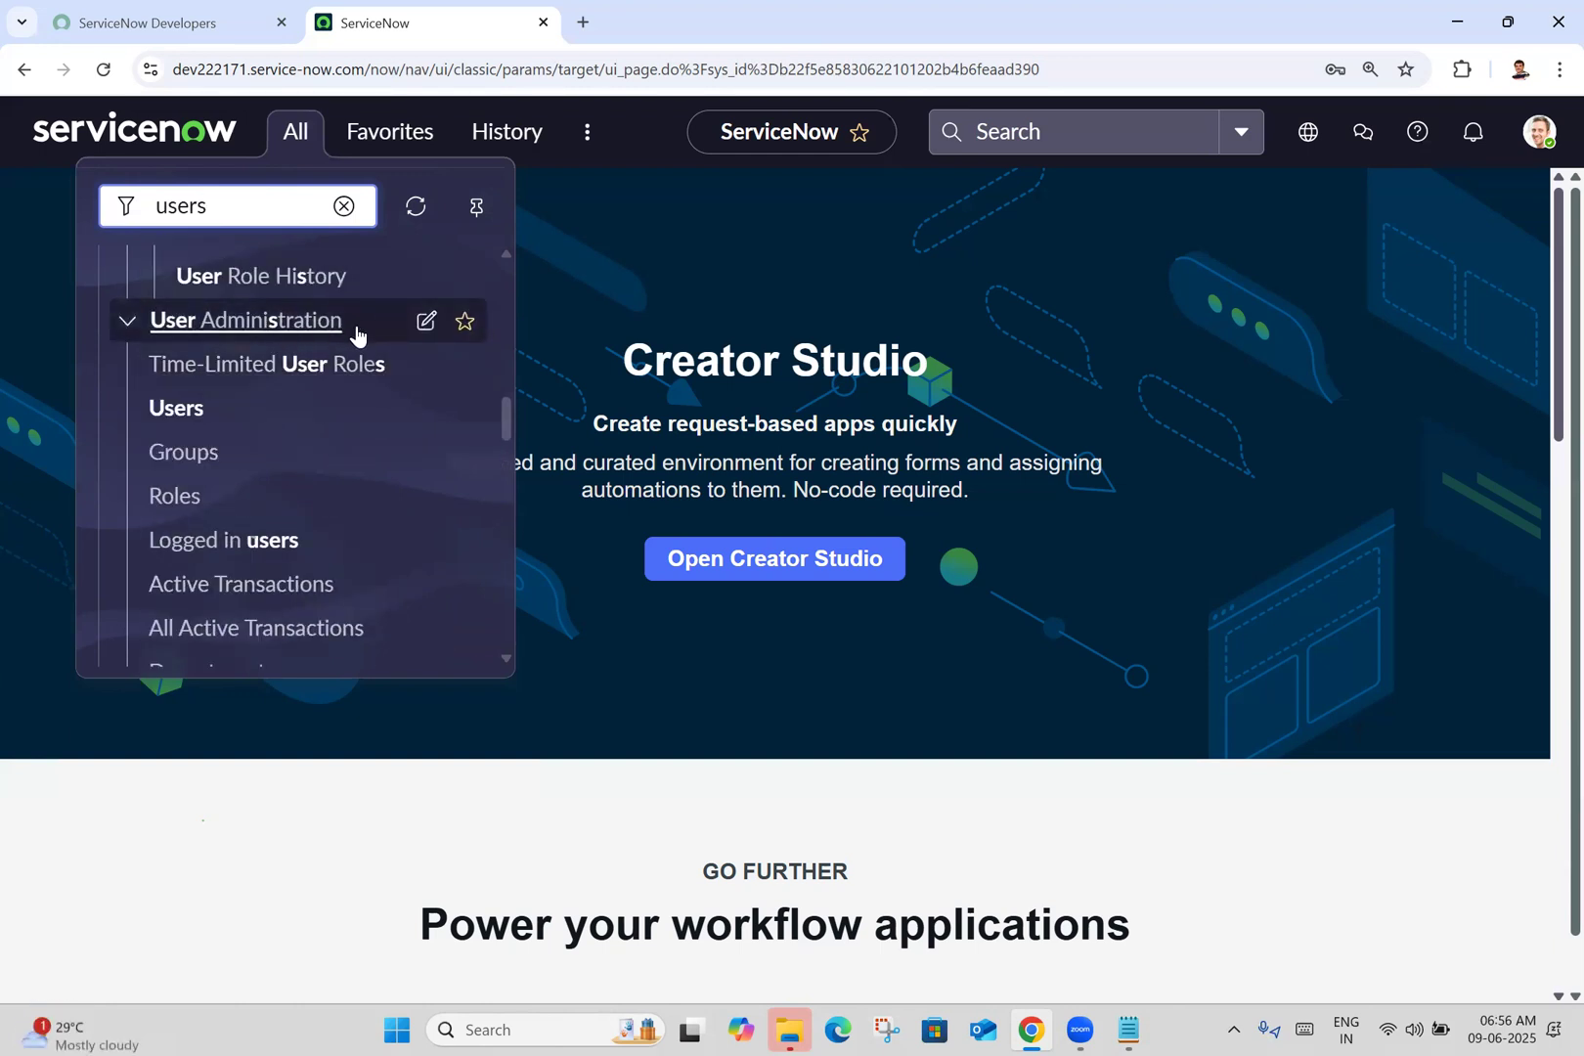
middle_click(182, 413)
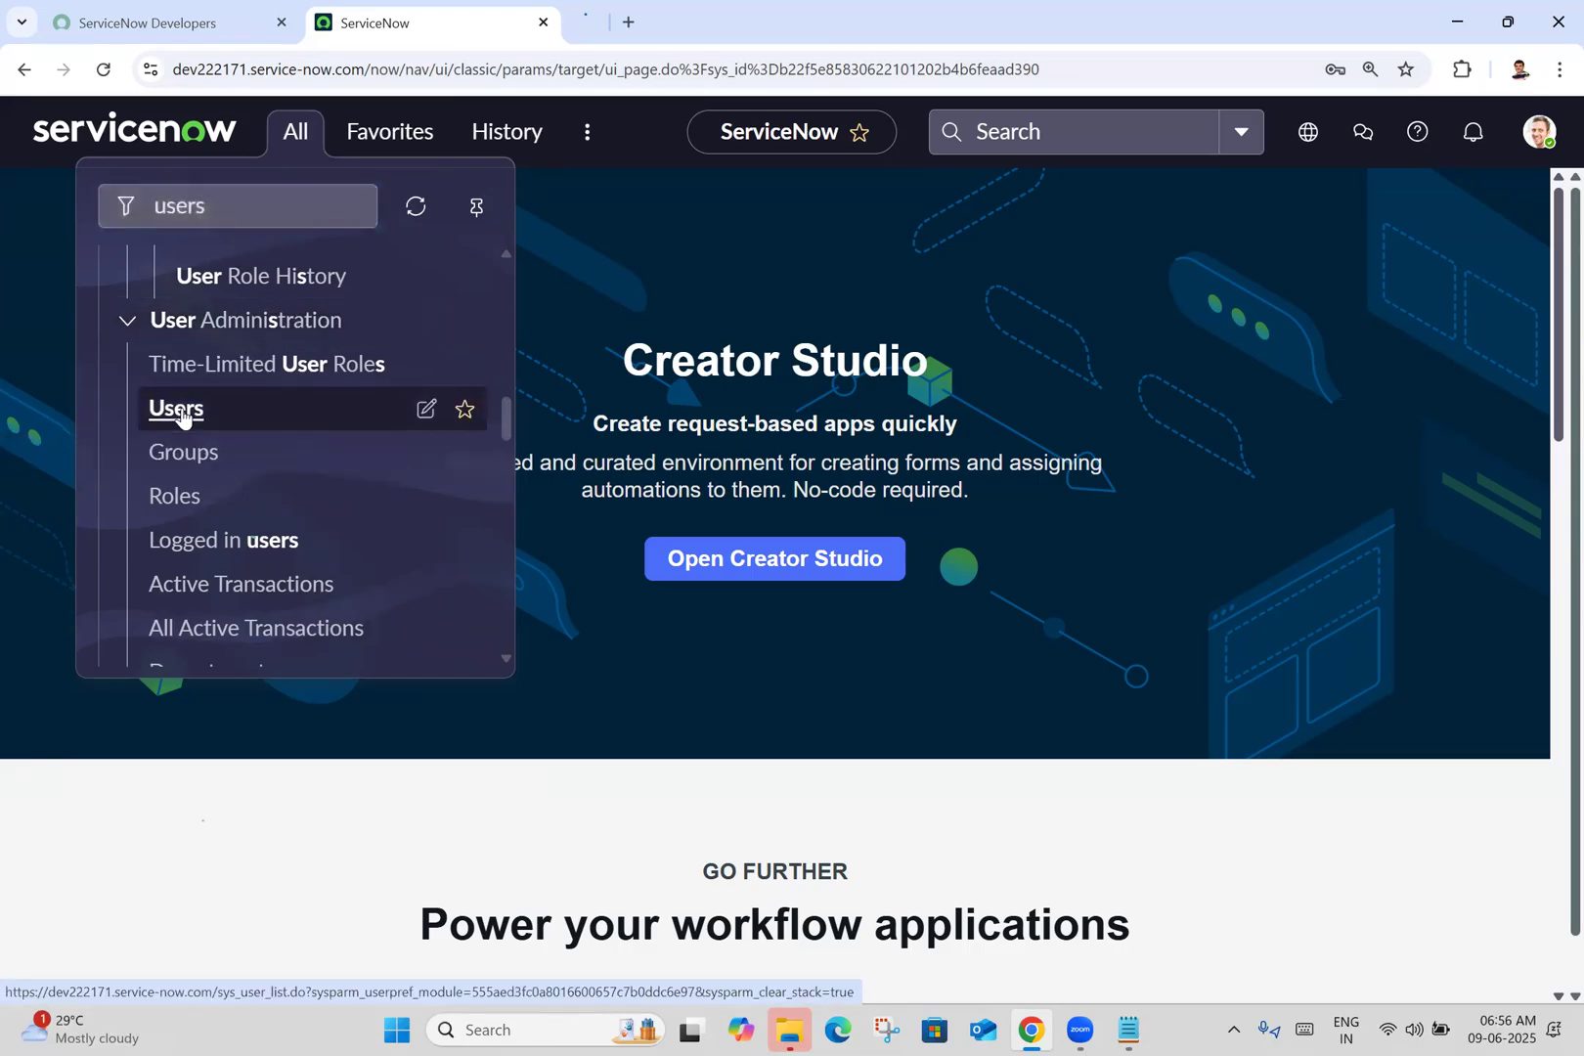
- Filter the Users list on User ID admin
click(674, 11)
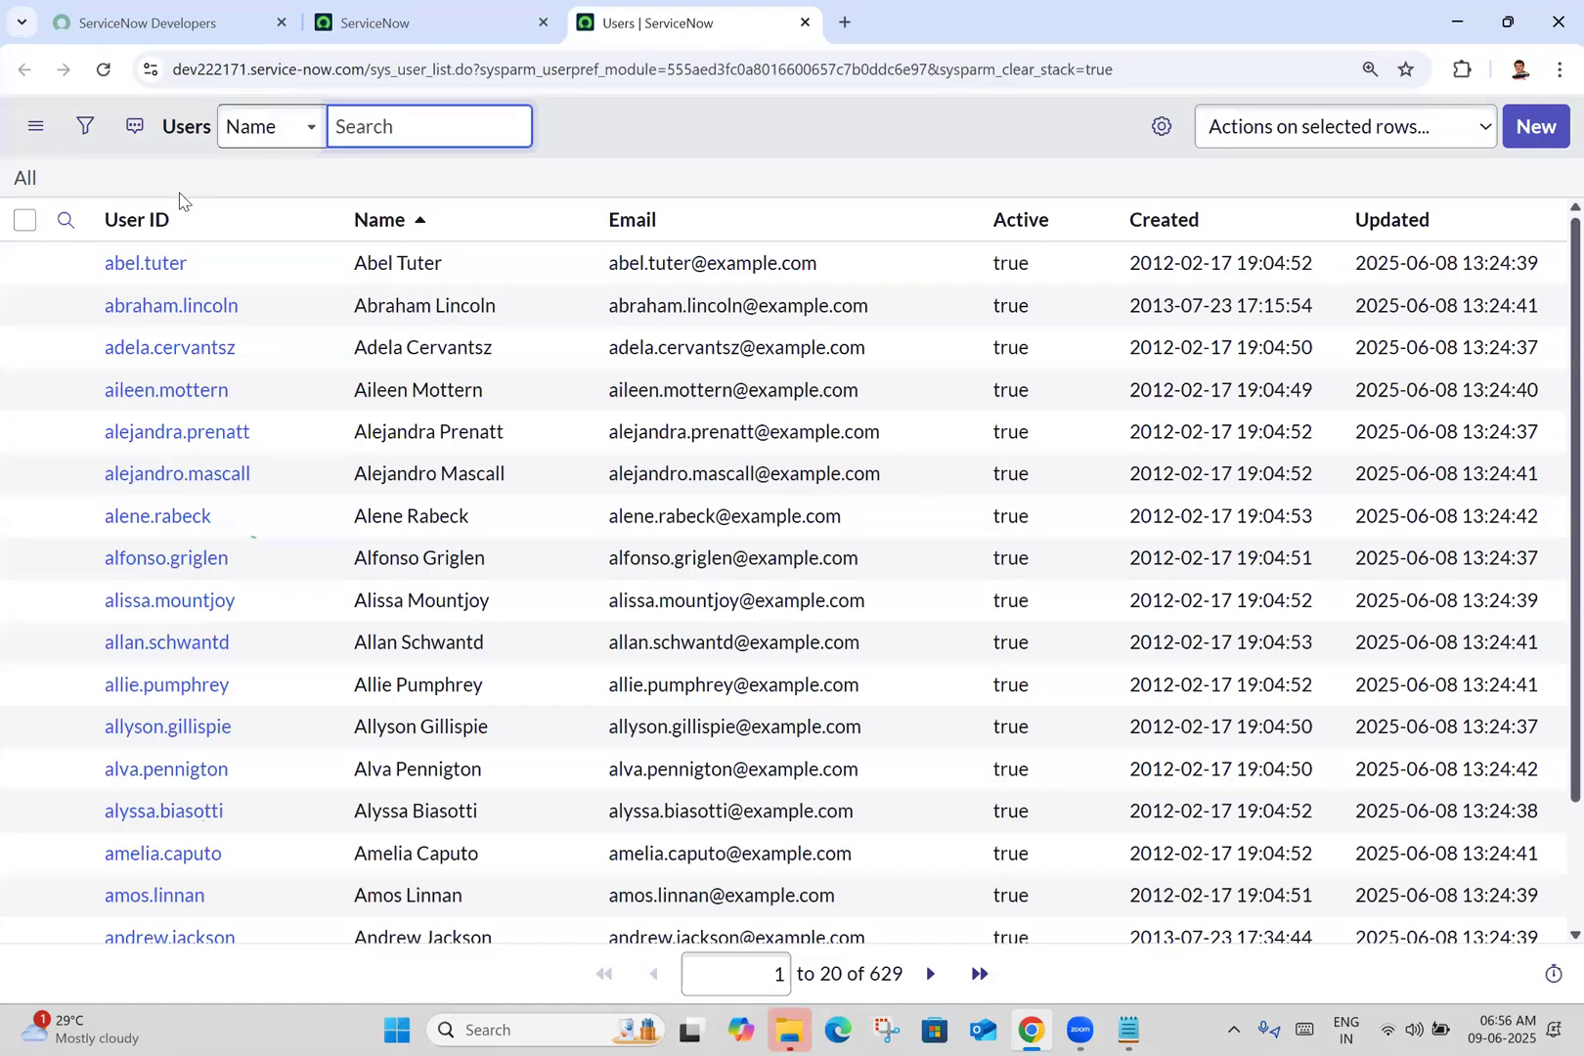
click(63, 218)
click(182, 266)
click(231, 329)
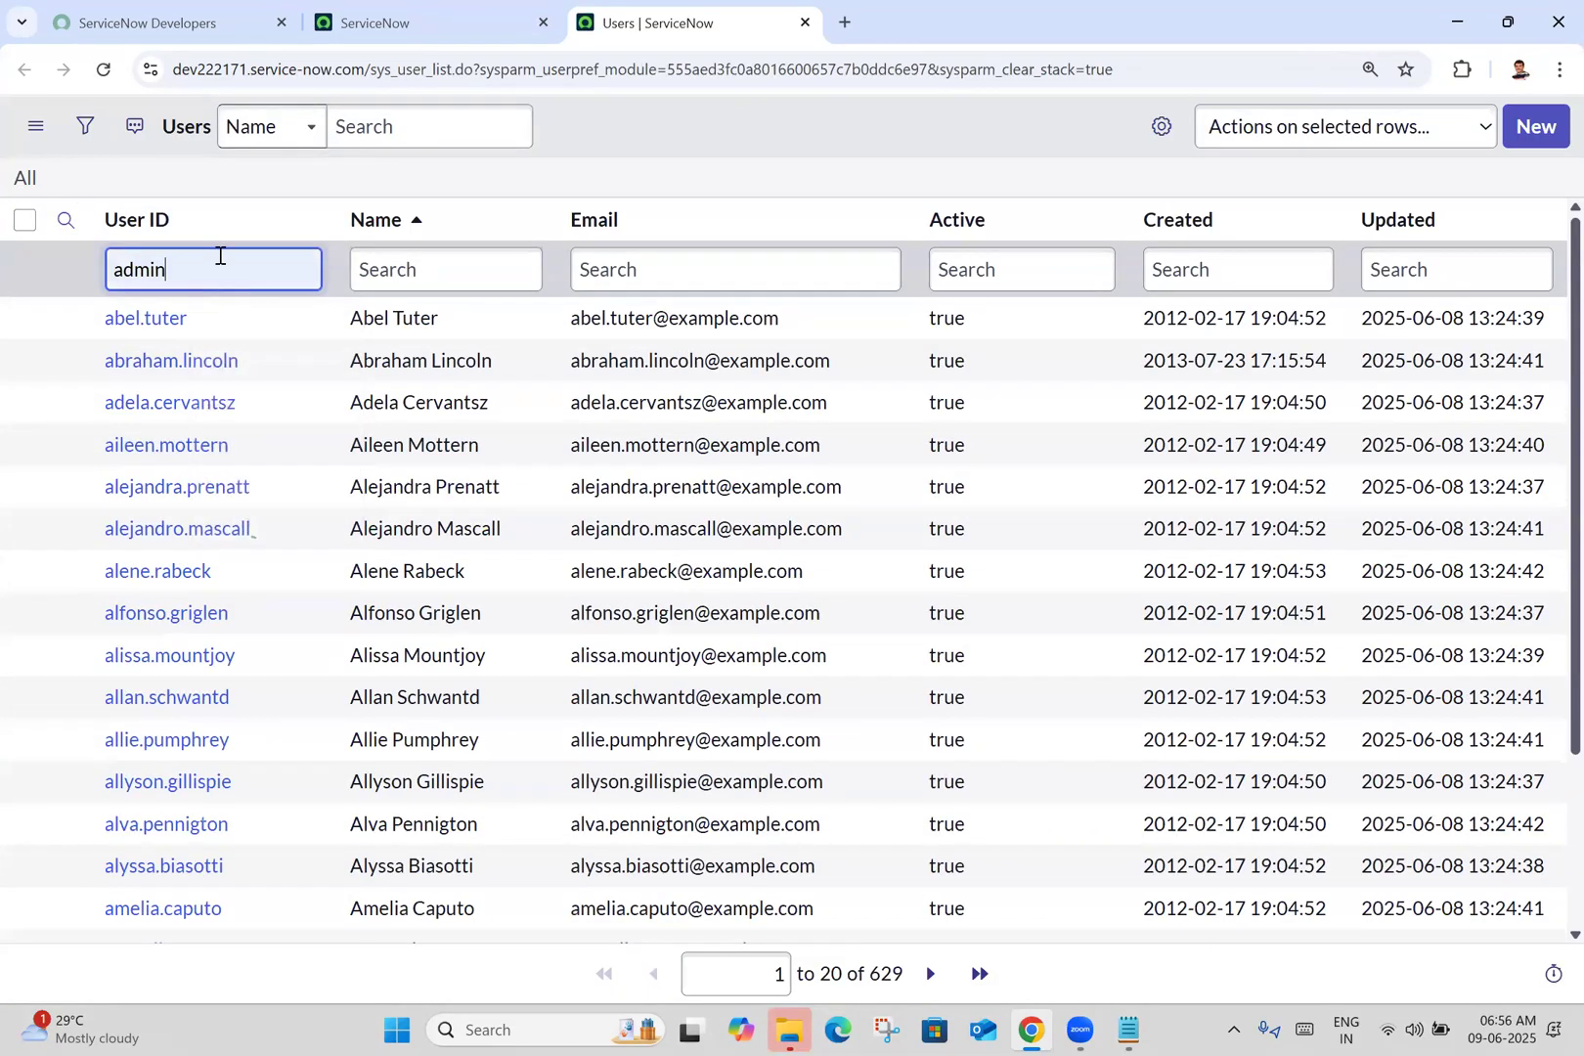
key(Return)
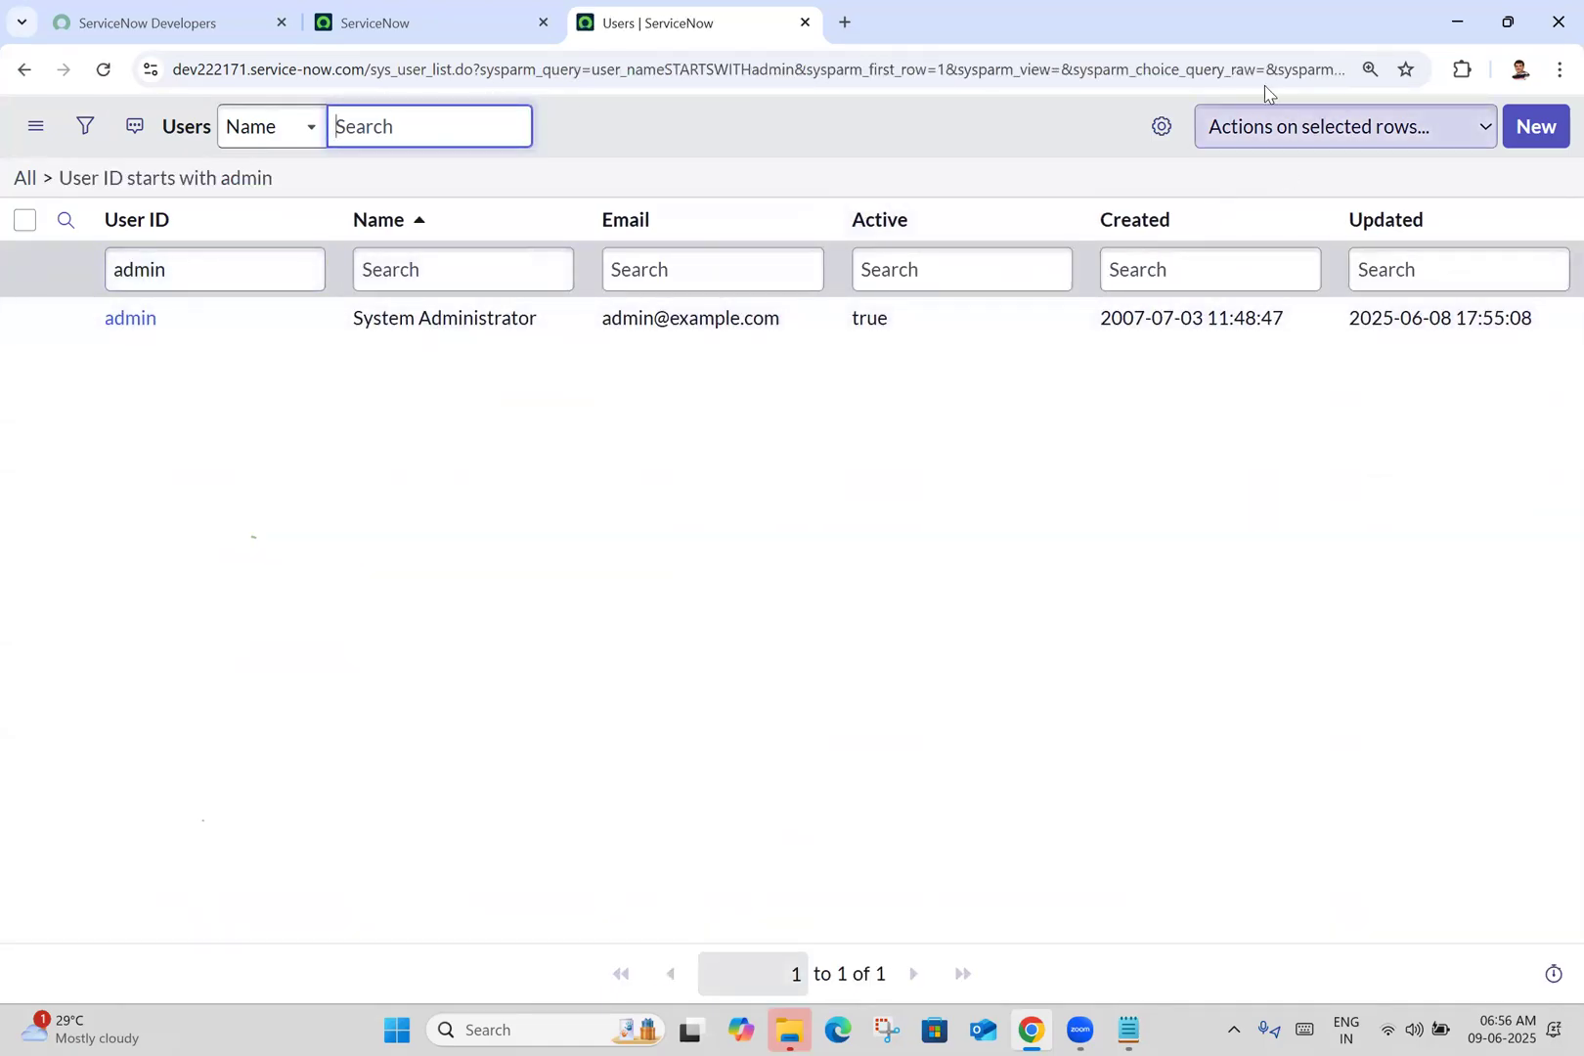
- Add the Password column to the list through Personalize List
click(1159, 136)
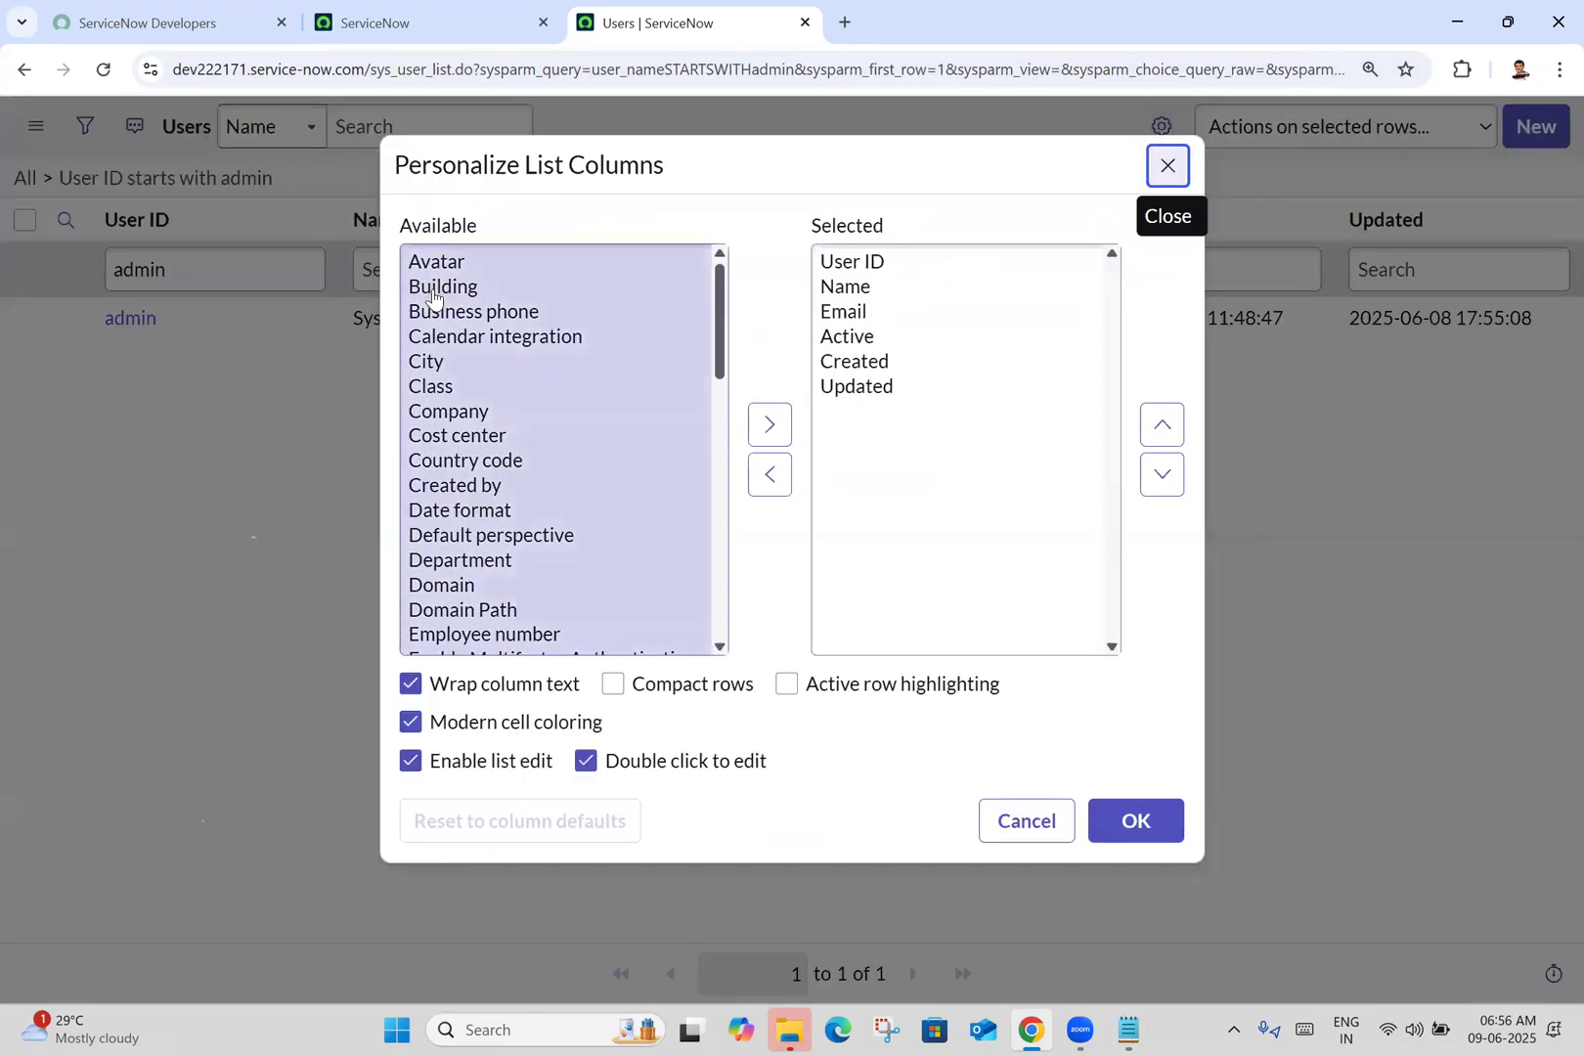
click(516, 256)
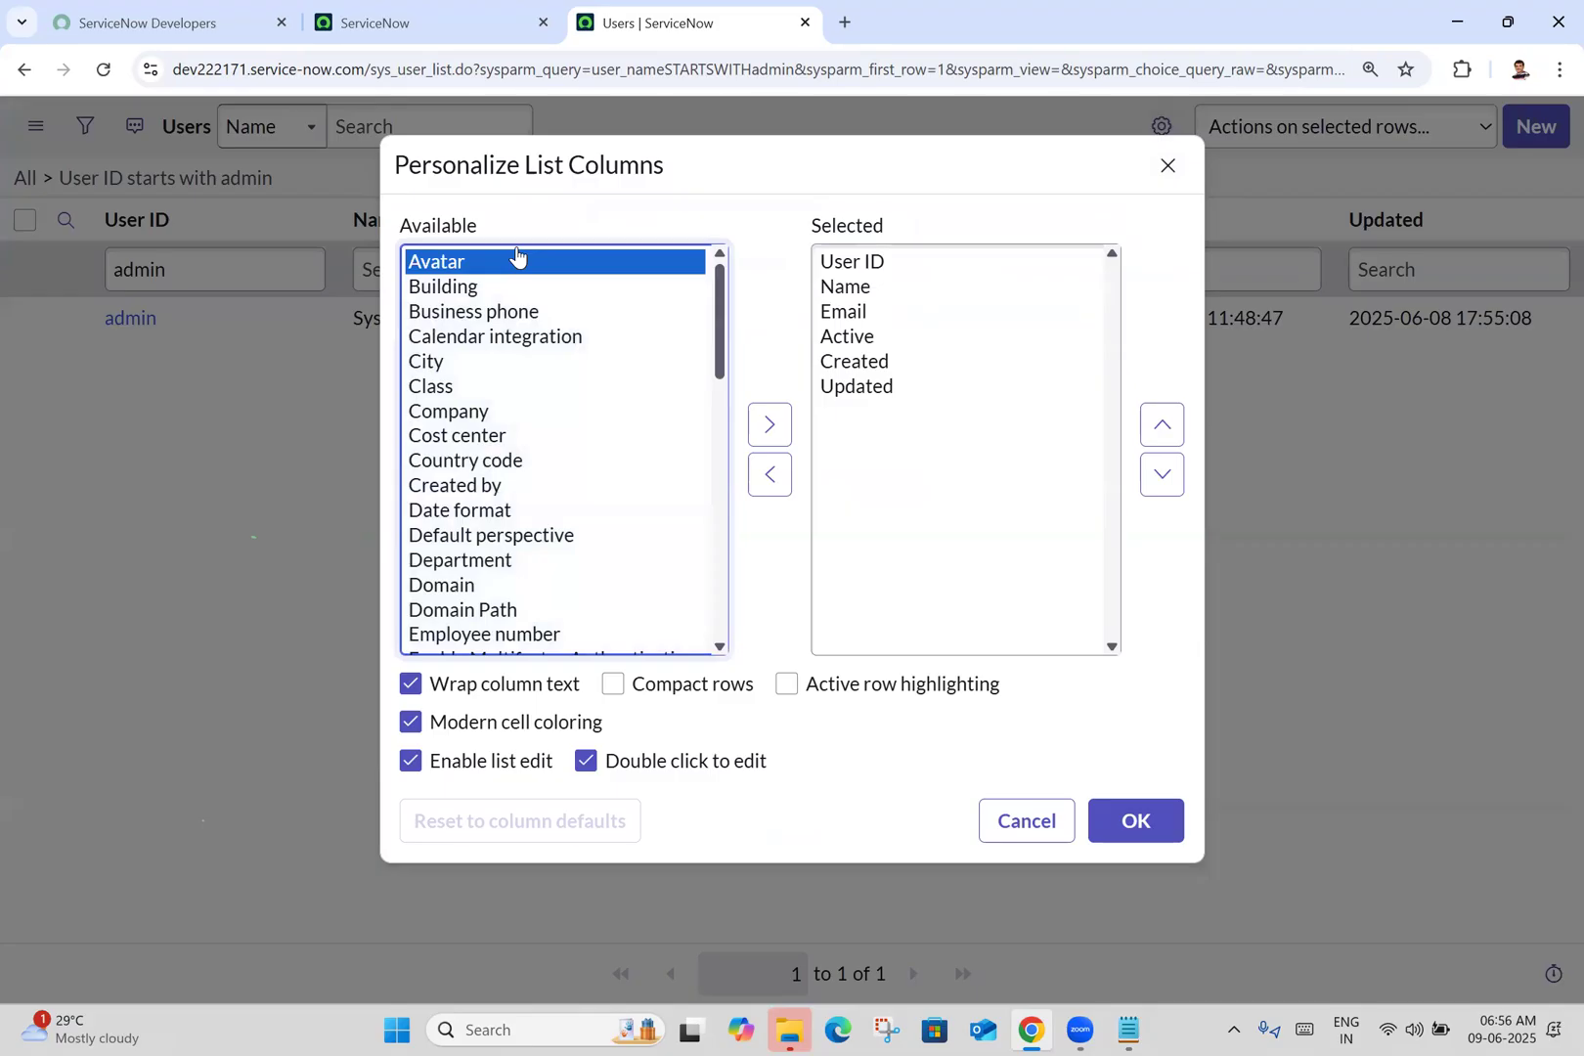
key(p)
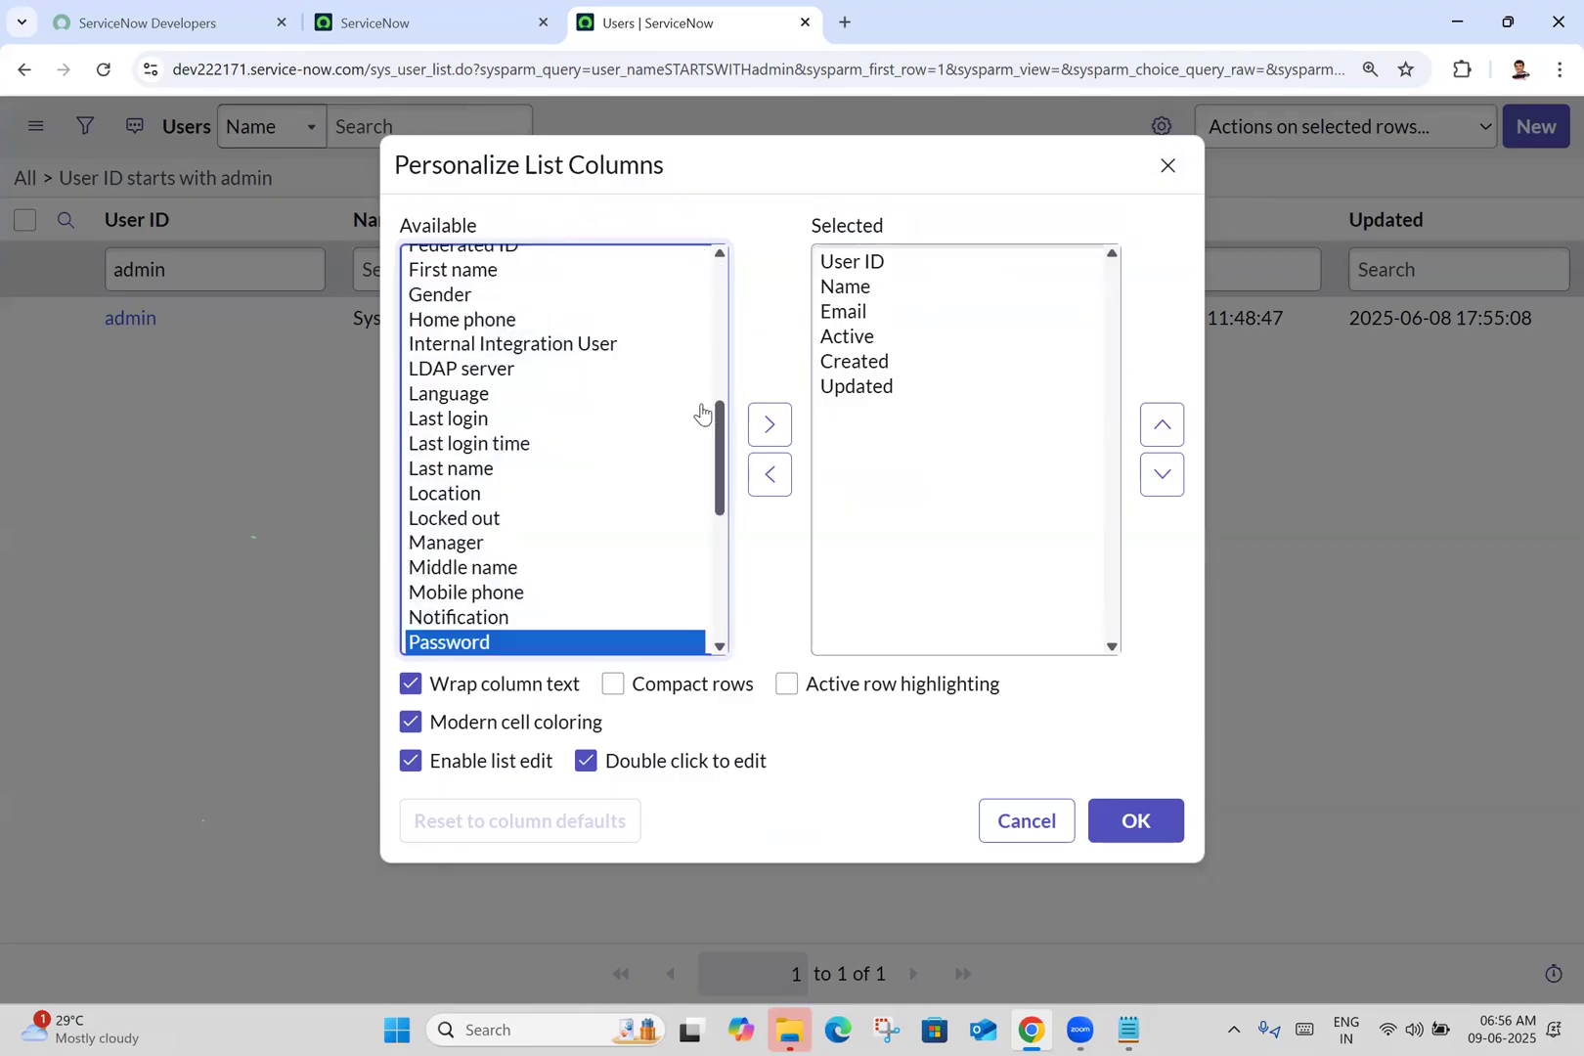
click(770, 424)
click(1135, 819)
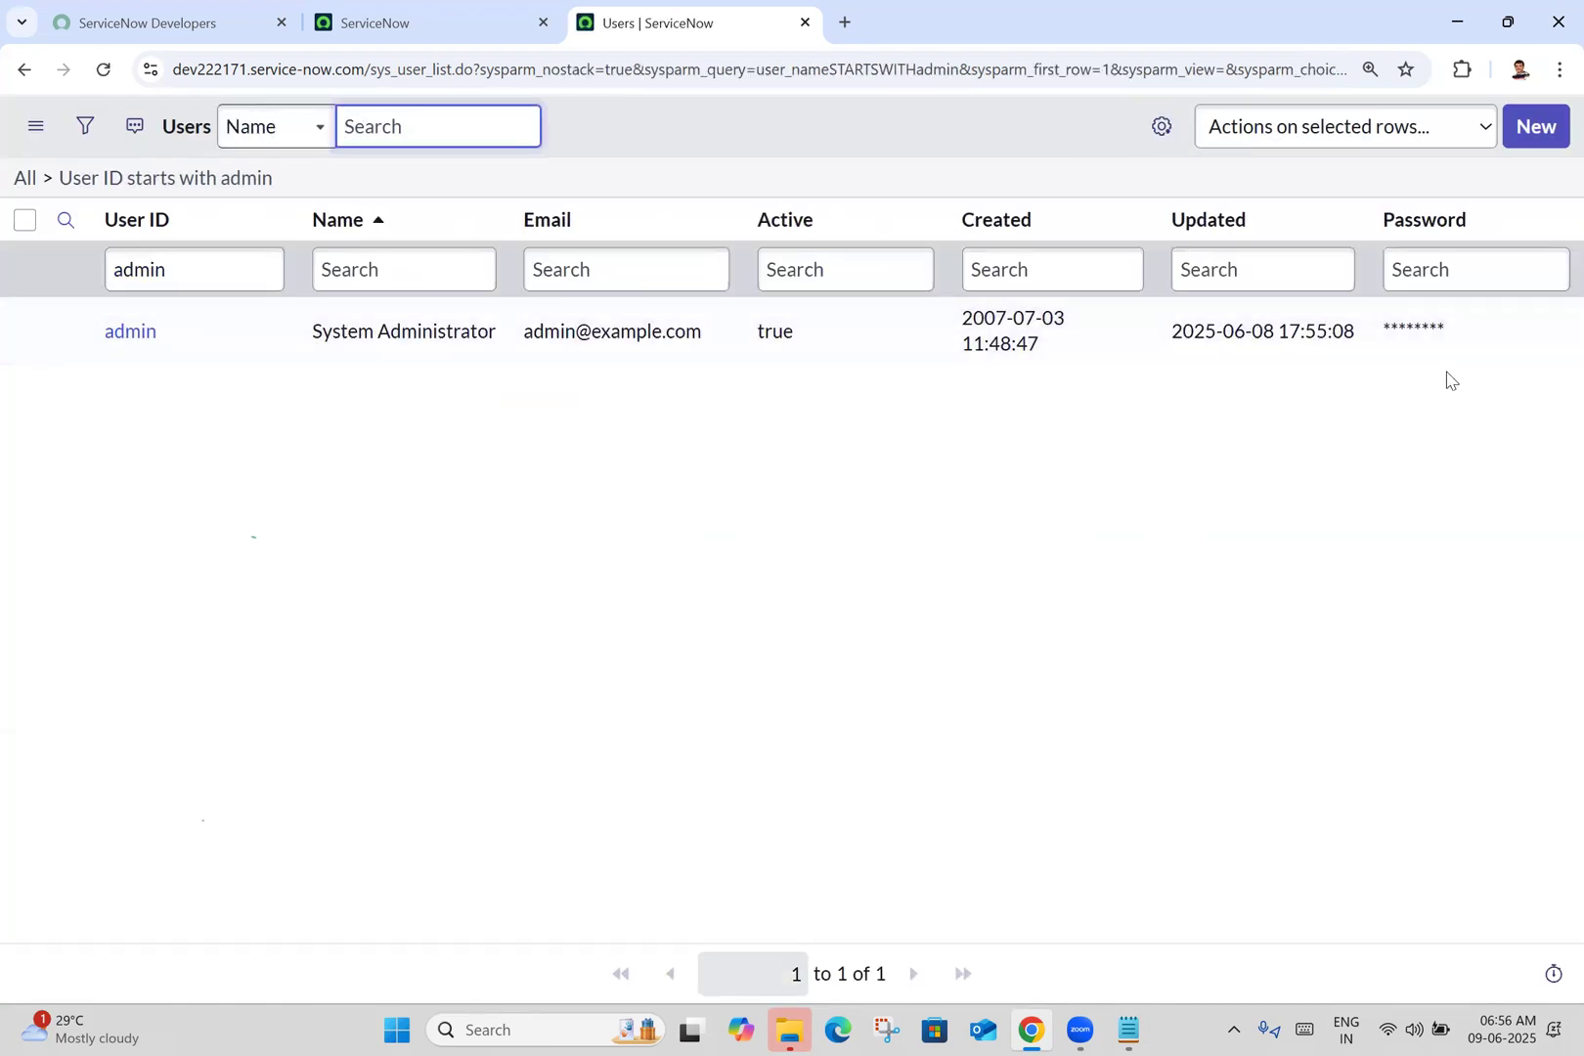
- Paste a new password into the admin row's Password cell and save it with the checkmark
double_click(1497, 329)
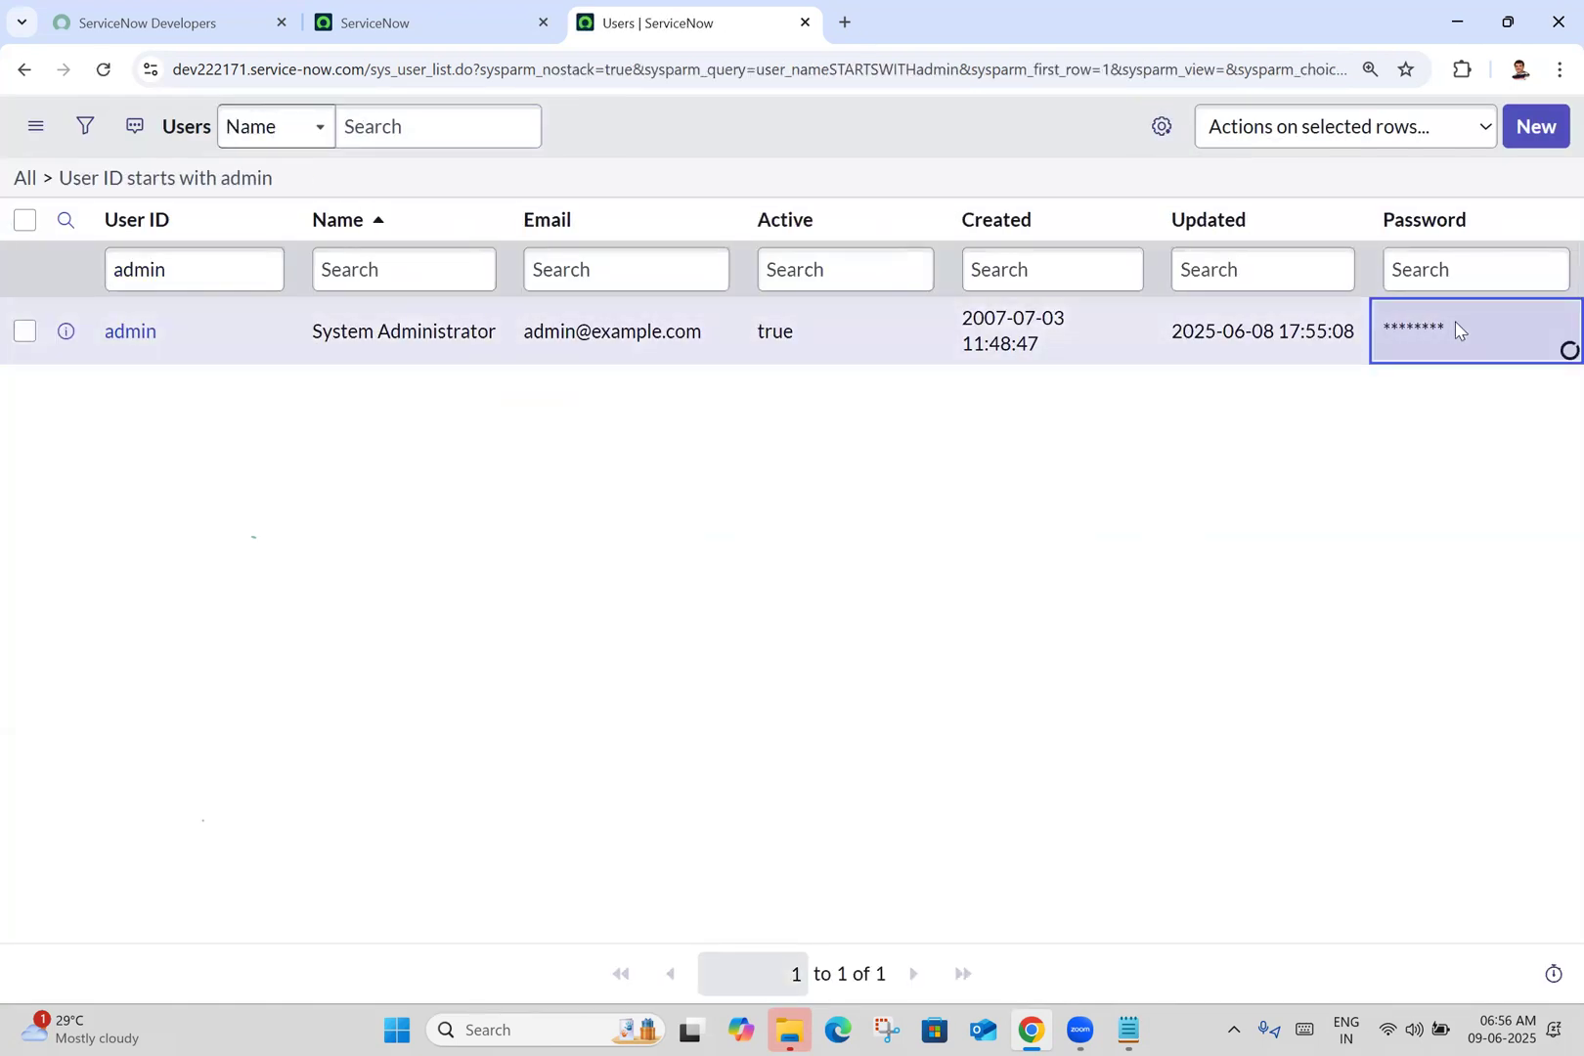
key(ctrl+v)
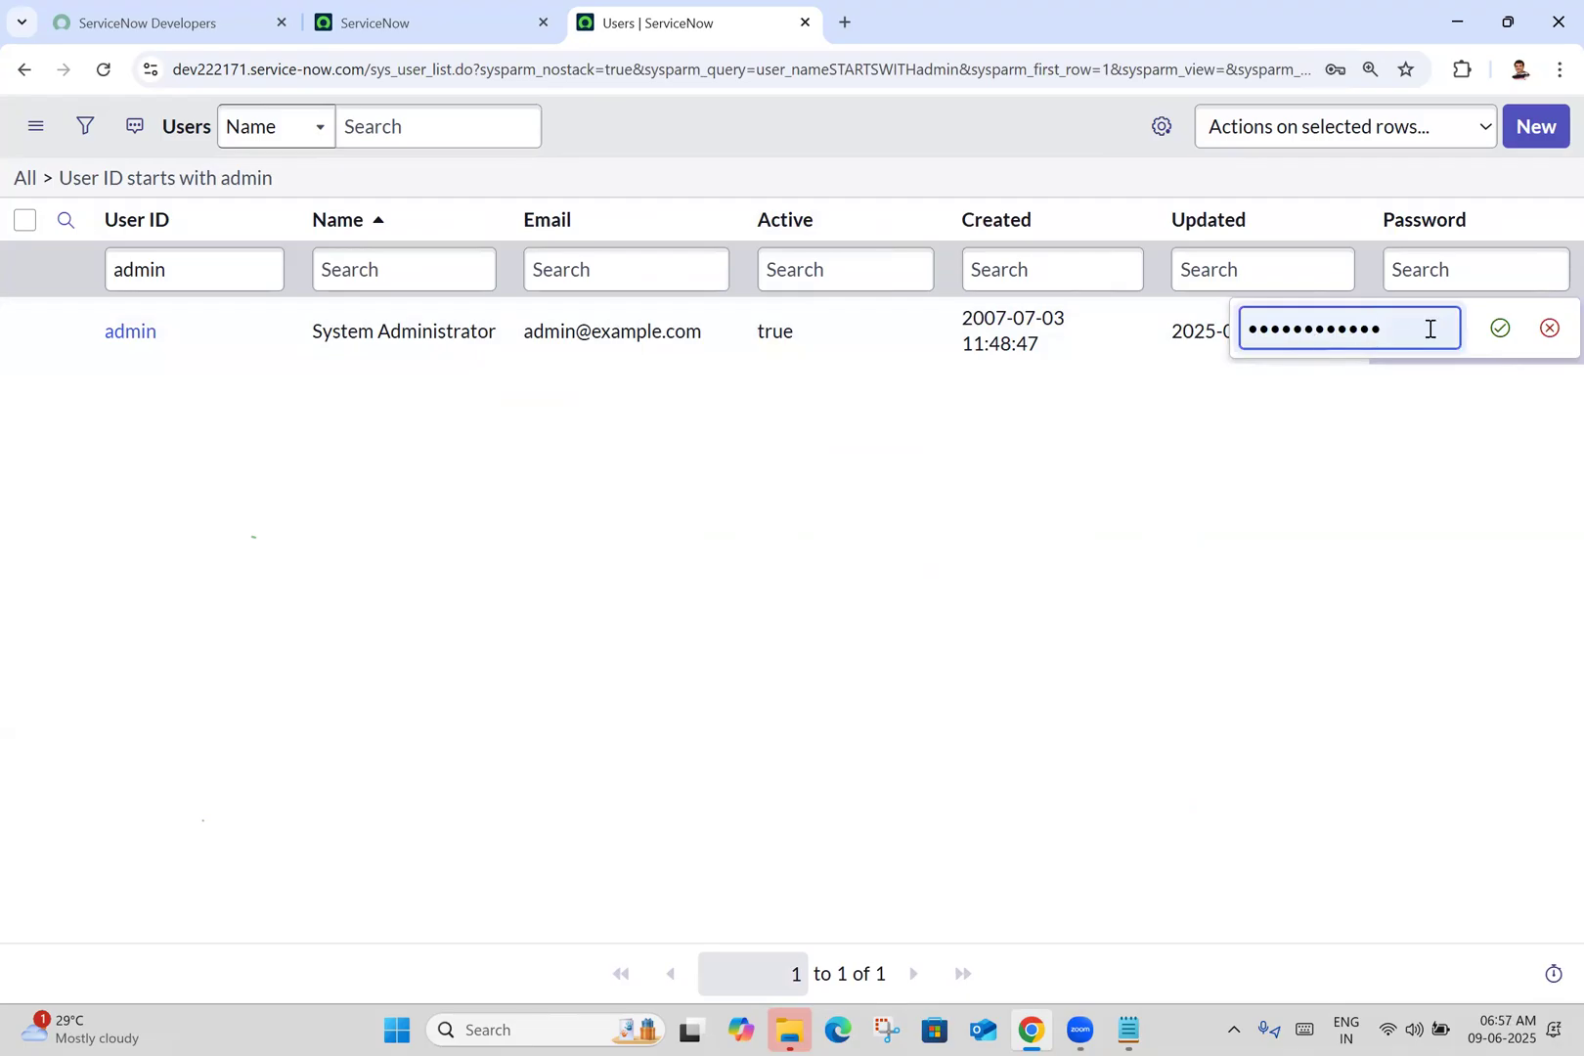
double_click(1429, 329)
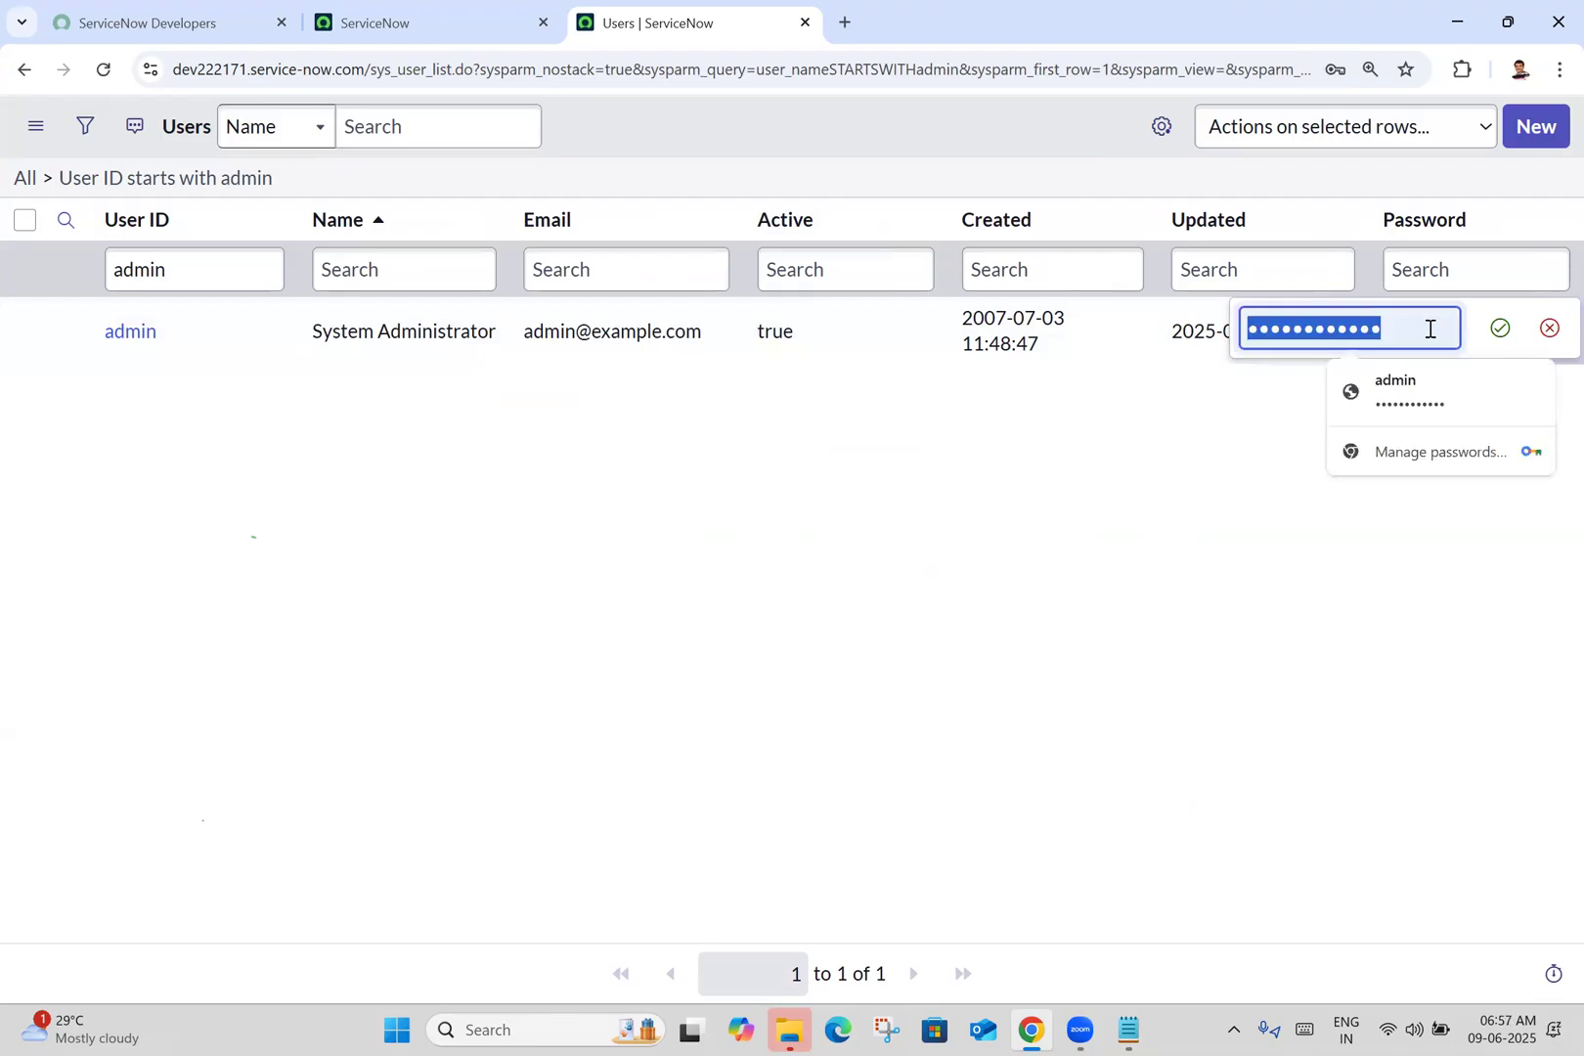
click(1423, 327)
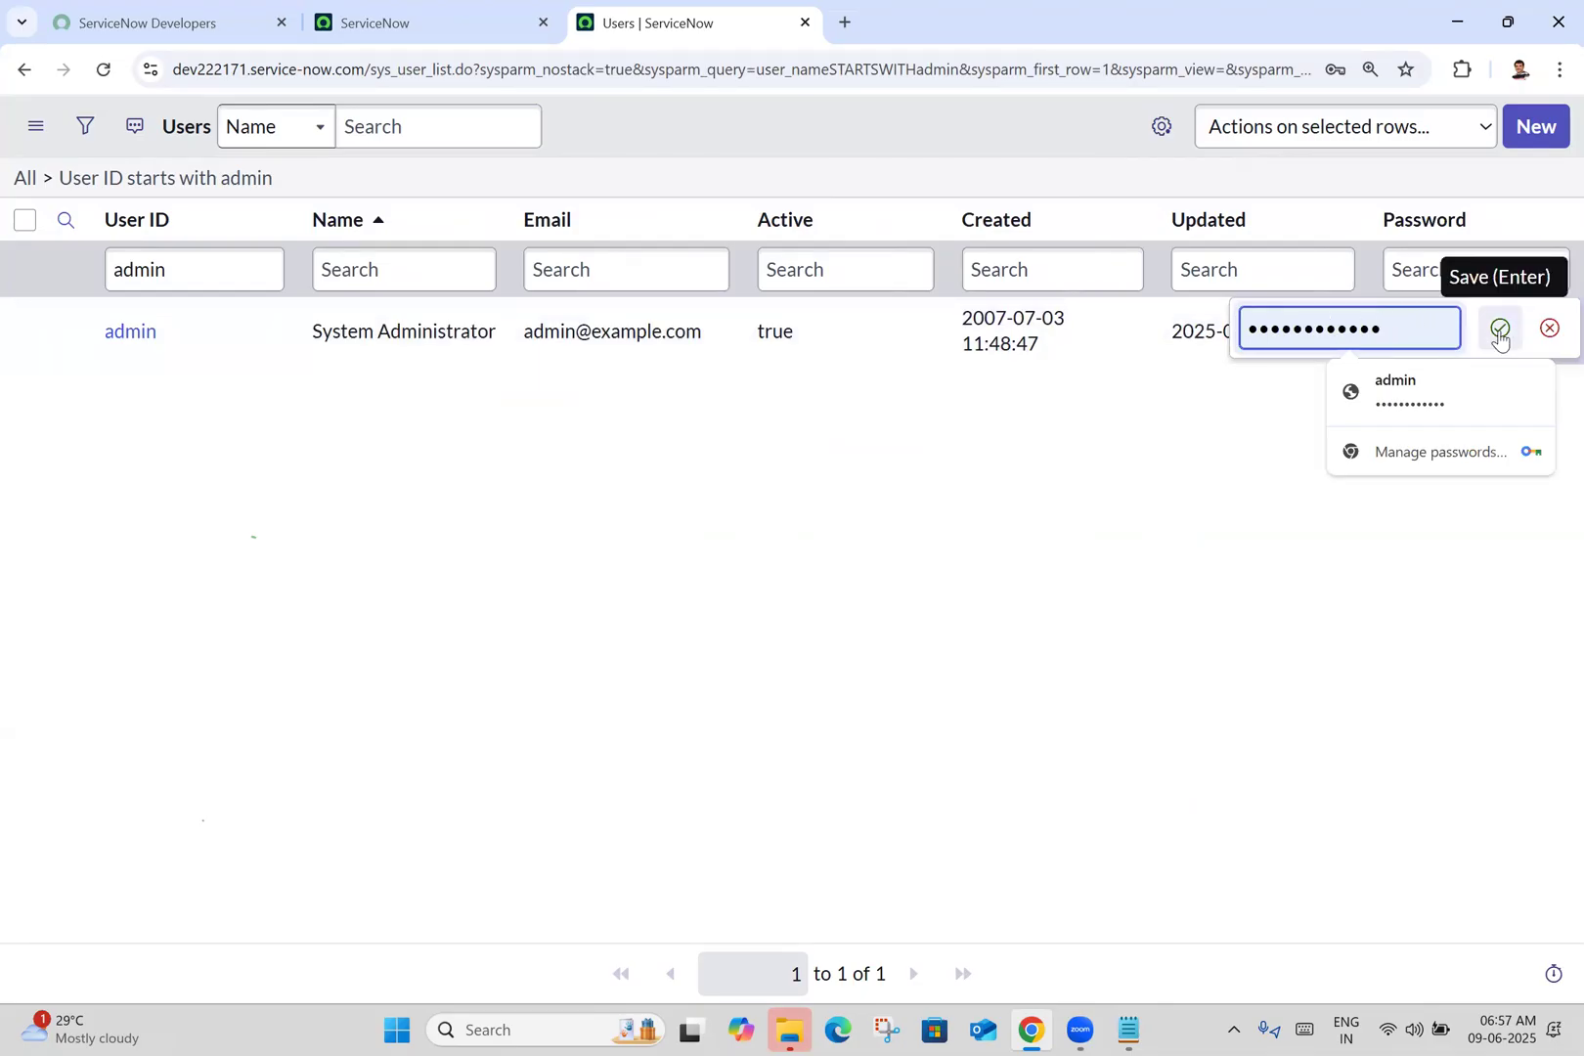
click(1500, 332)
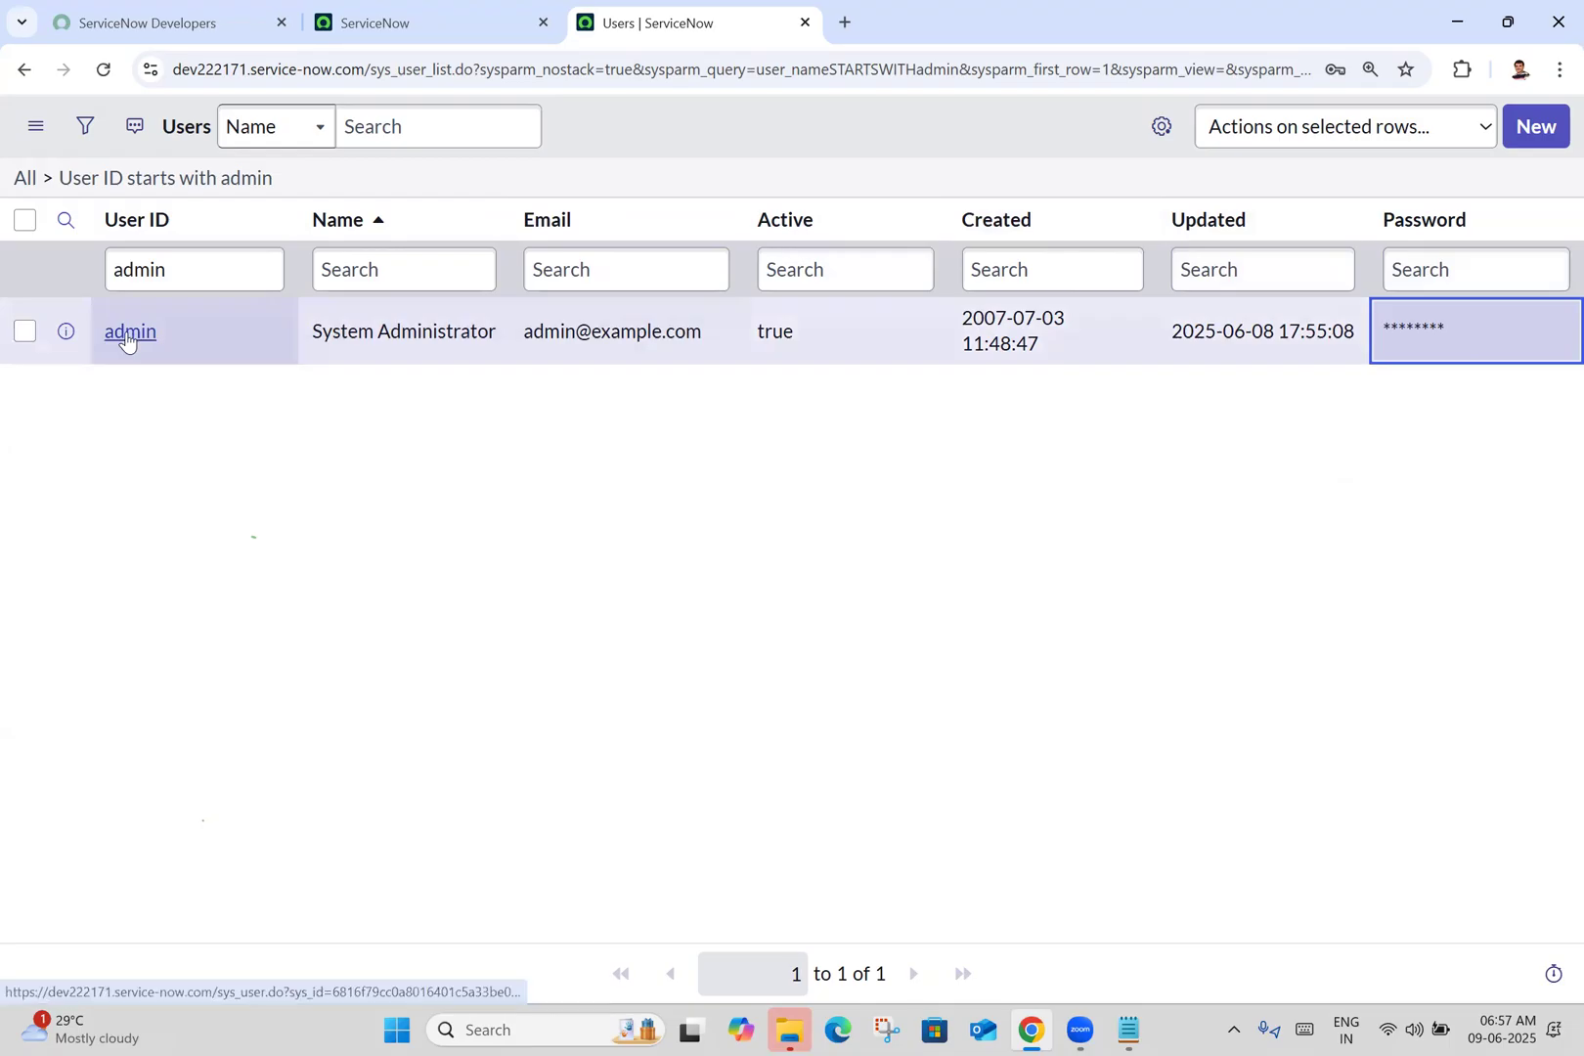
- Open the admin user's System Administrator record from the User ID link
click(128, 334)
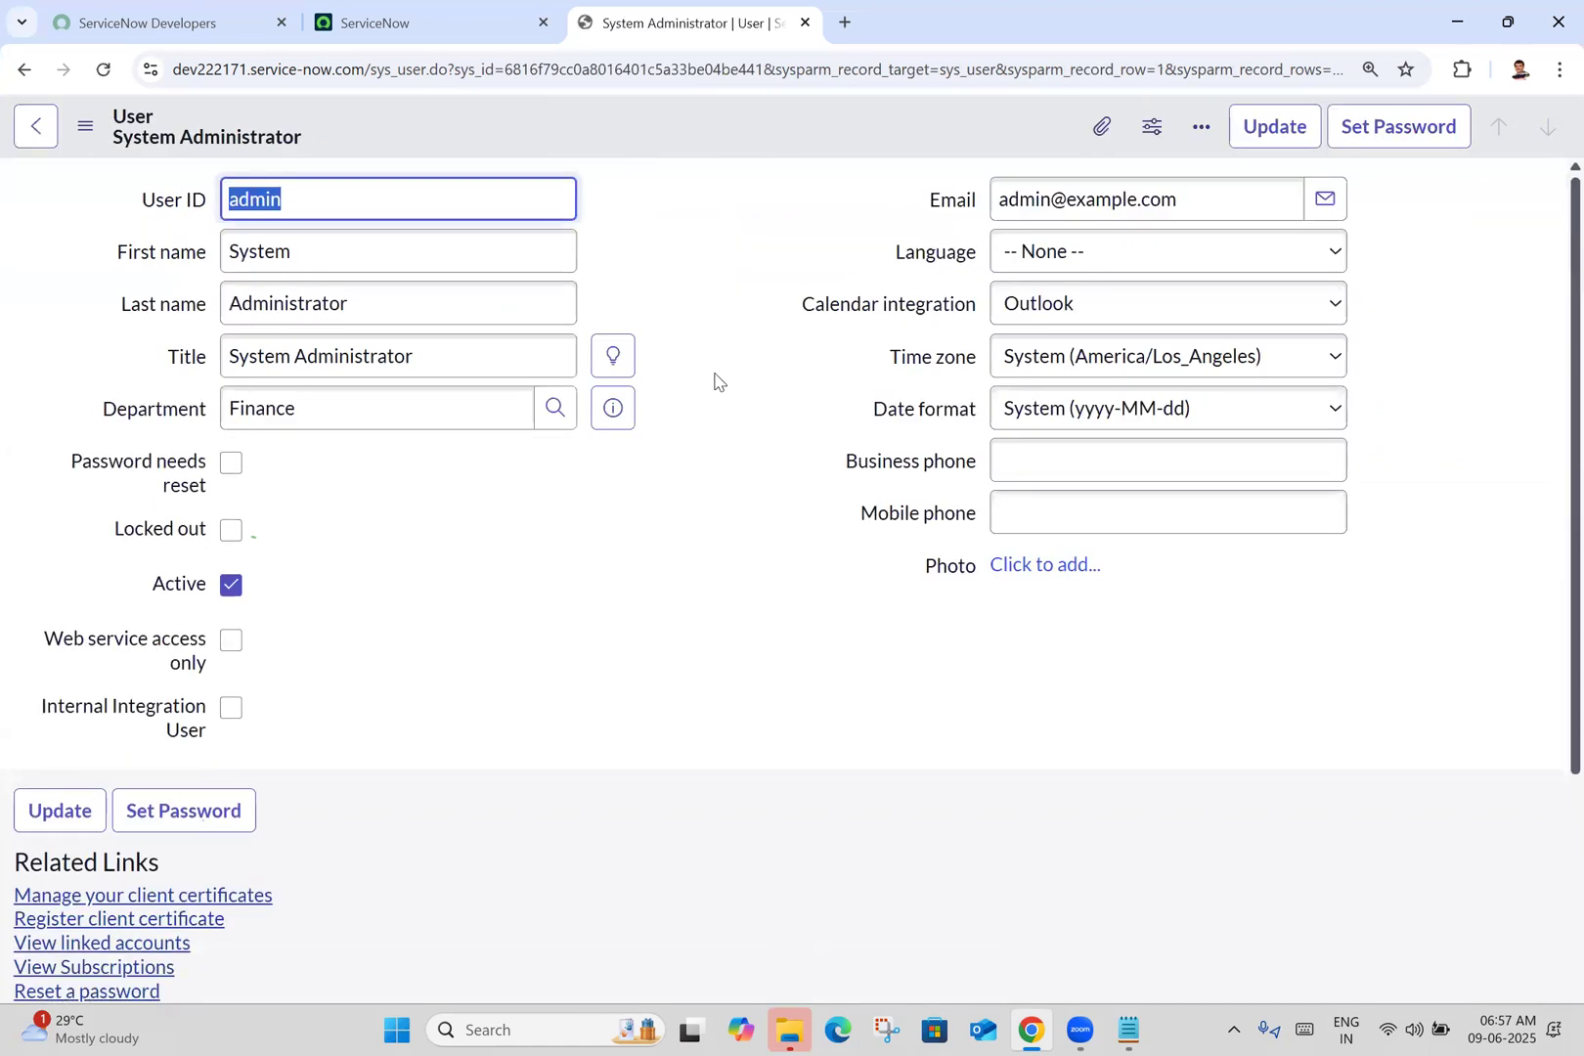
click(758, 280)
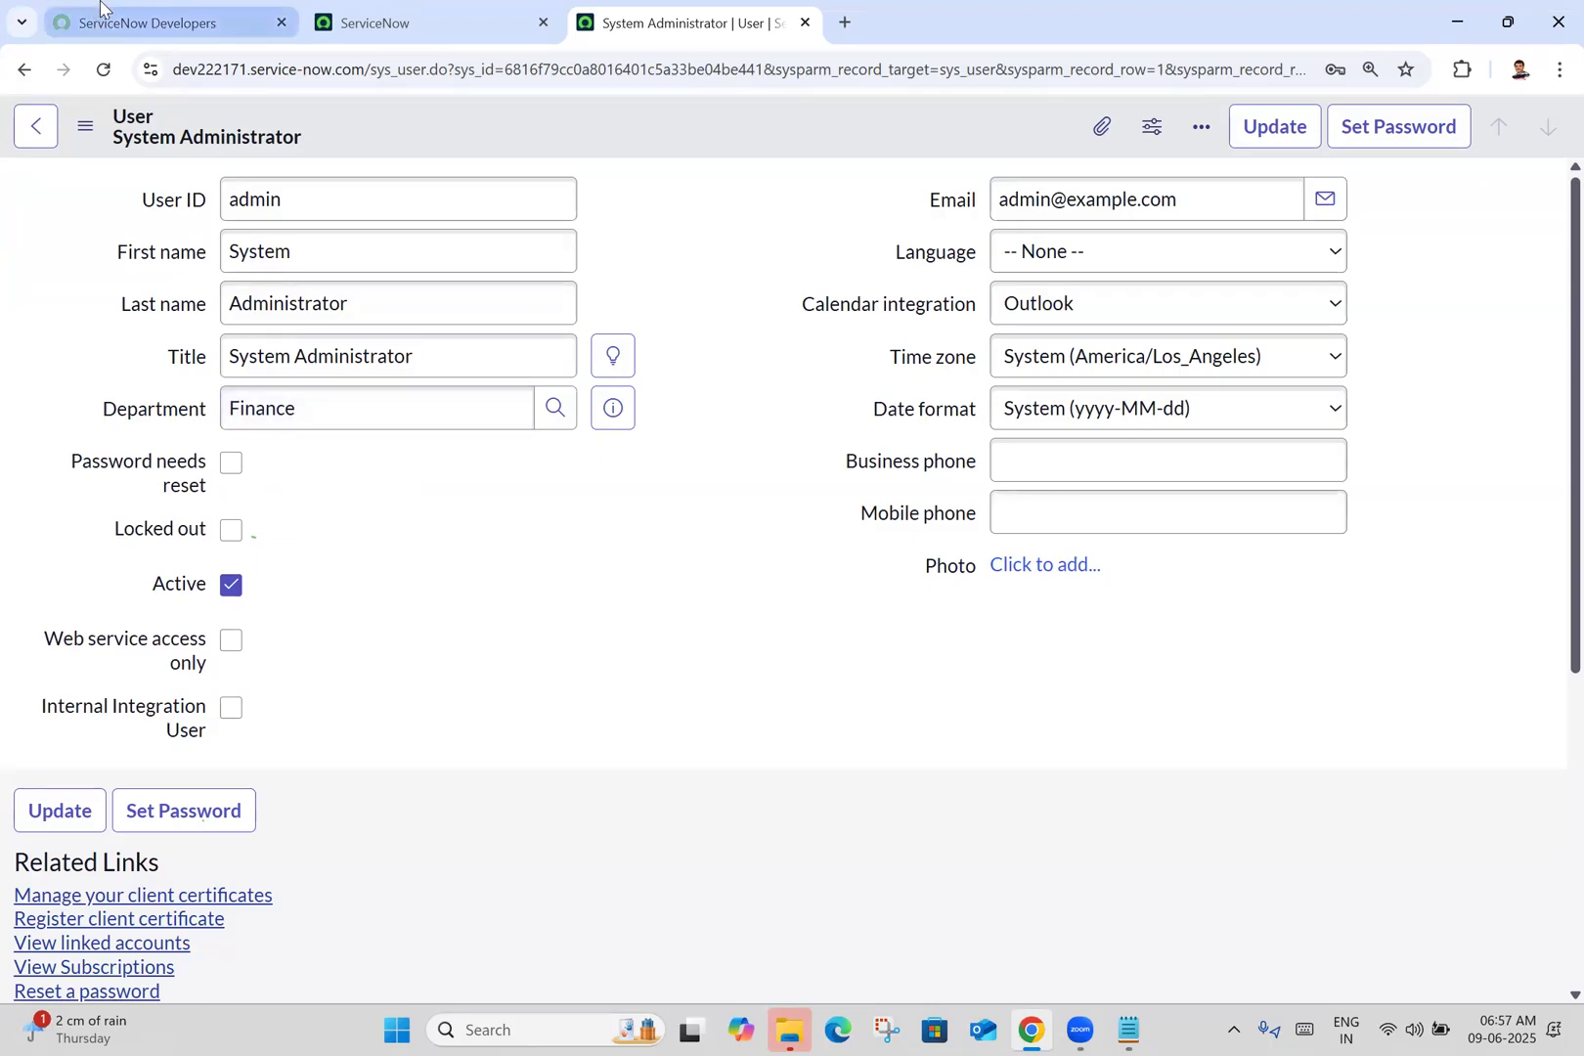
- Back on the ServiceNow tab, enter sys_properties.LIST in the navigator filter to open System Properties
click(451, 8)
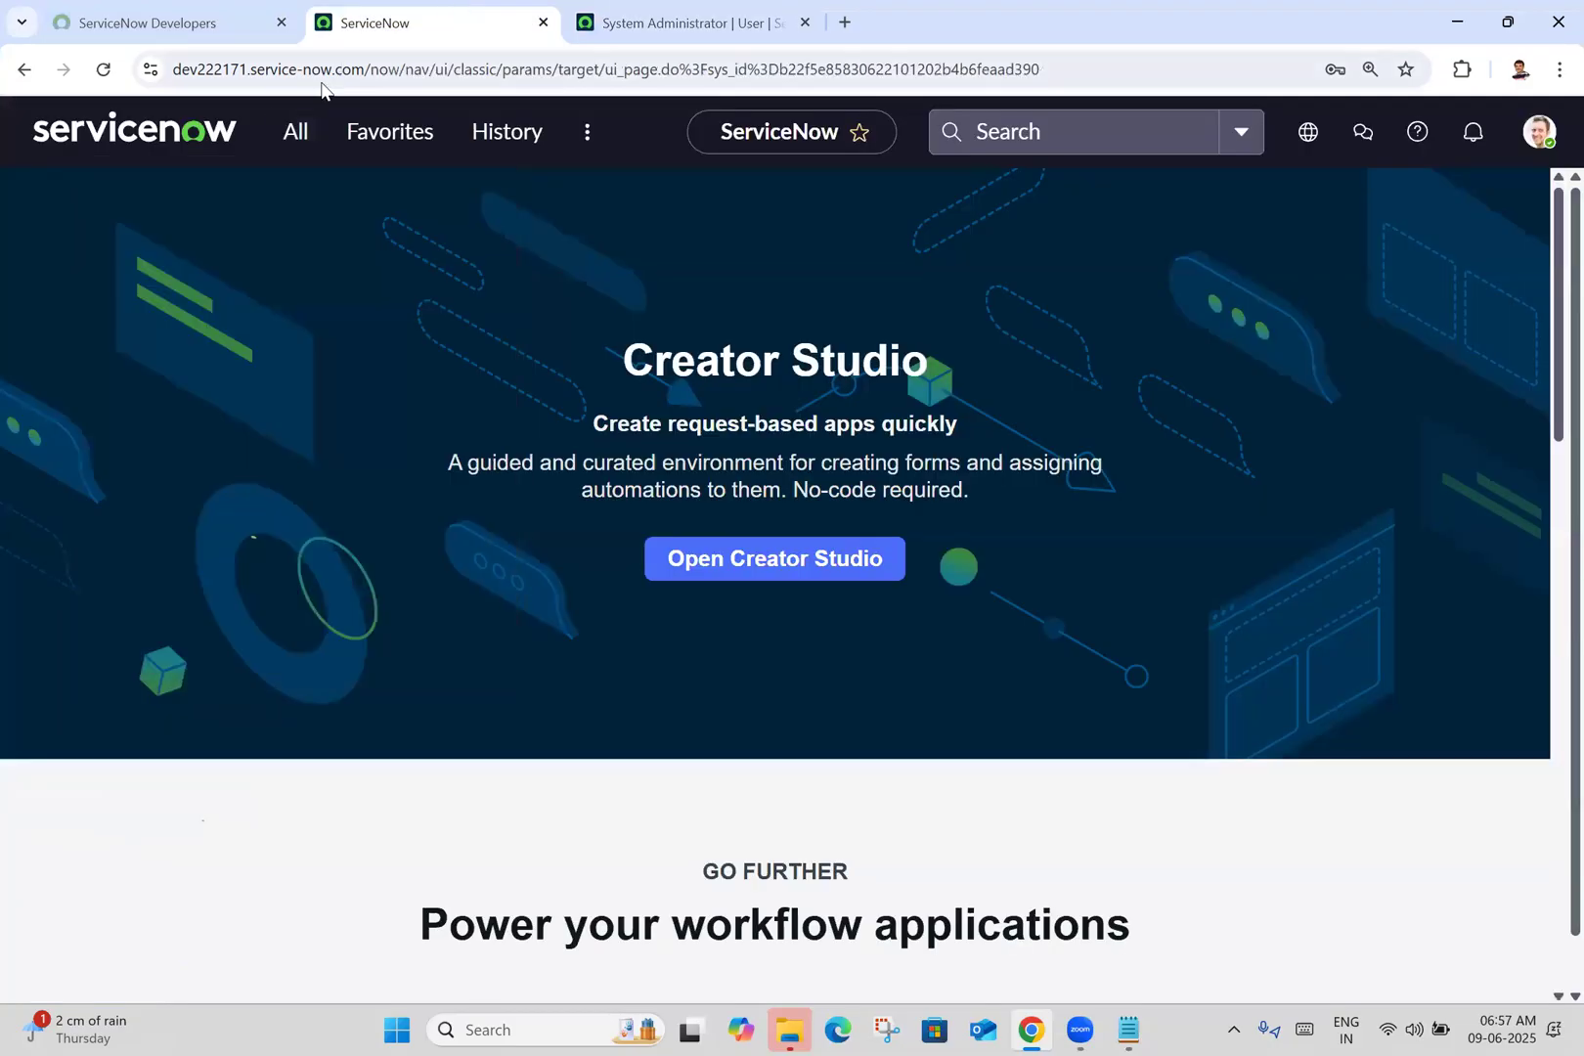
click(293, 141)
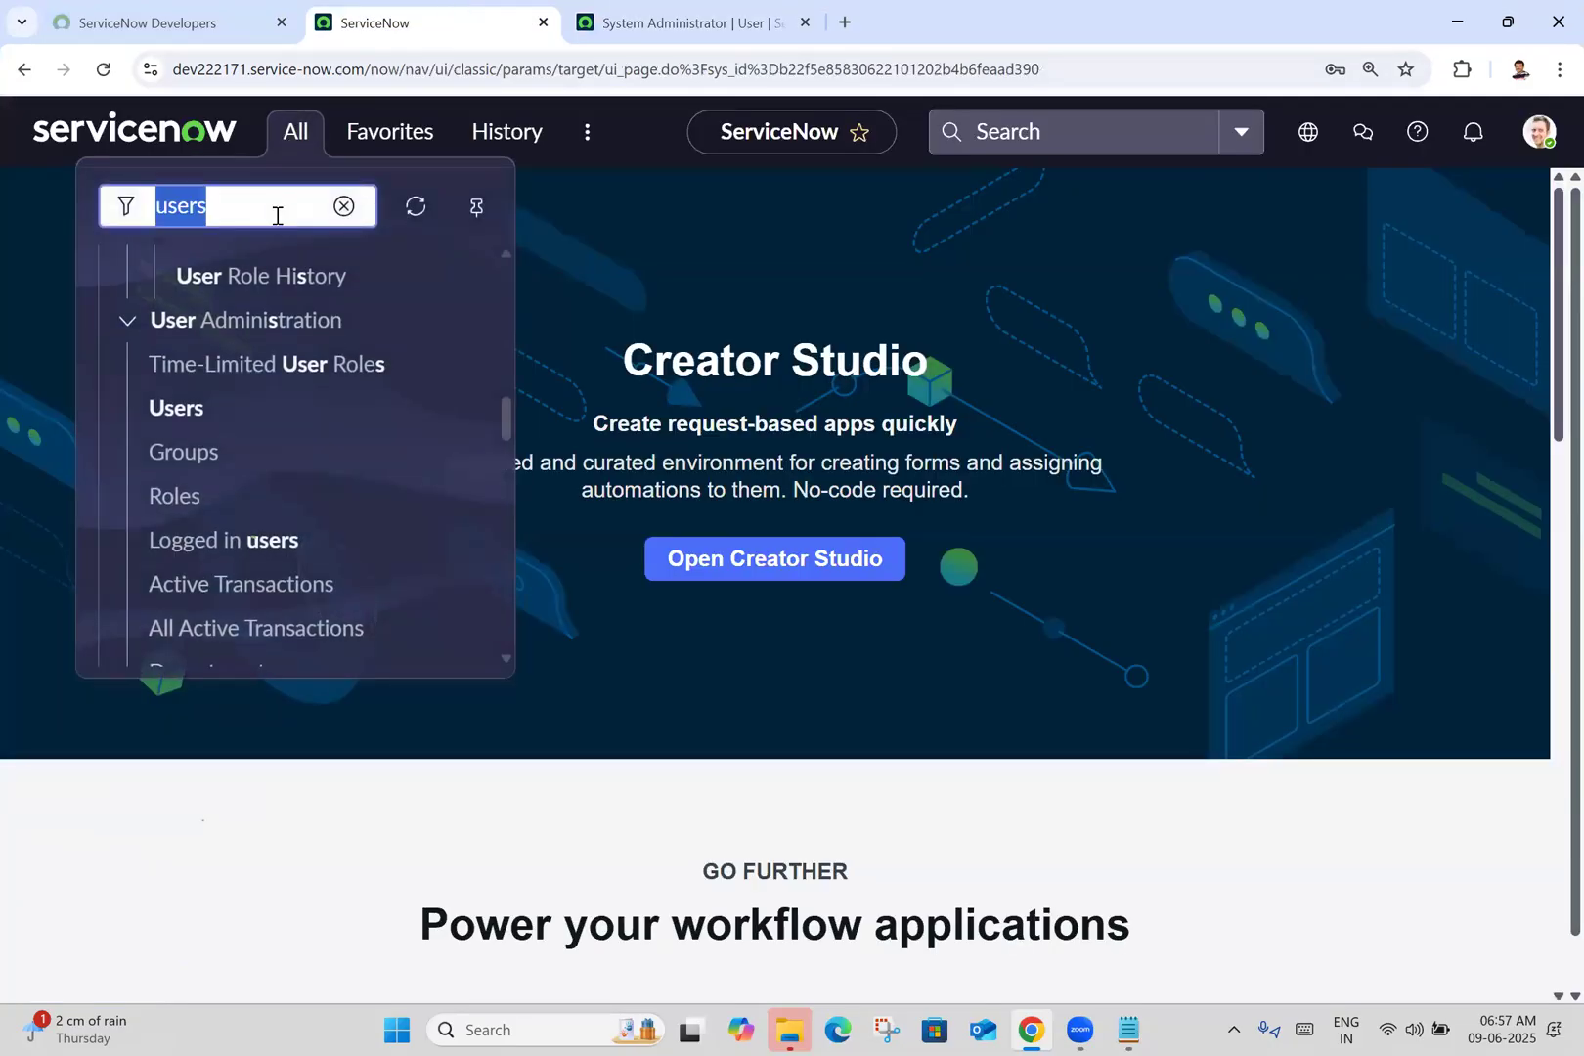
text(sy)
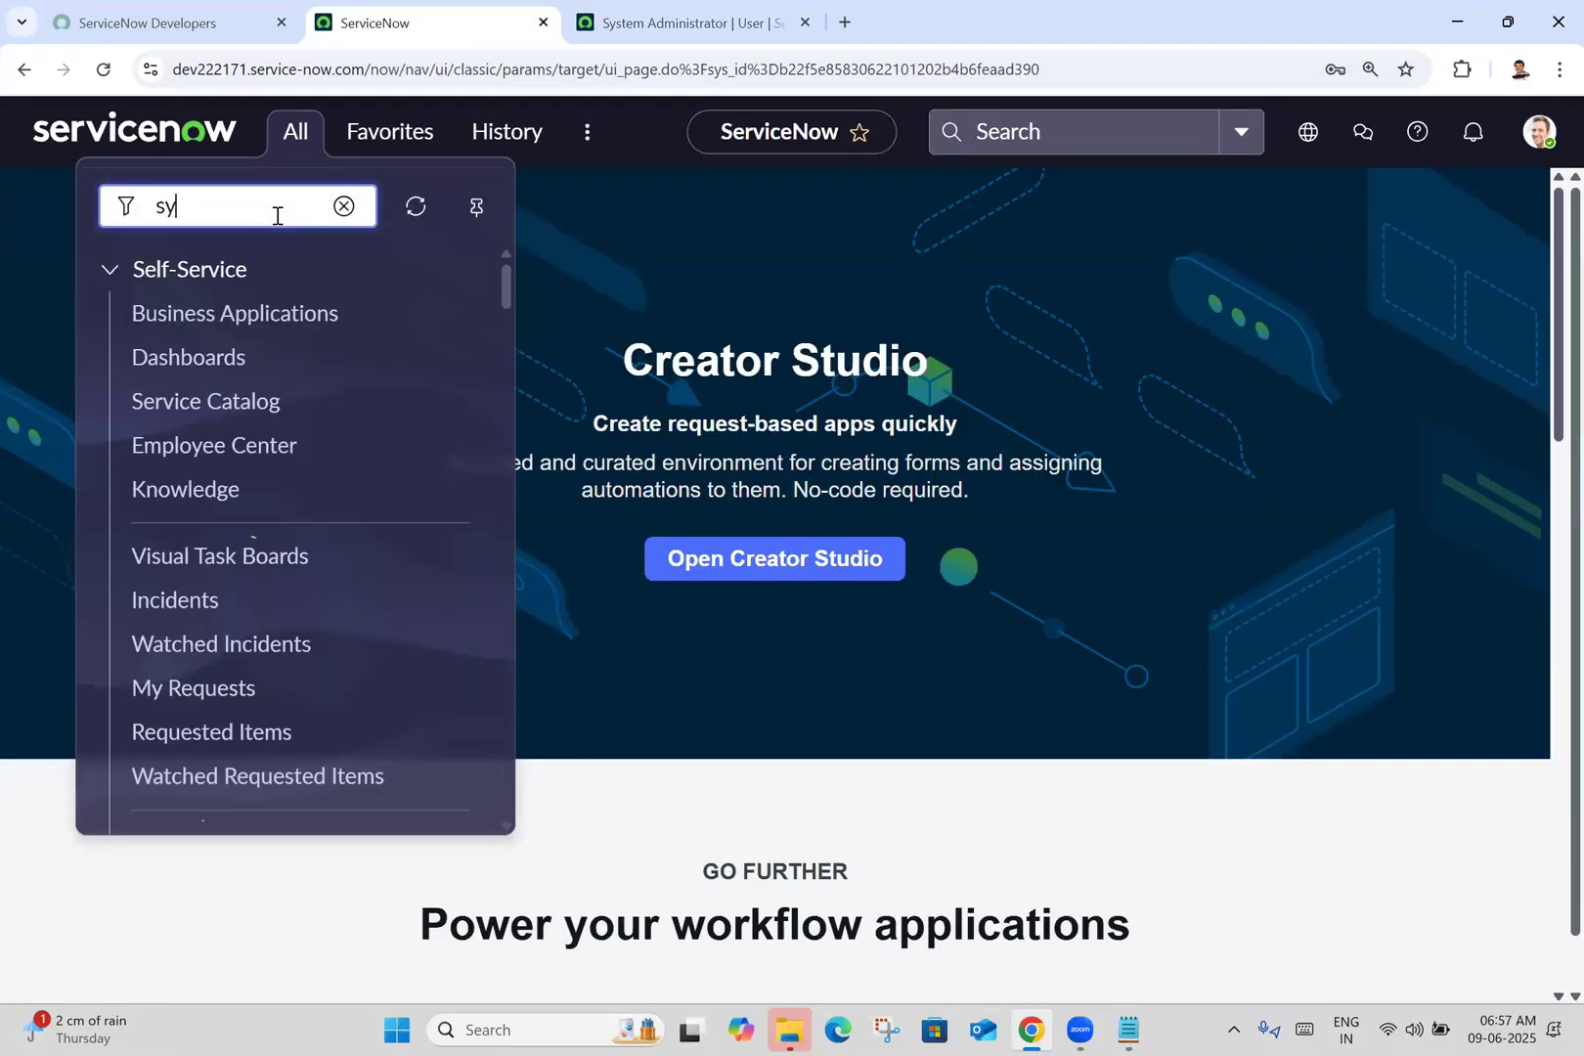
text(s_properties.LIST)
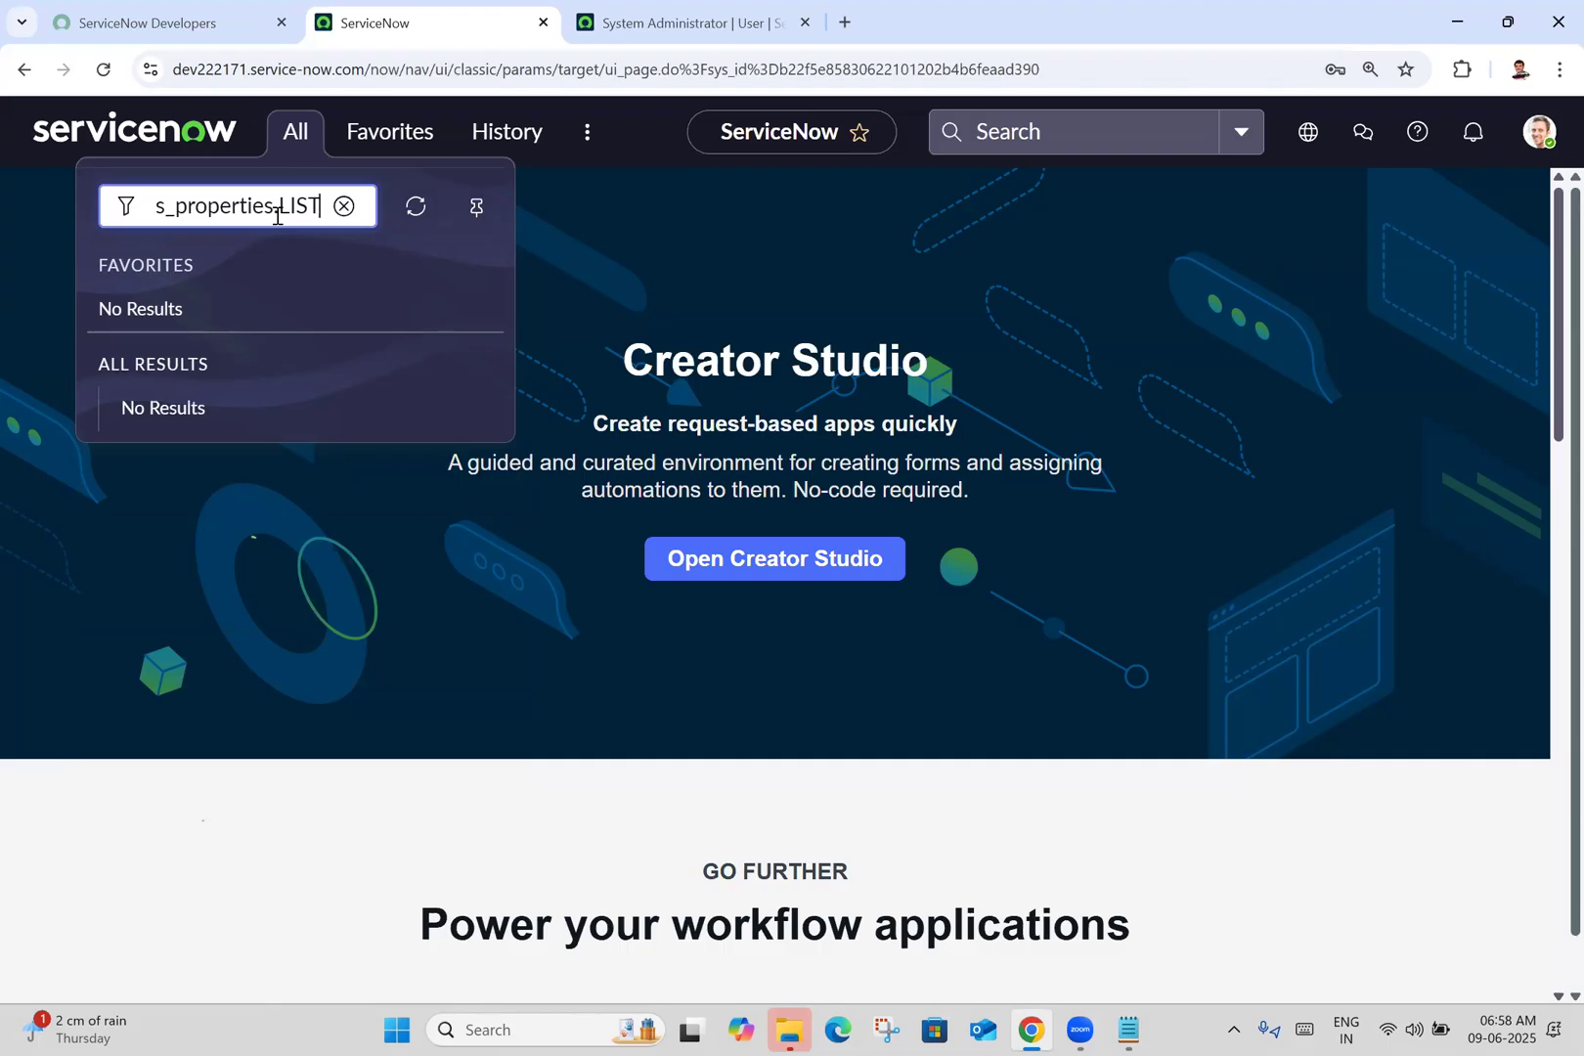
key(Return)
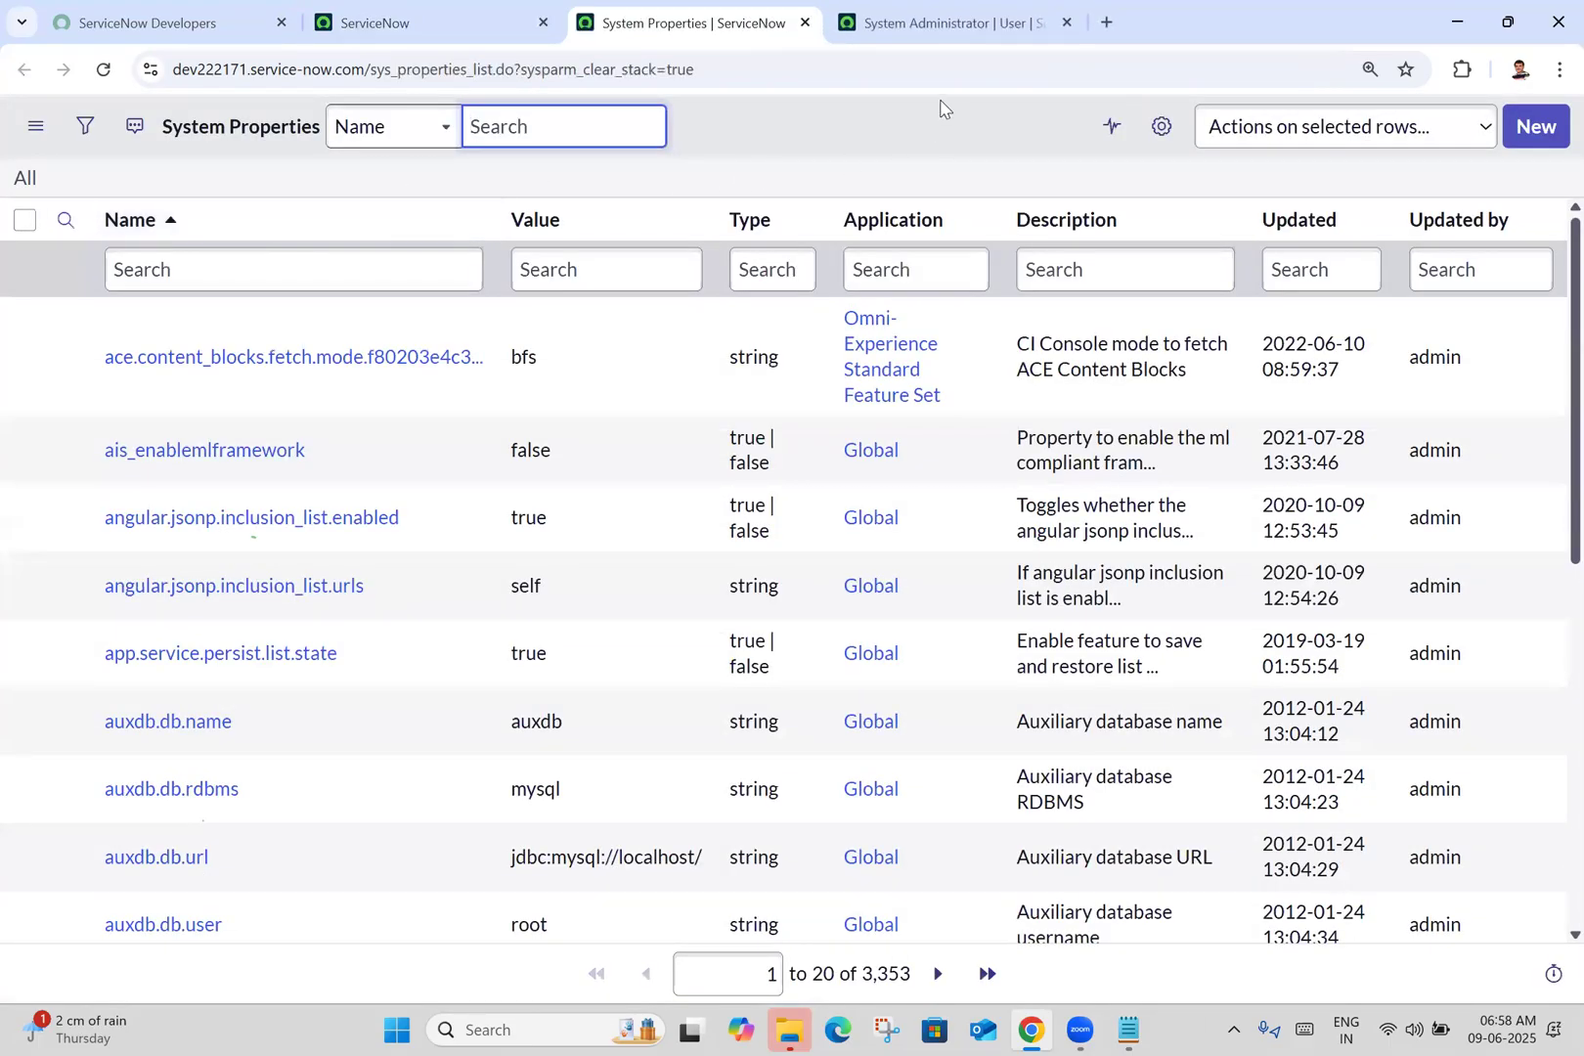
- Filter the System Properties list by name to glide.user.show.password.field and highlight that name
click(355, 279)
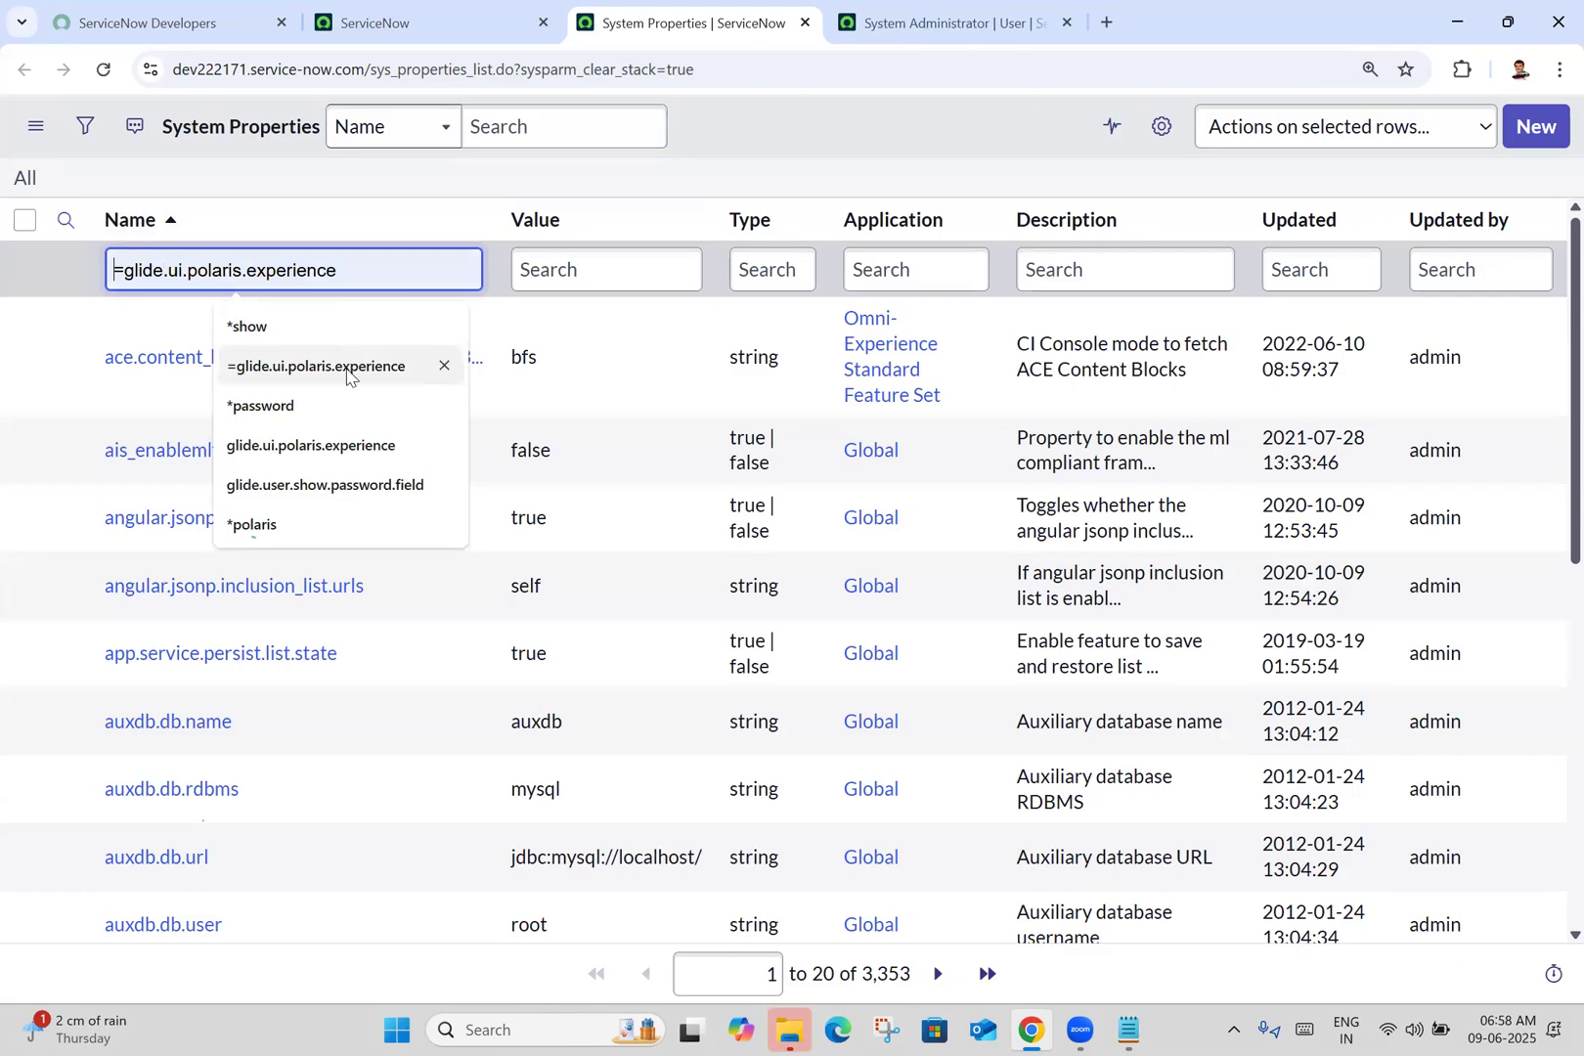
click(354, 500)
key(Return)
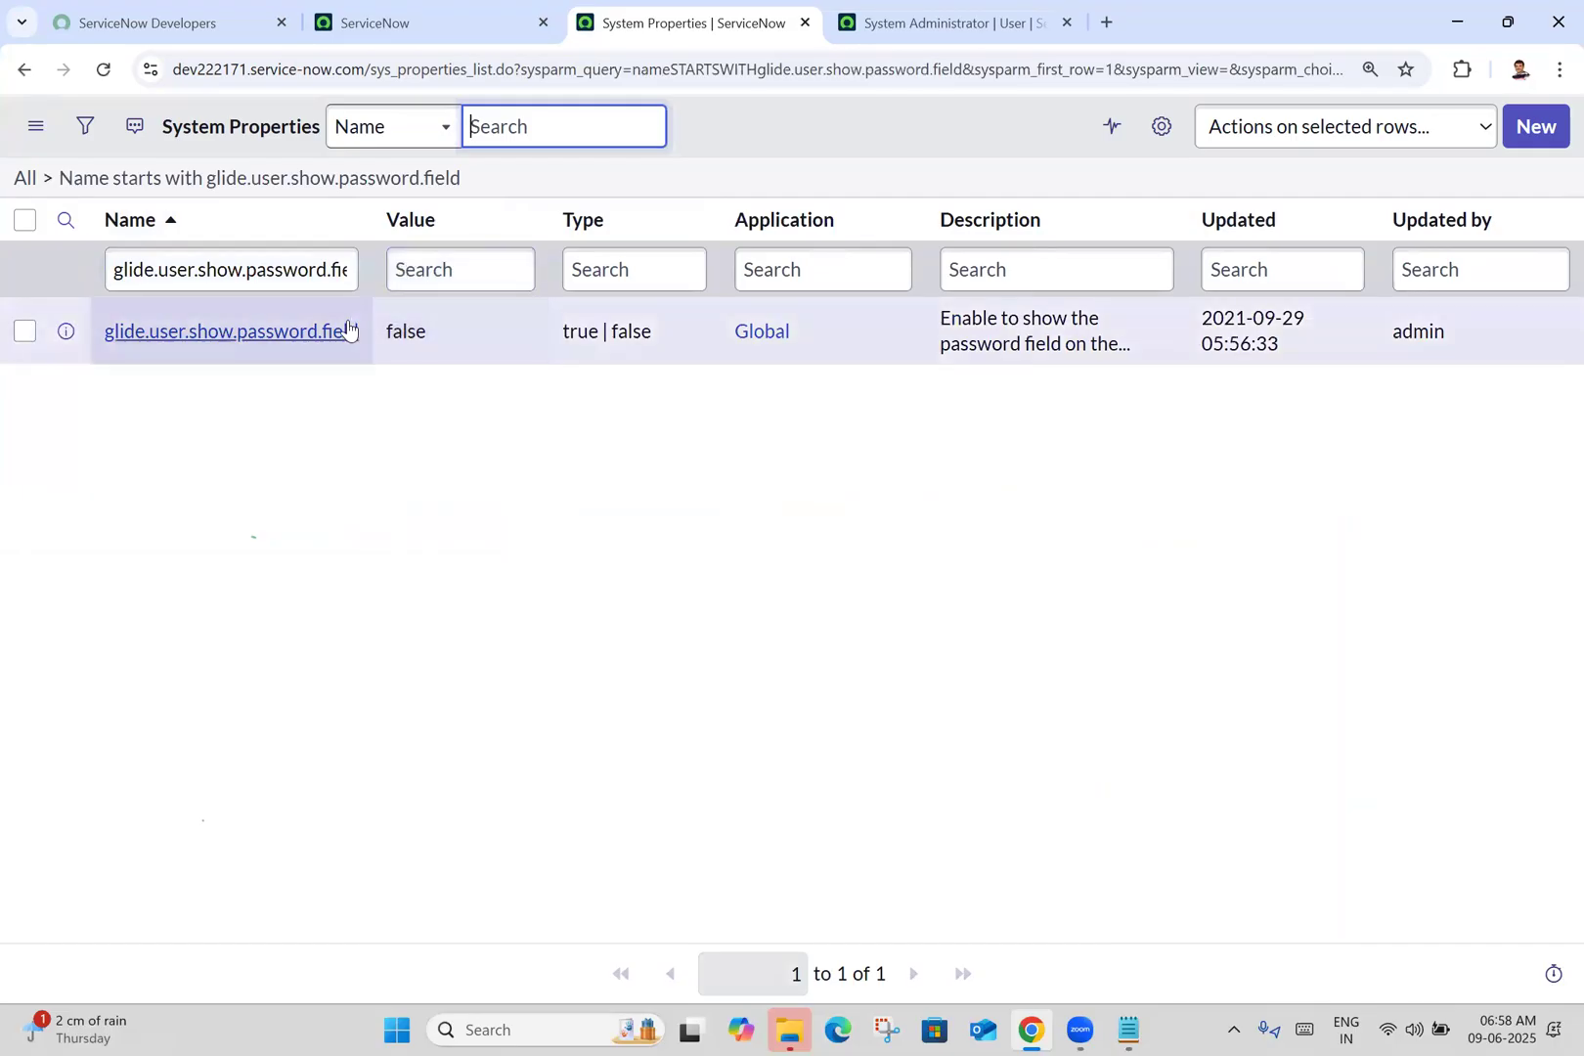
drag(363, 333, 83, 361)
key(ctrl+c)
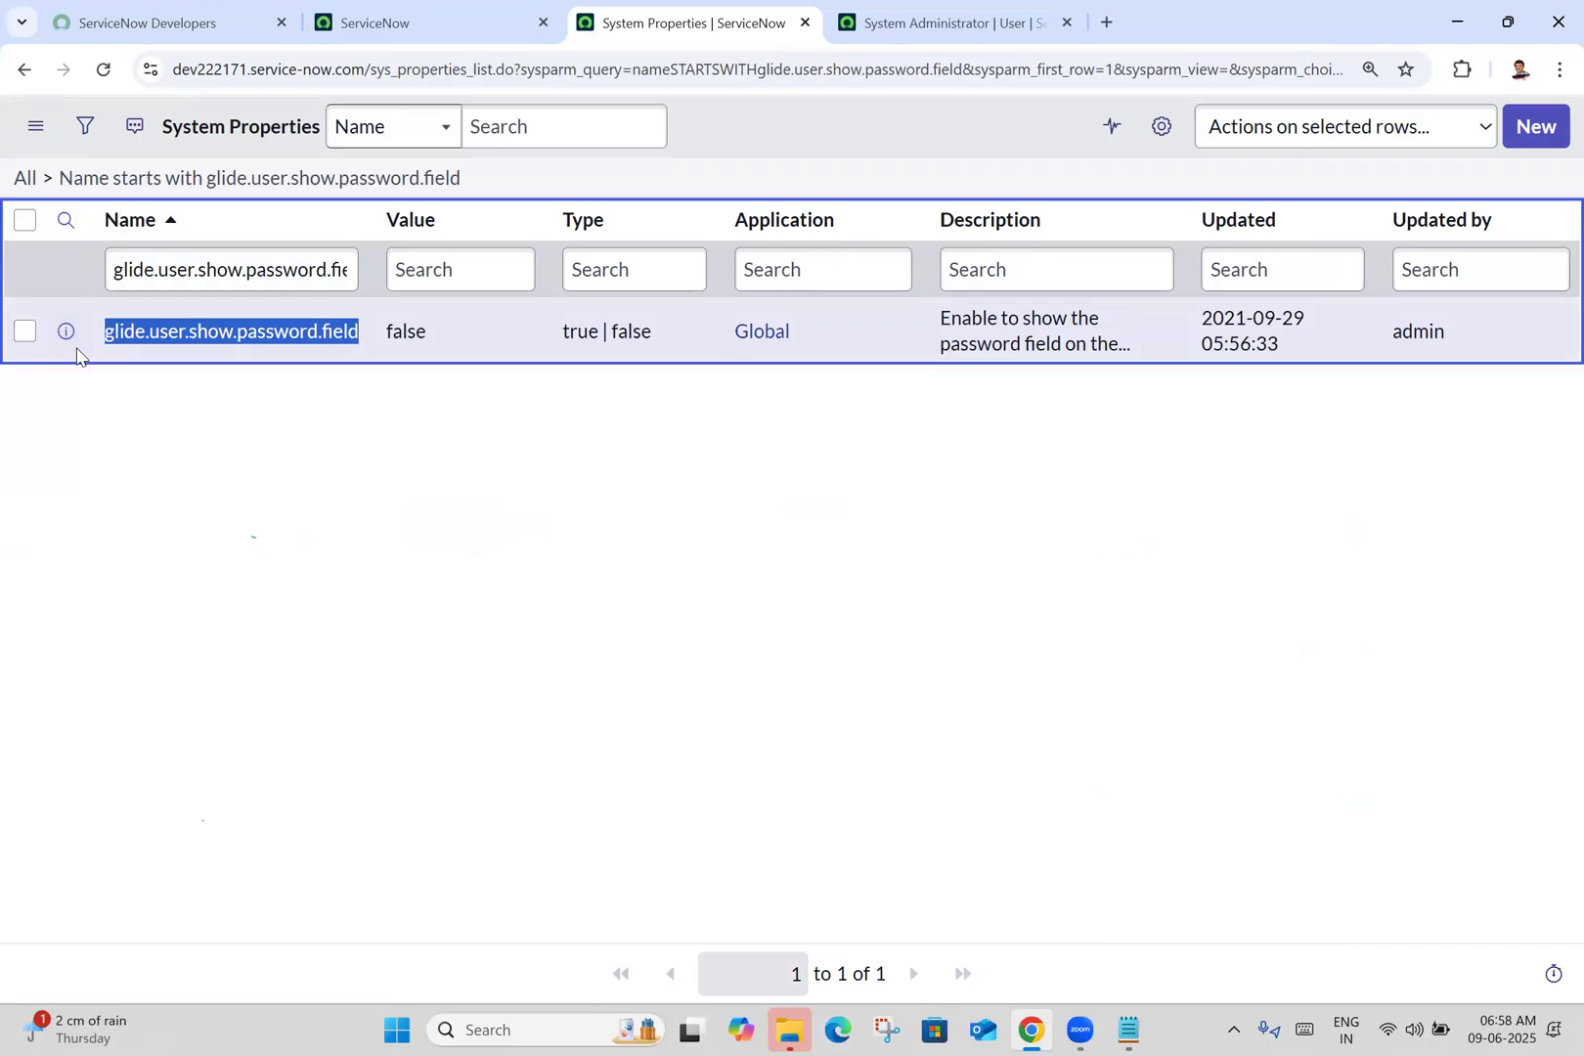
click(484, 518)
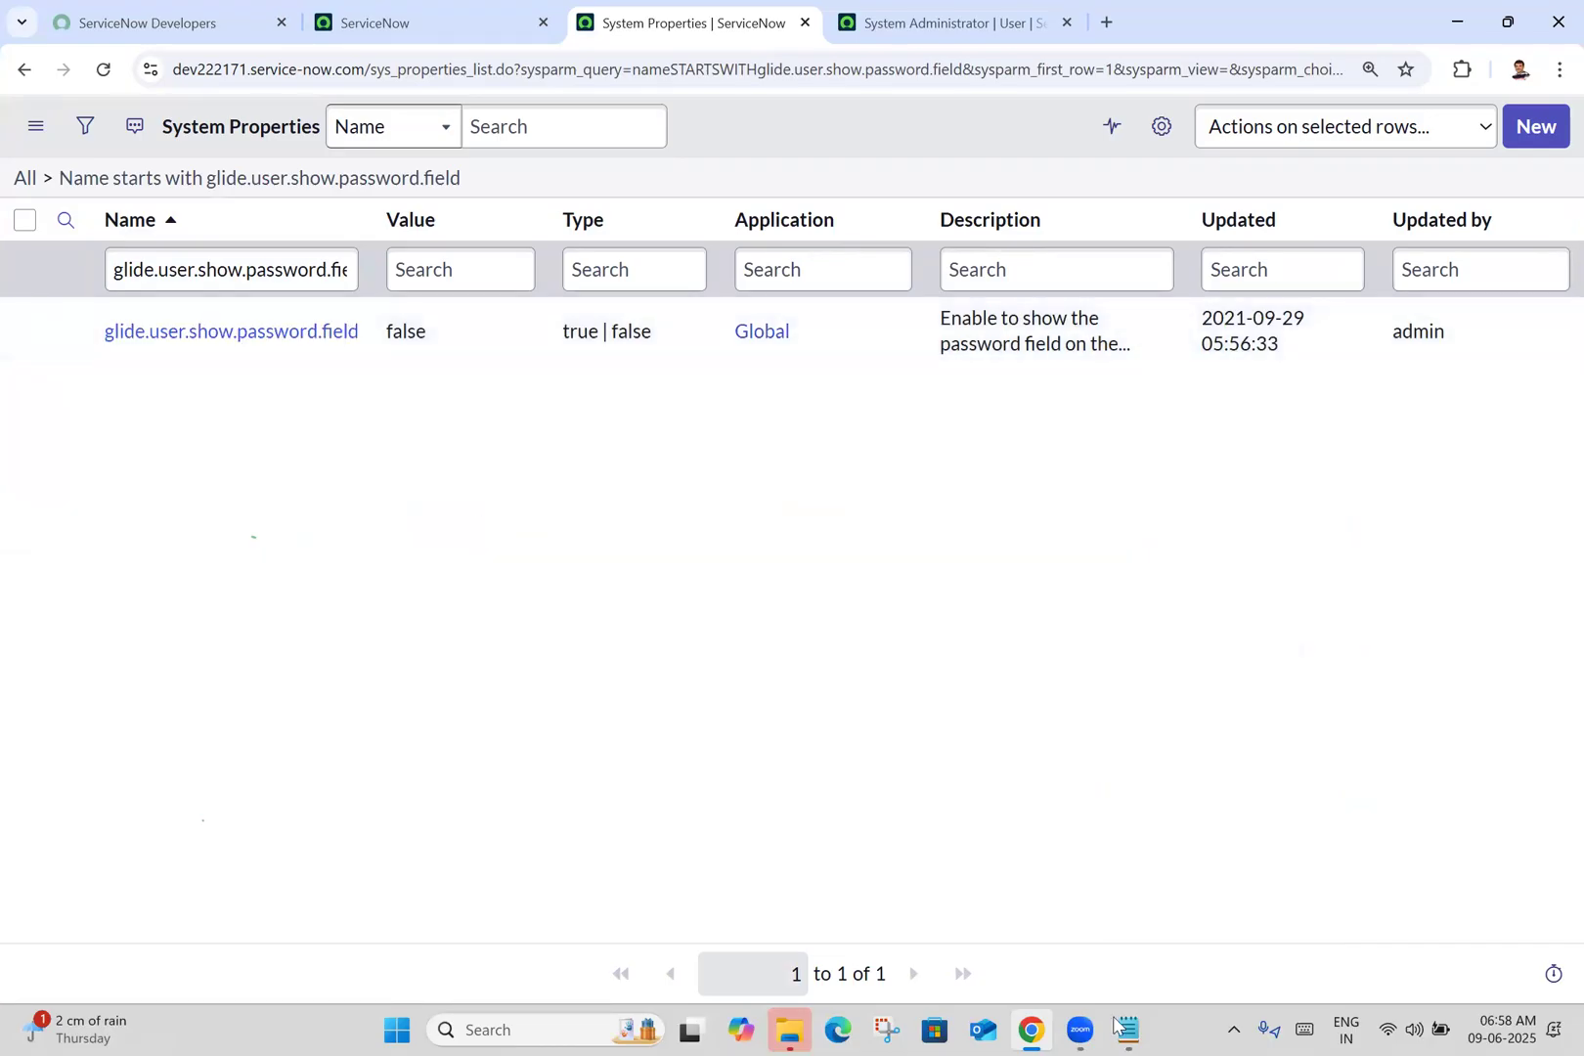
- Paste the property name into the Notepad notes, then open its false Value for inline editing
key(alt+Tab)
key(ctrl+v)
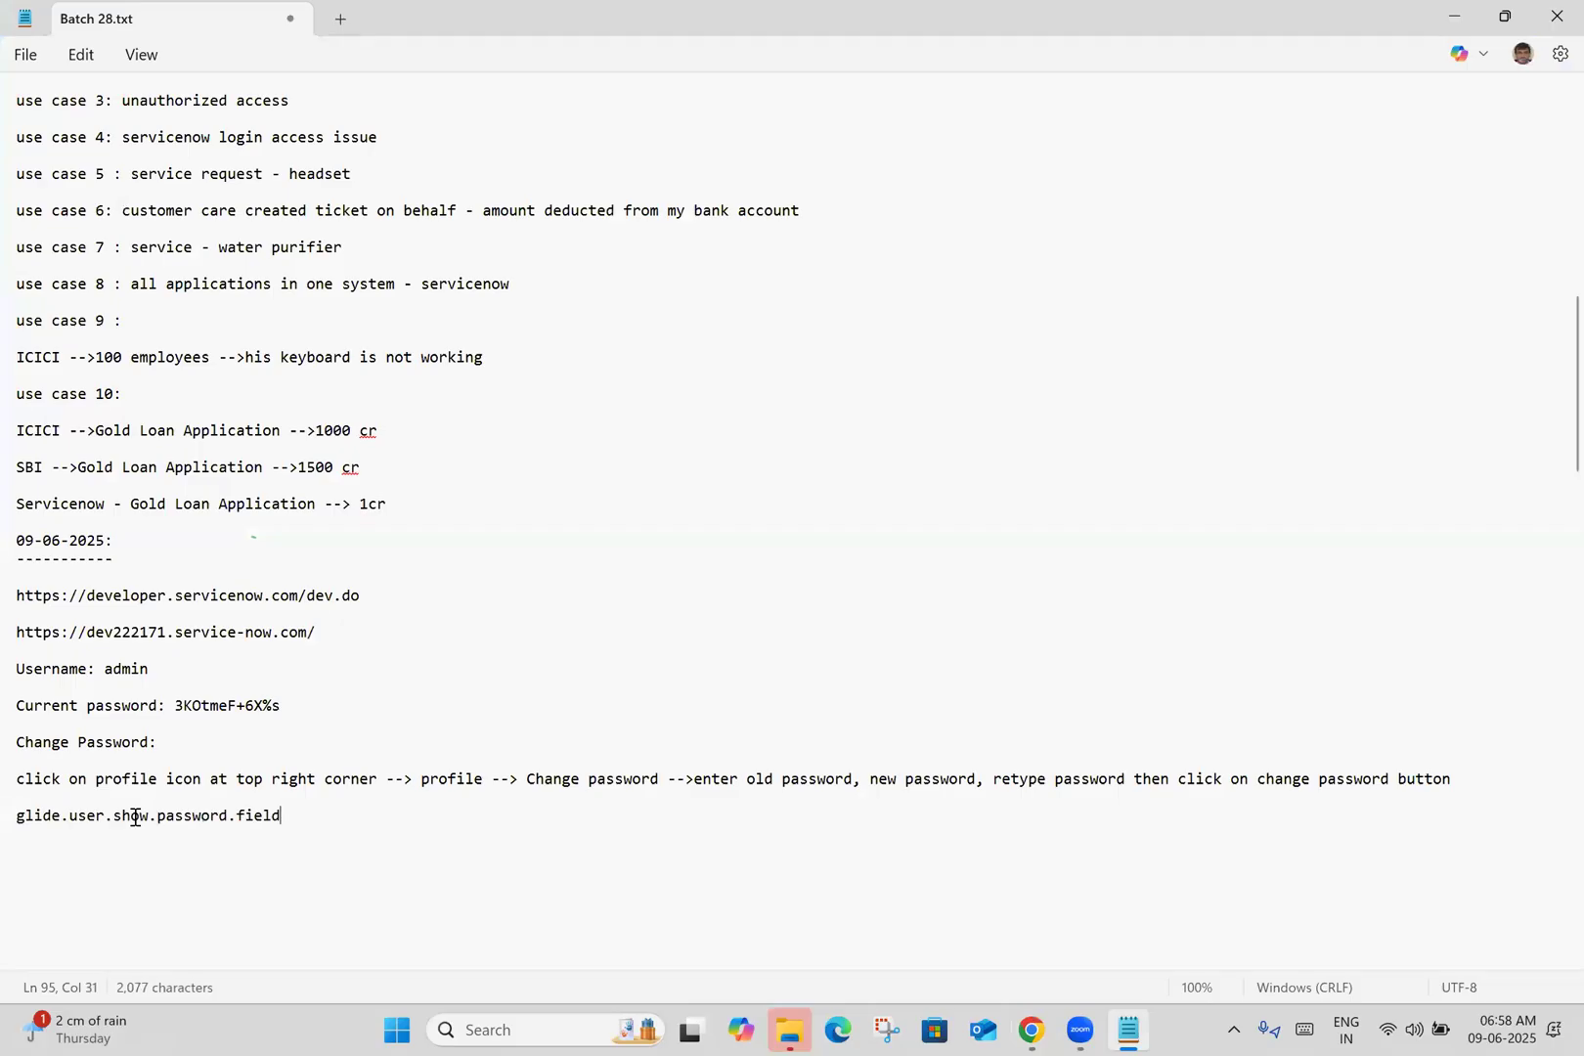
key(Return)
key(Return)
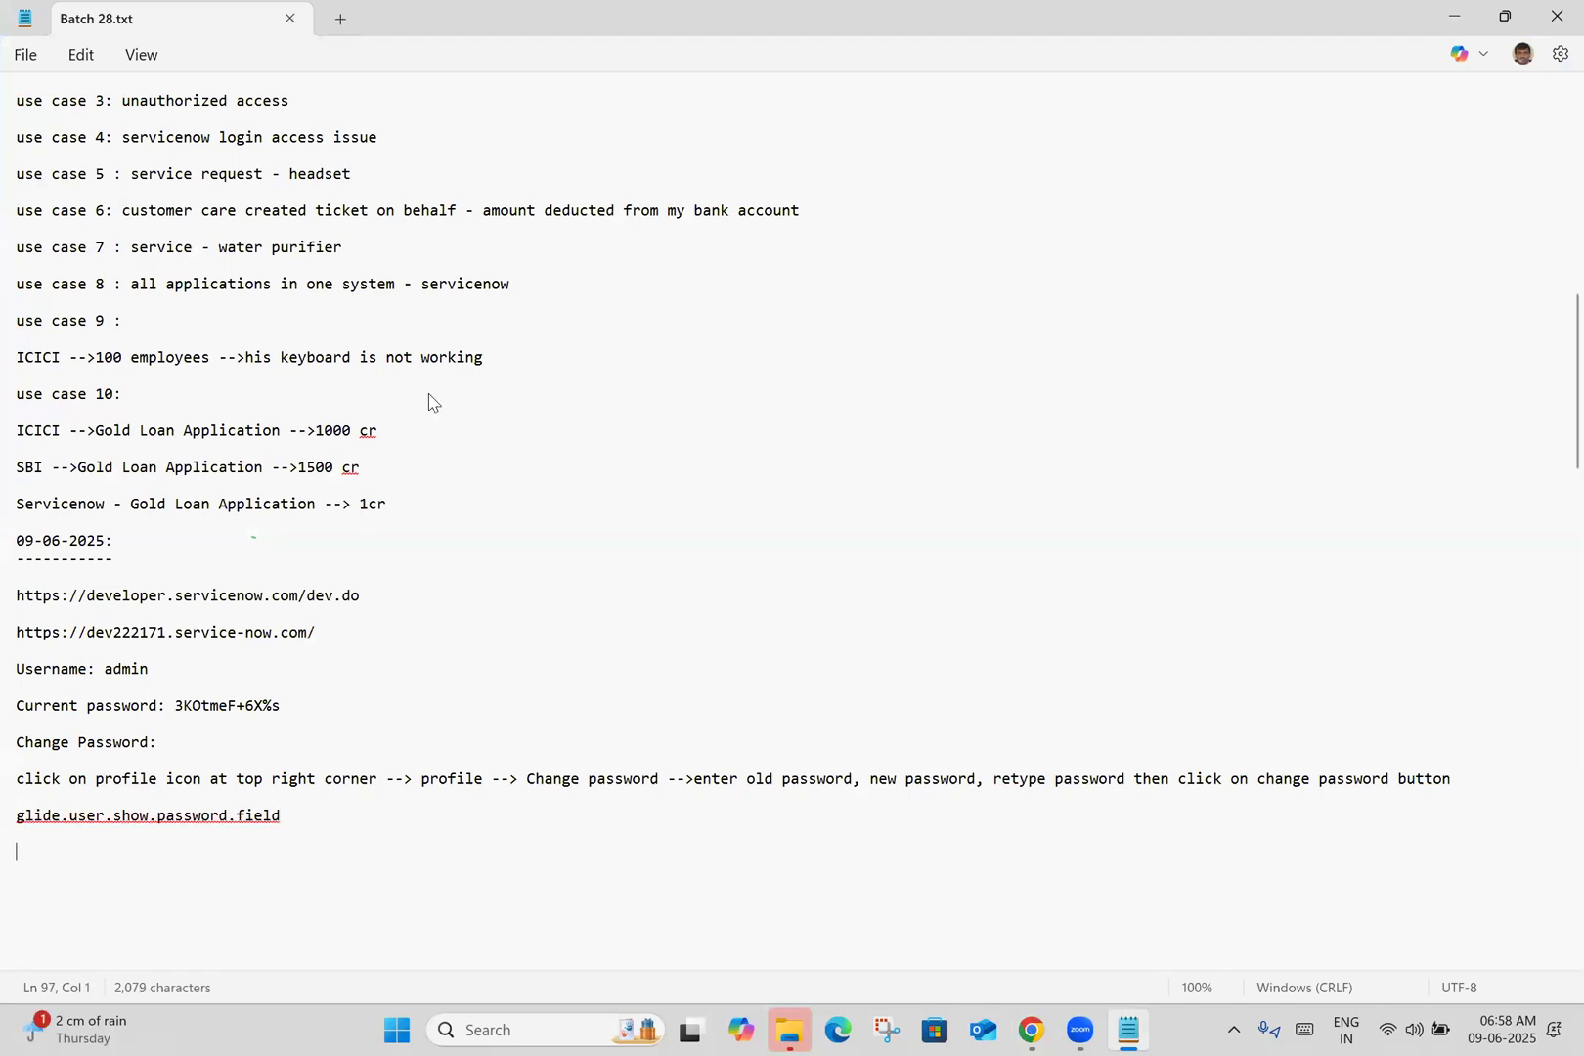
key(alt+Tab)
double_click(449, 332)
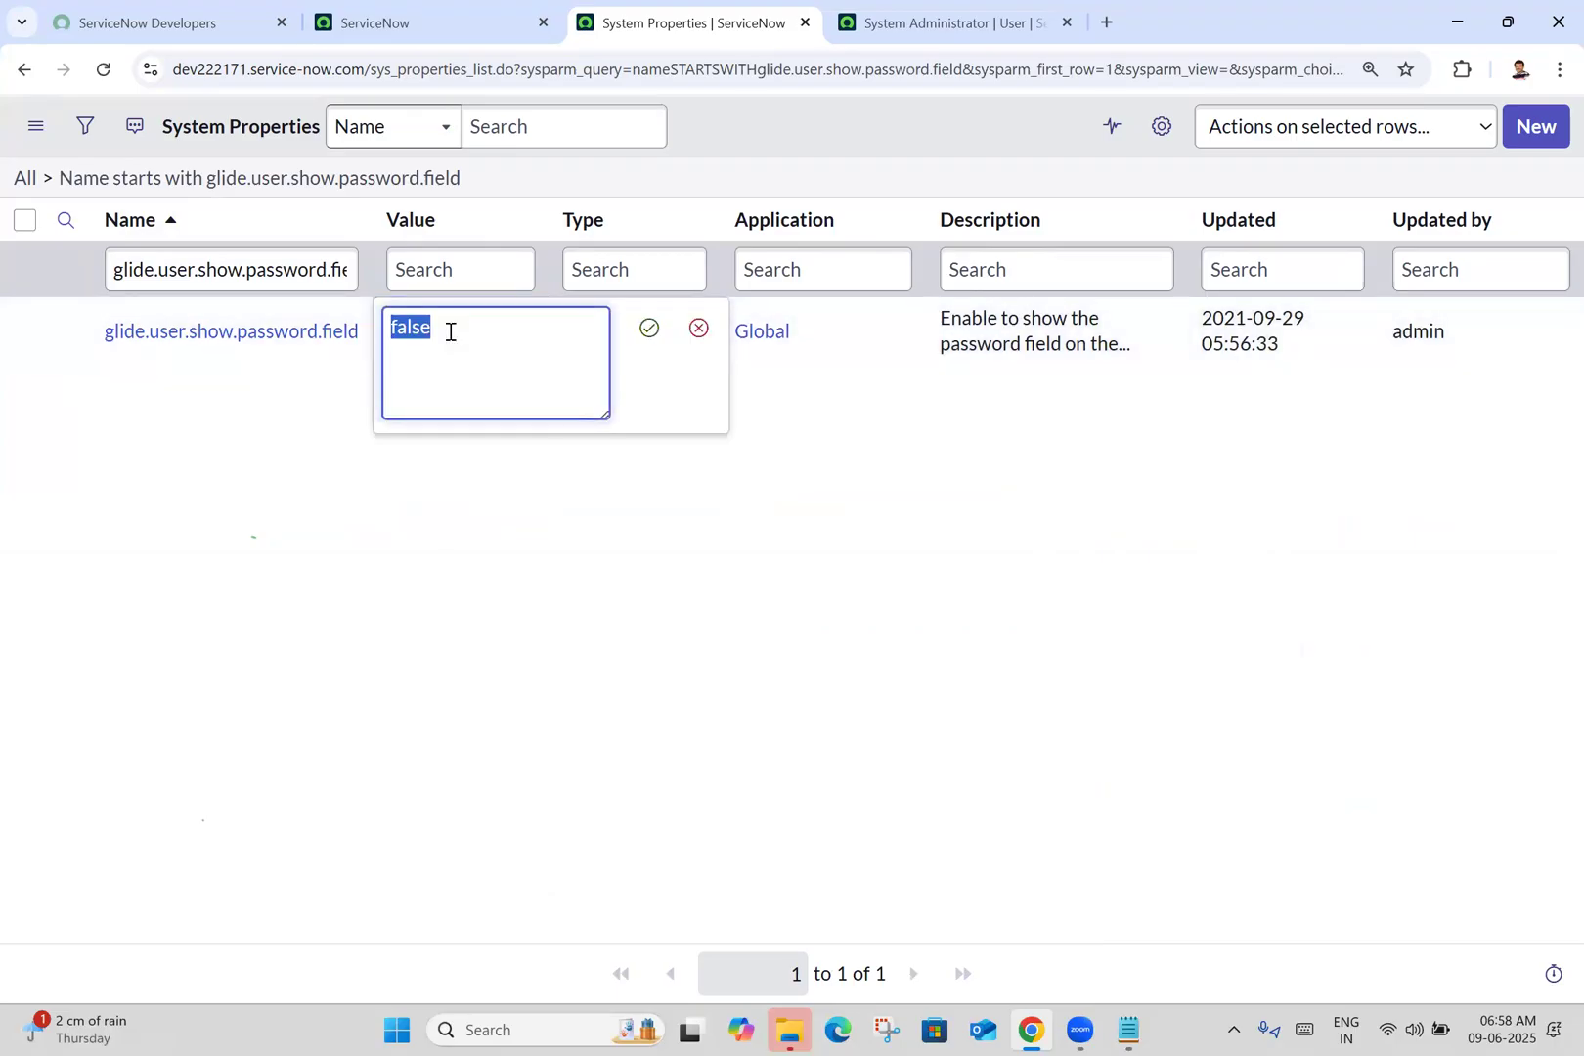
- Save glide.user.show.password.field as true and copy the filtered list's URL from the breadcrumb
text(true)
click(648, 328)
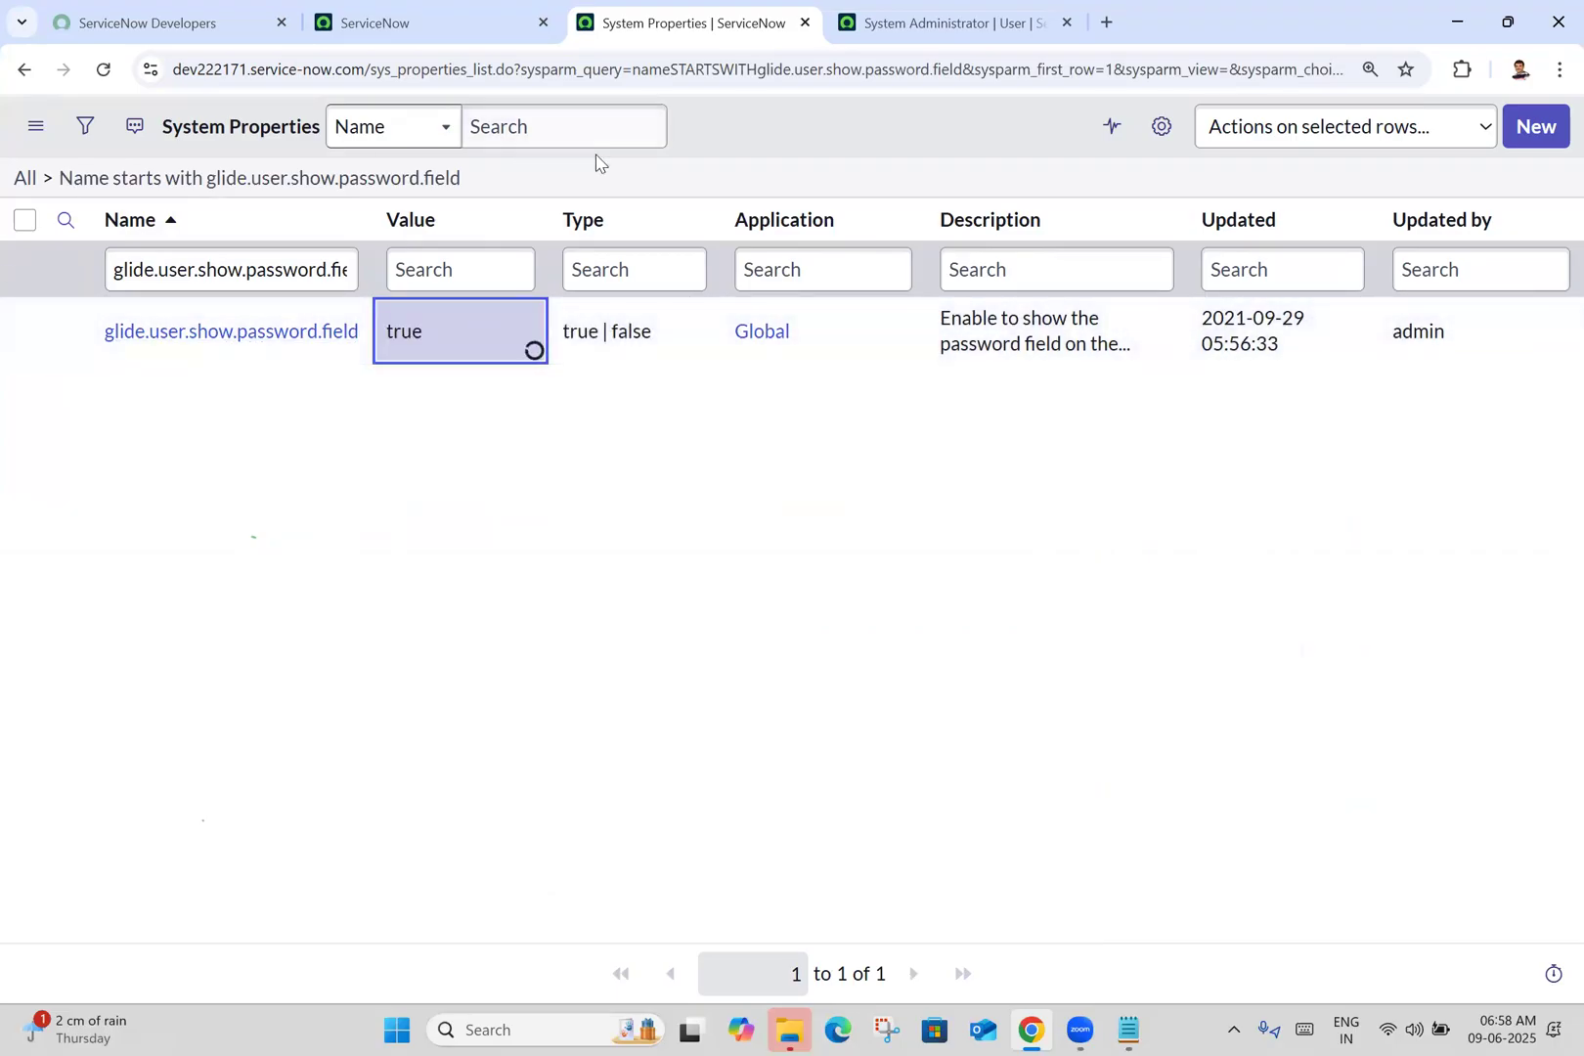
right_click(442, 181)
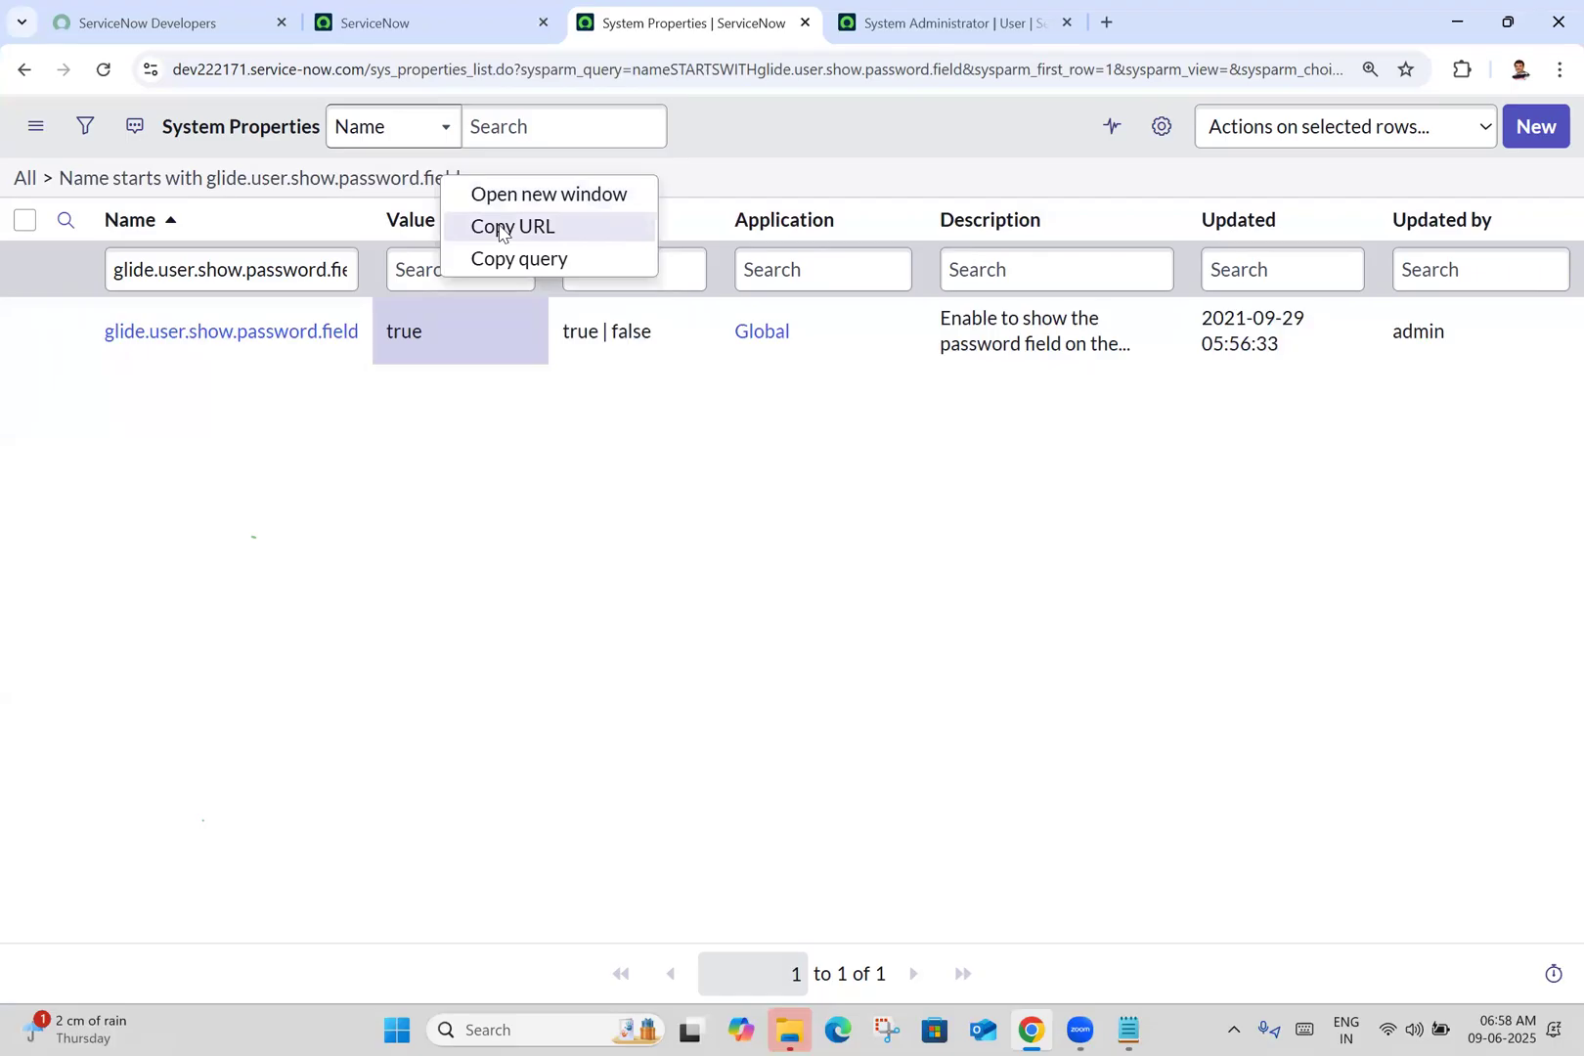
click(501, 231)
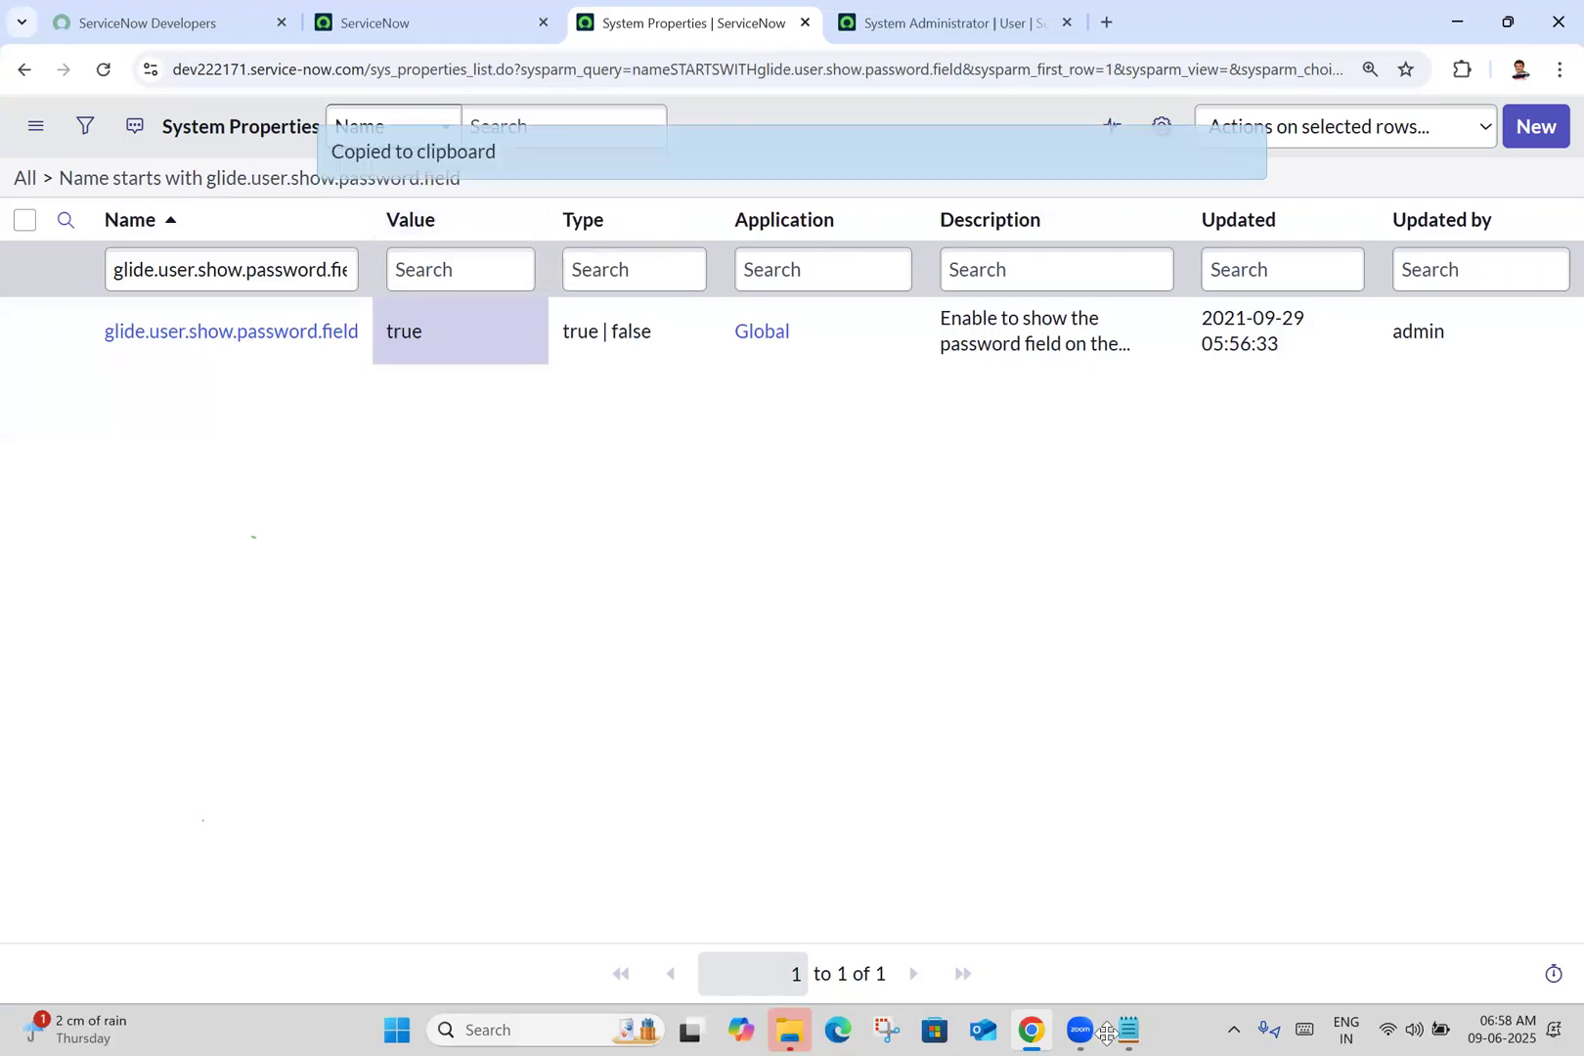
click(1121, 1031)
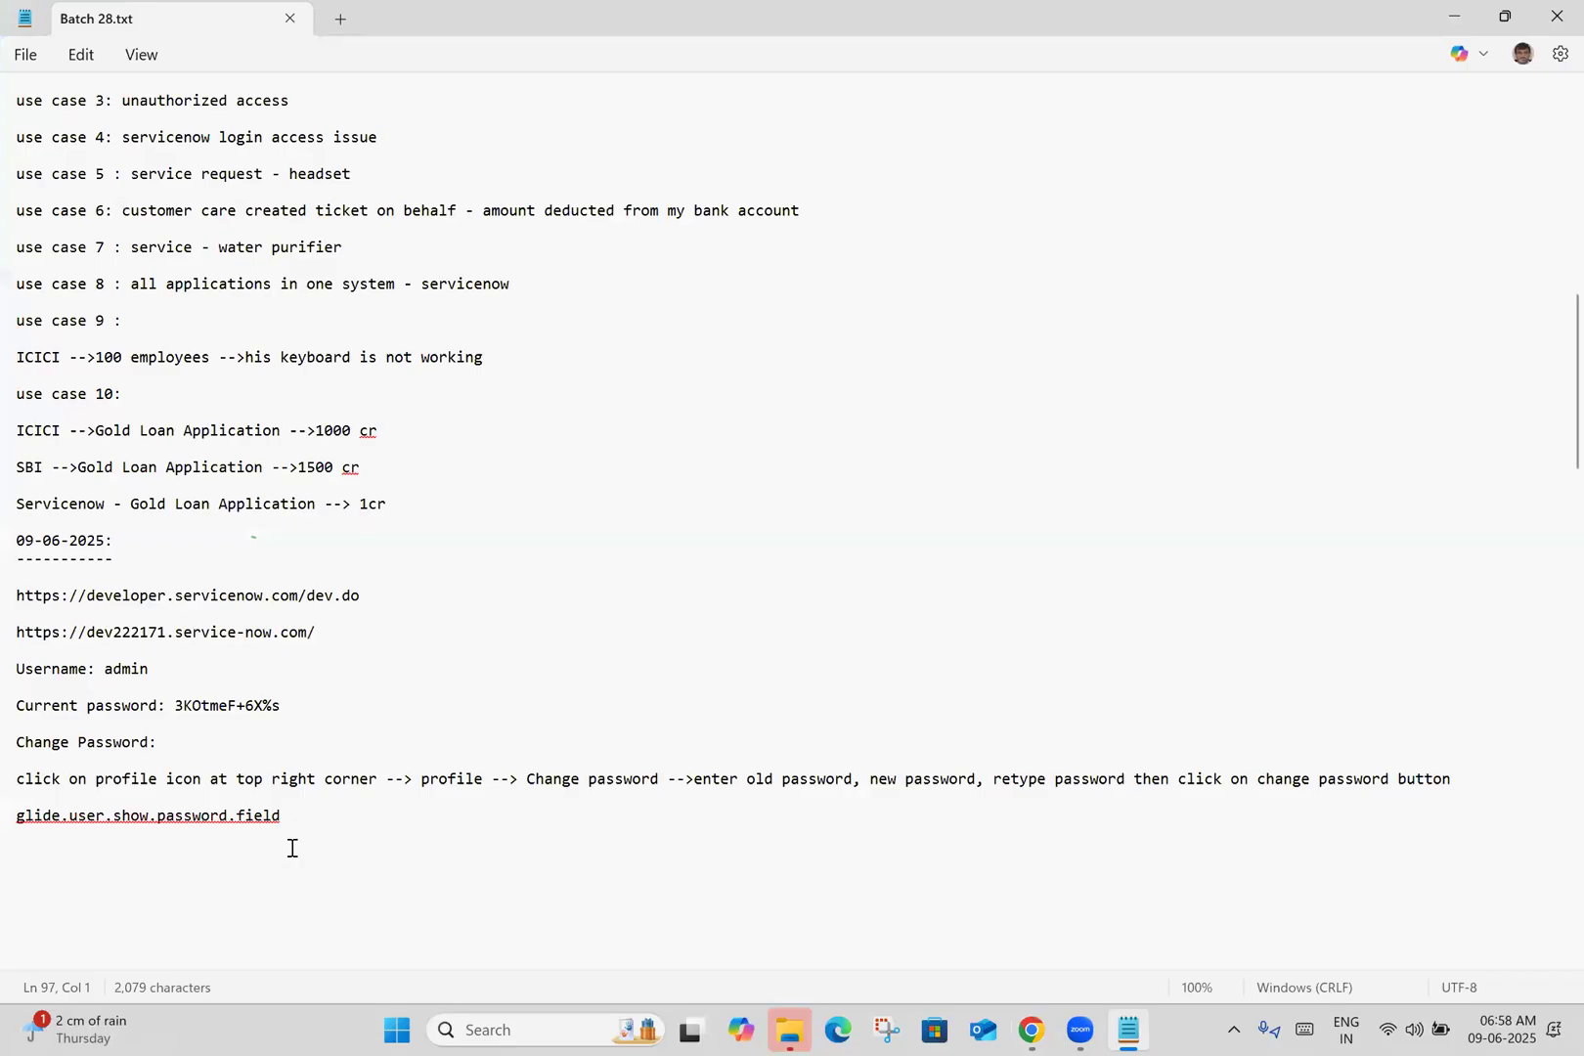
- Paste the properties list URL into Batch 28.txt with a blank line, then return to the System Administrator record
key(ctrl+v)
scroll(1040, 792, down, 3)
key(Return)
key(Return)
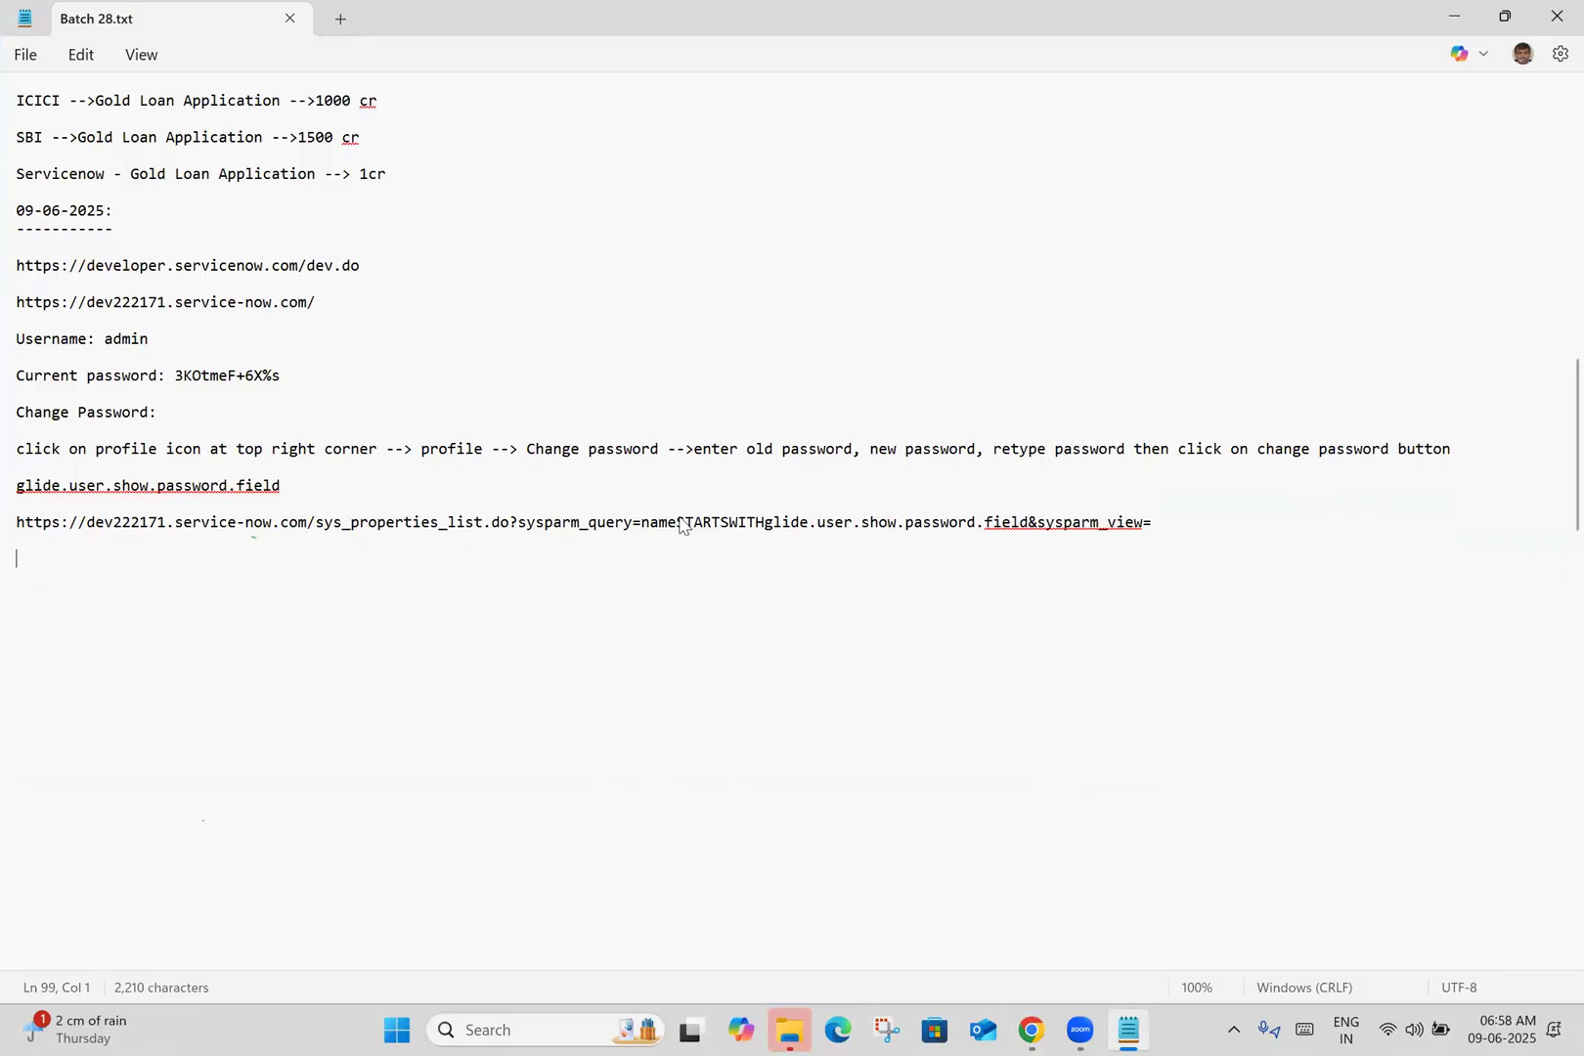
key(alt+Tab)
click(972, 18)
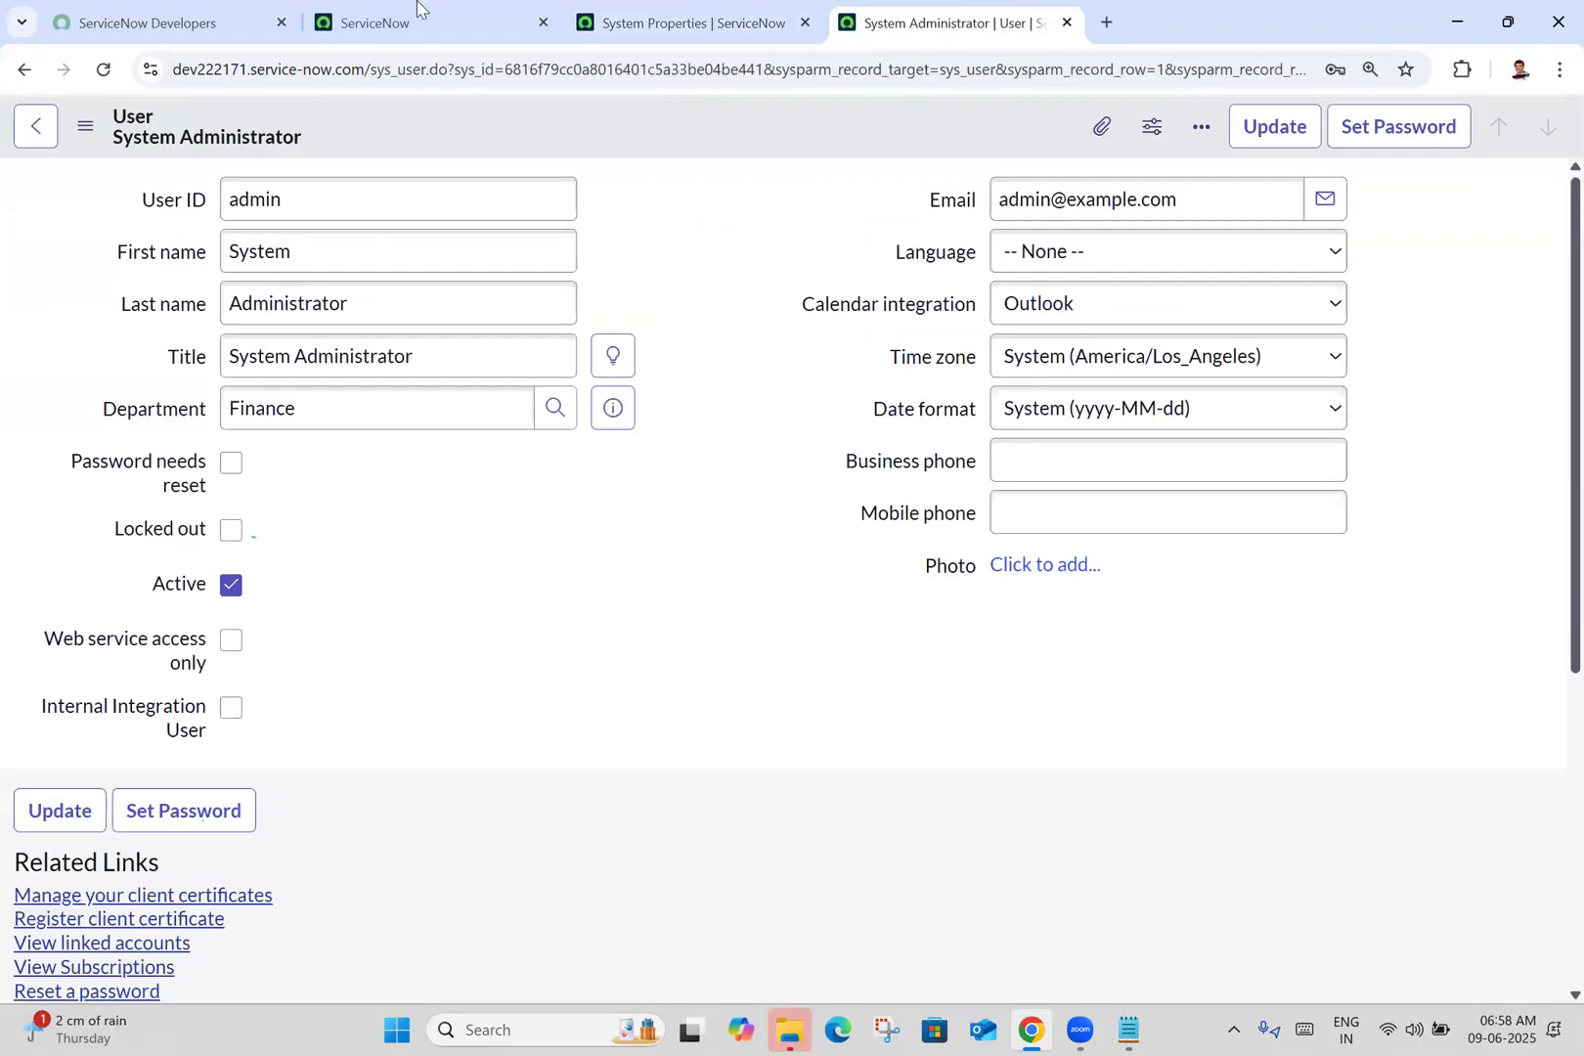
- Reload the System Administrator user form, check the new Password field, then close the record's tab
click(104, 71)
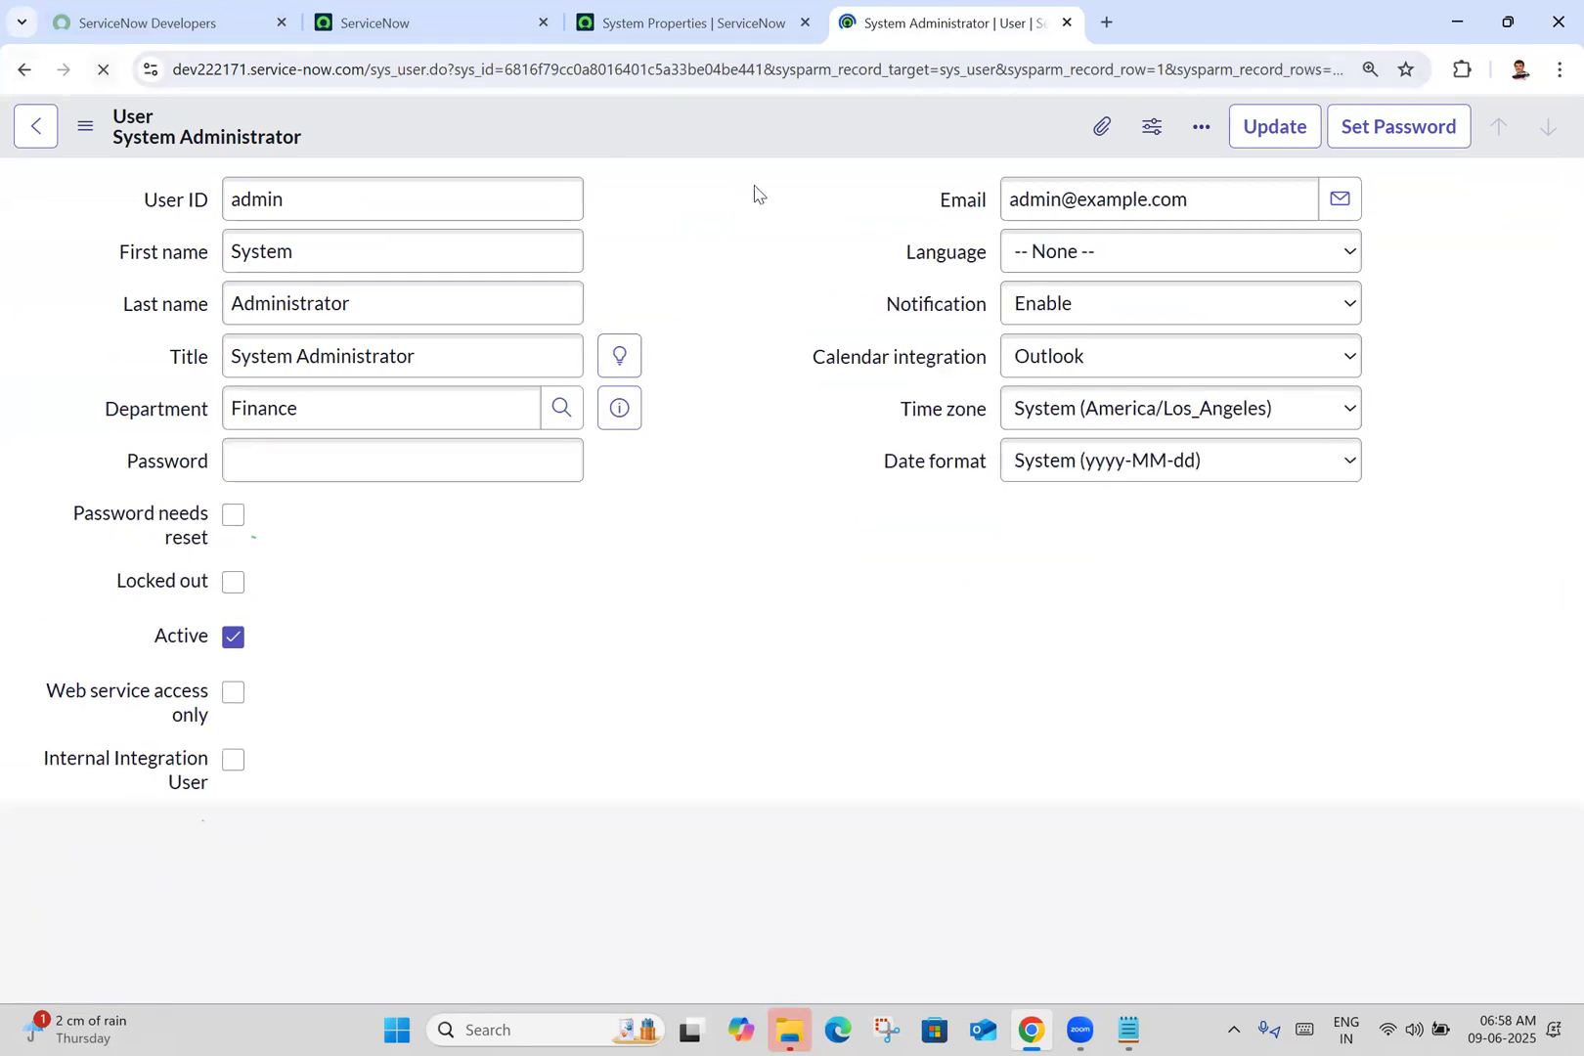
click(388, 470)
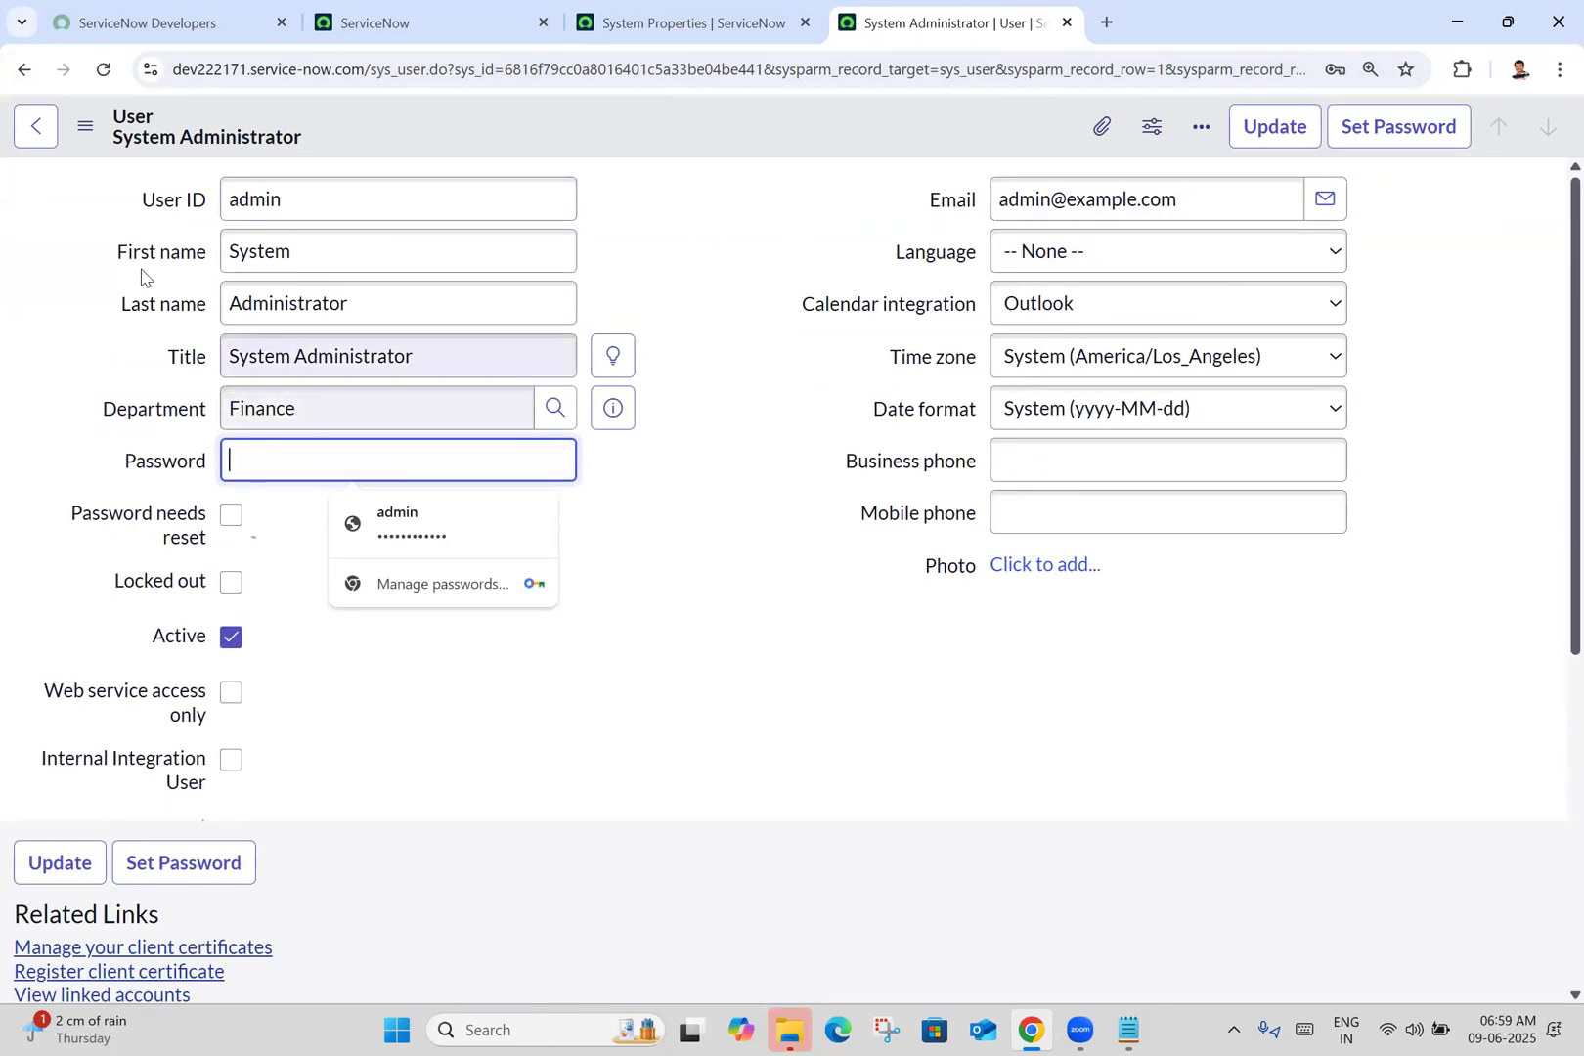
click(95, 135)
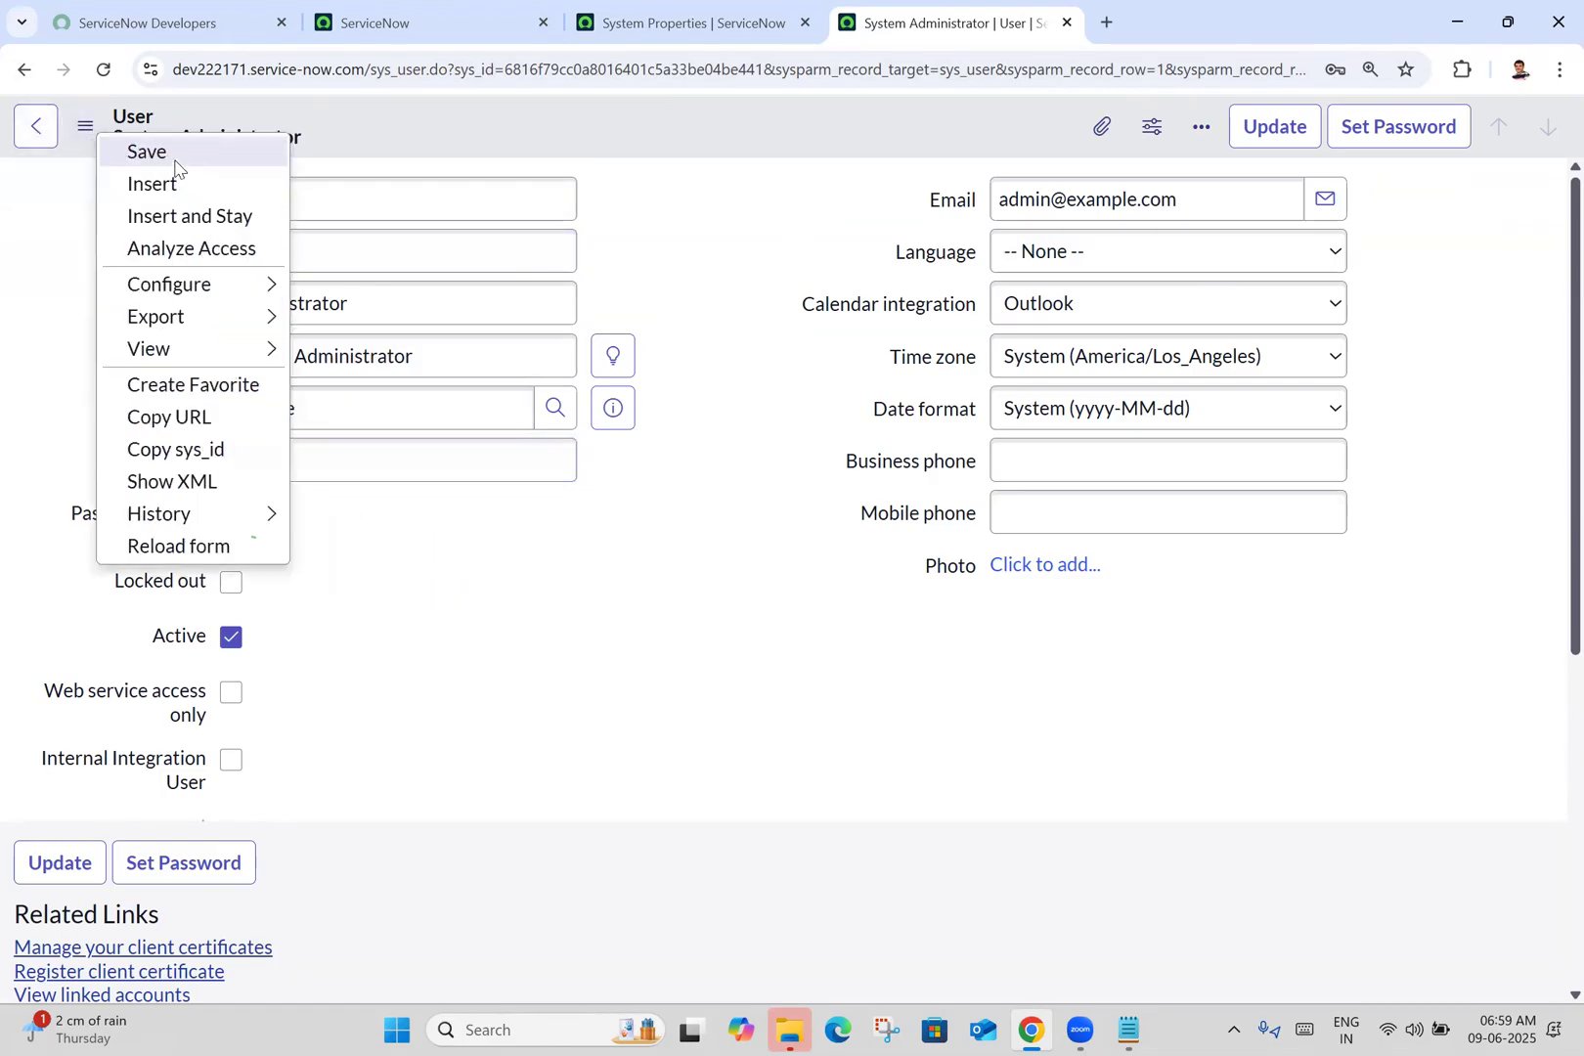
click(550, 136)
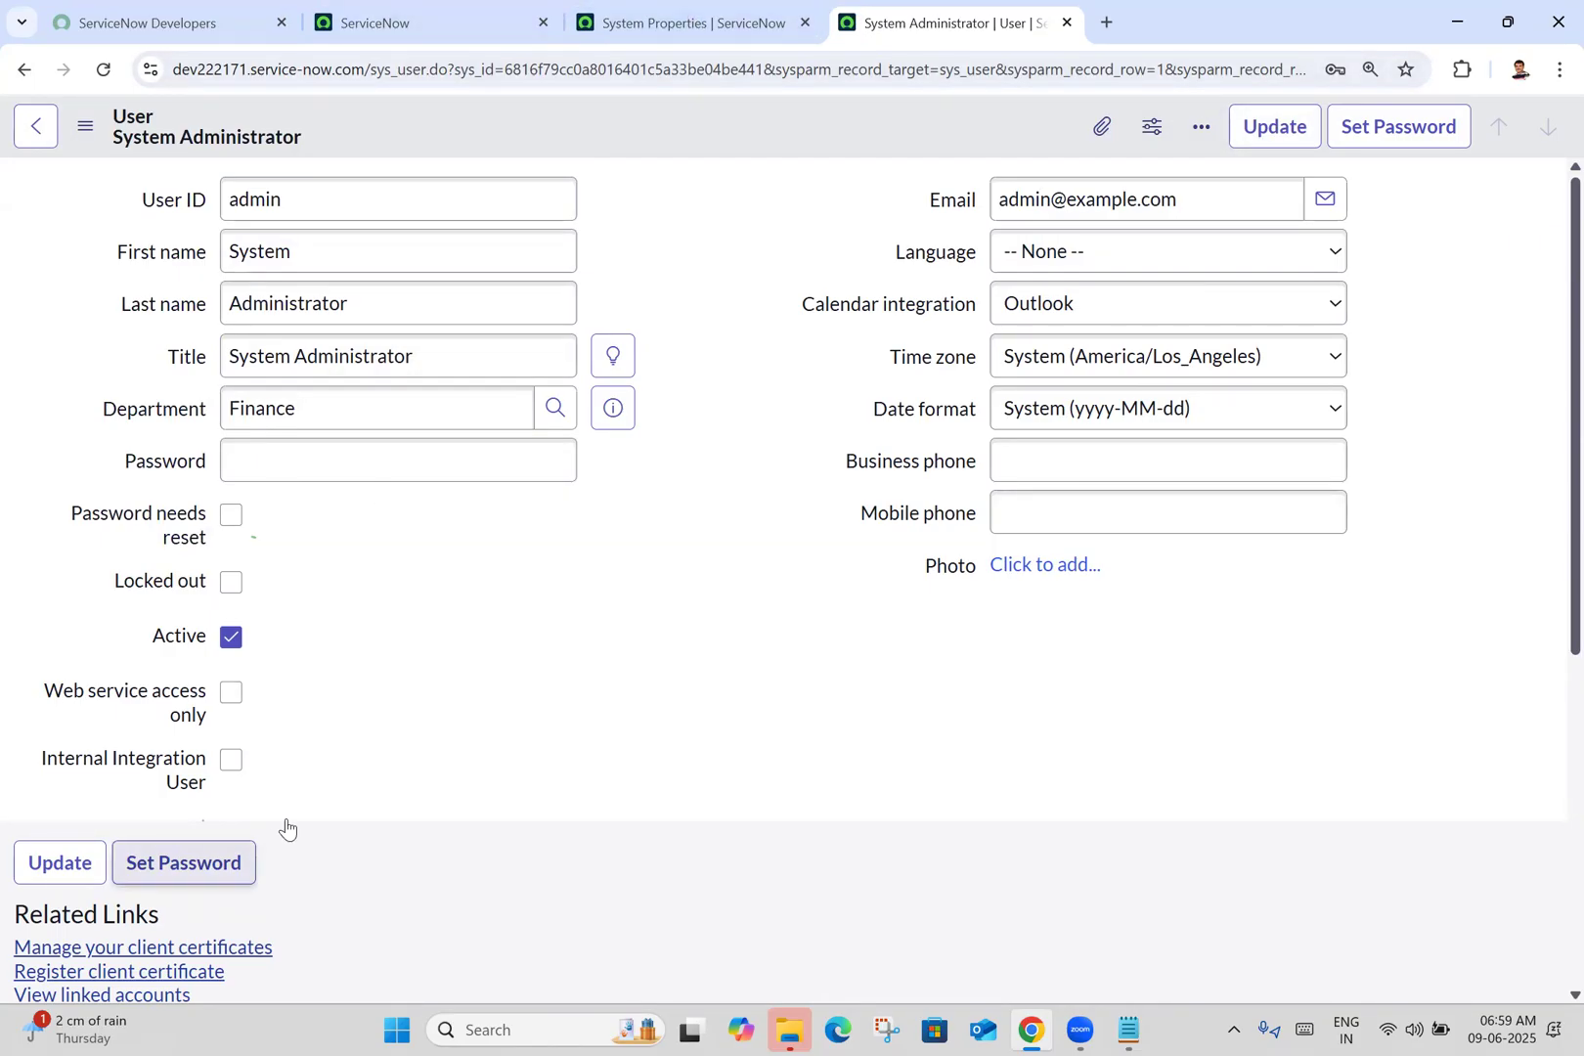
scroll(283, 832, down, 5)
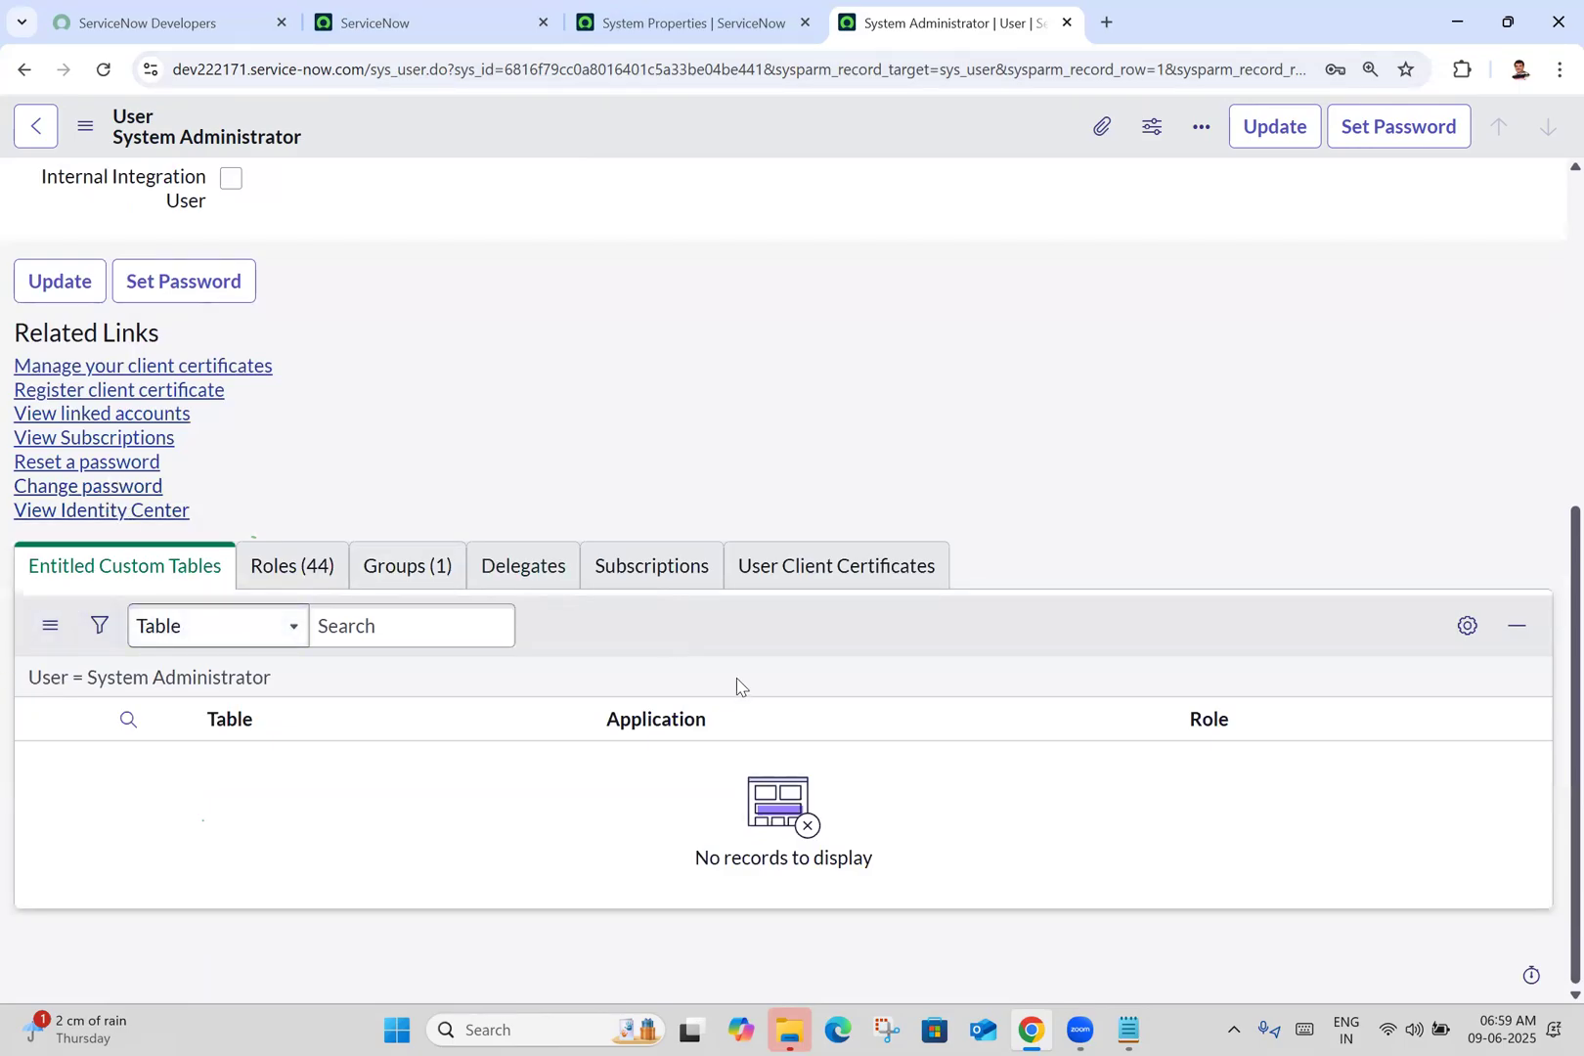
scroll(735, 686, up, 5)
click(232, 448)
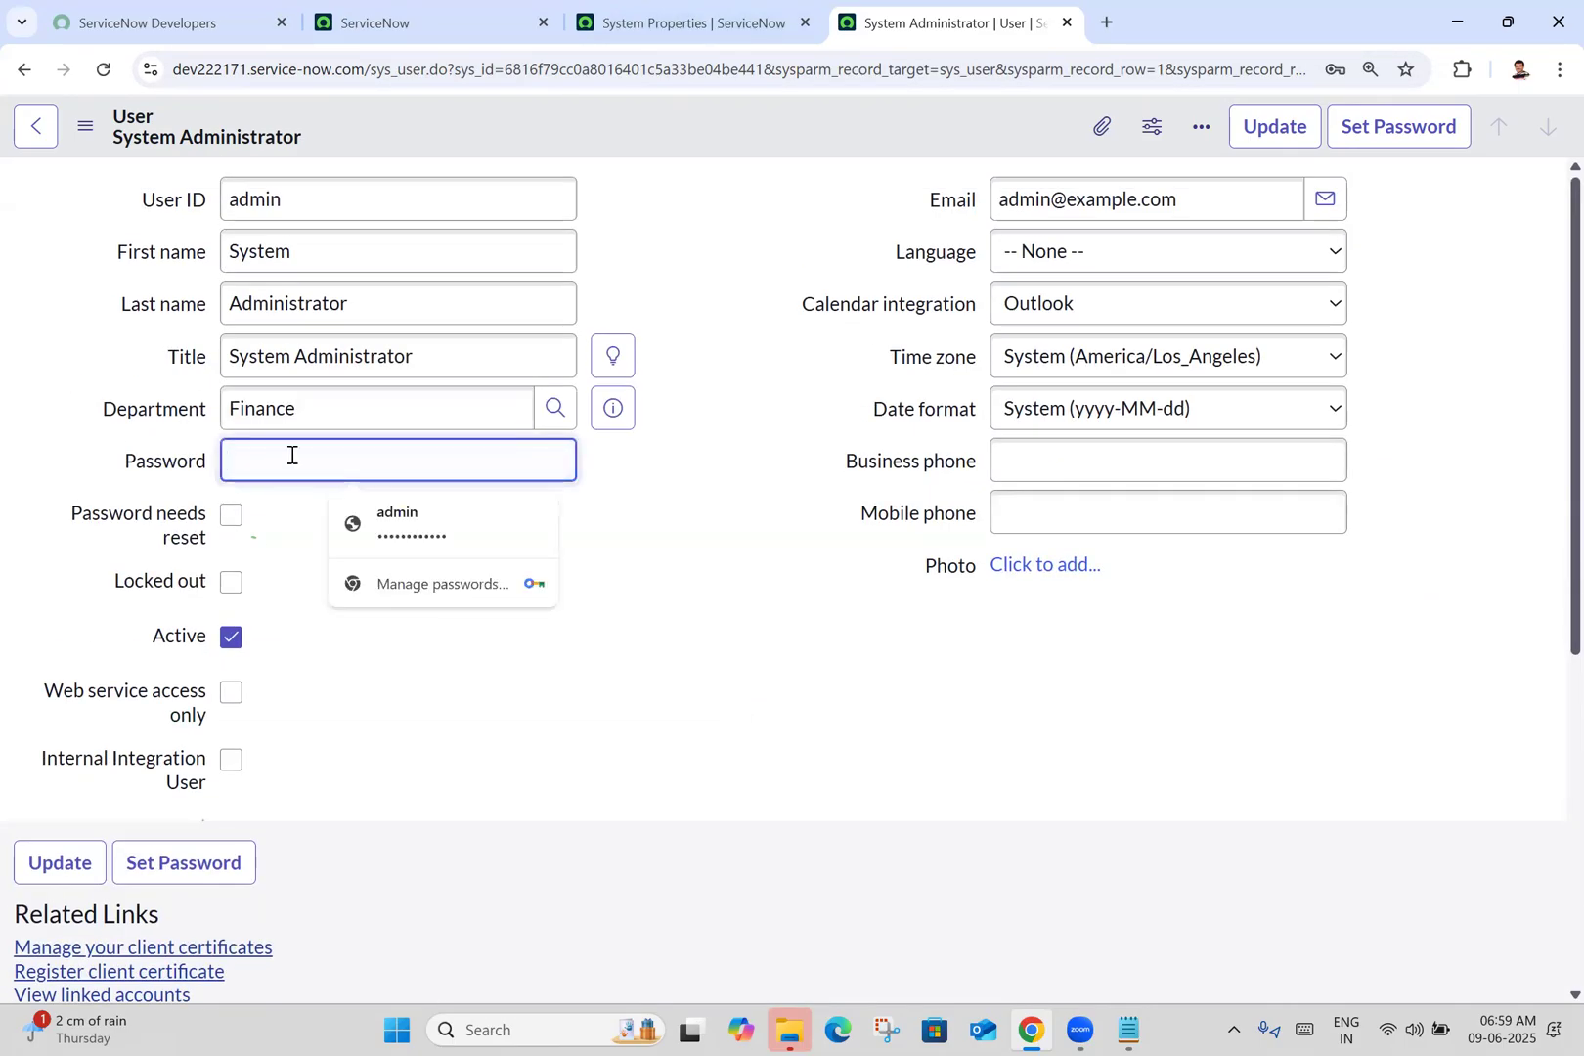
click(686, 467)
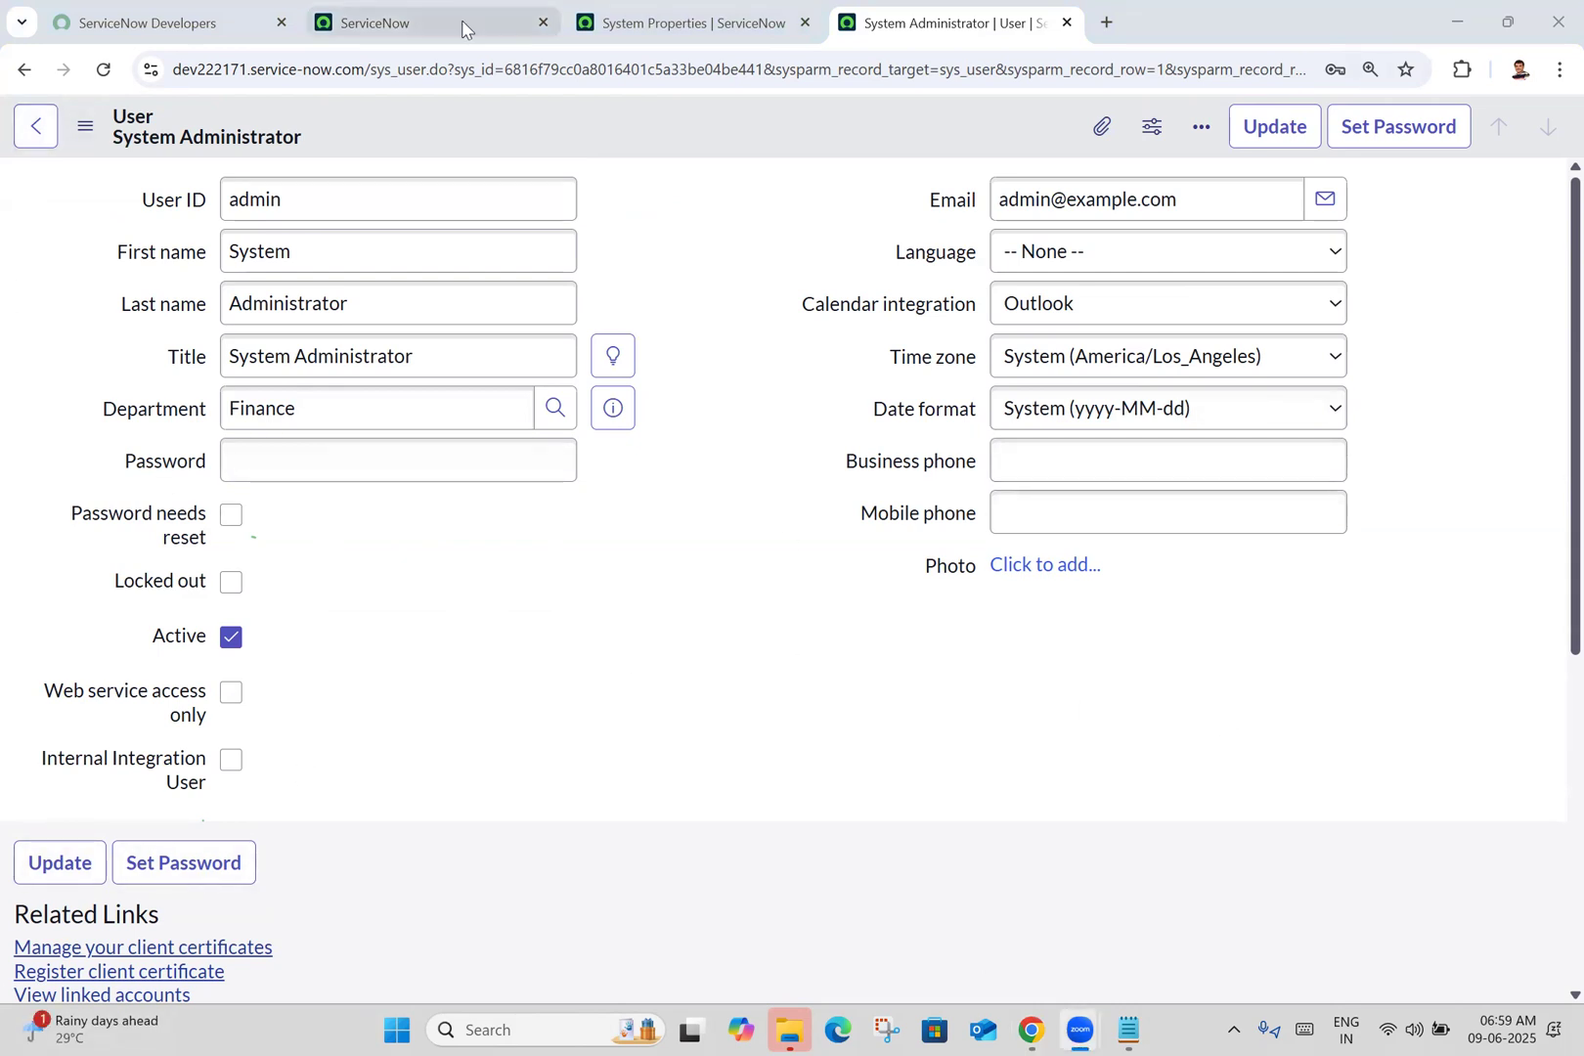
click(1067, 22)
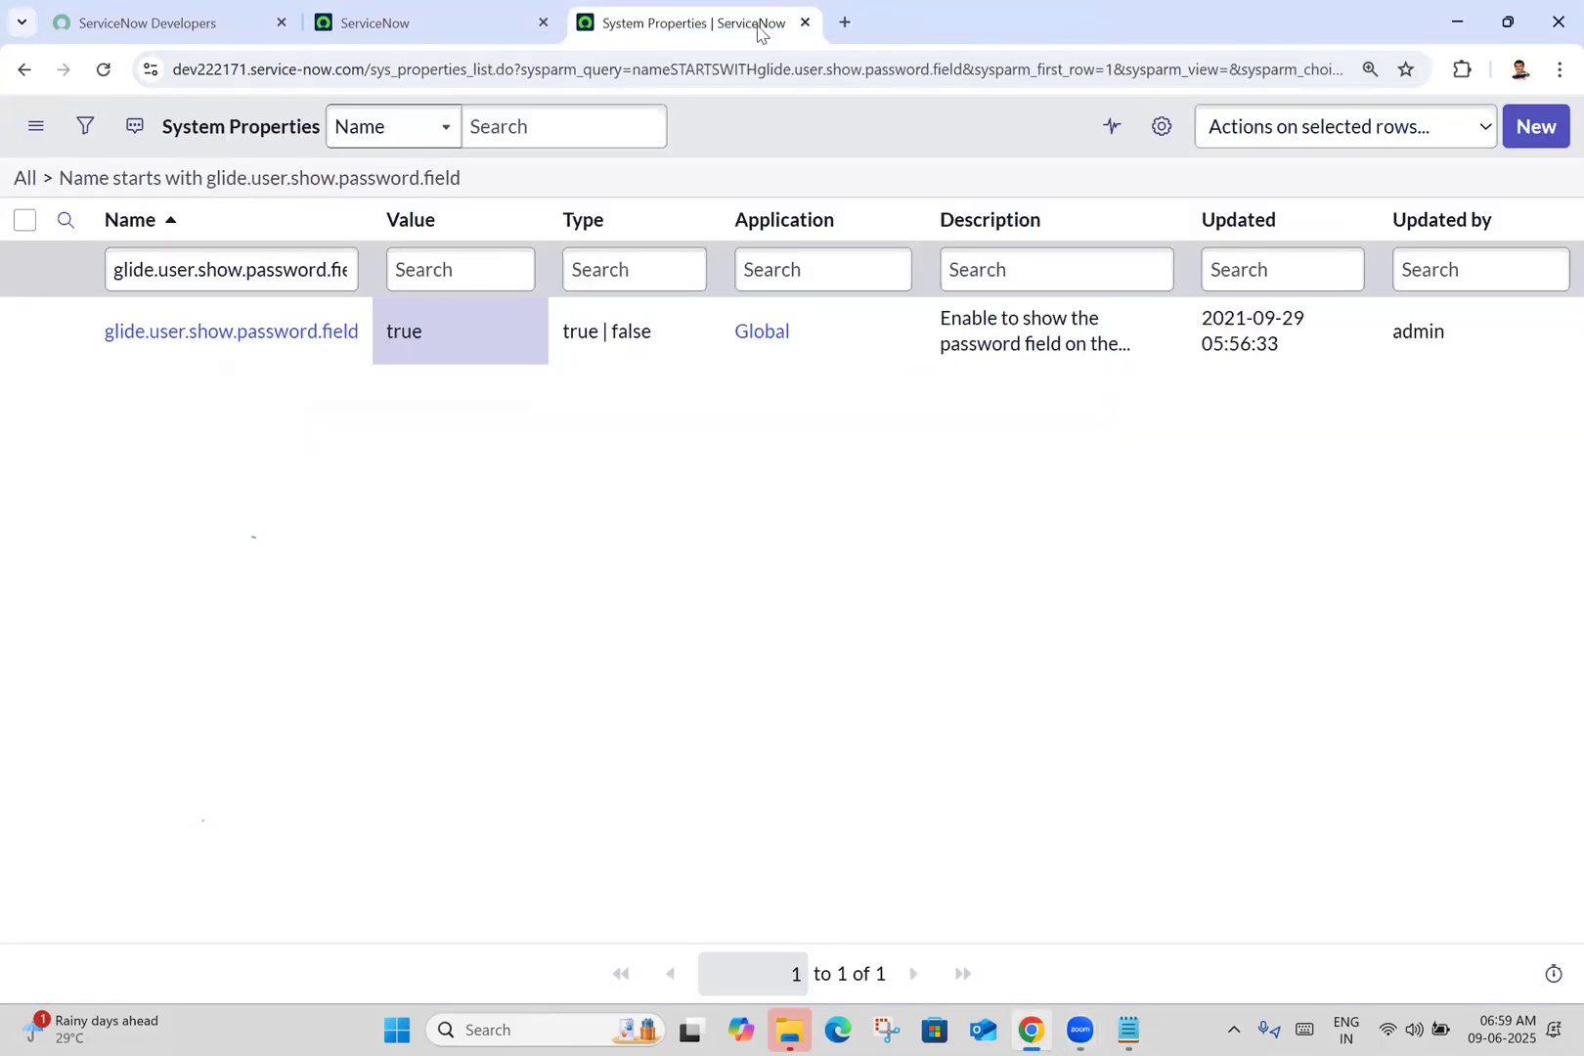
- Close the System Properties | ServiceNow browser tab
click(805, 21)
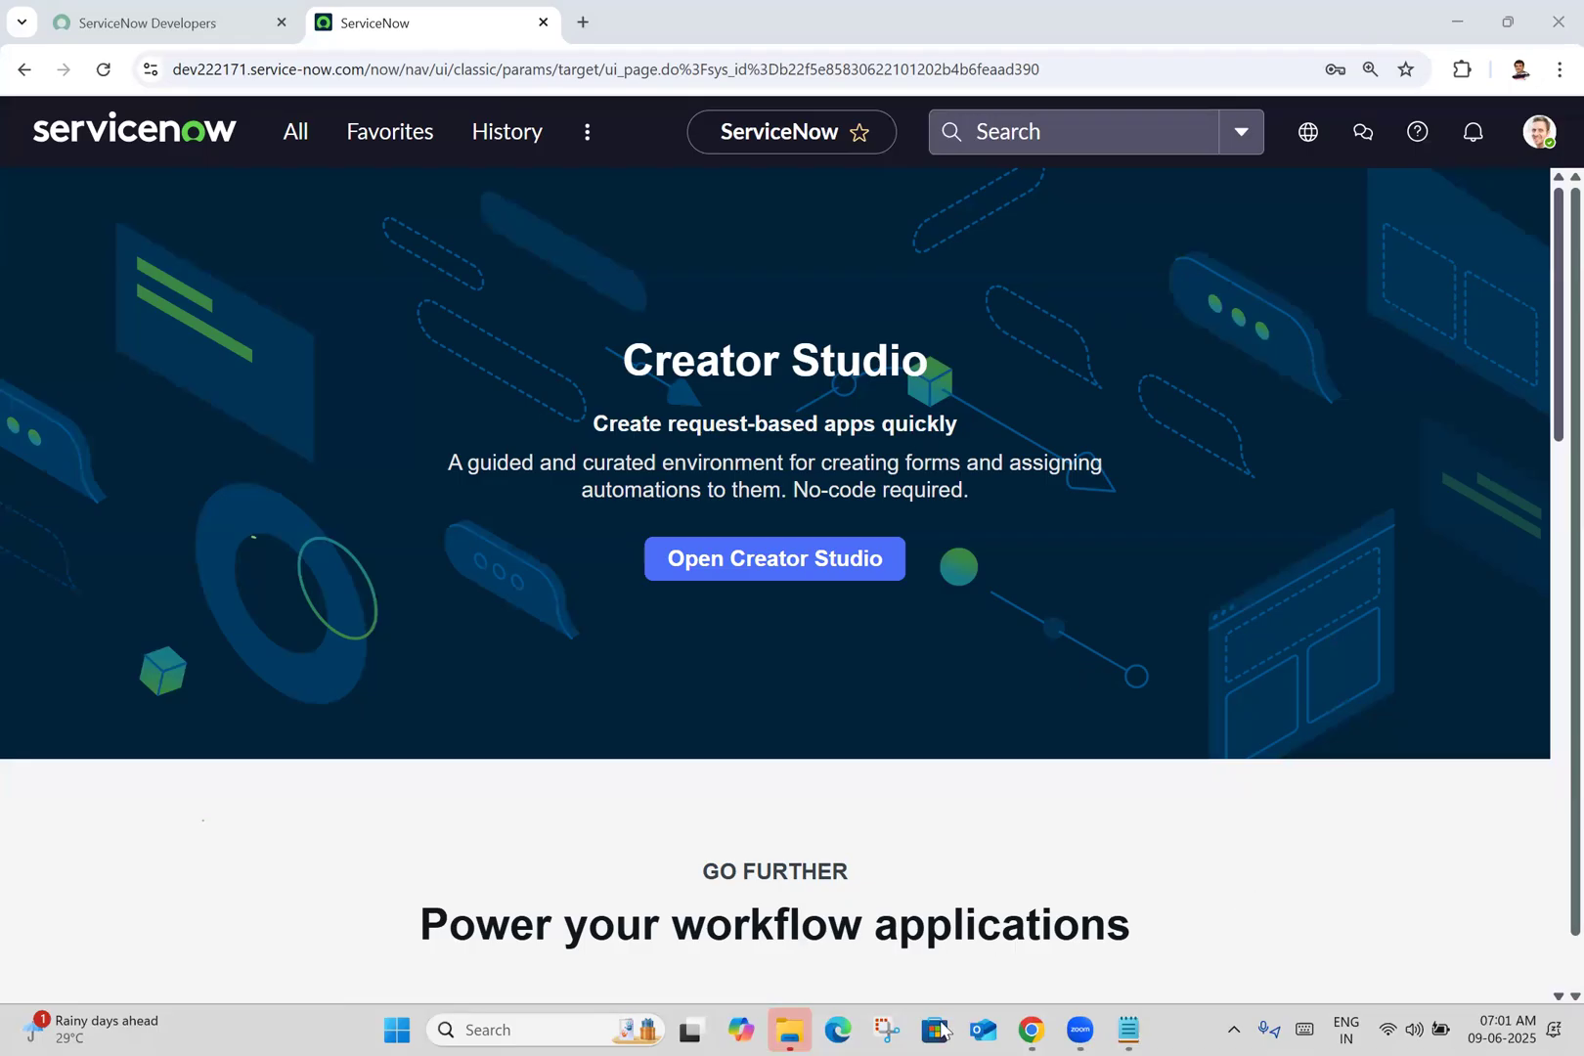
- Snip the meeting Participants window and save it as a PNG in the Batch 28 folder
click(881, 1028)
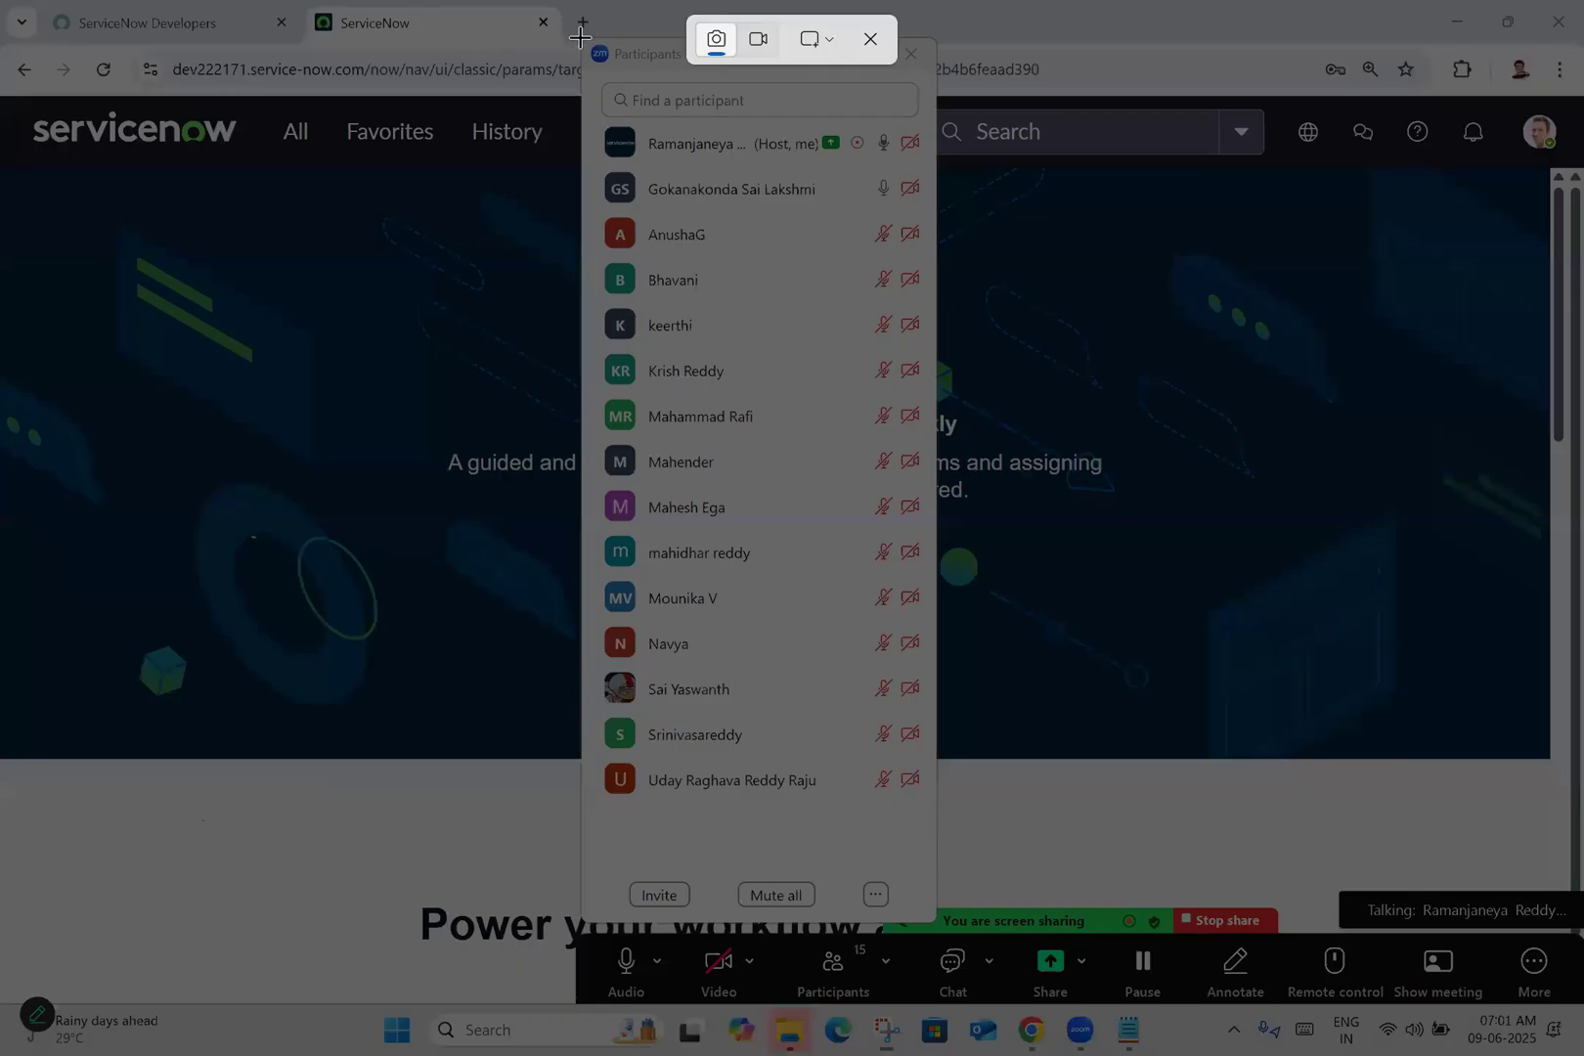
drag(580, 36, 933, 800)
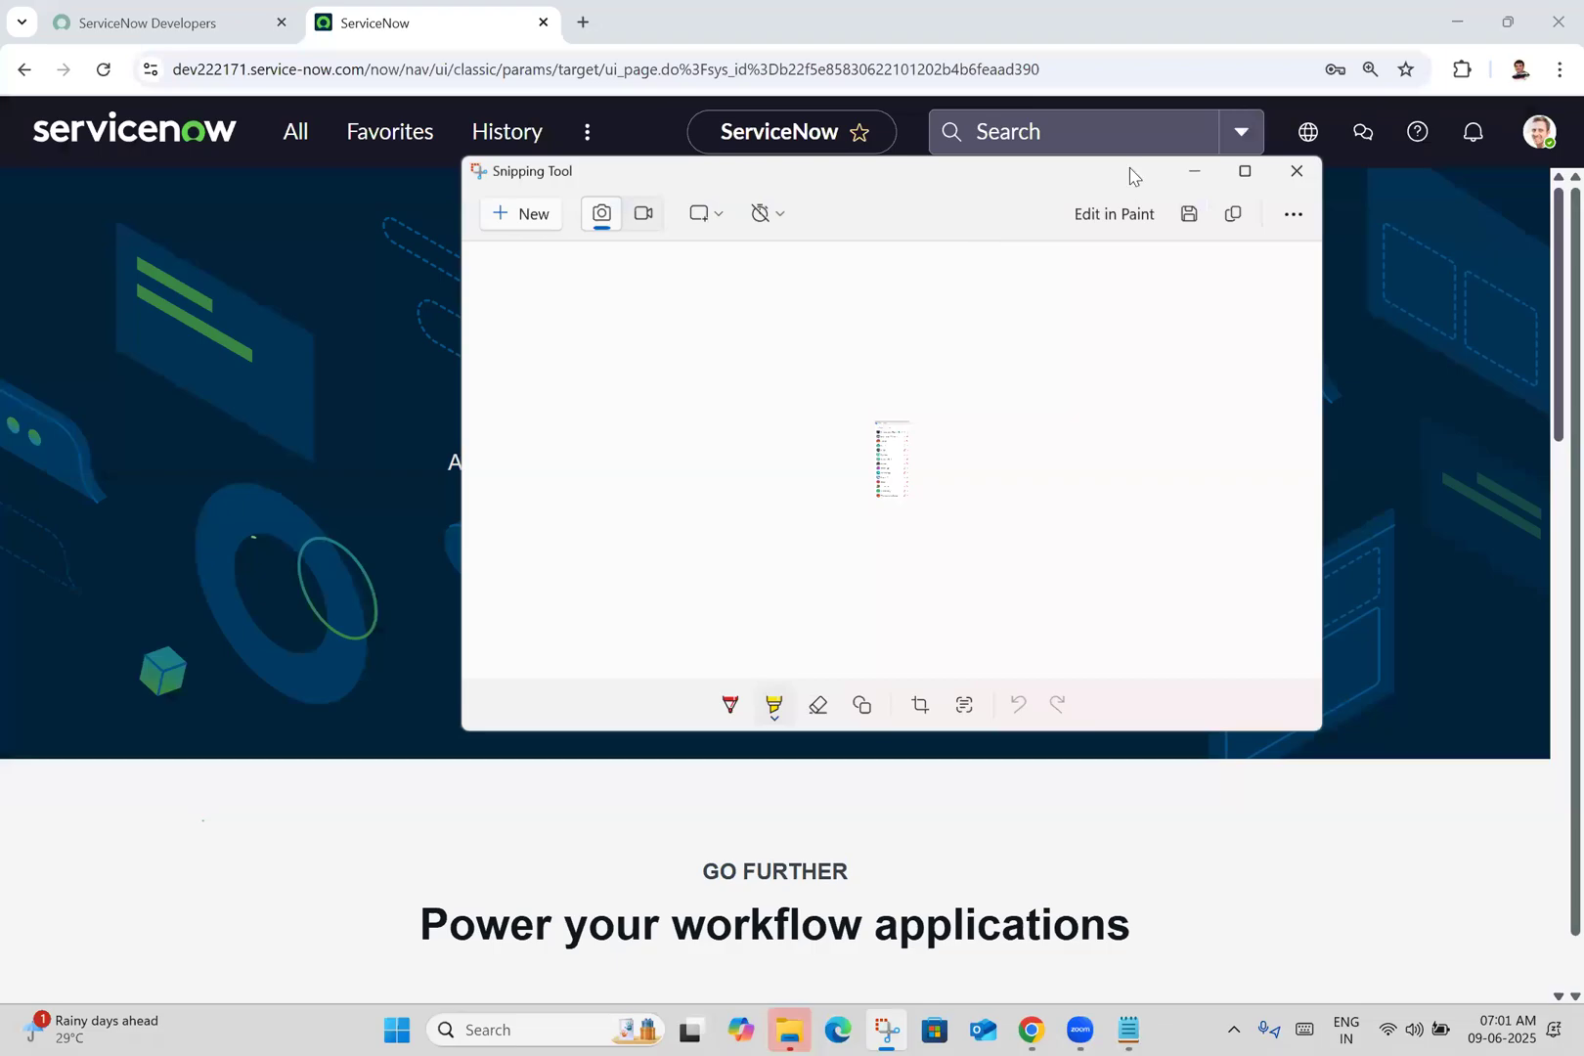
click(1189, 214)
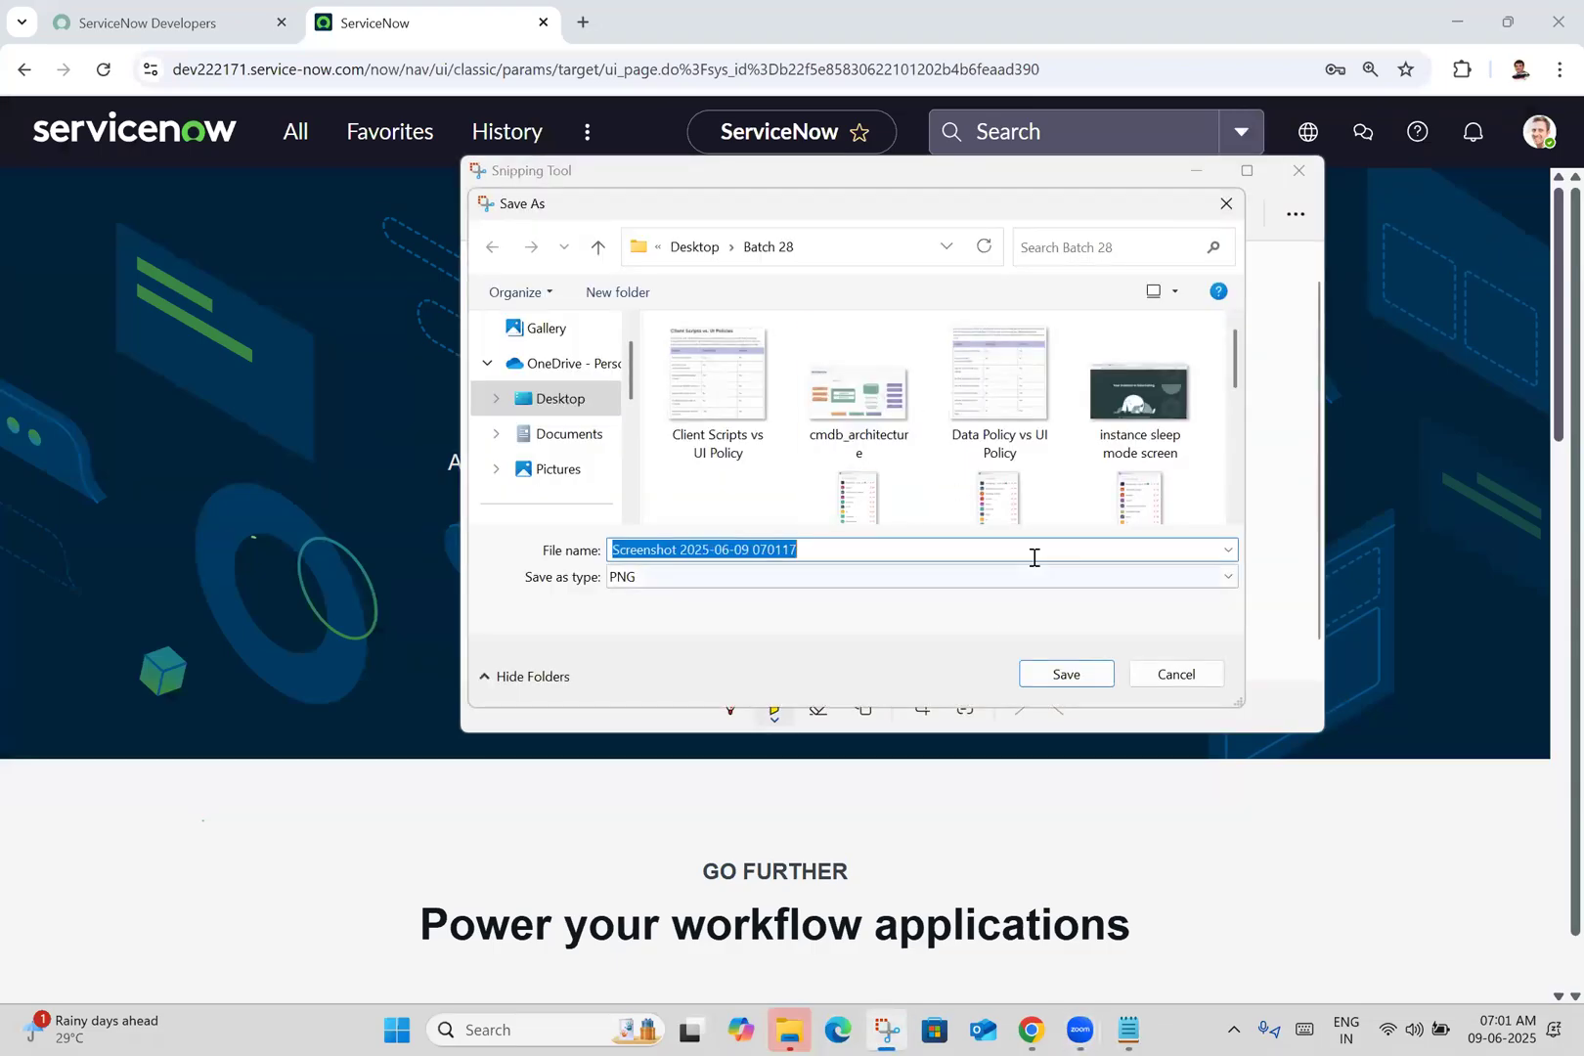
click(1064, 681)
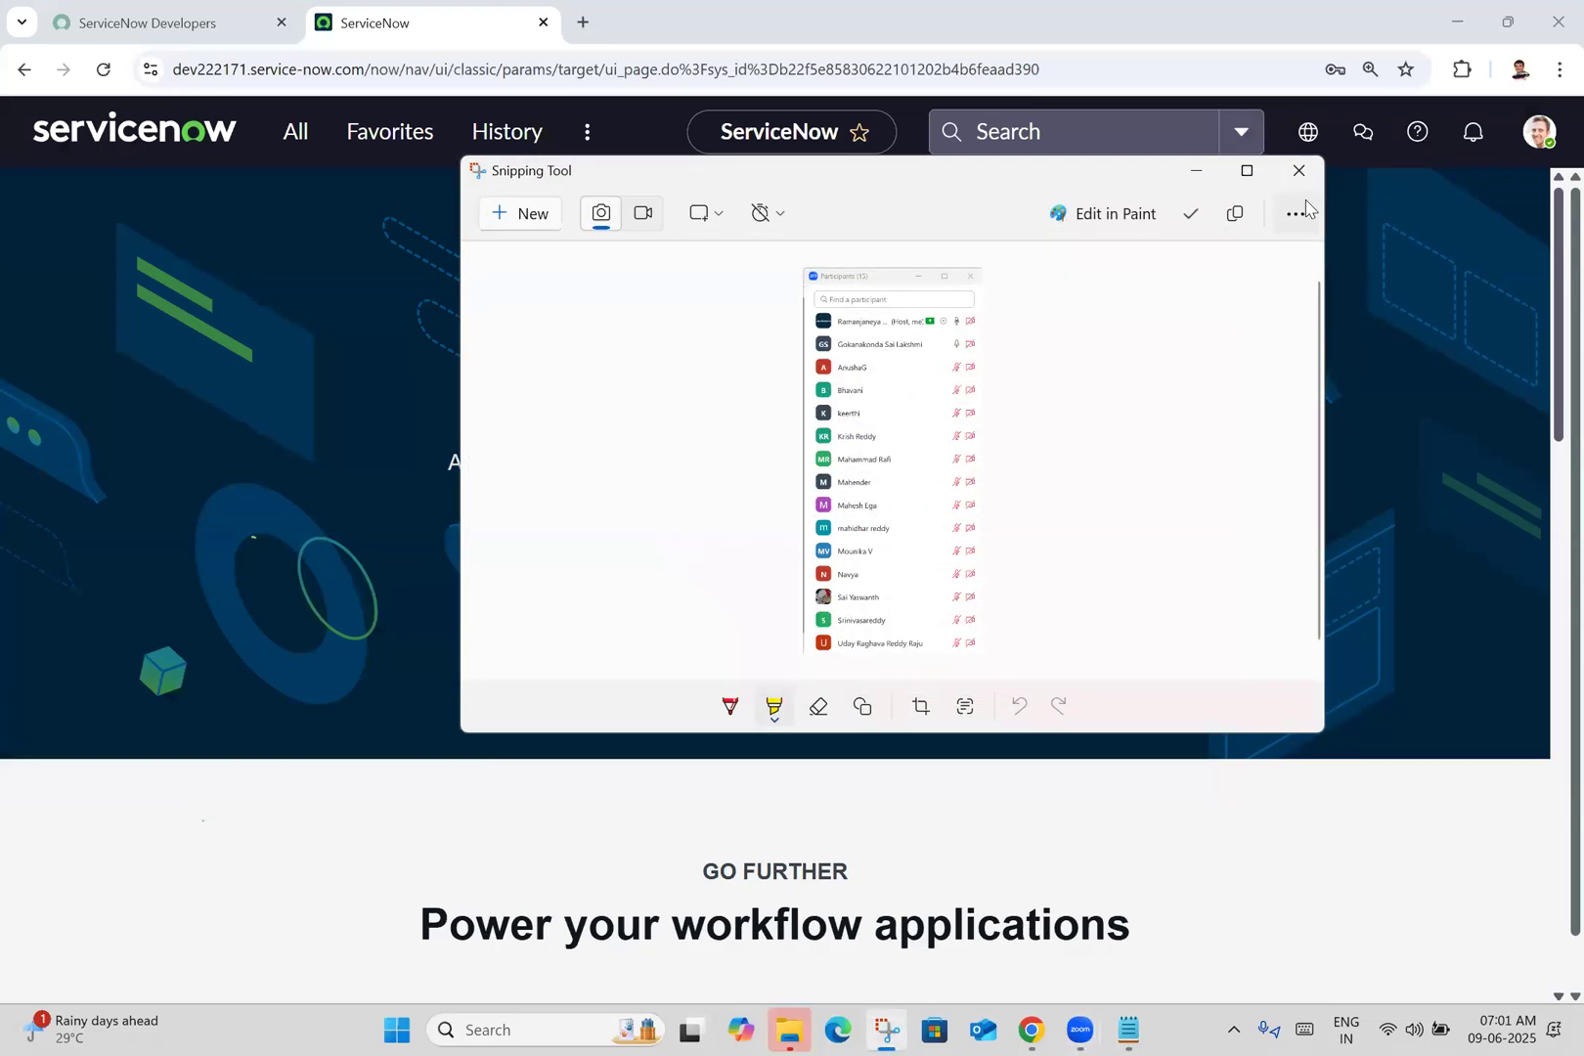
click(1299, 170)
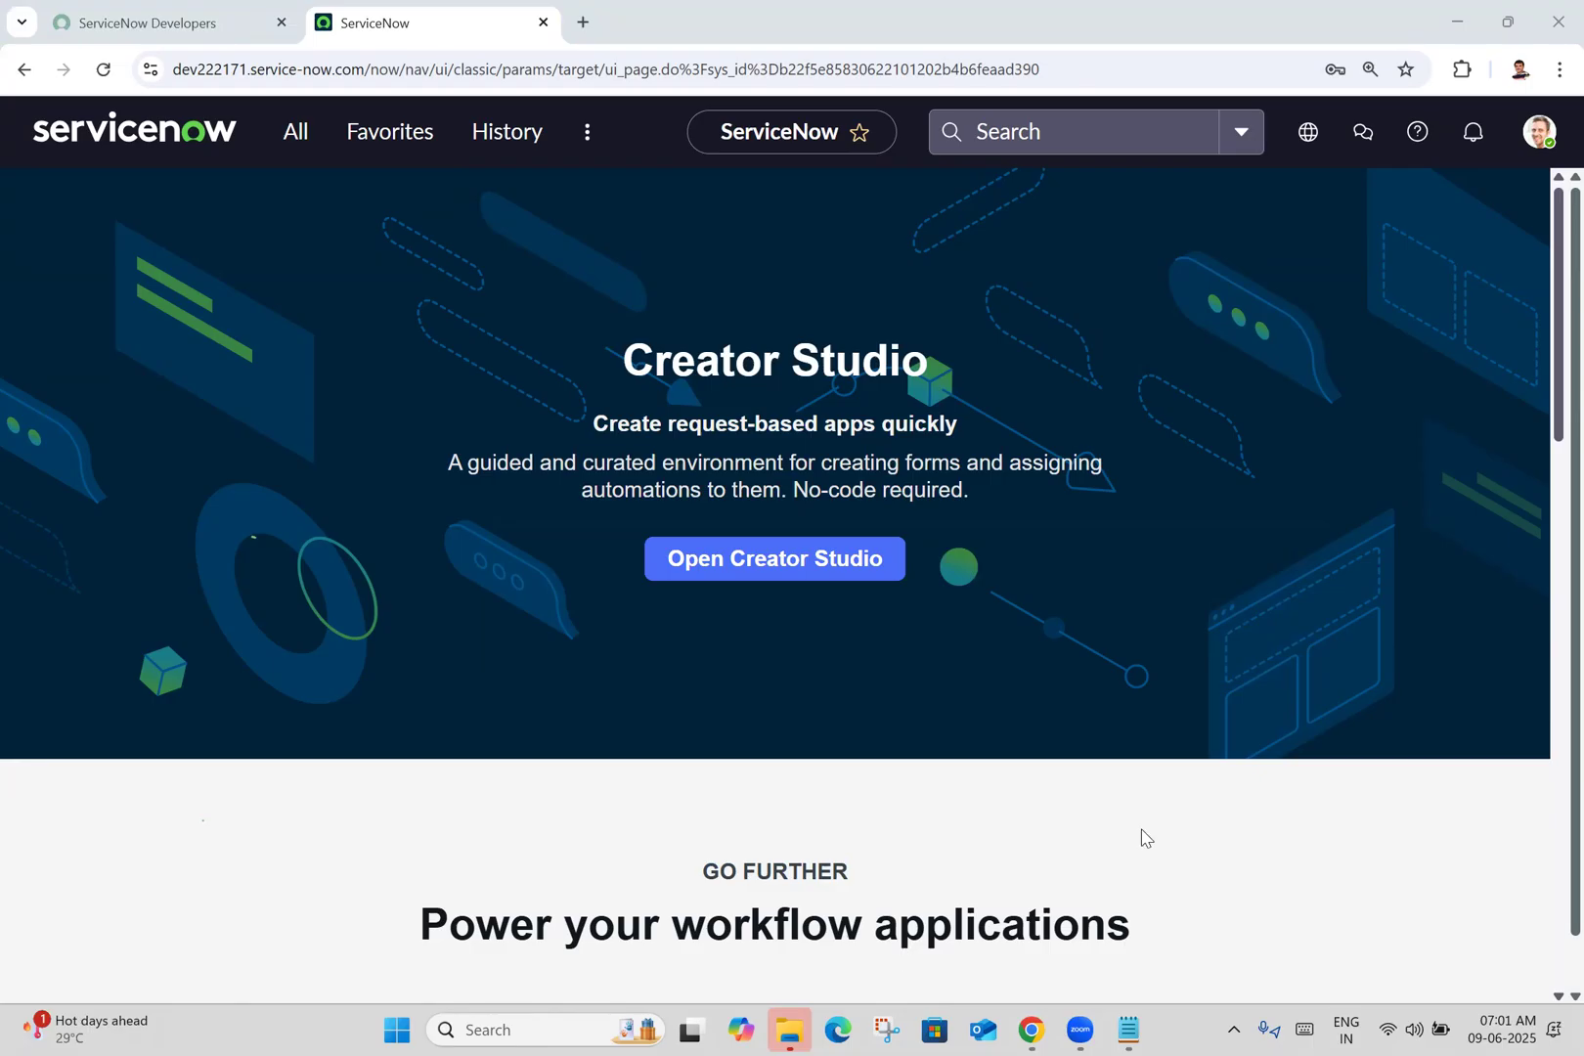
- Copy the Email, Mobile Number and Name/Email/Phone lines in Batch 28.txt and paste them below the URL
click(1131, 1028)
scroll(357, 685, up, 15)
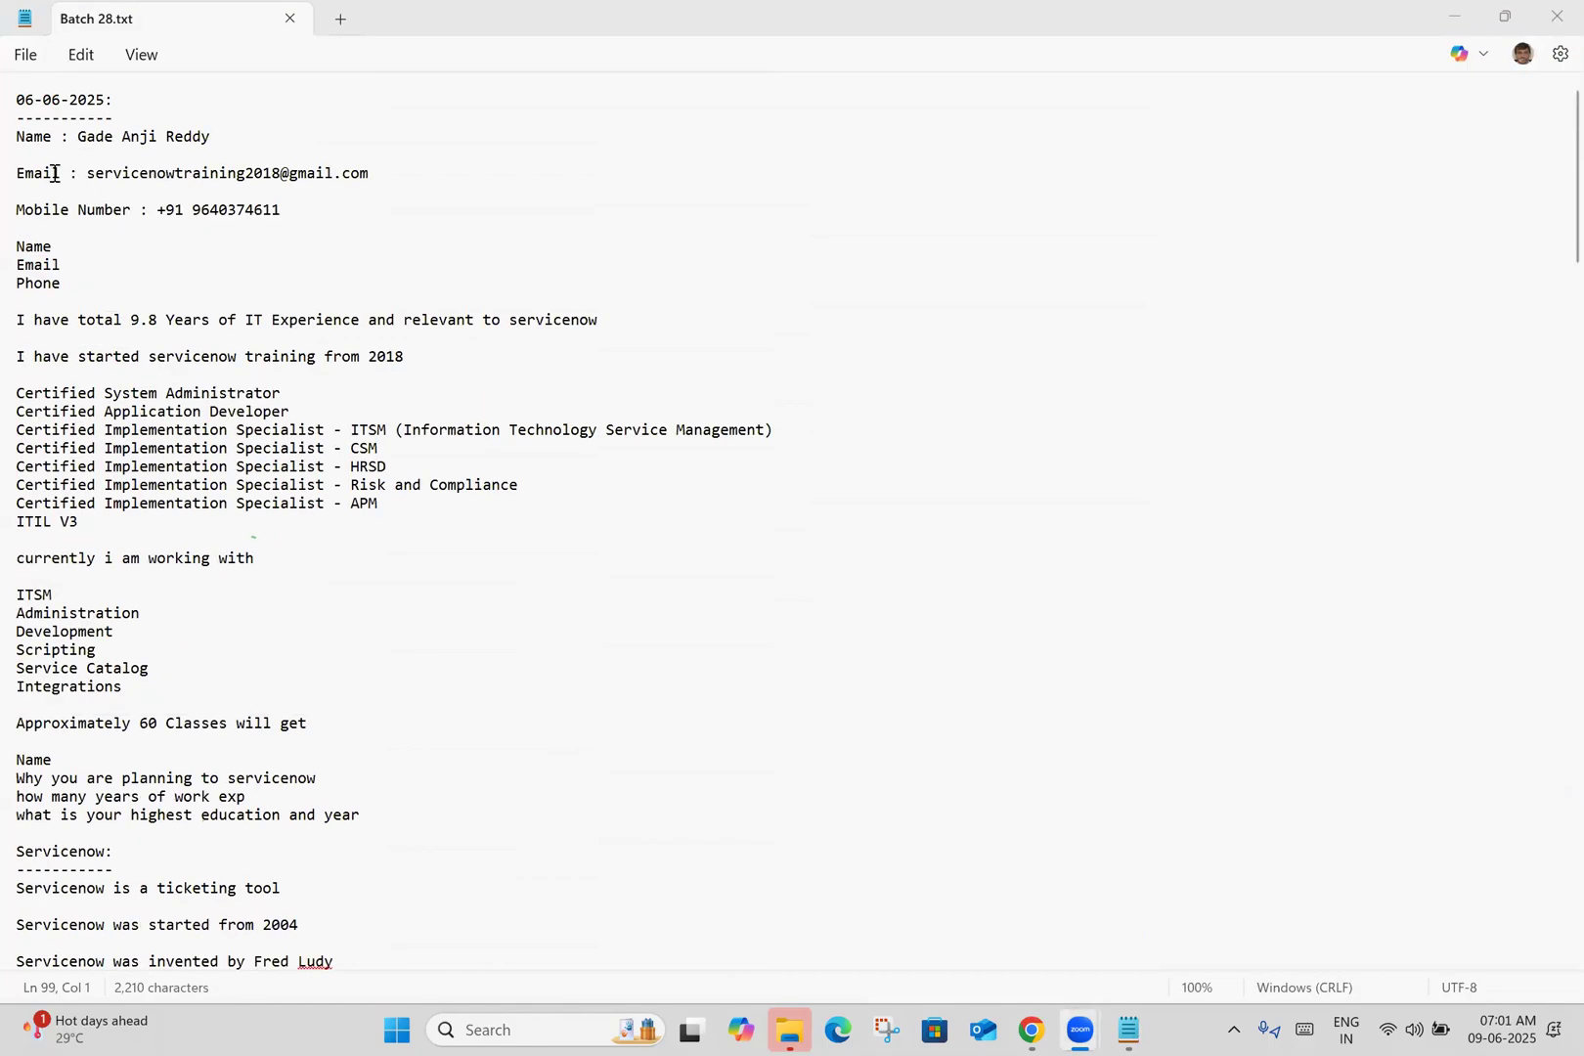
click(18, 174)
drag(18, 174, 265, 295)
key(ctrl+c)
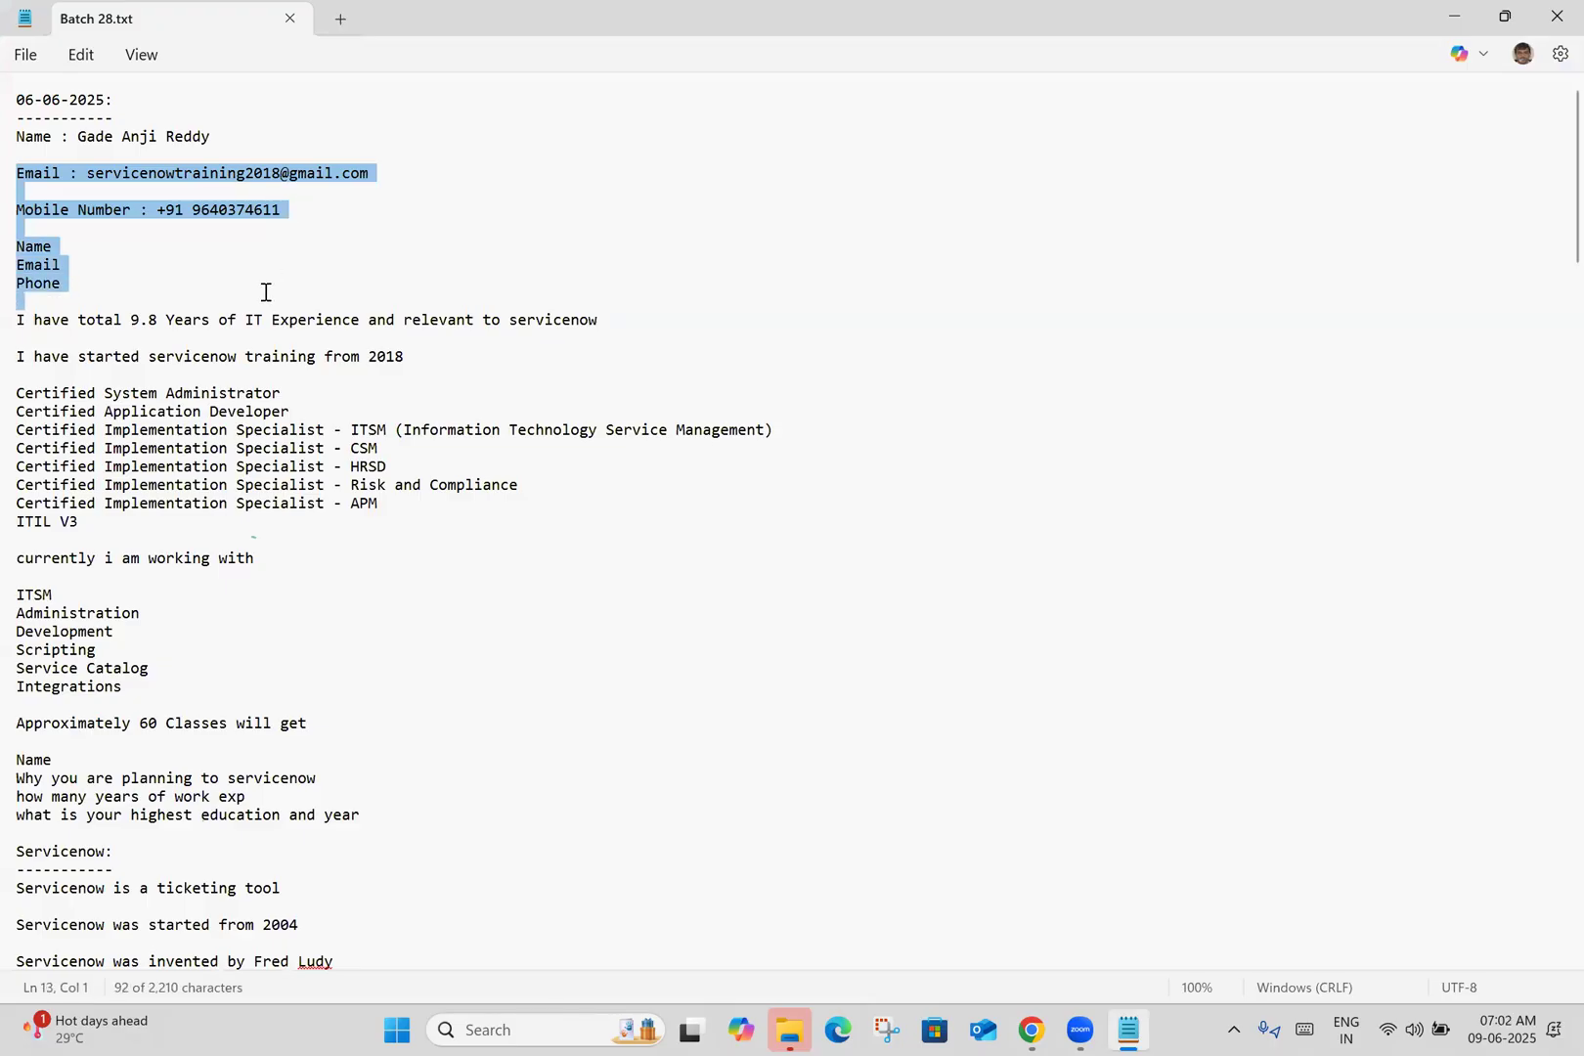
click(258, 282)
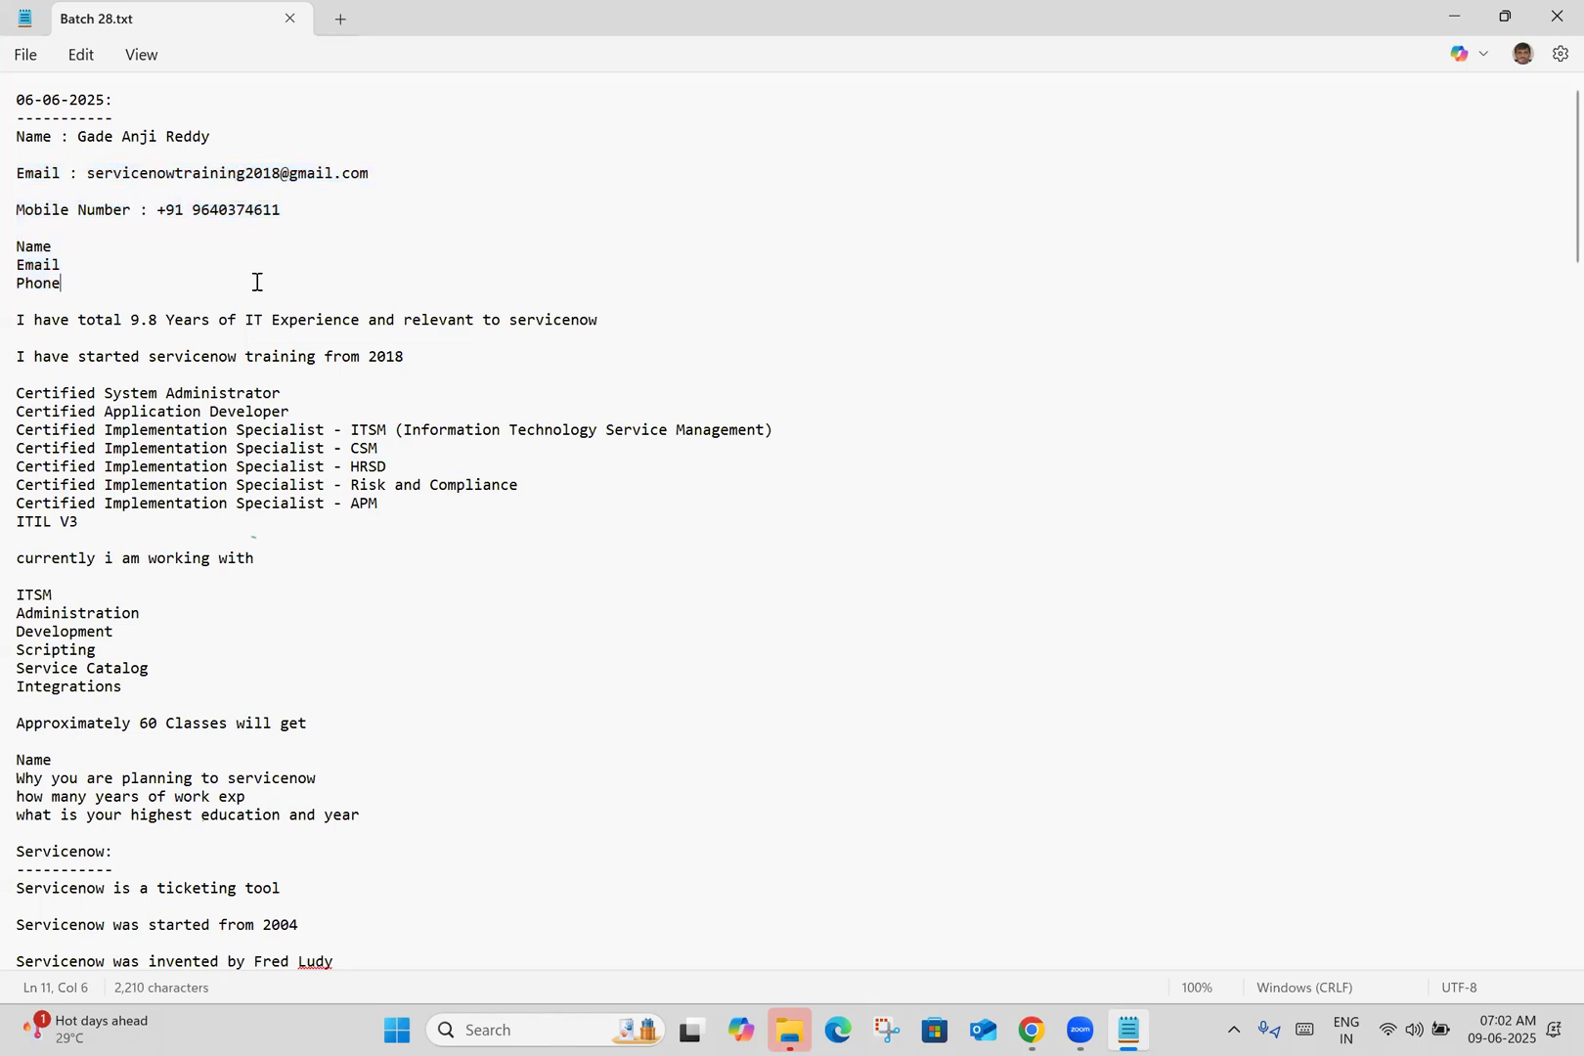
scroll(484, 596, down, 20)
scroll(484, 596, down, 2)
click(107, 232)
key(ctrl+v)
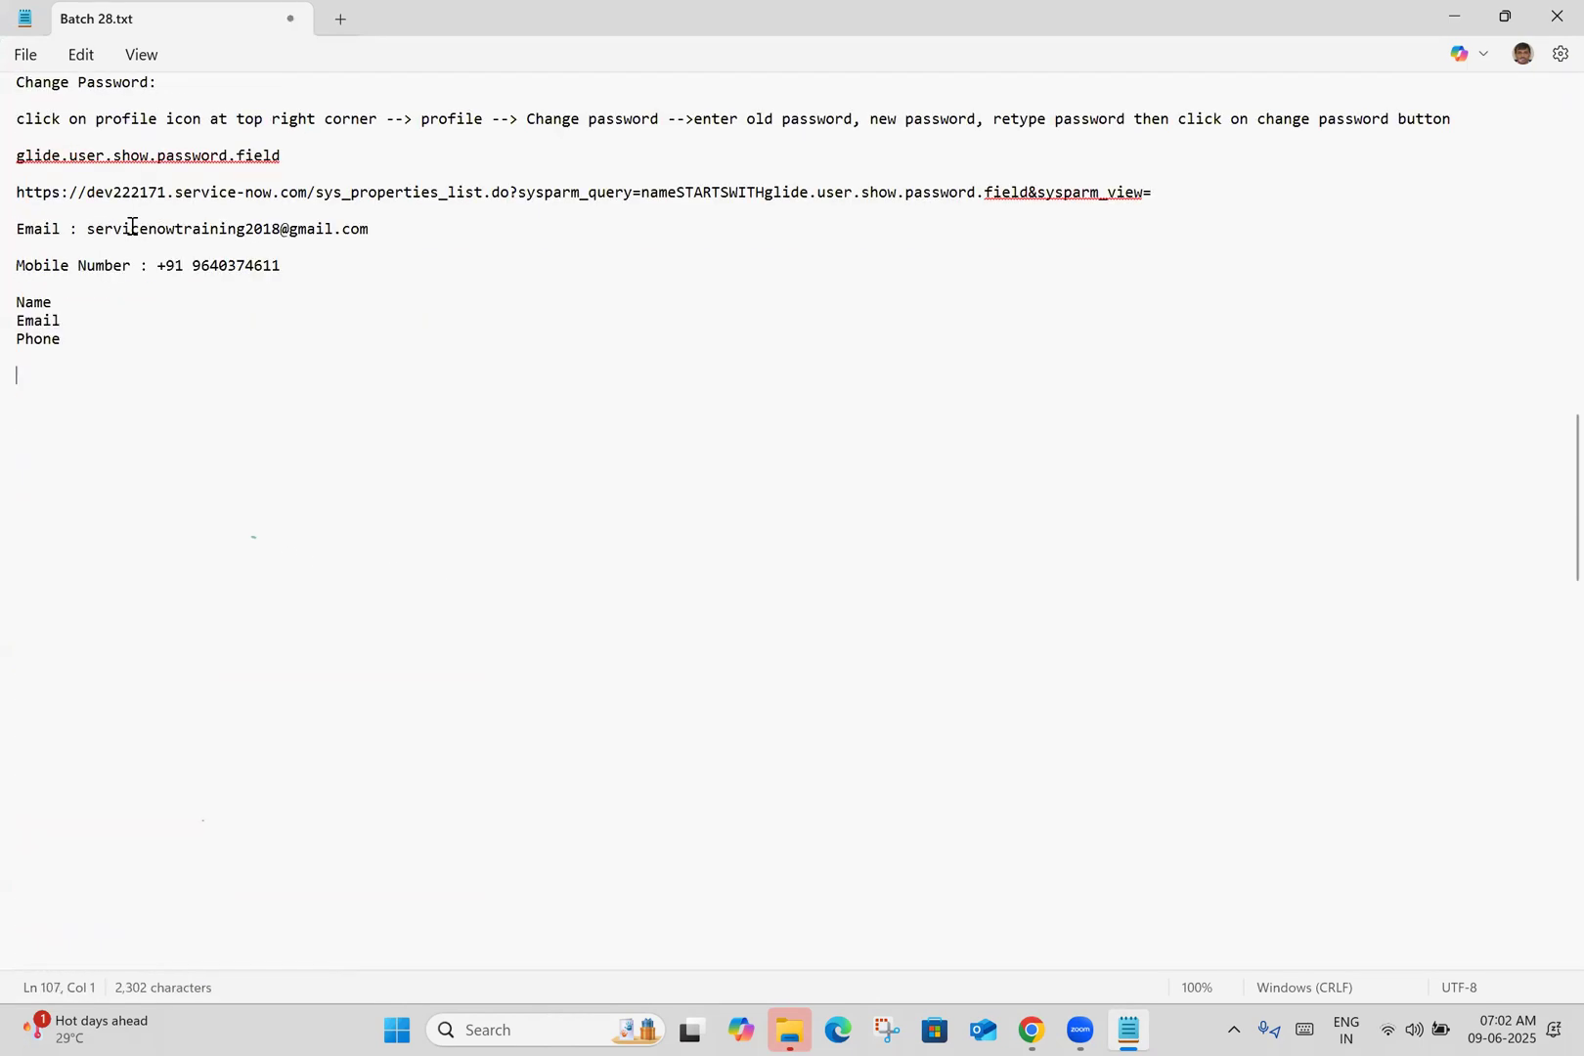
triple_click(135, 238)
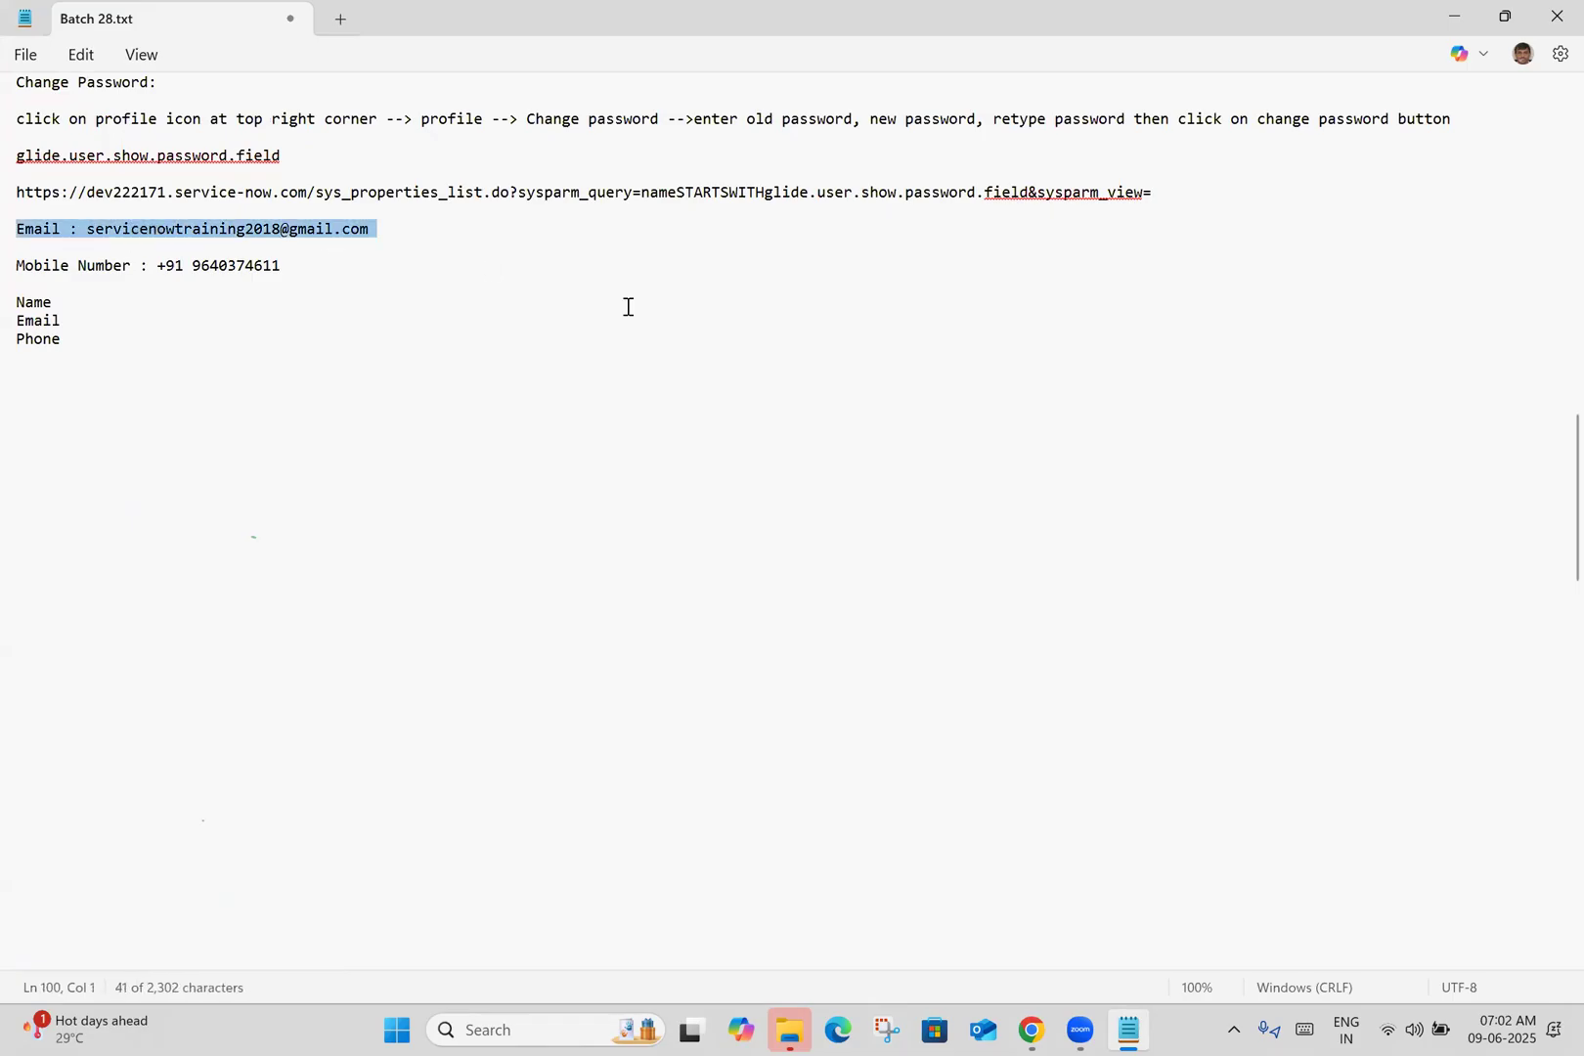
click(671, 365)
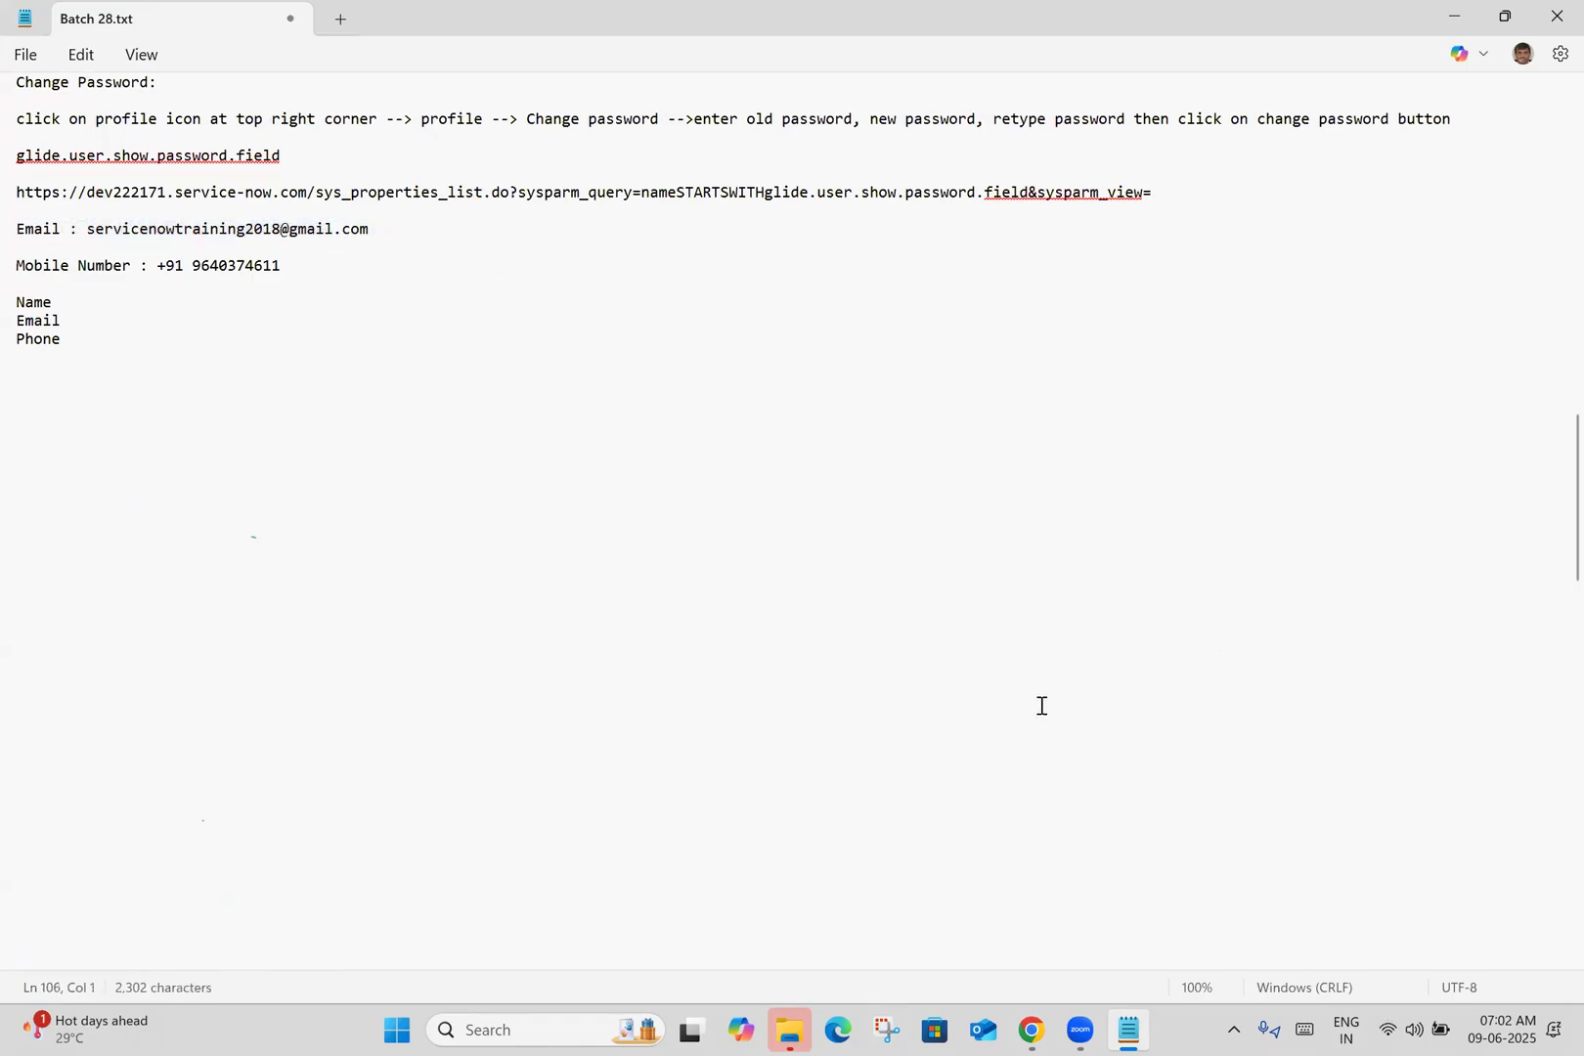